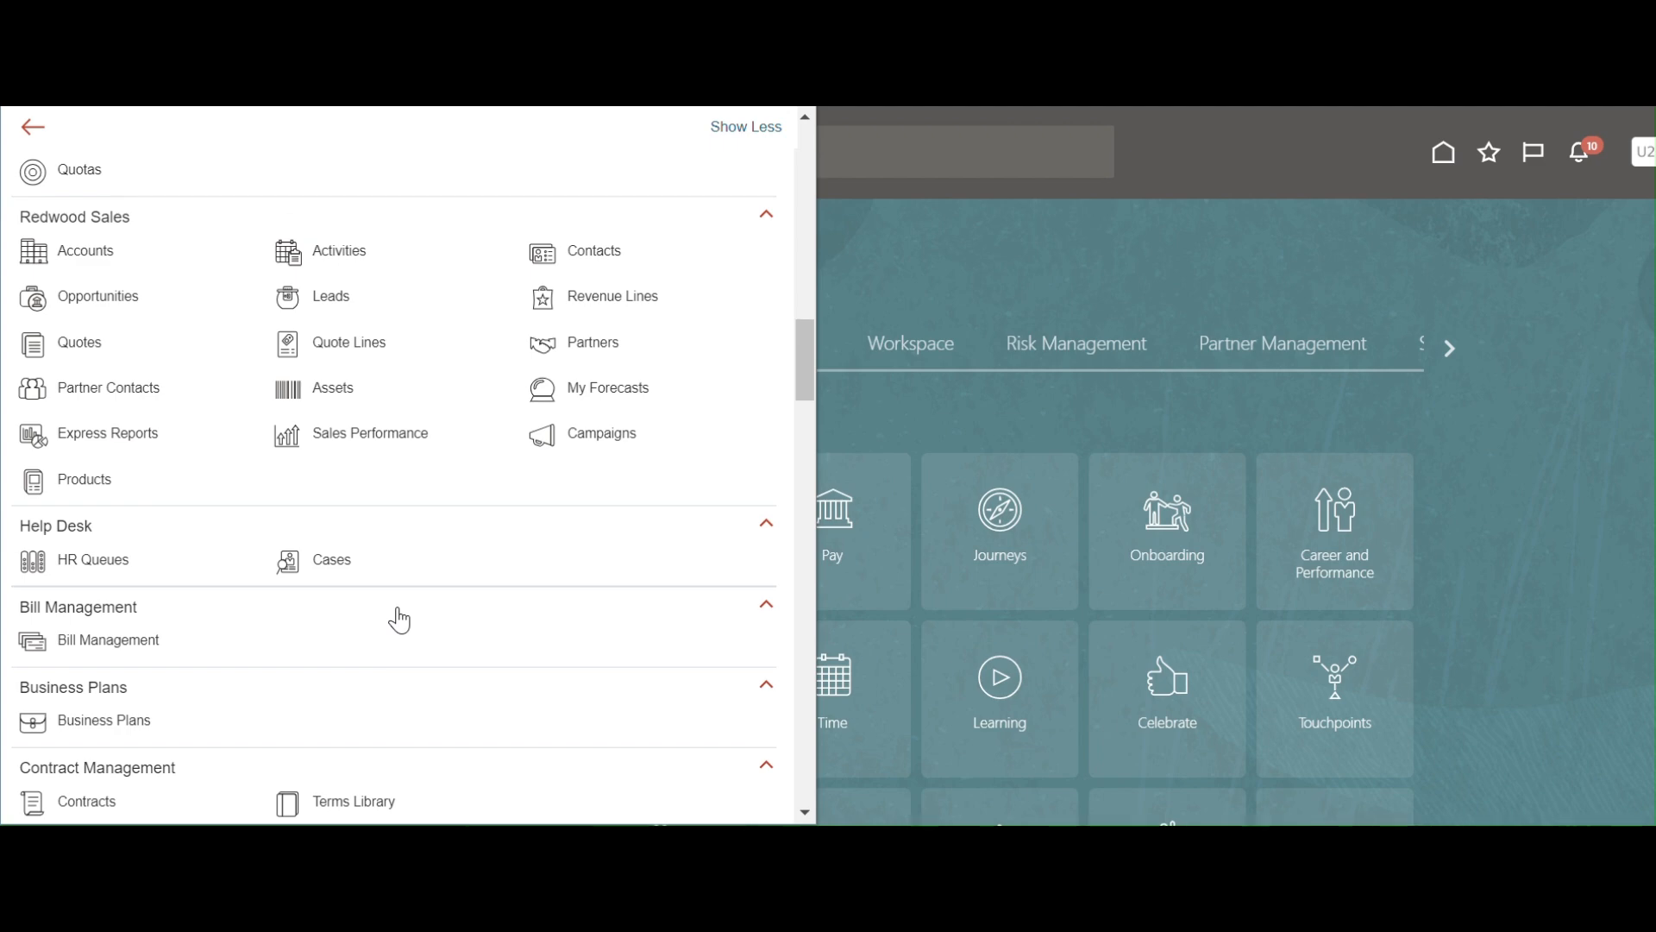
Find Reports and Analytics in the Navigator and open Browse Catalog.
type("report")
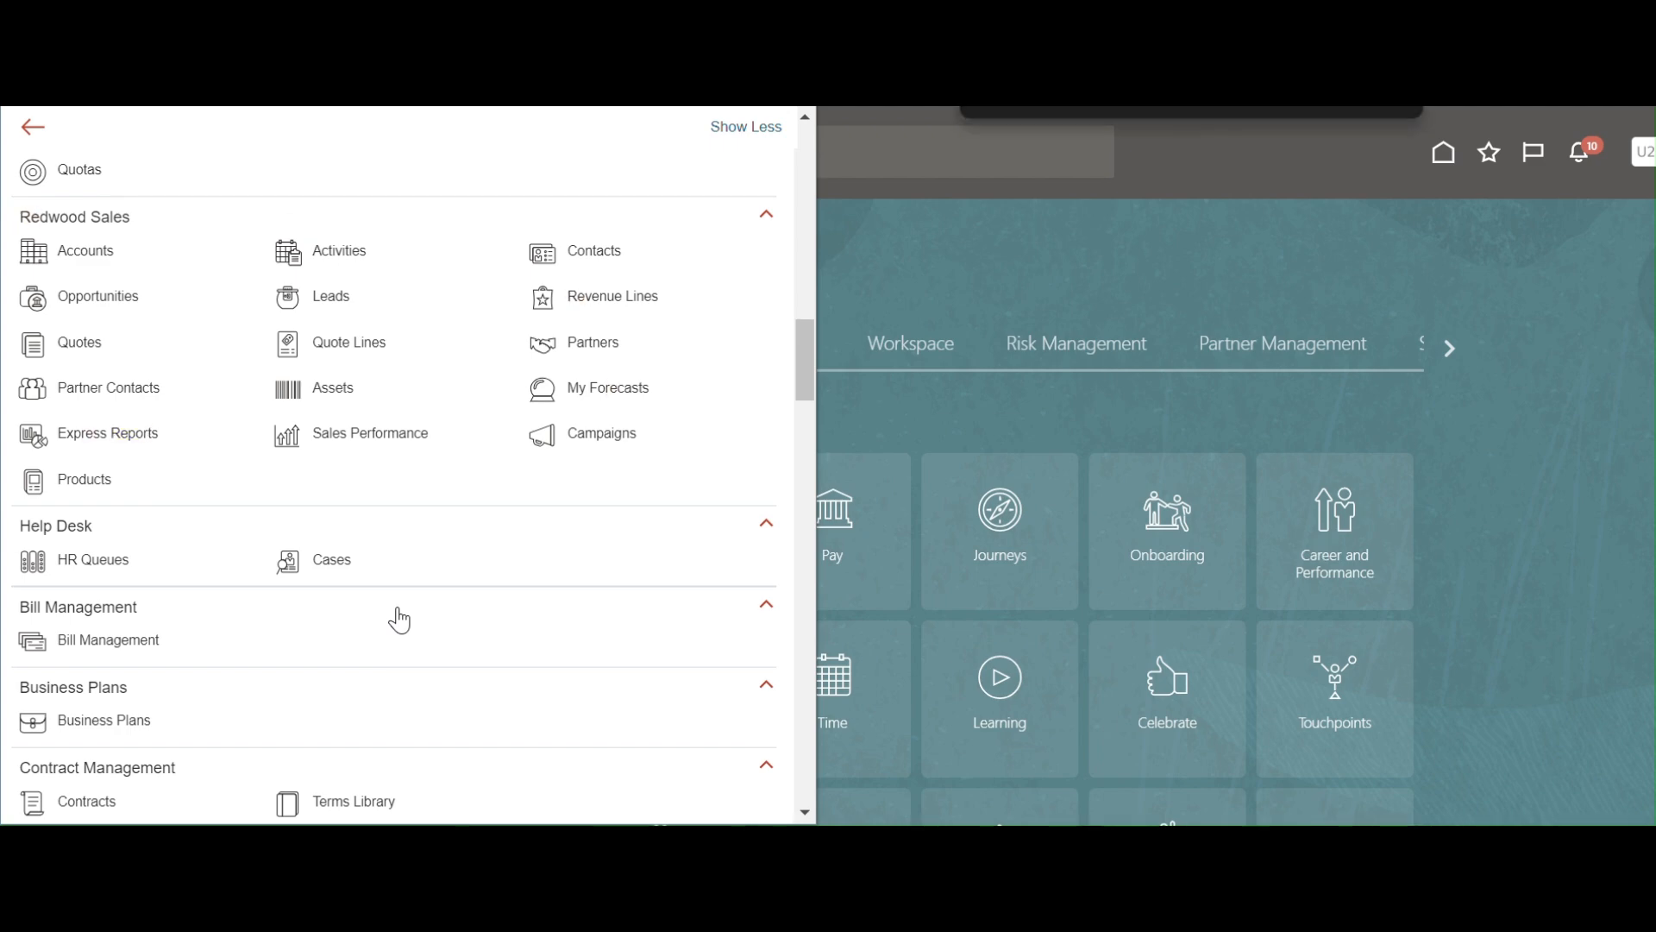
scroll(508, 595, "down", 10)
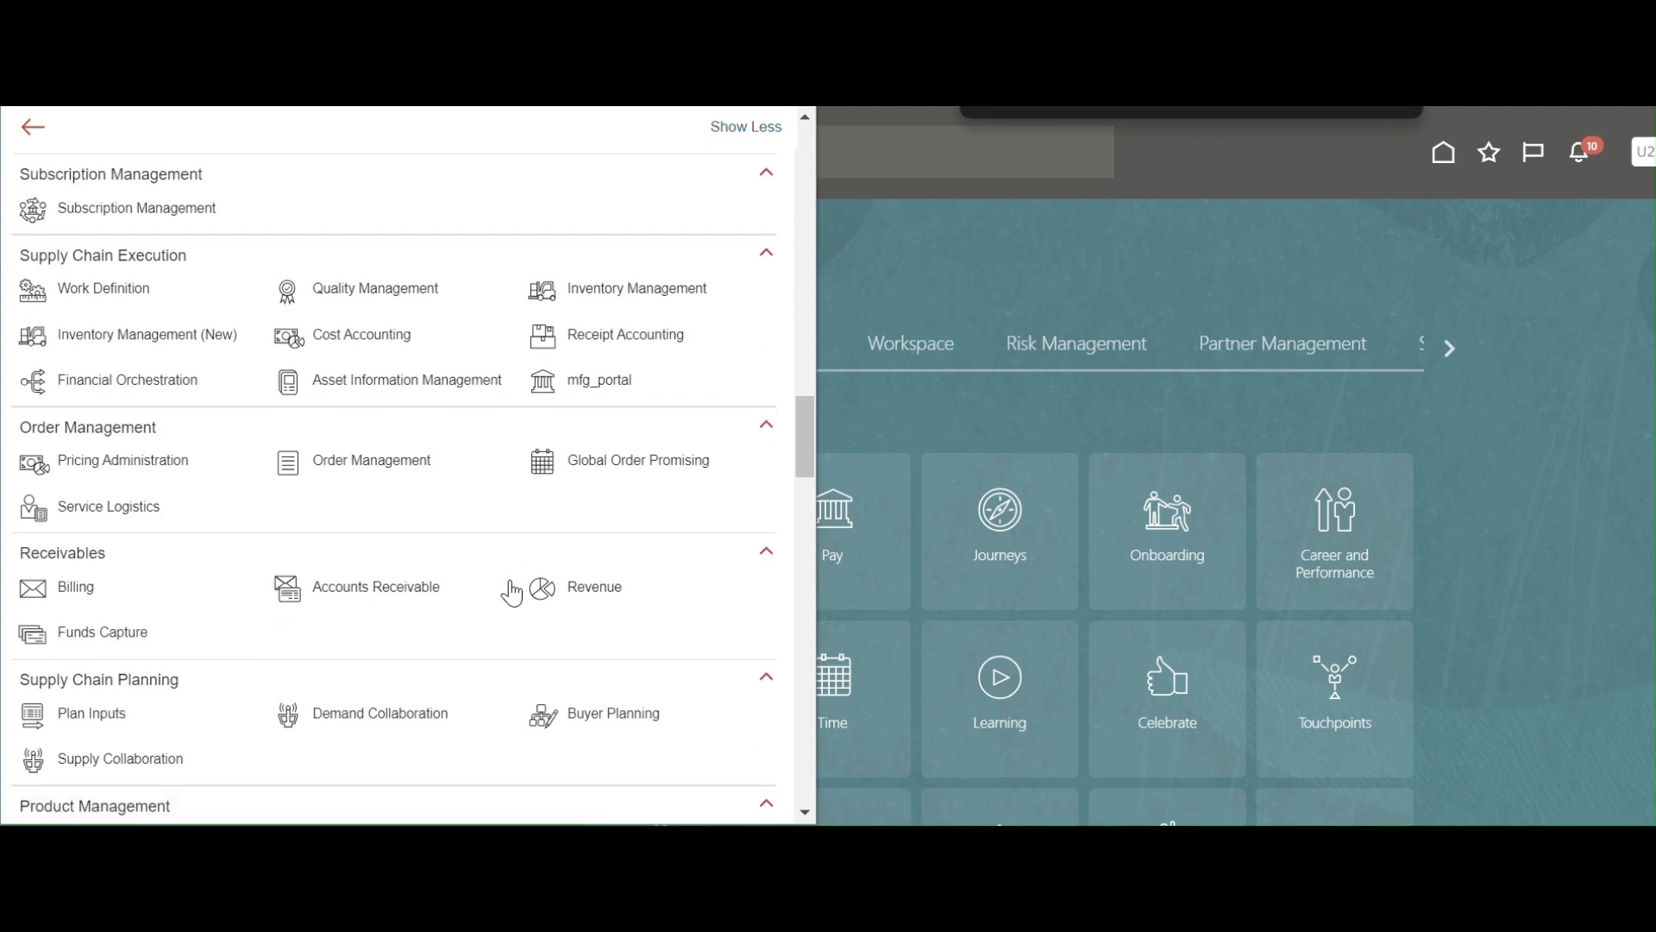
left_click_drag(805, 479, 827, 707)
scroll(278, 509, "up", 1)
scroll(279, 510, "up", 2)
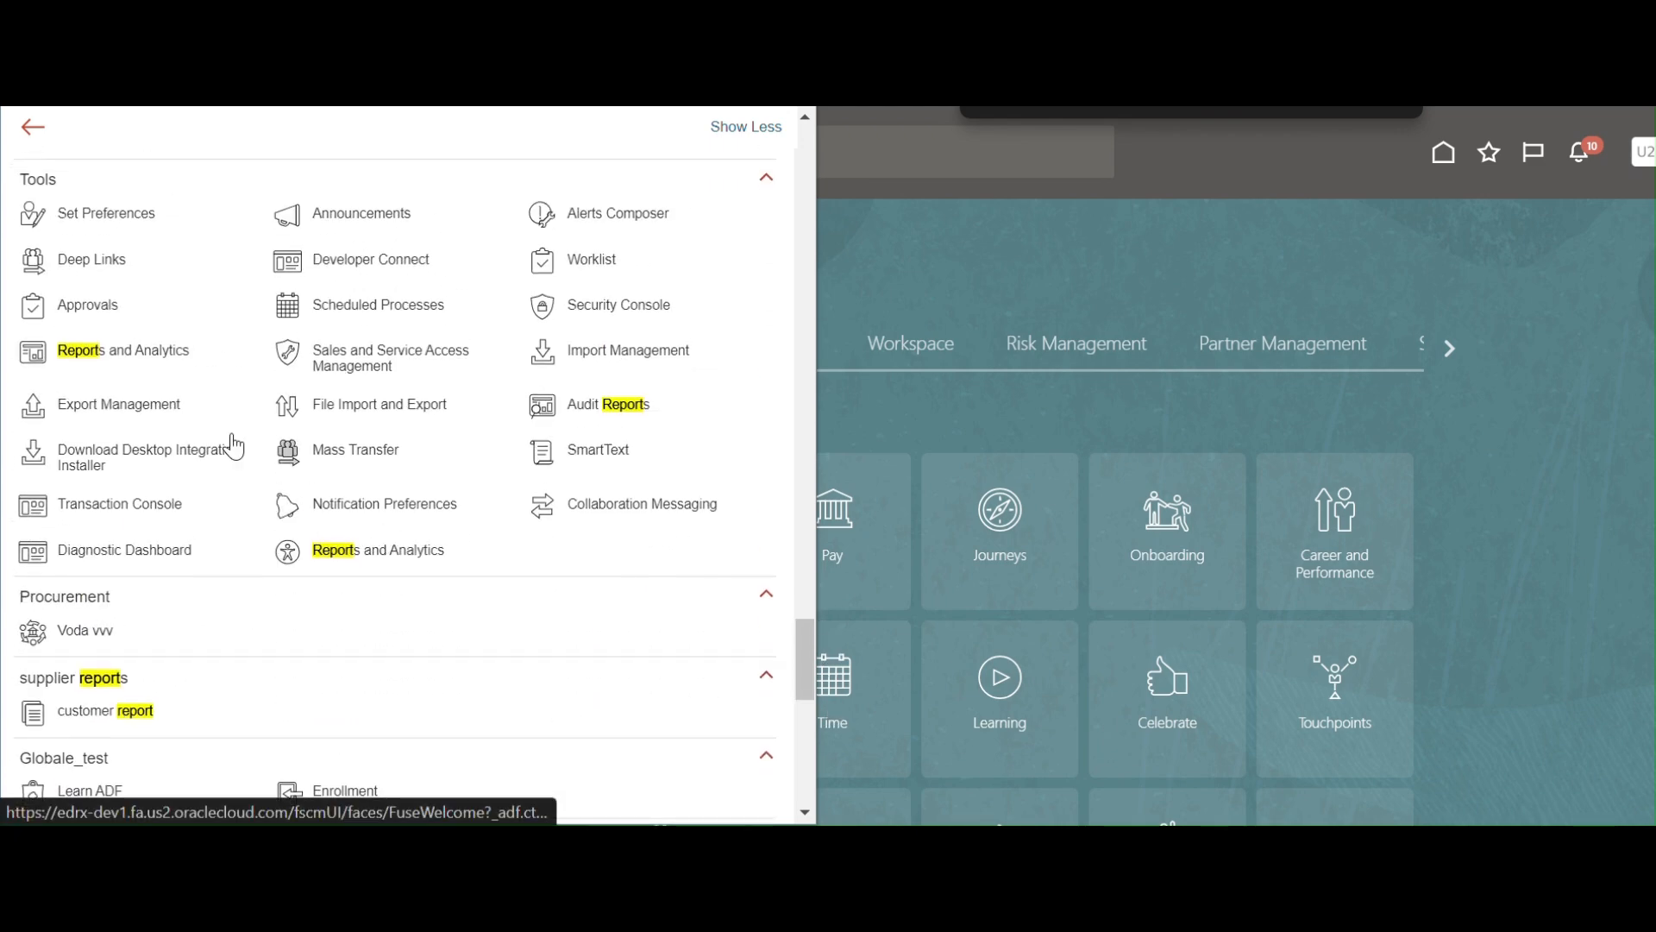
left_click(147, 356)
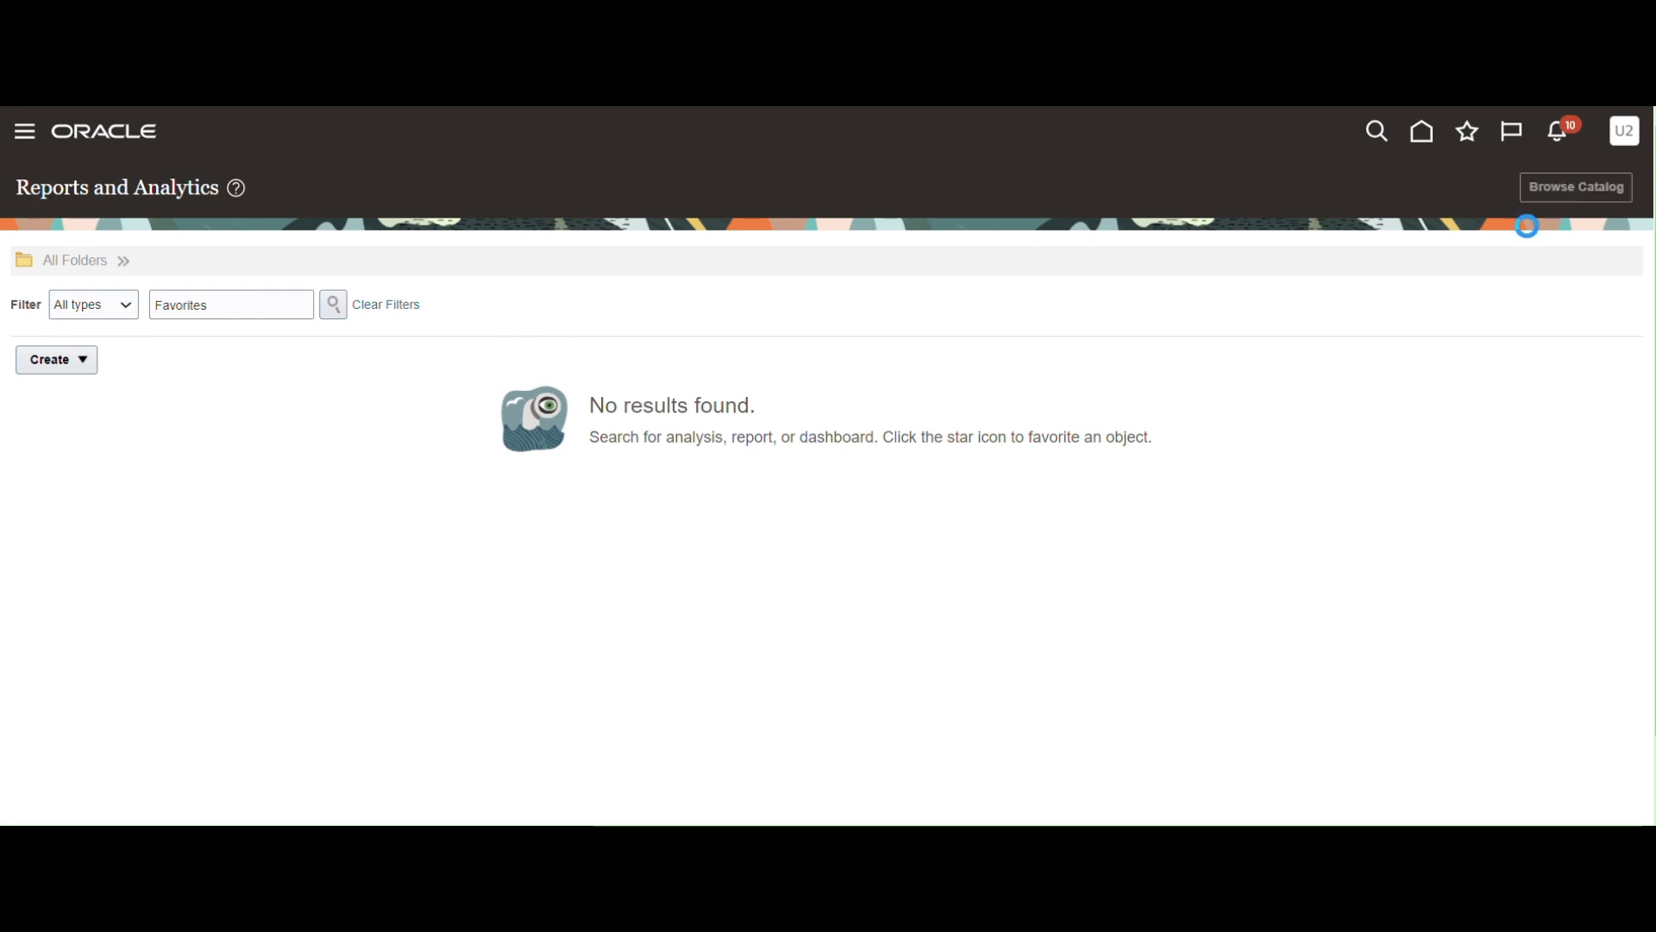
left_click(1537, 201)
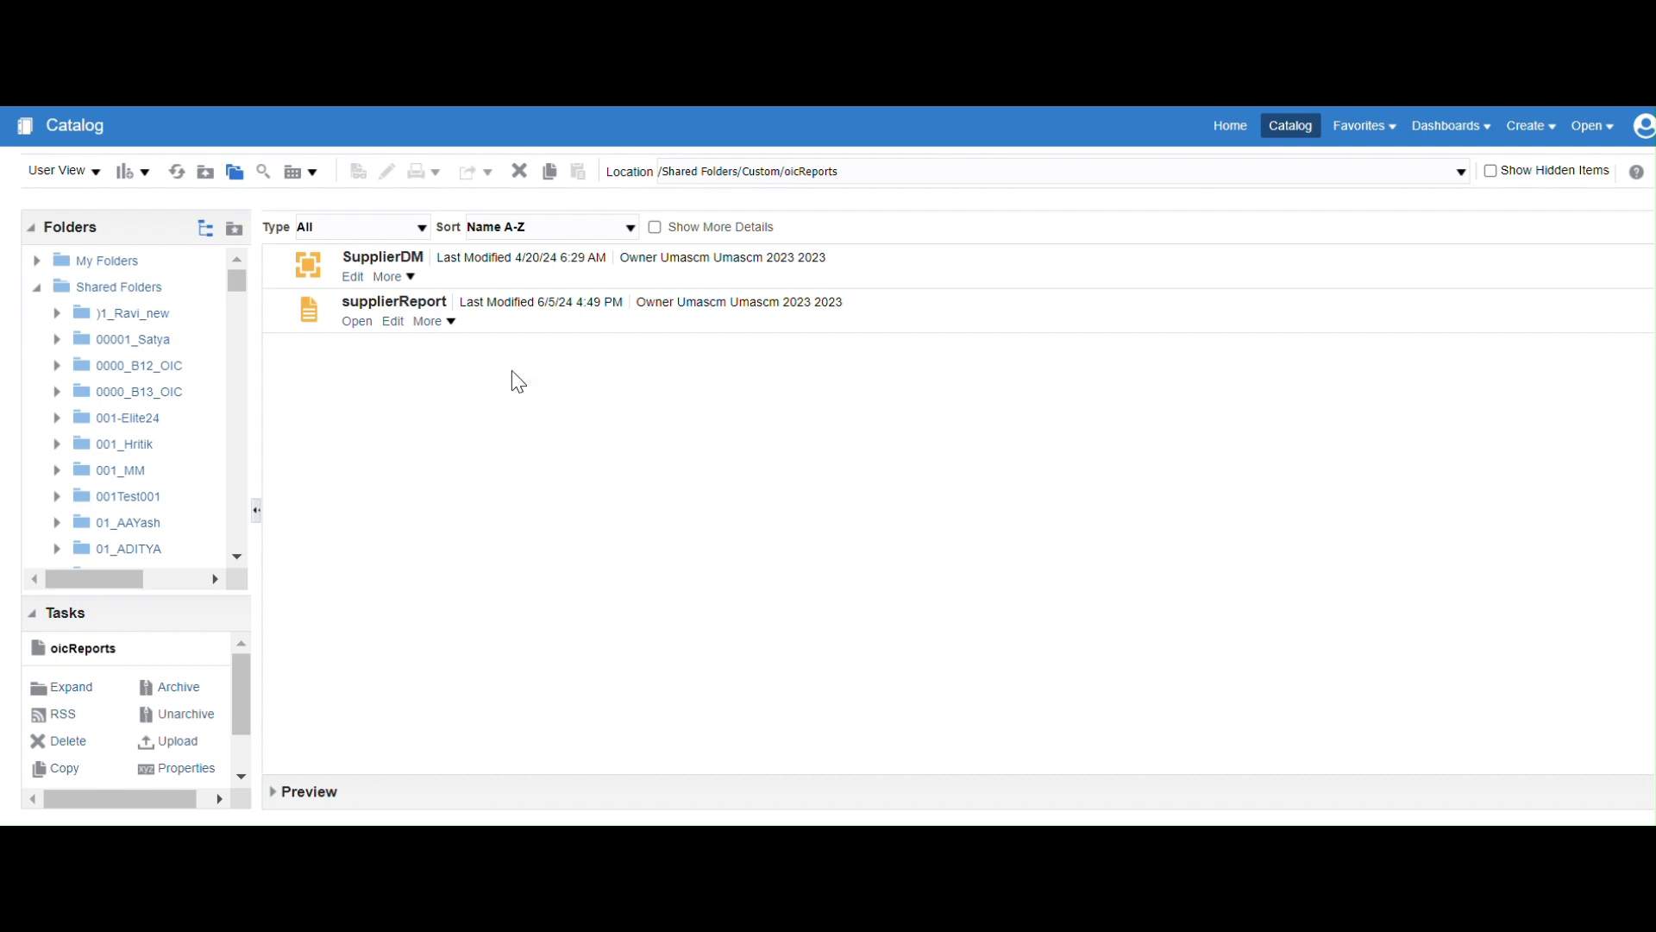
Schedule supplierReport from its More menu and select its full report path.
left_click(437, 322)
left_click(453, 323)
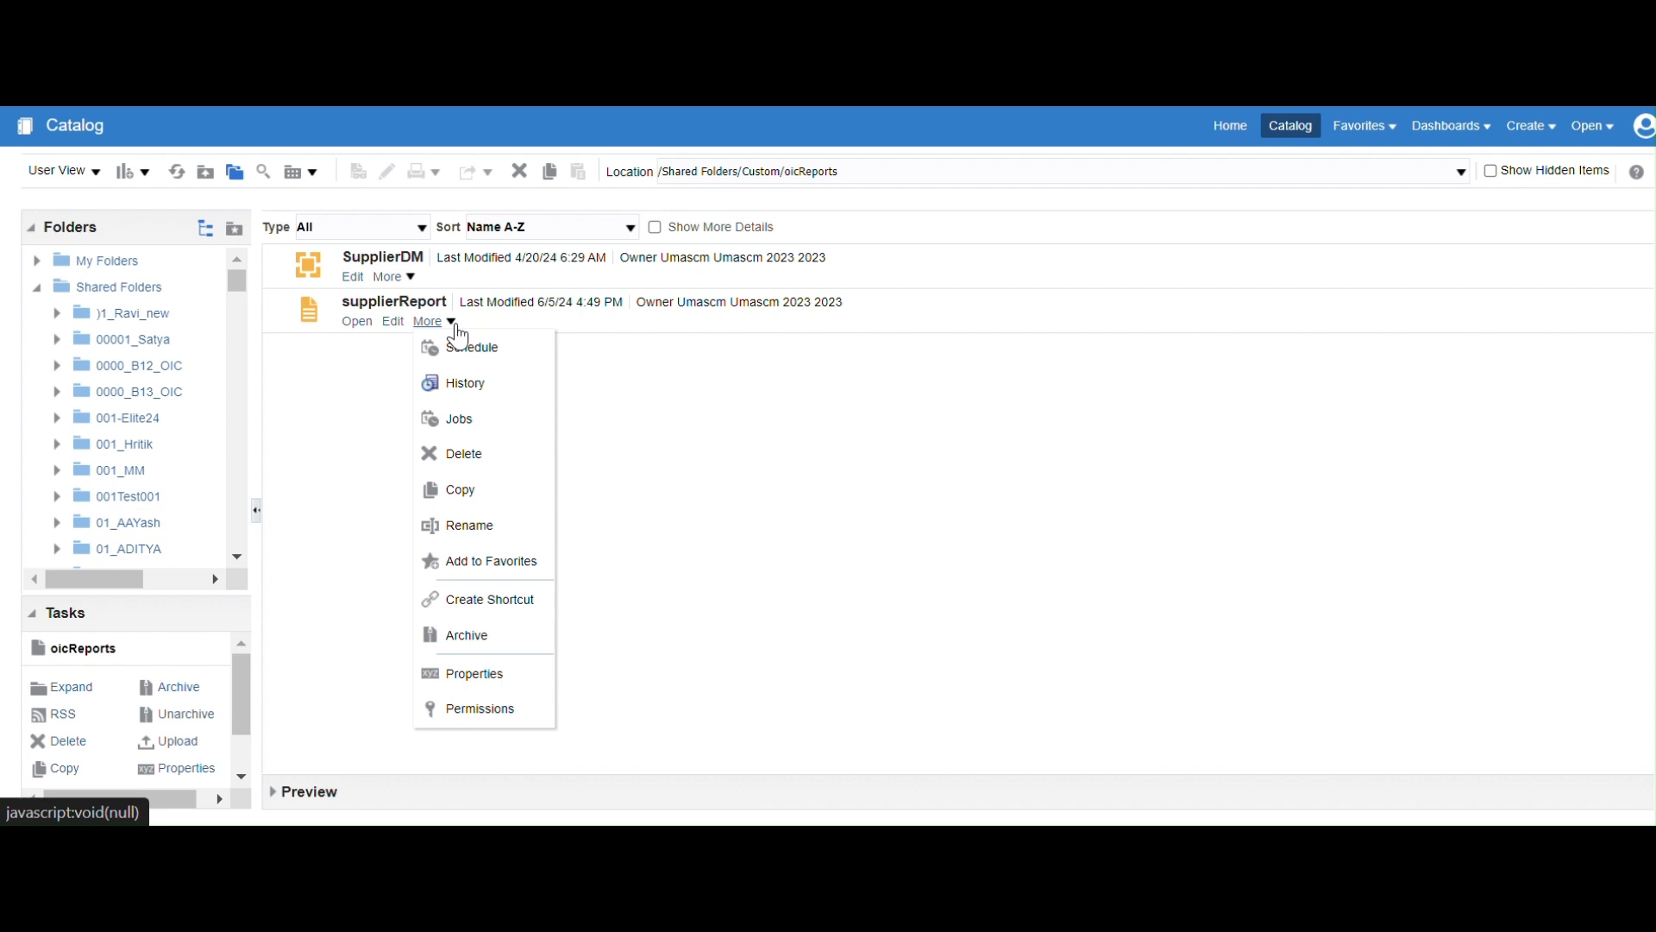
left_click(498, 353)
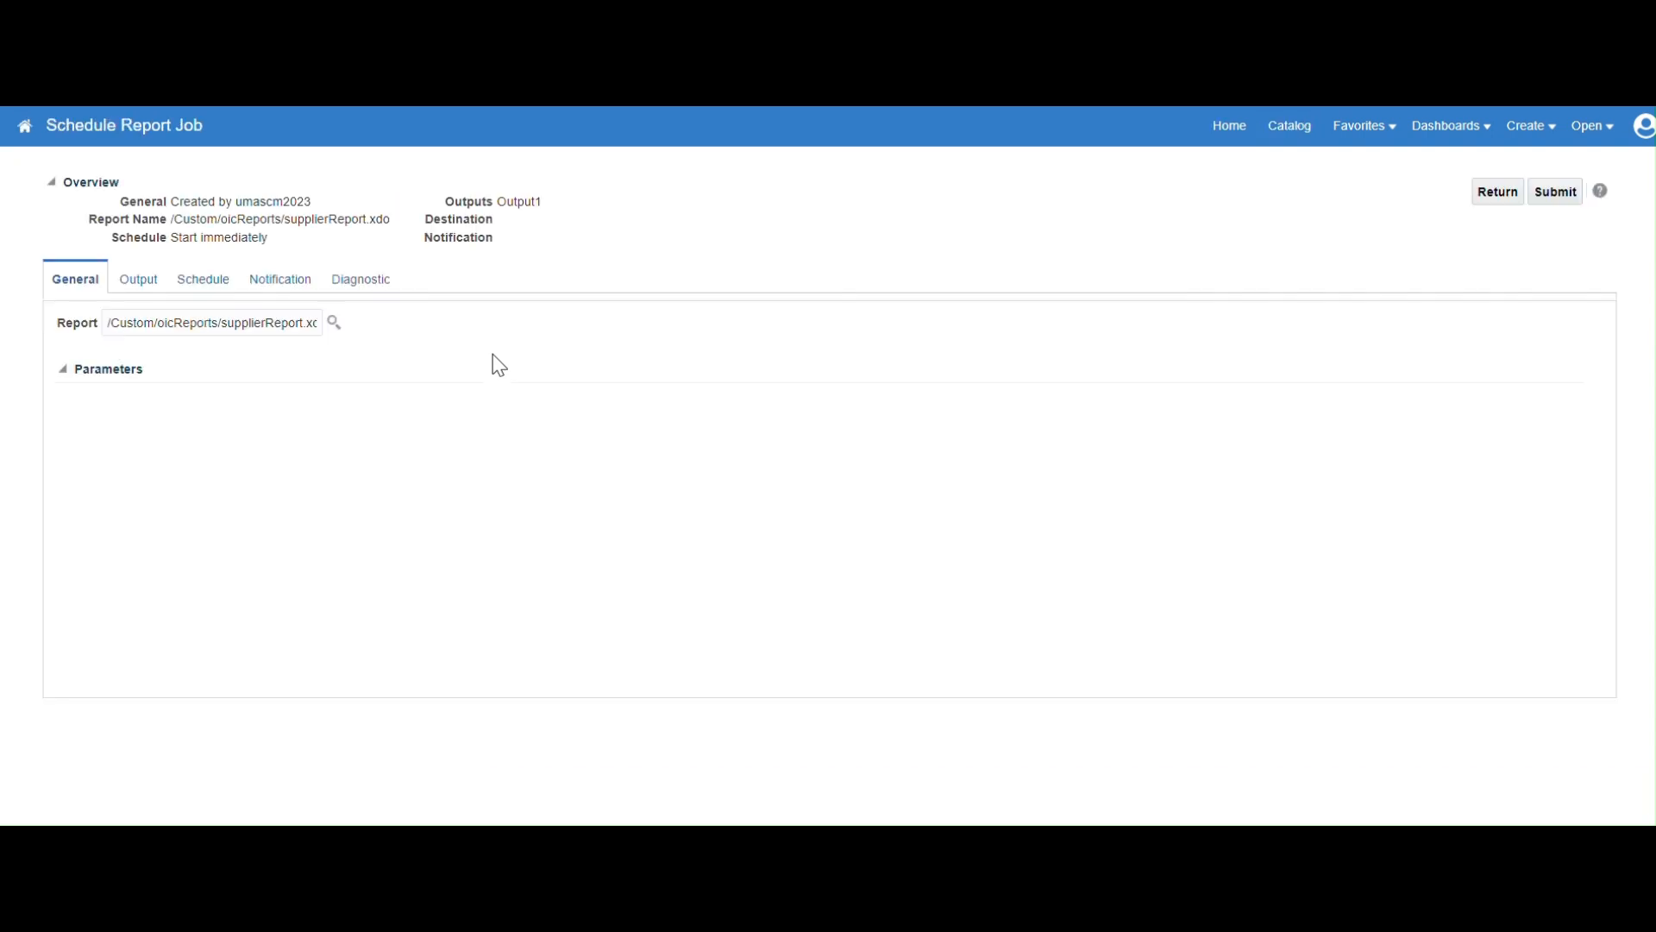
left_click_drag(109, 328, 725, 374)
Paste the report path /Custom/oicReports/supplierReport.xdo into the Notepad notes.
key("ctrl+c")
key("alt+Tab")
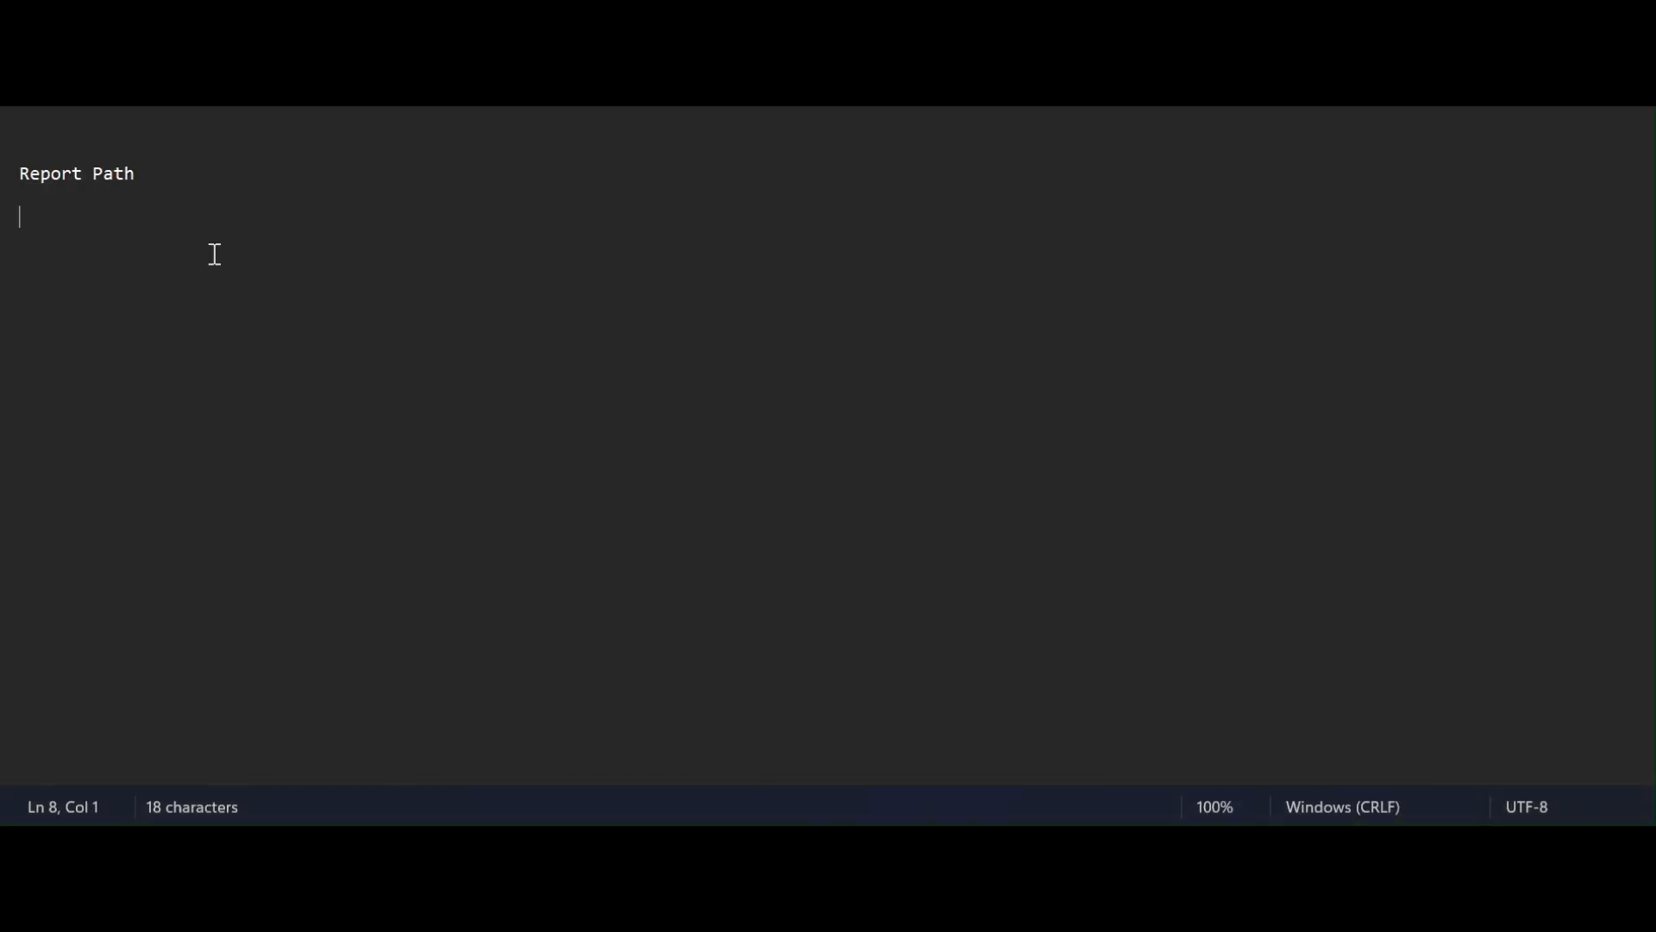
key("ctrl+v")
key("alt+Tab")
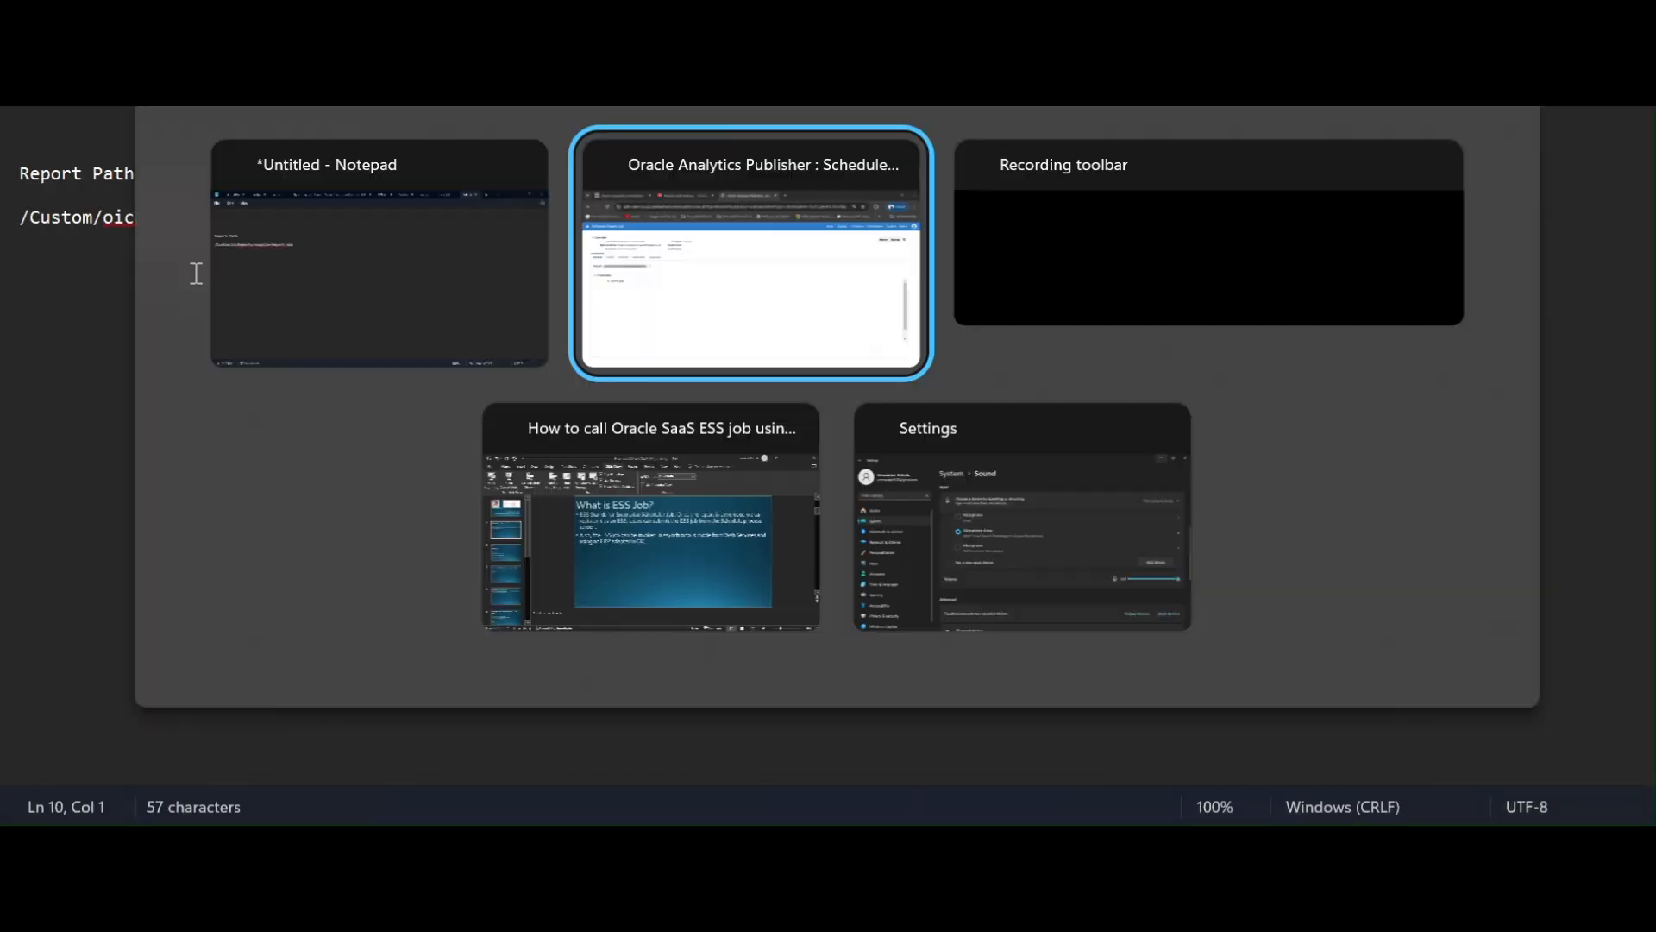
Add the parameter name P_SUPPLIER on a new line below the path.
left_click_drag(128, 399, 207, 414)
key("alt+Tab")
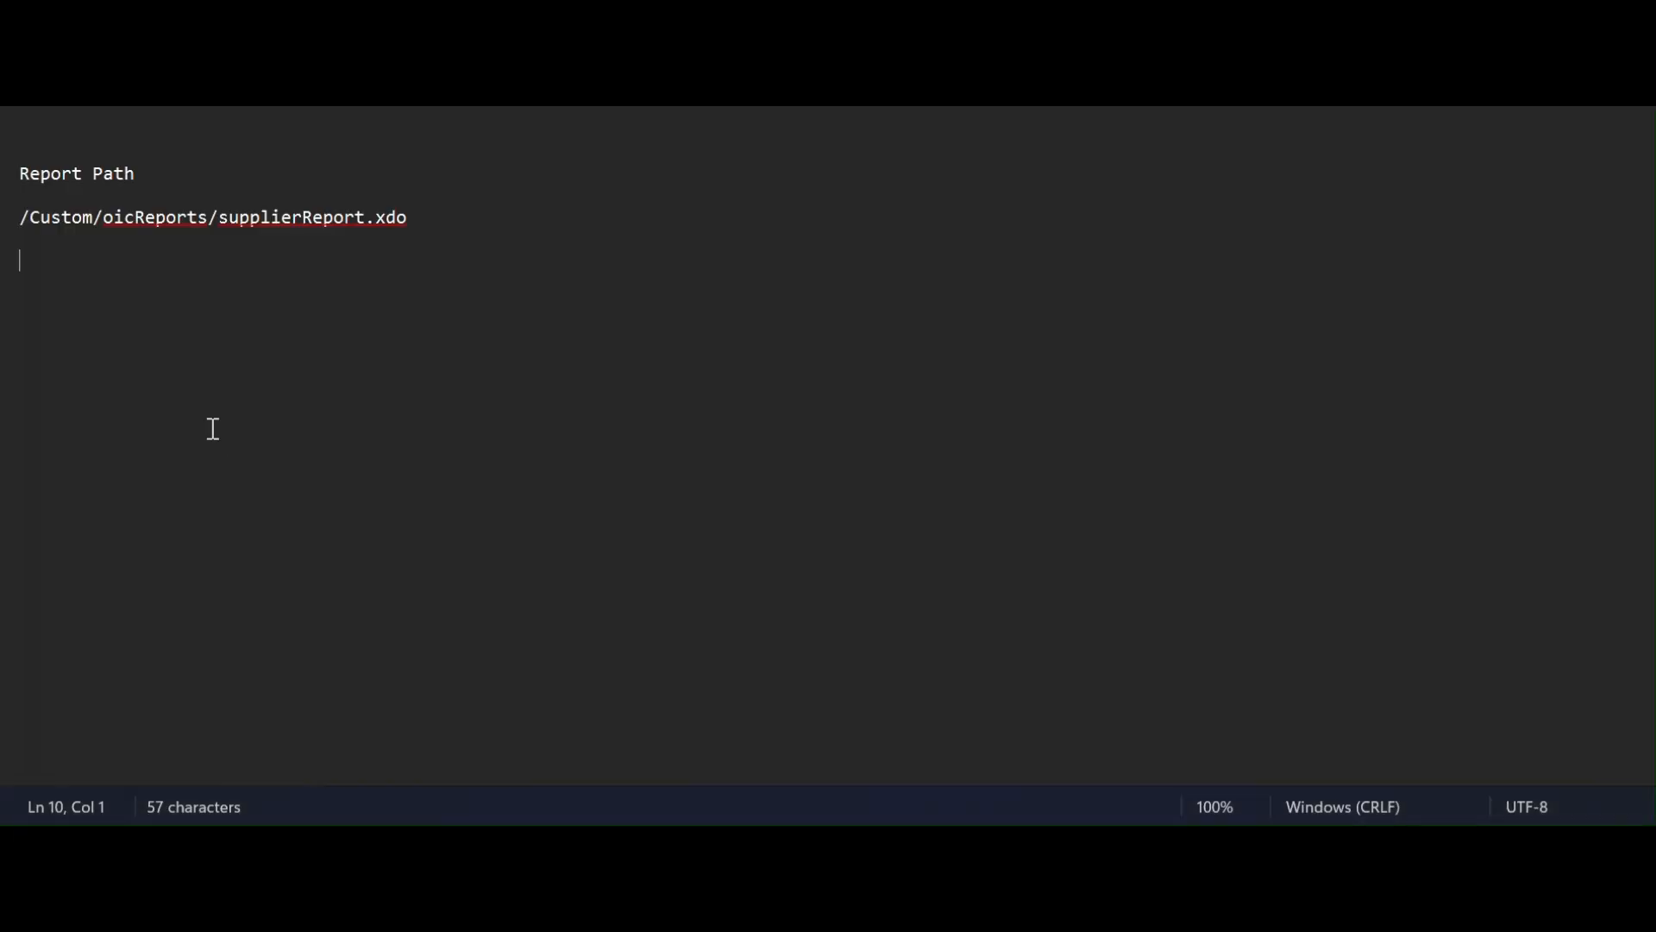
key("Return")
key("ctrl+v")
key("Return")
key("Return")
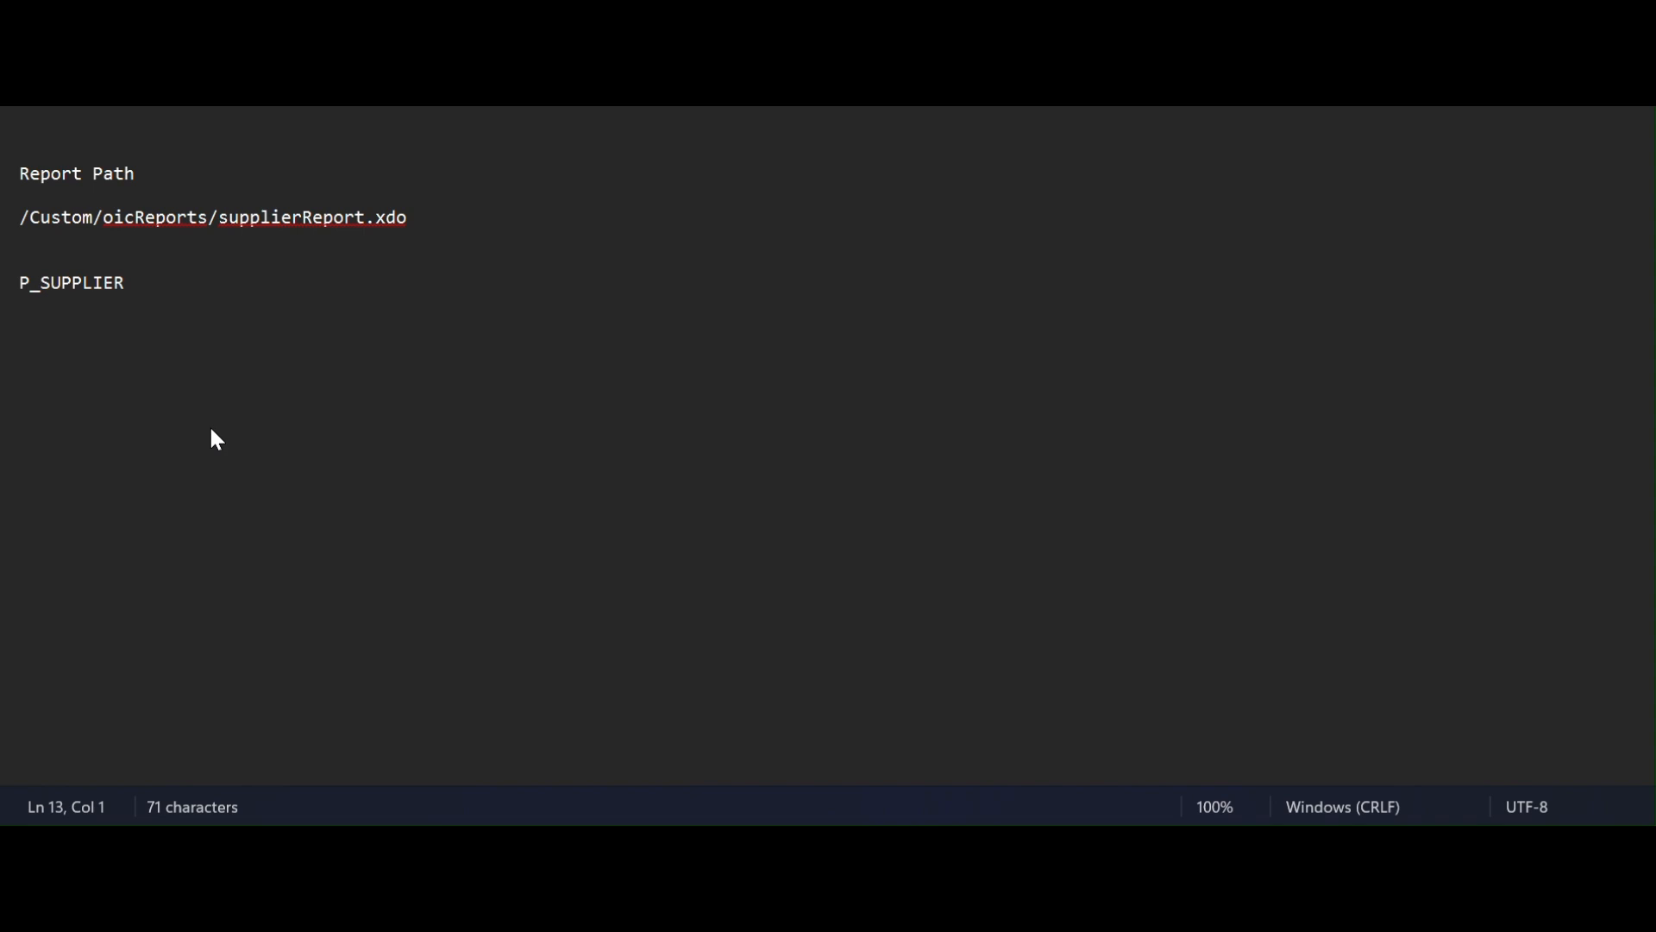
left_click(559, 767)
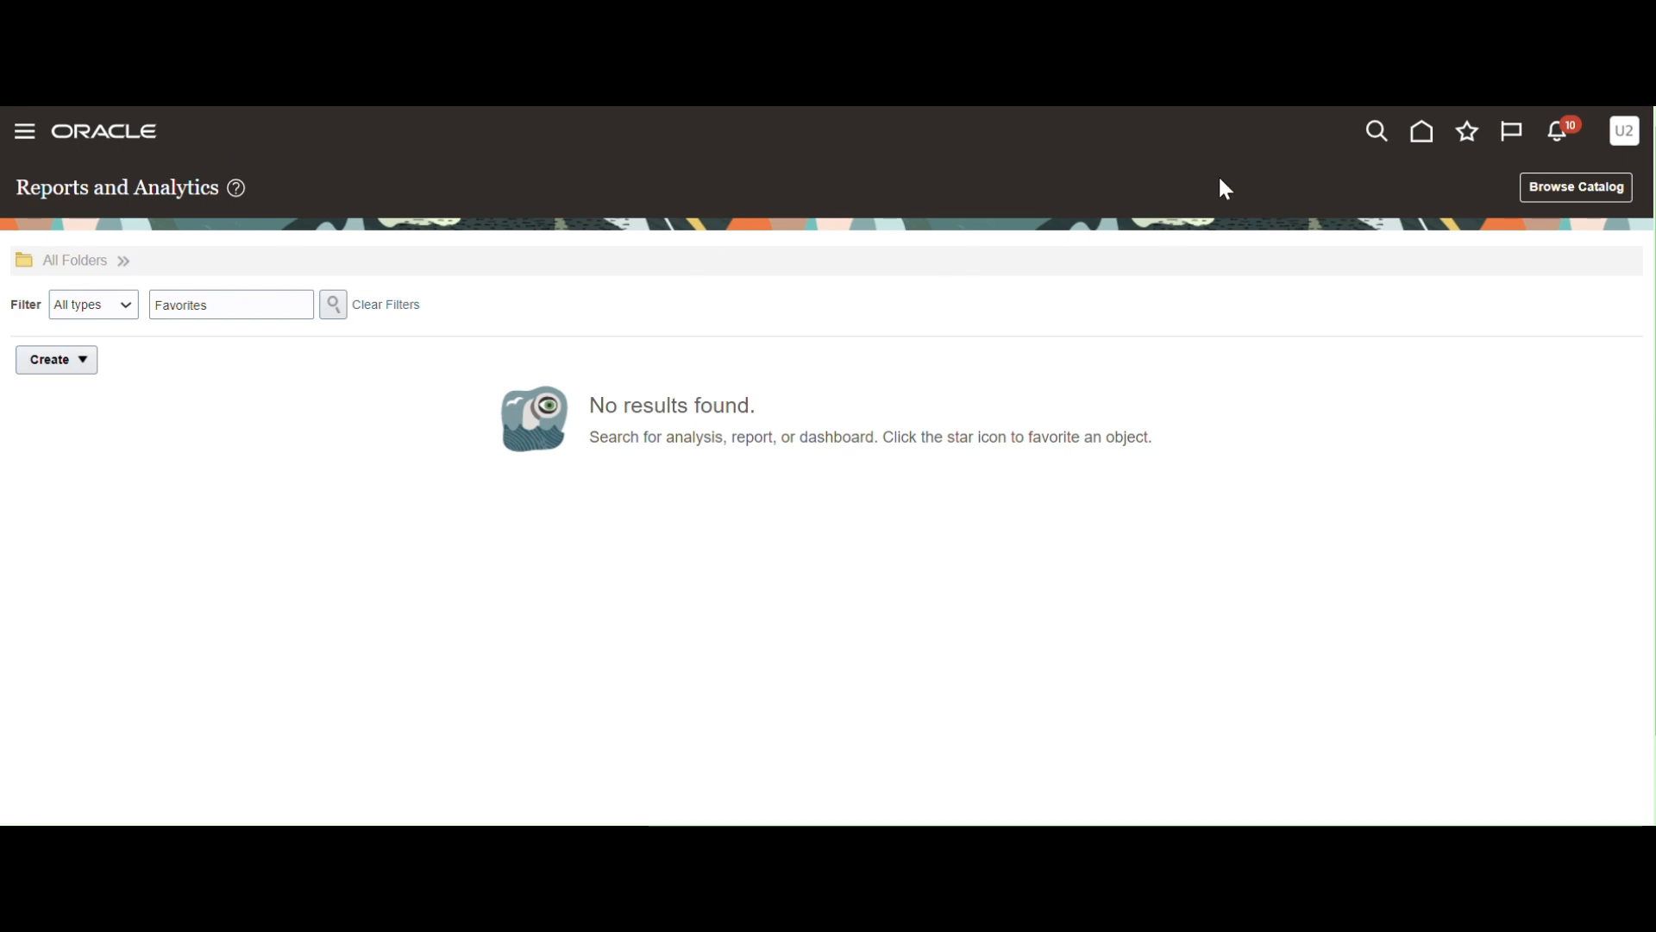
Go to Setup and Maintenance from the user menu and reach the Tasks Search page.
left_click(1629, 152)
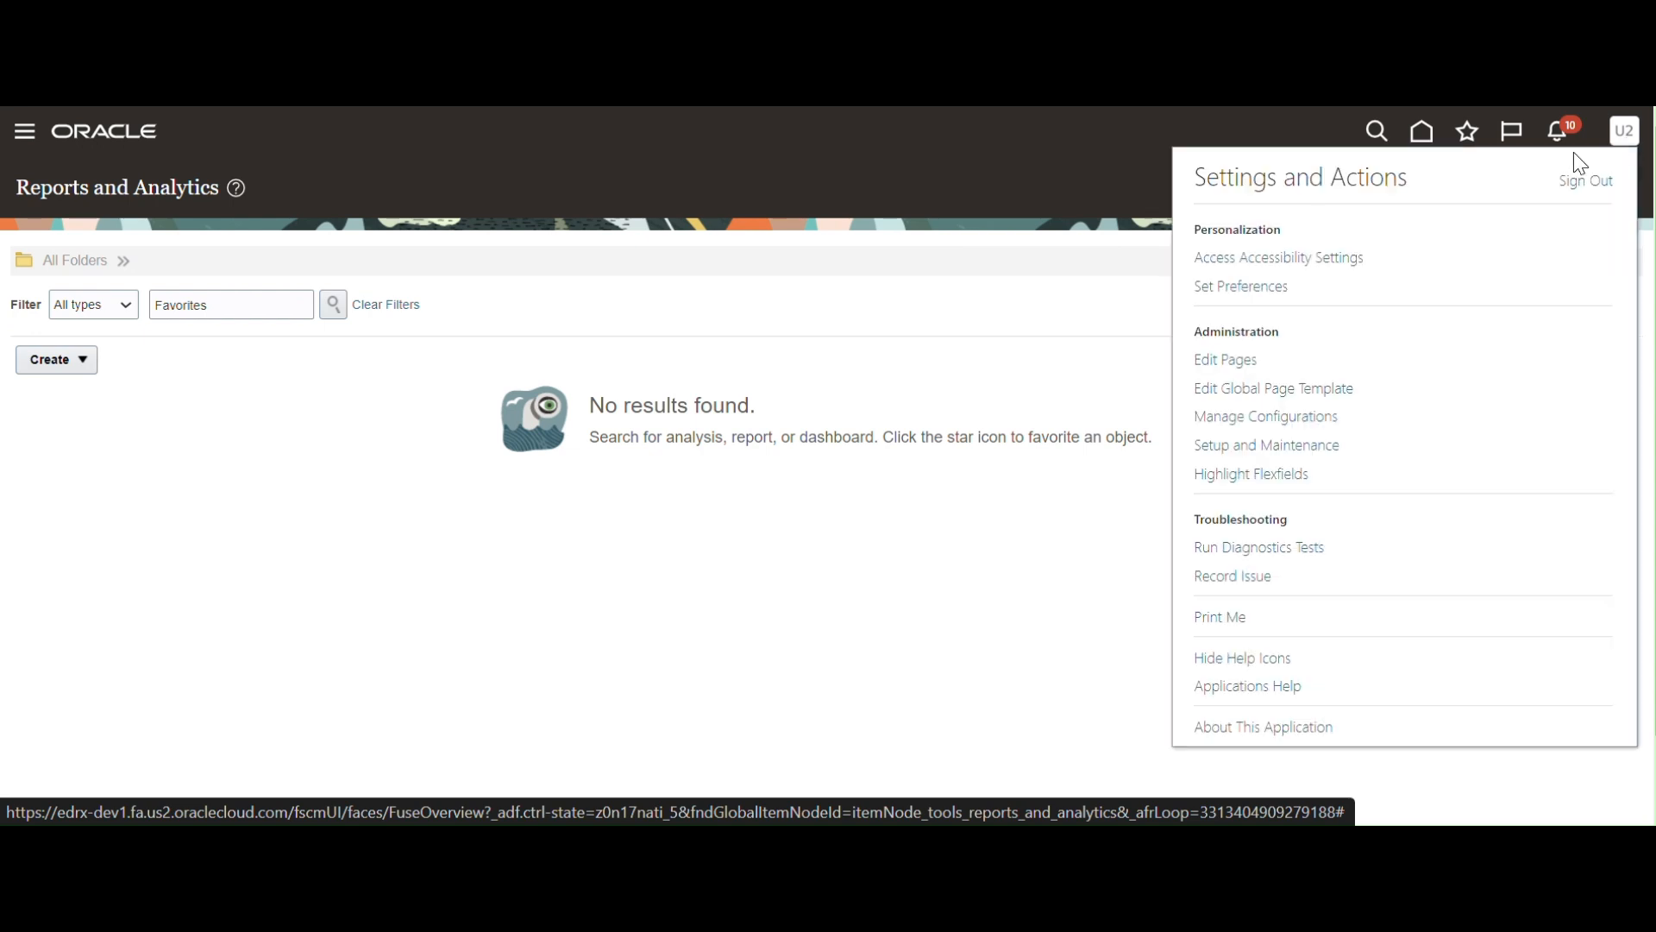
left_click(1242, 446)
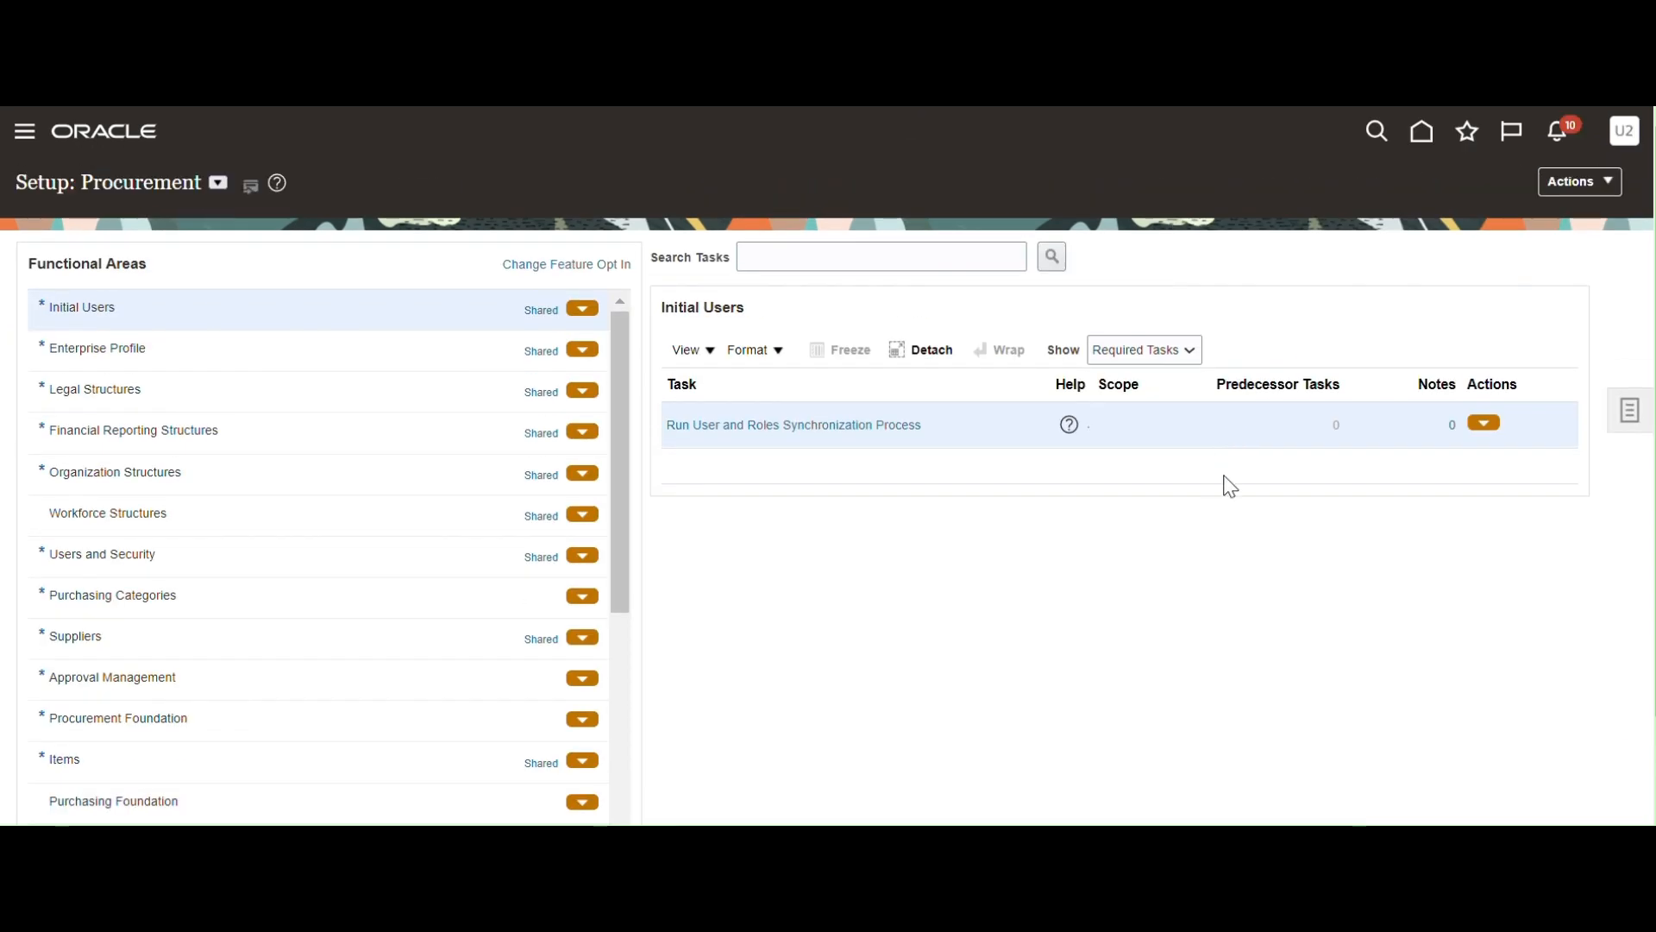
left_click(219, 185)
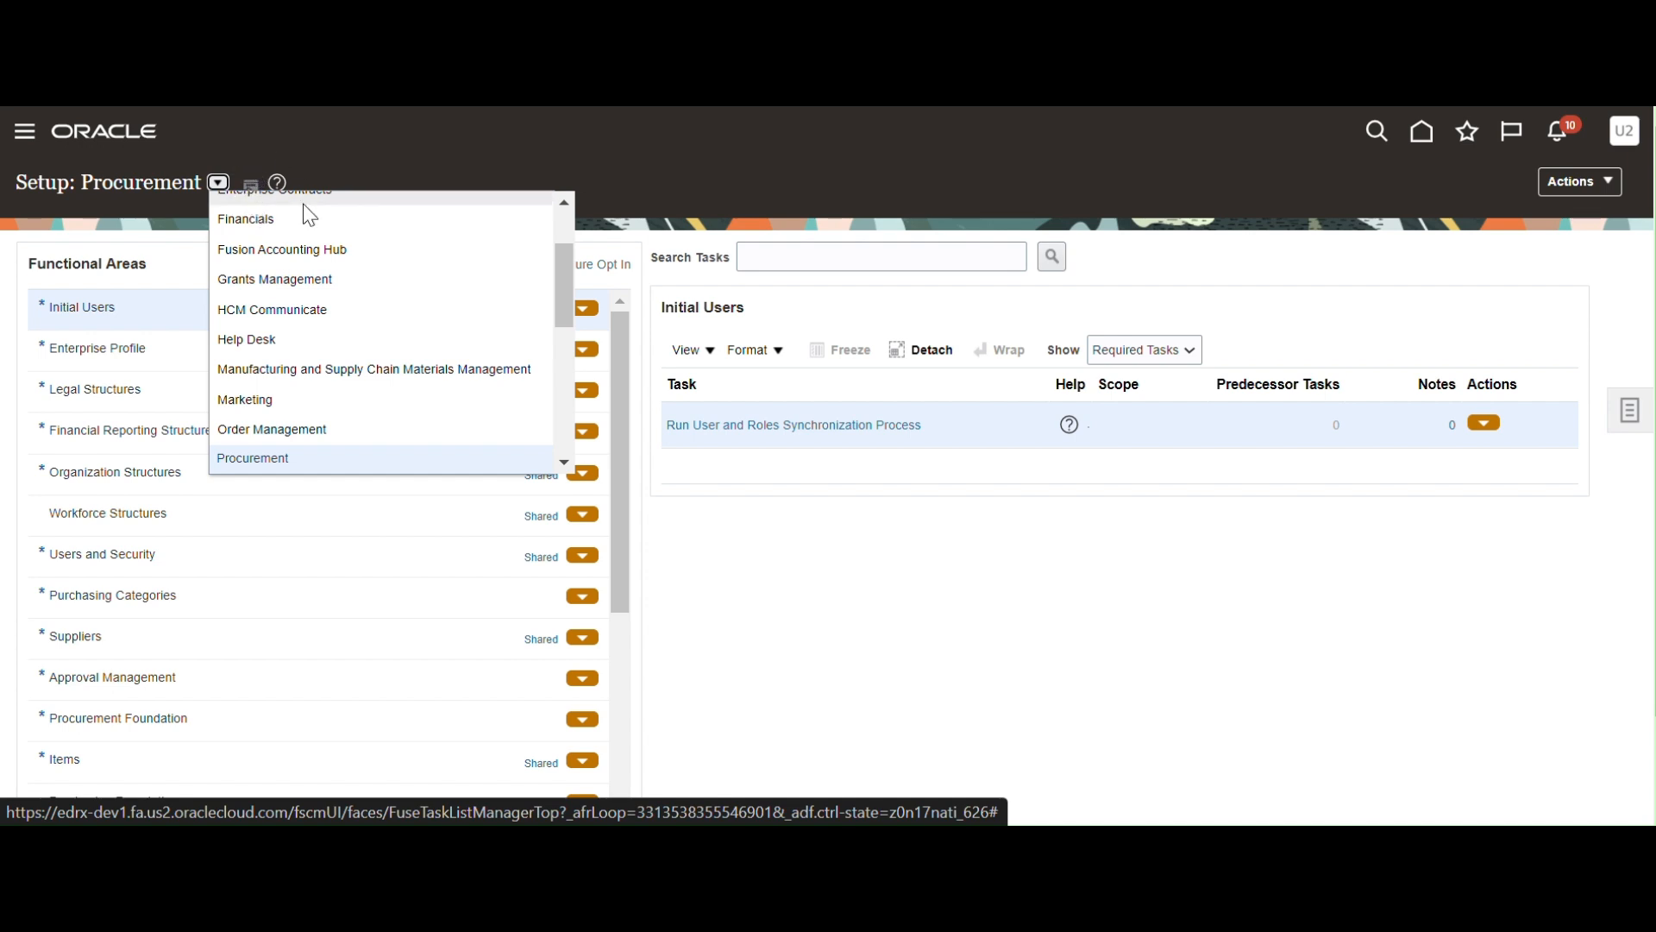
left_click(915, 573)
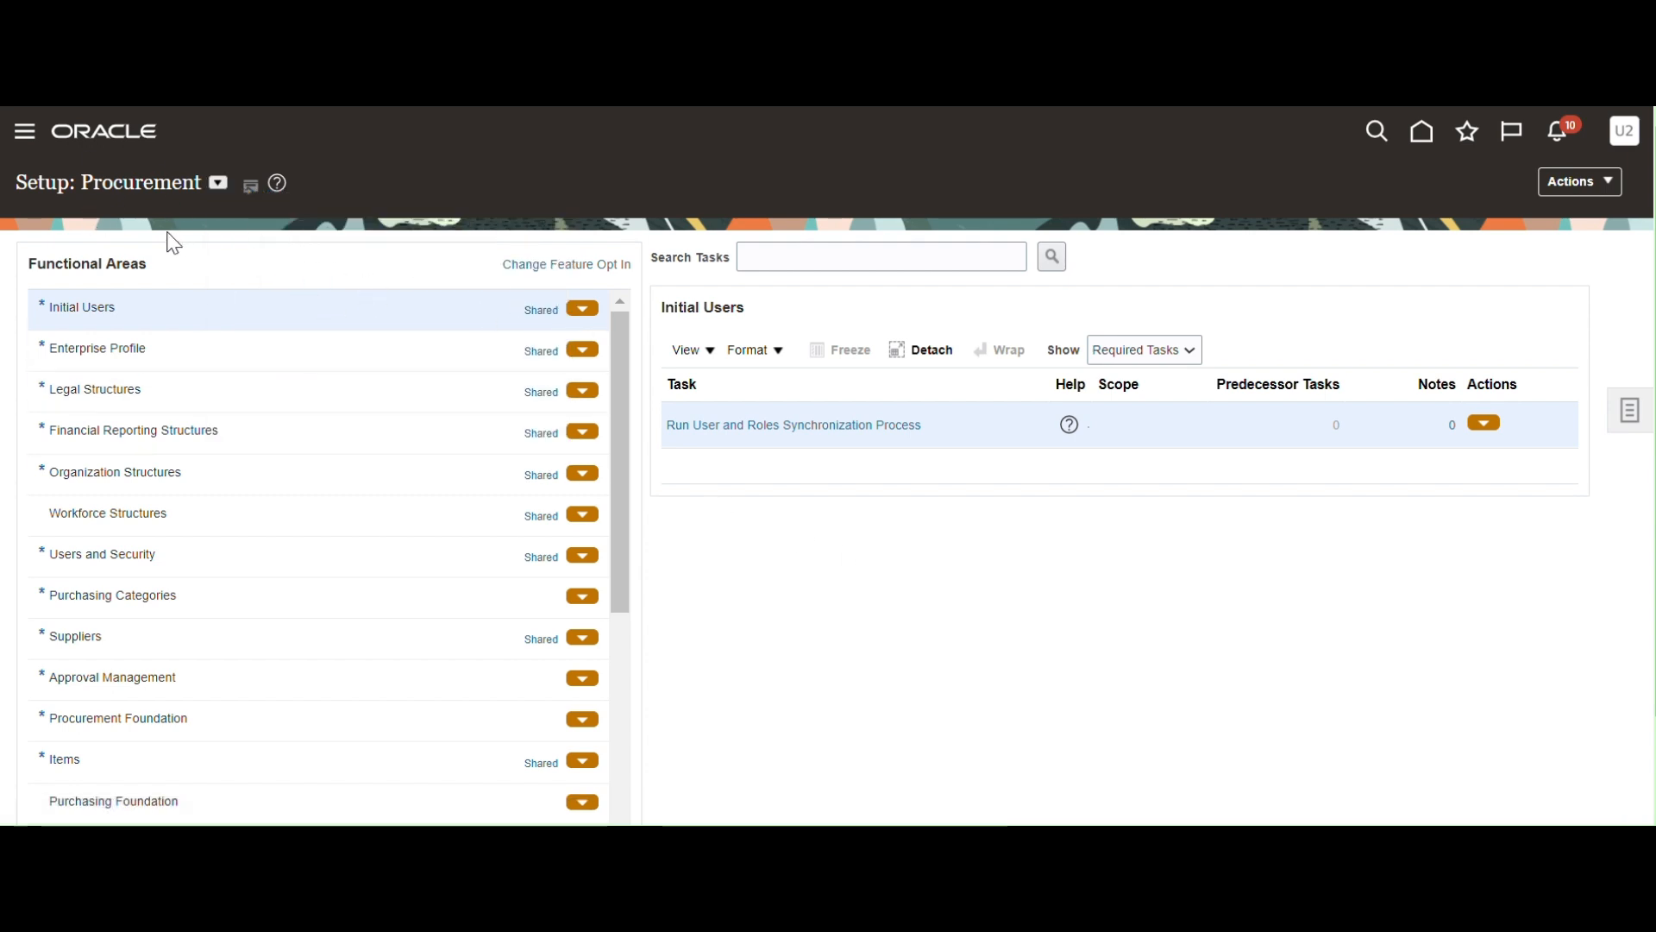
left_click(1622, 426)
left_click(1415, 414)
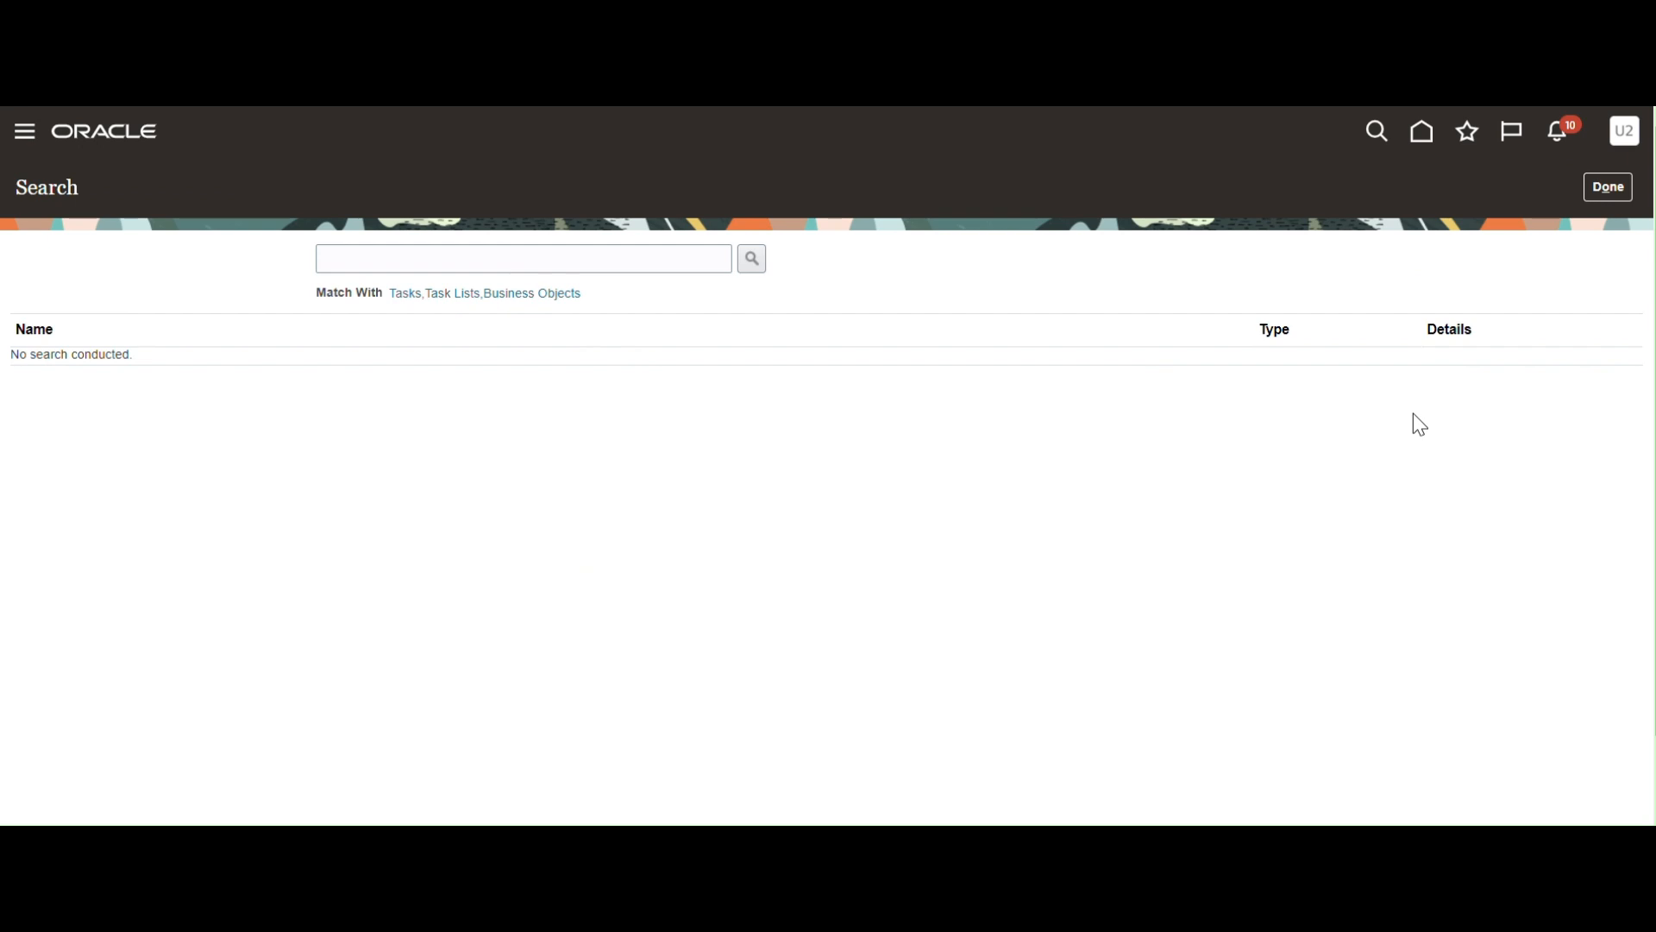
Search for Manage Enterprise Scheduler Job Definitions and Job Sets and open the Financial, Supply Chain Management task.
left_click(434, 258)
type("mana")
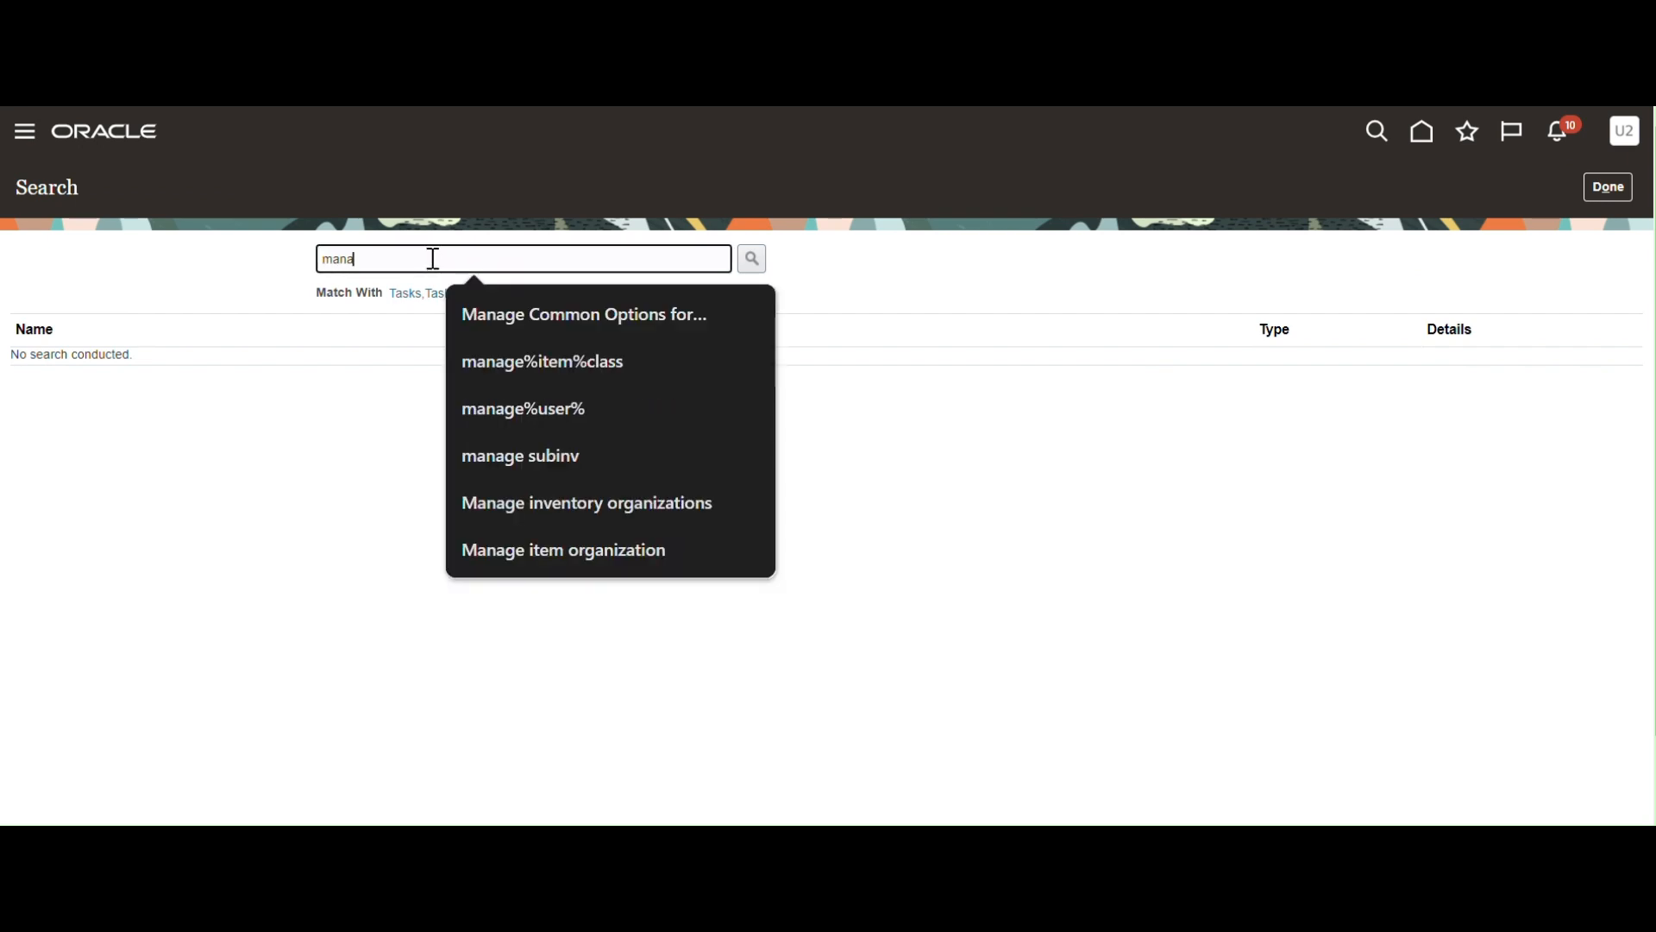
type("ge%enter")
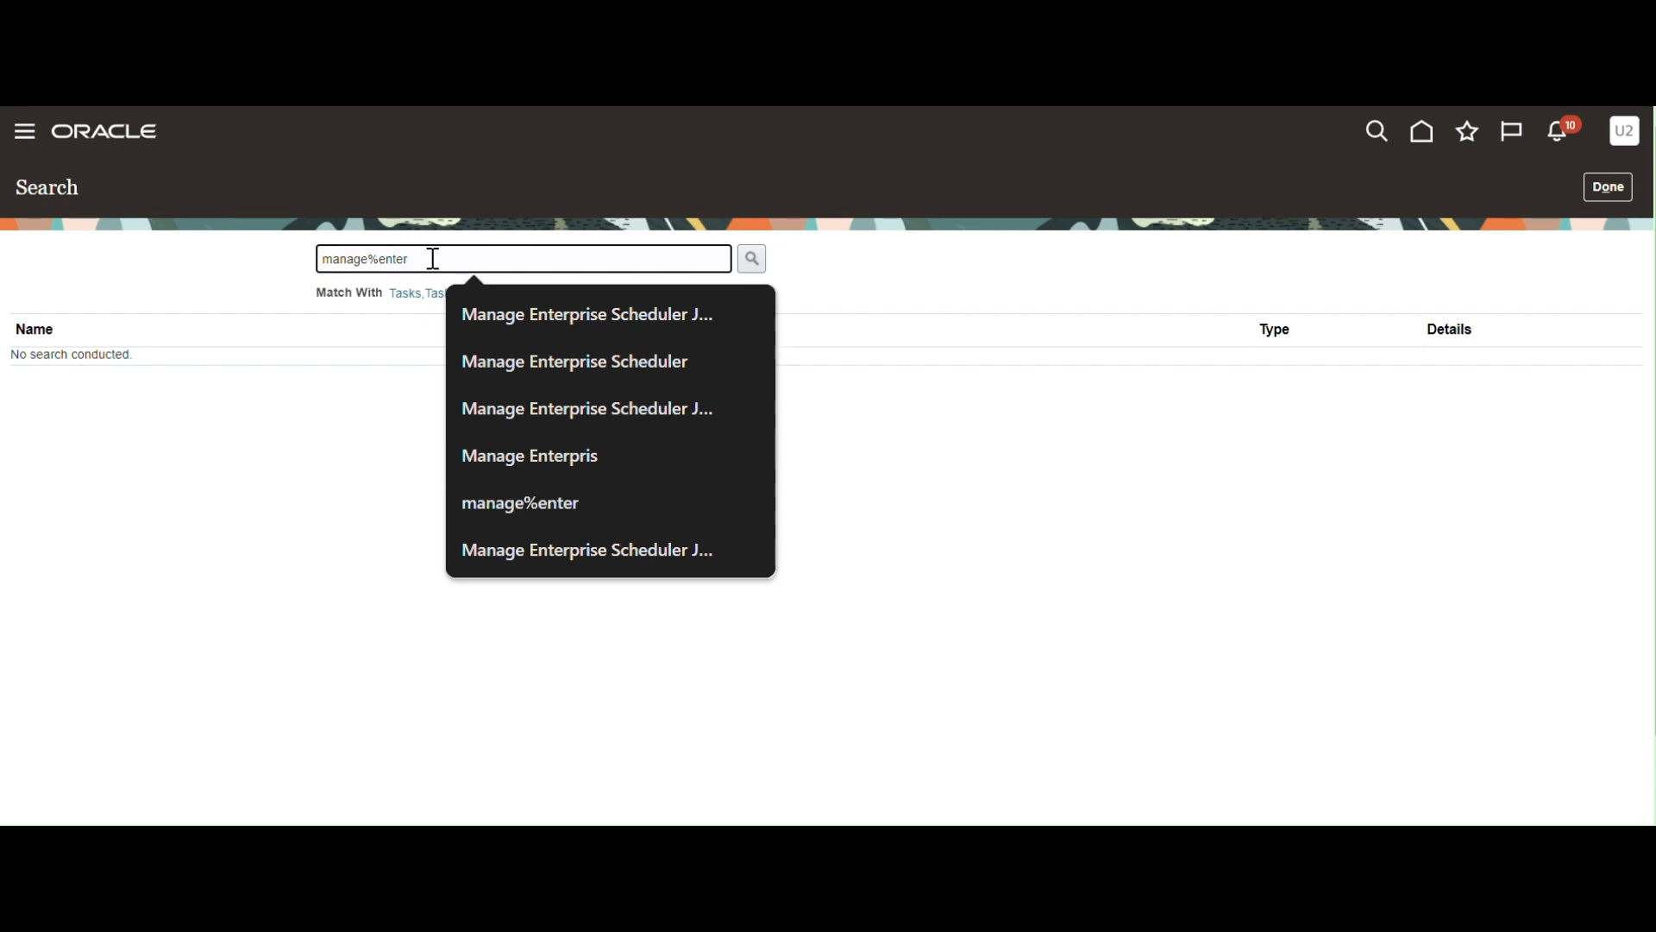
left_click(588, 318)
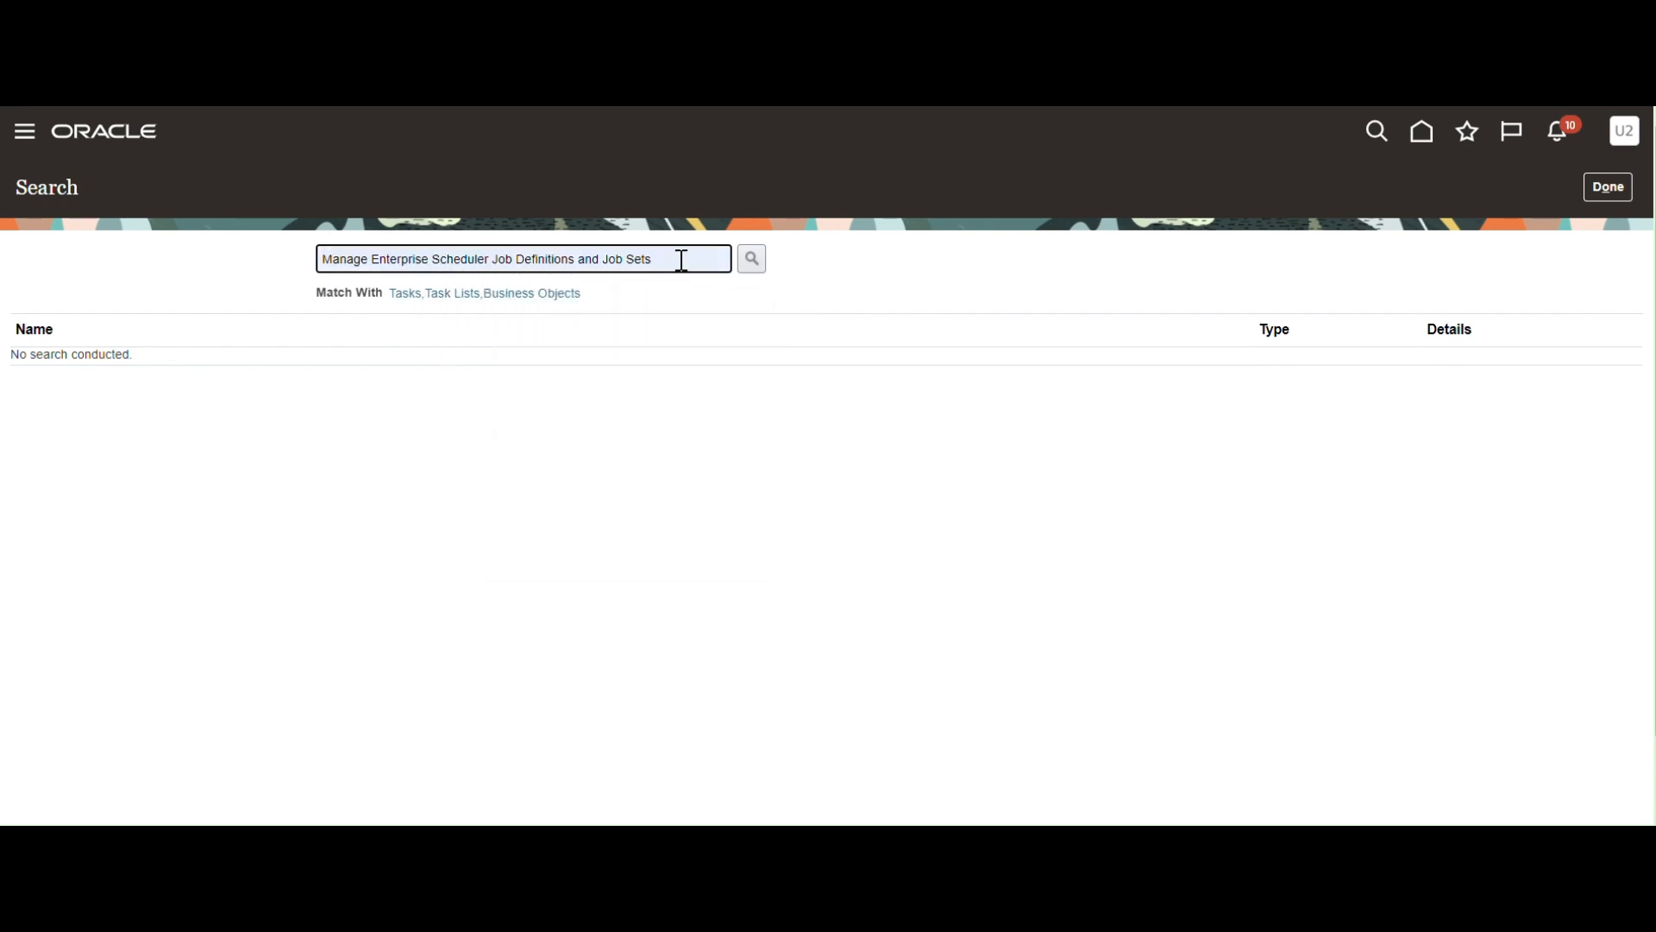
left_click(752, 261)
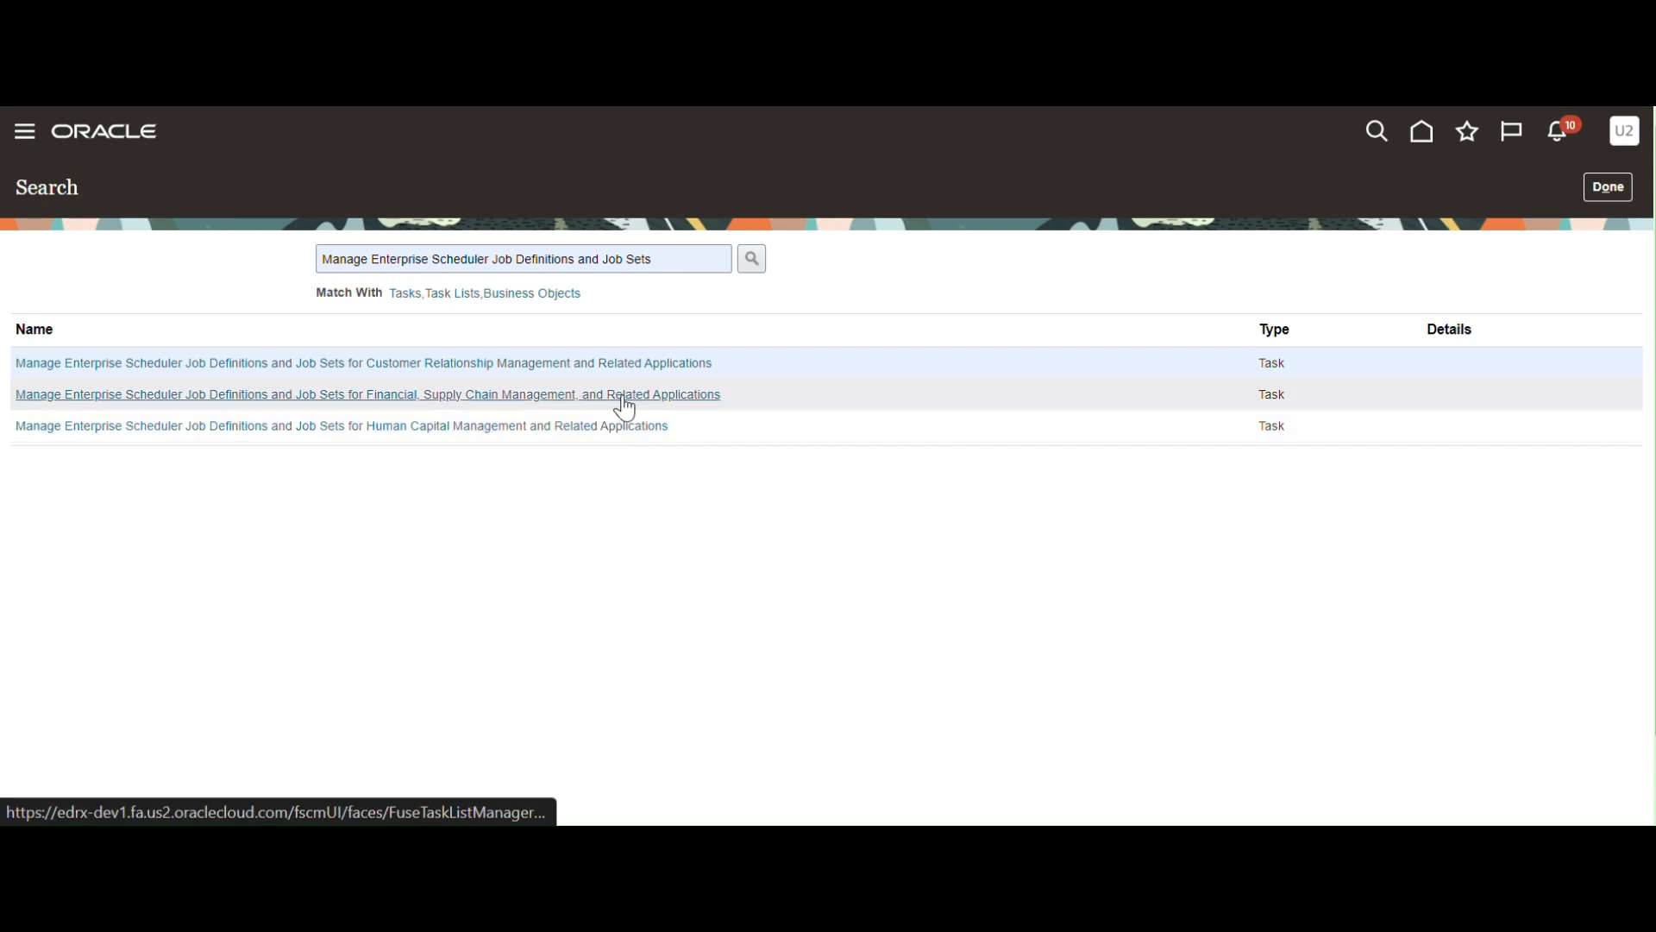
left_click(398, 394)
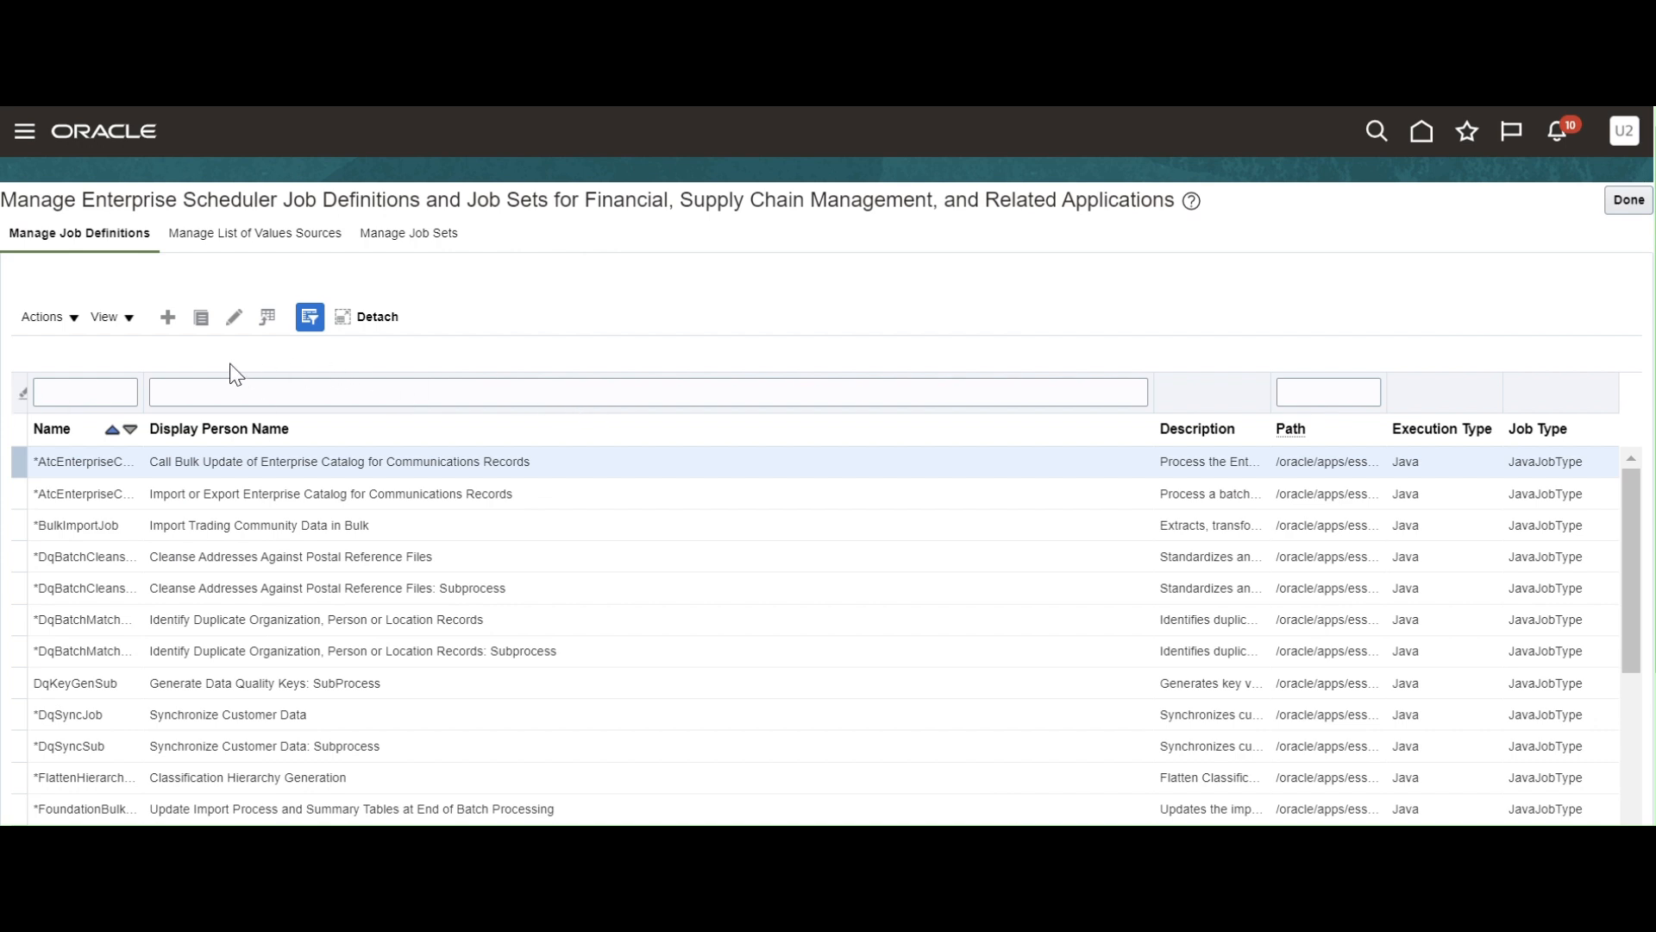
Create a new job definition from the job definitions table.
left_click(168, 319)
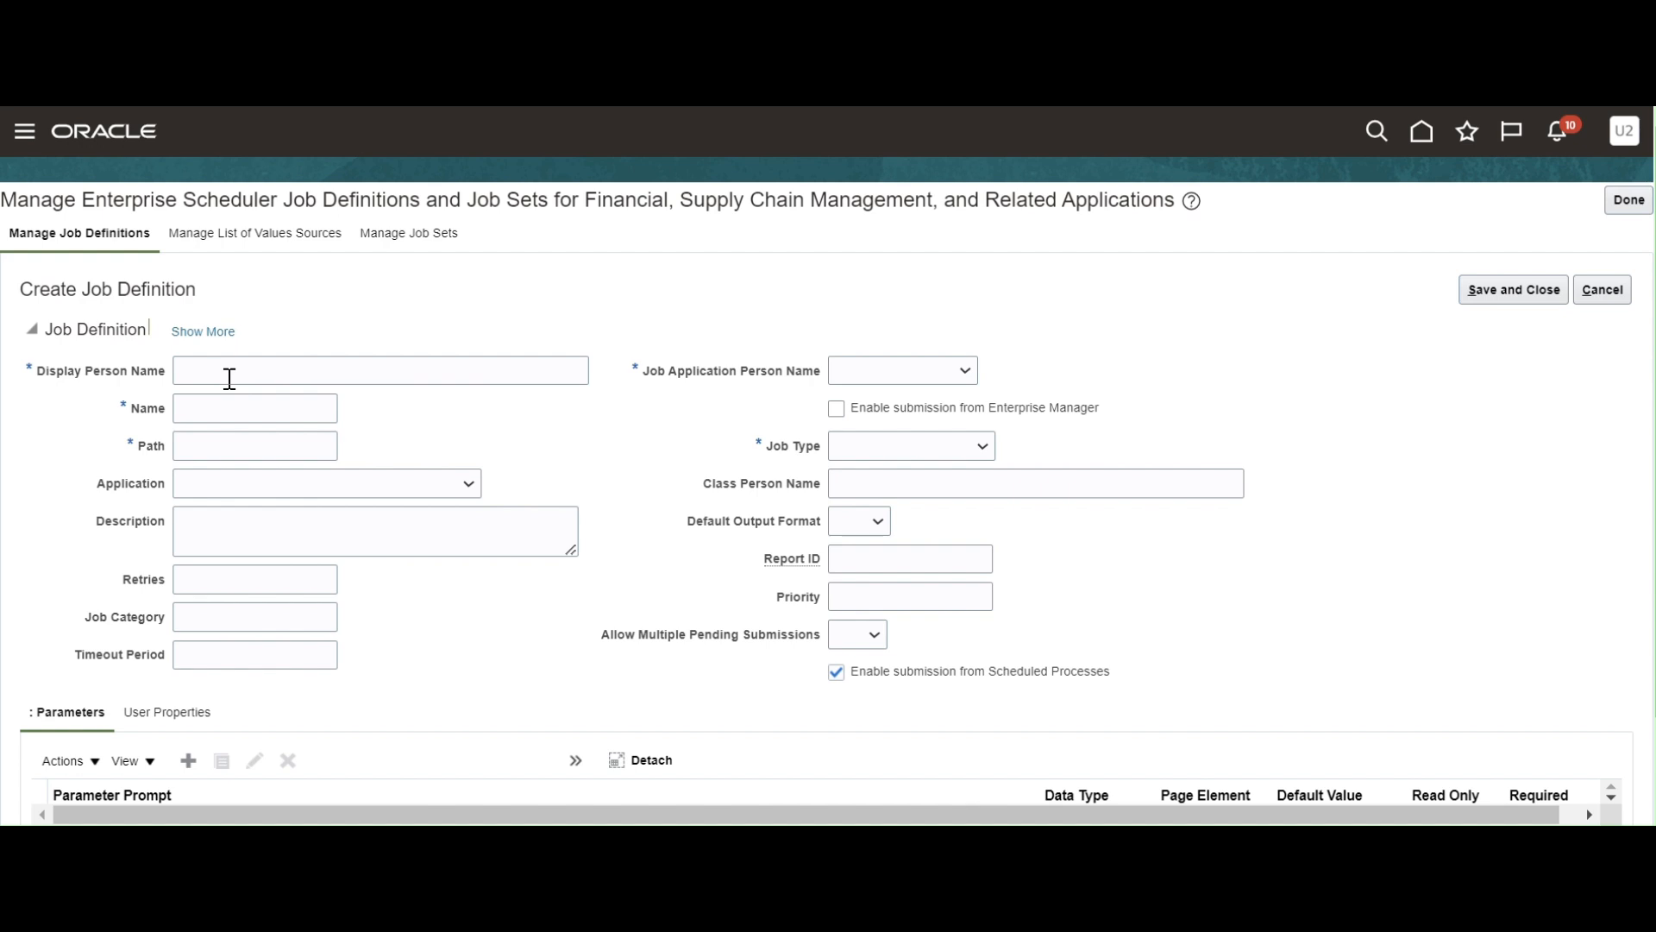
Enter display name 'XX Supplier Extract Report' and name 'XX_SUP_EXT_REP' on the new job definition.
left_click(229, 379)
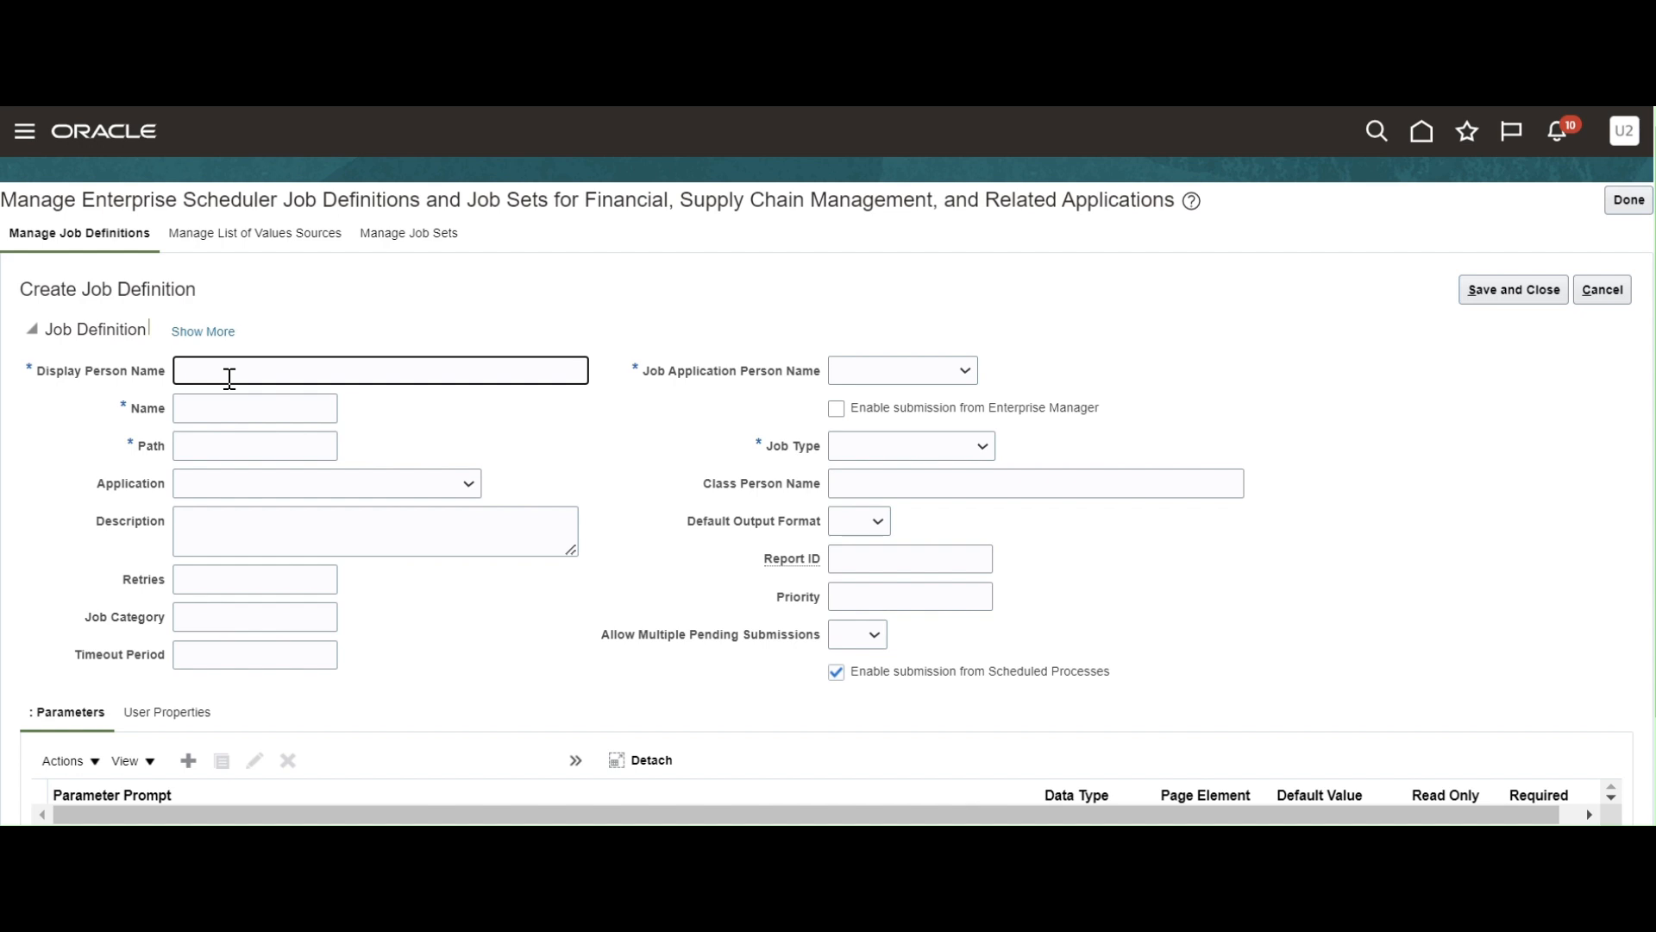
type("XX Supplier Extract Report")
left_click(186, 413)
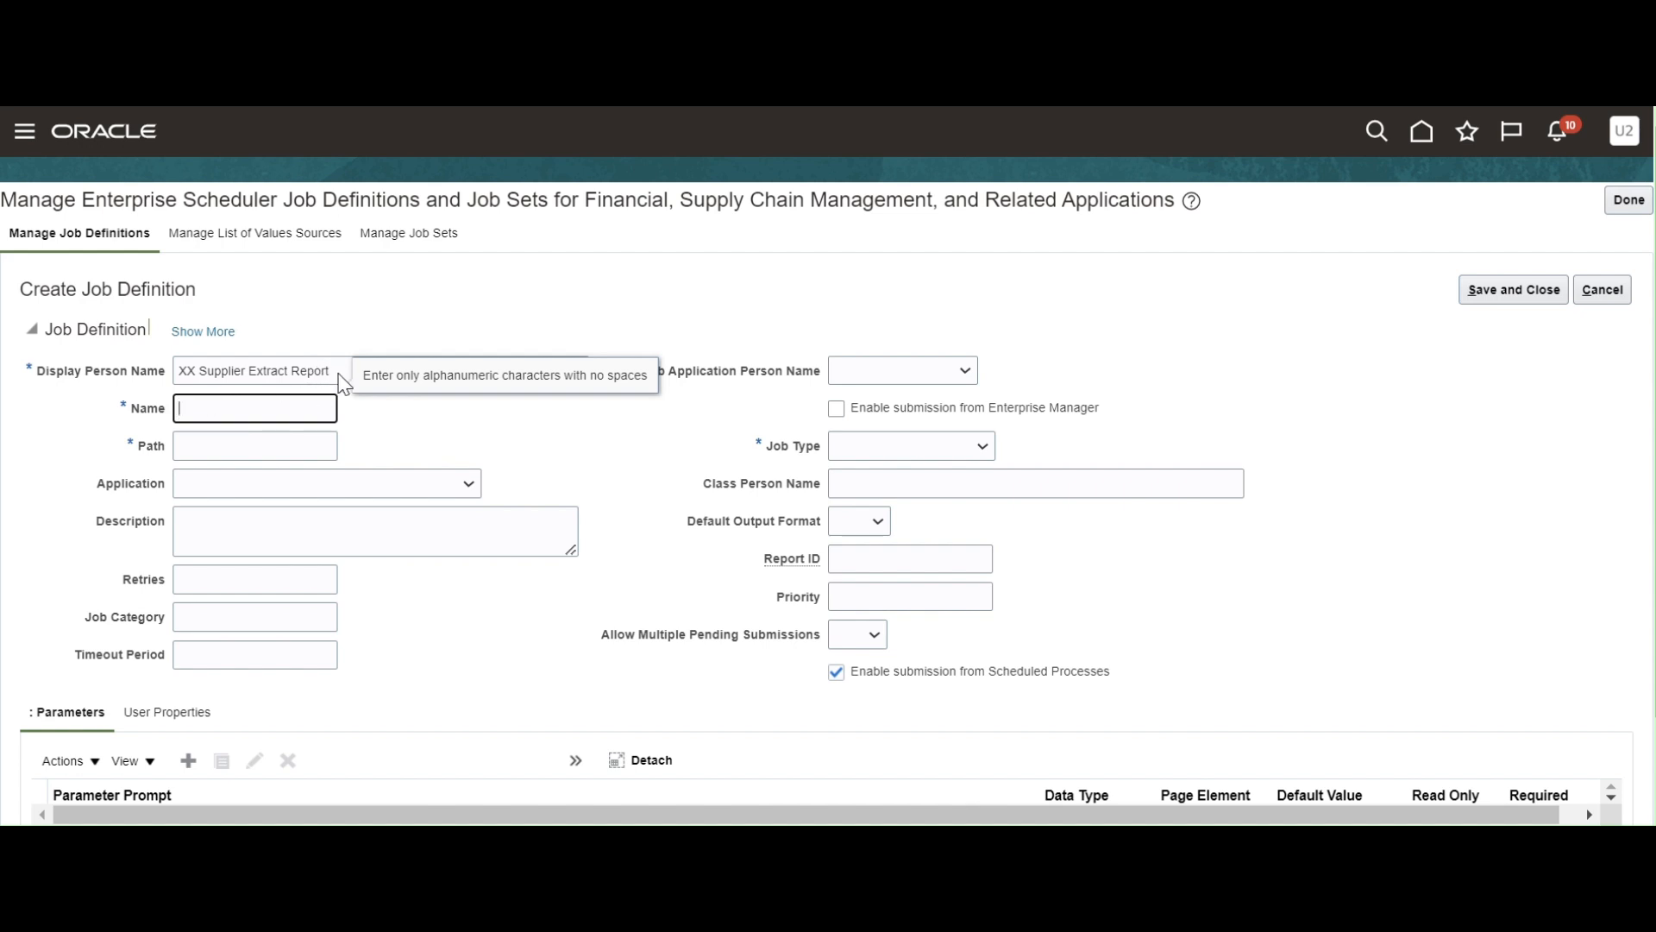
left_click_drag(336, 370, 154, 377)
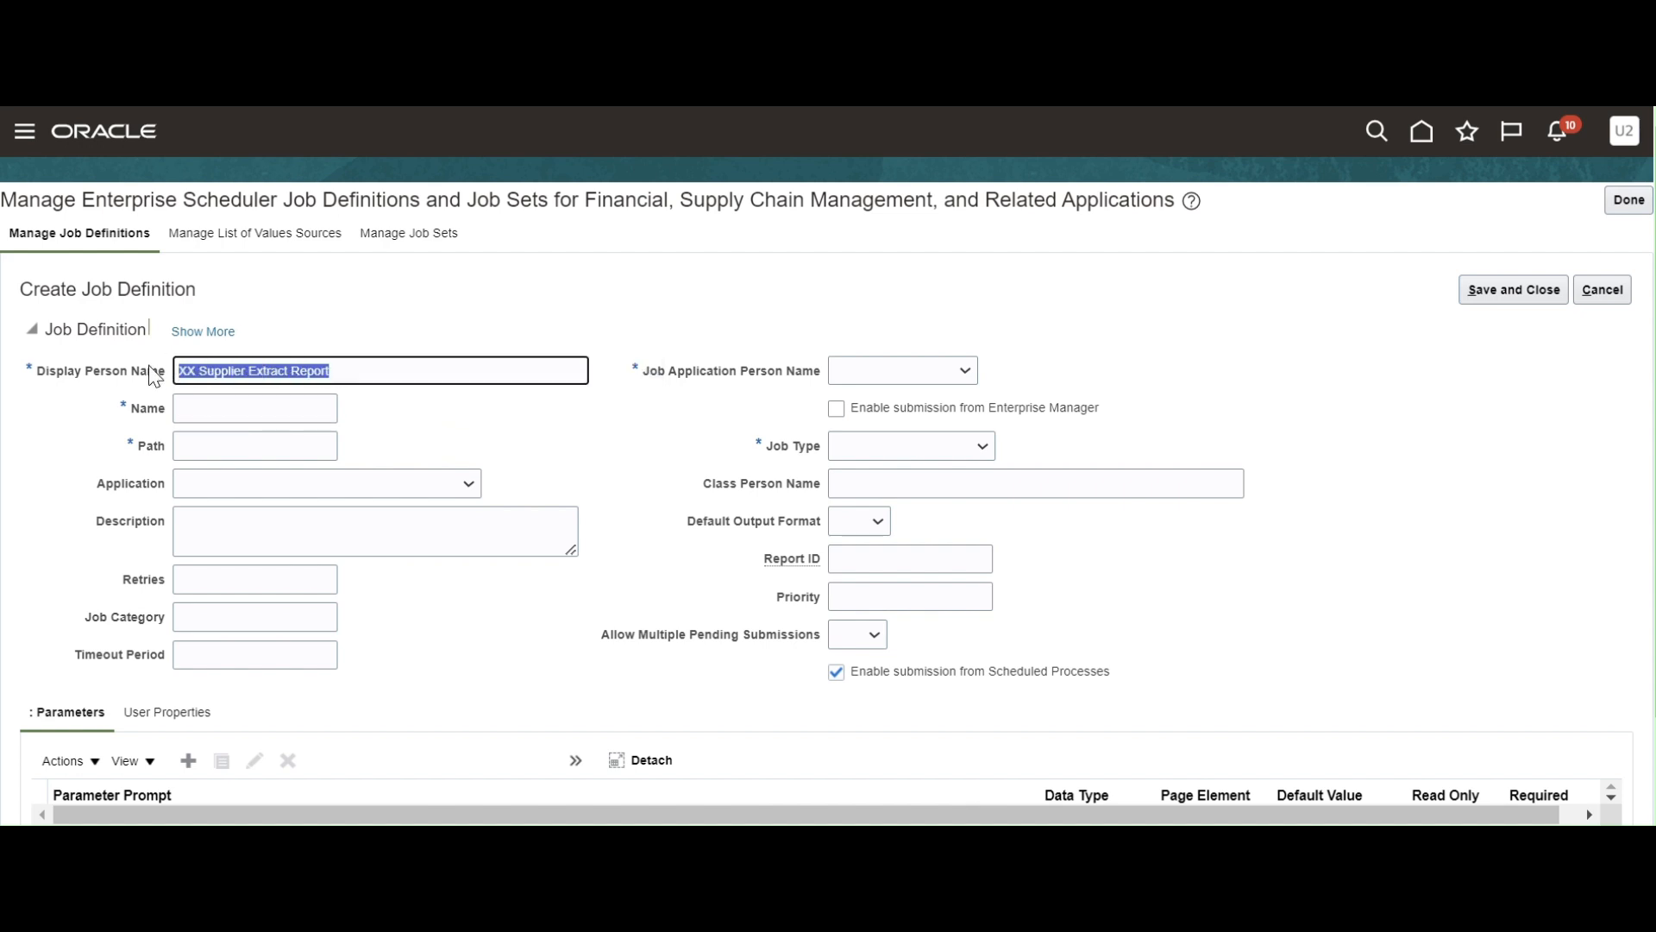
left_click(211, 408)
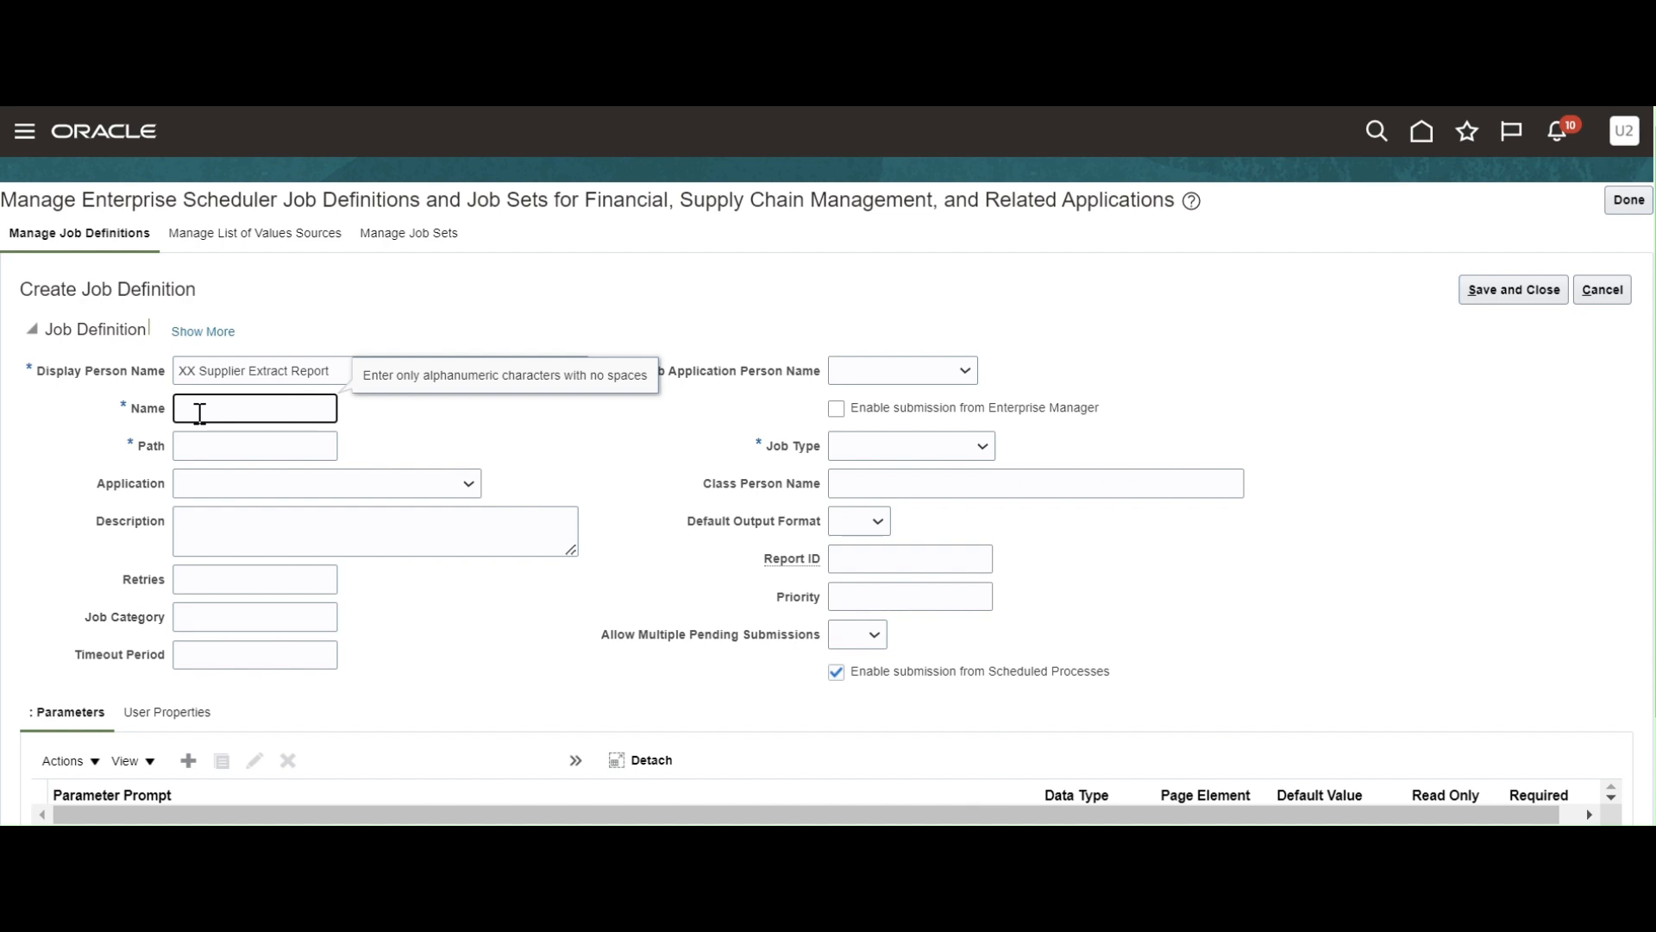
type("X_SUP_EXT_REP")
left_click_drag(314, 404, 79, 419)
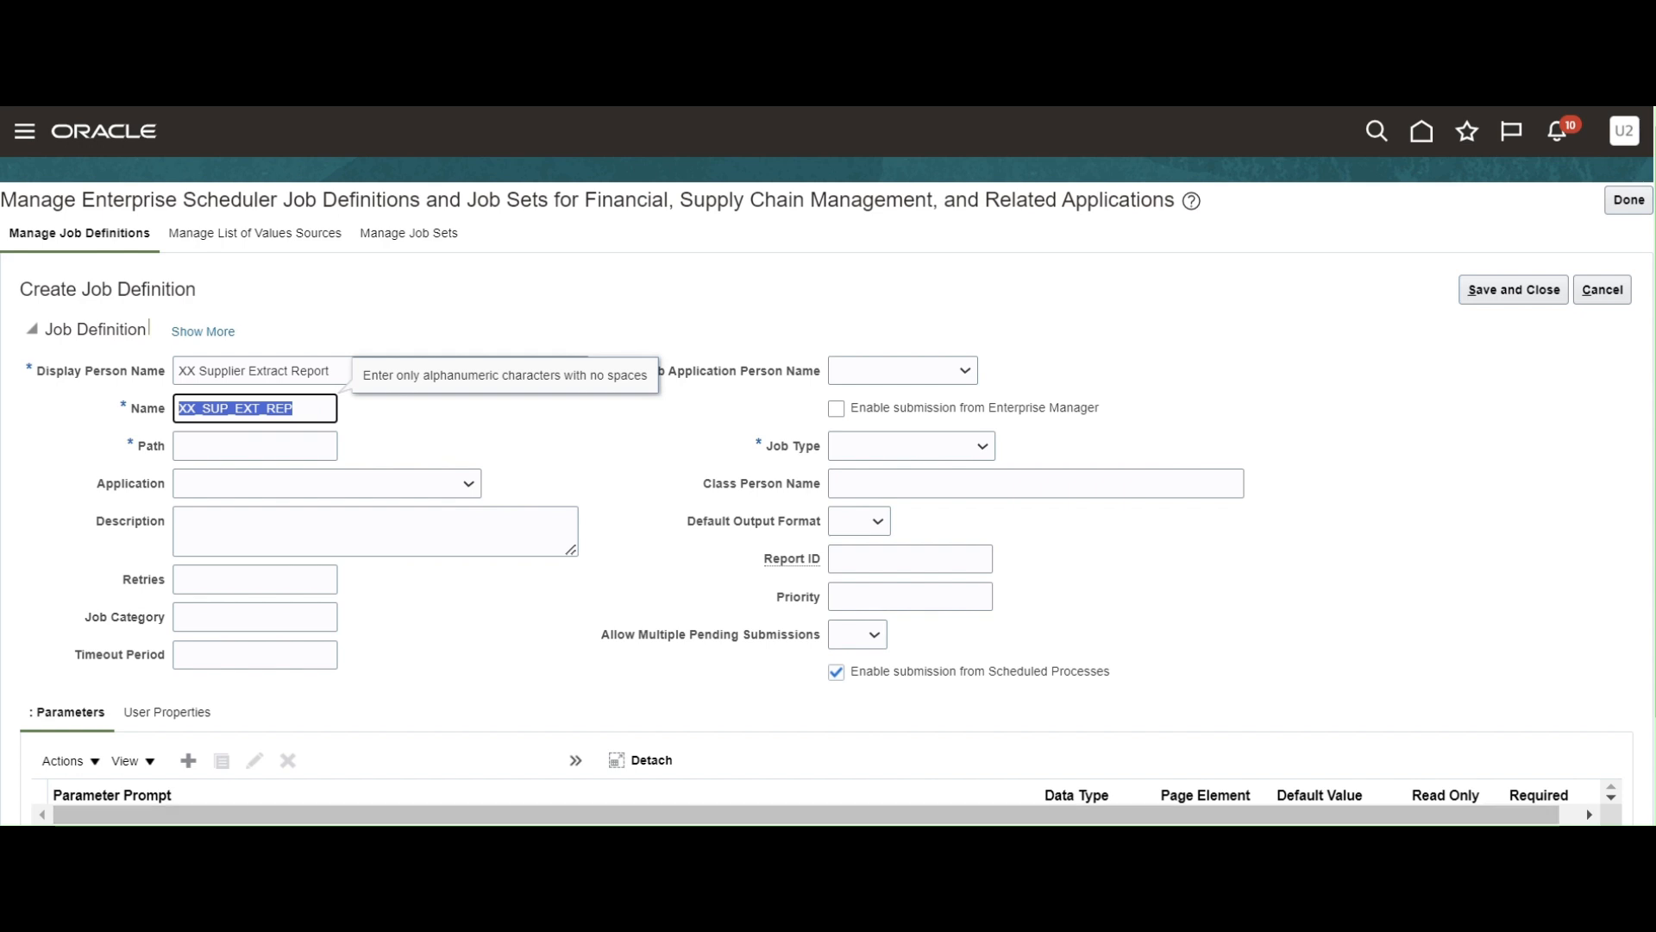
left_click(604, 850)
Add a 'job' heading in Notepad and paste the name XX_SUP_EXT_REP beneath it.
key("Return")
key("Return")
key("Return")
key("Return")
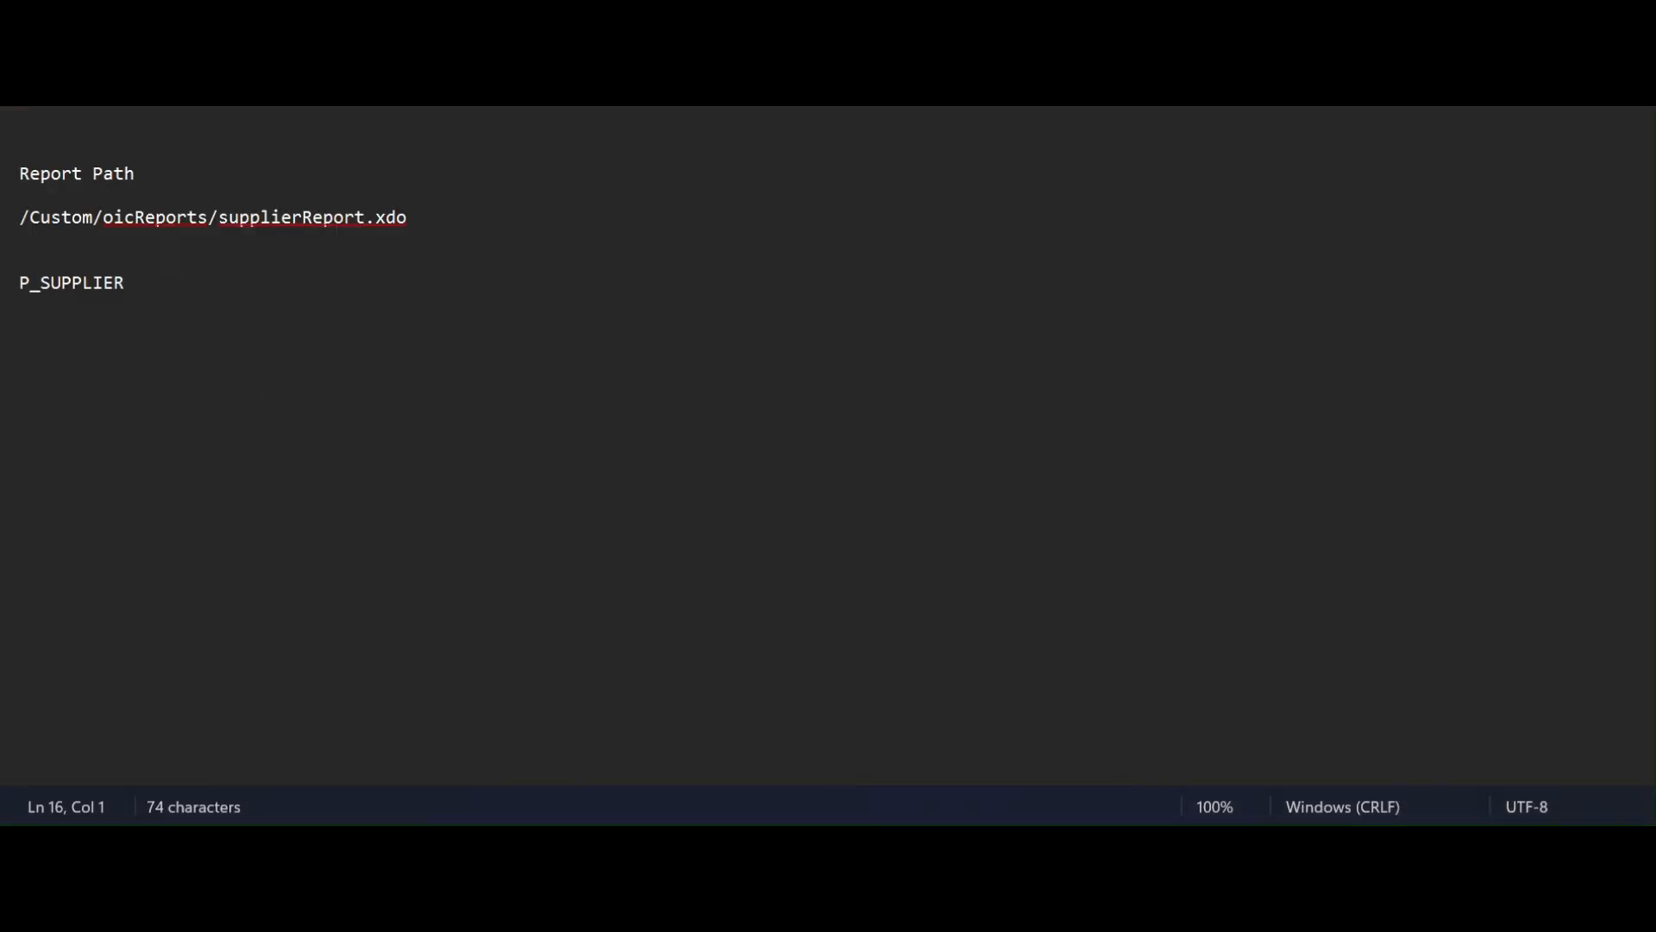
type("jod")
key("BackSpace")
type("f")
key("BackSpace")
type("g")
key("Return")
key("Return")
key("Return")
key("ctrl+v")
left_click(71, 411)
key("BackSpace")
type("b")
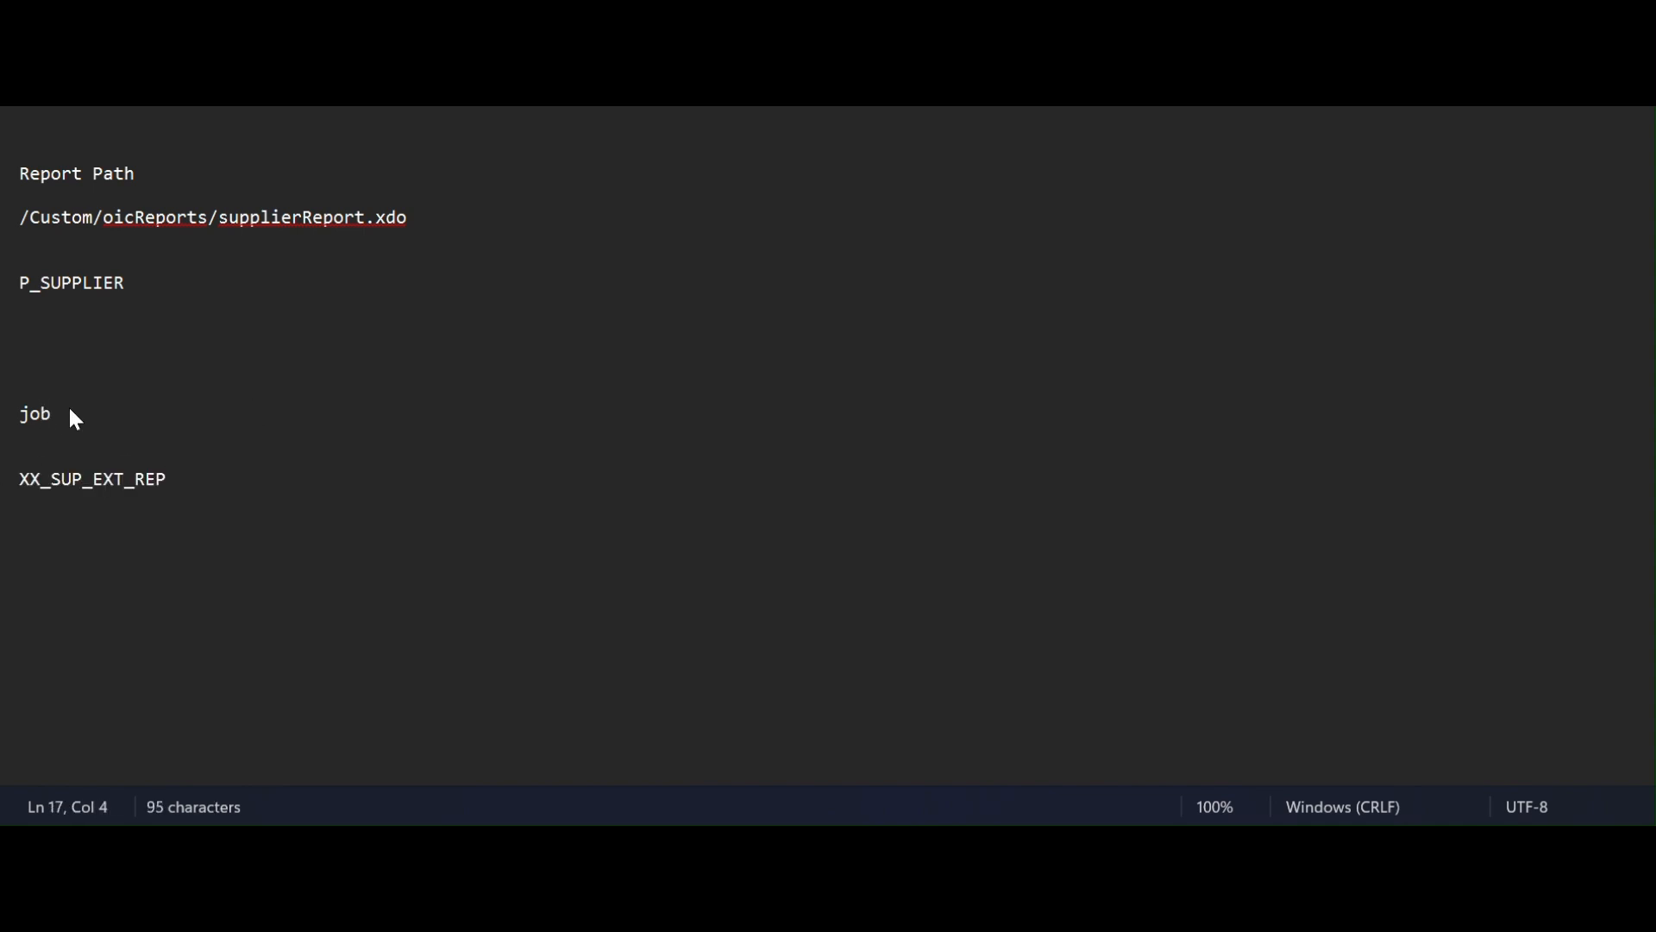
Copy the display name XX Supplier Extract Report into the notes under the job heading.
key("alt+Tab")
left_click_drag(327, 369, 106, 377)
key("ctrl+c")
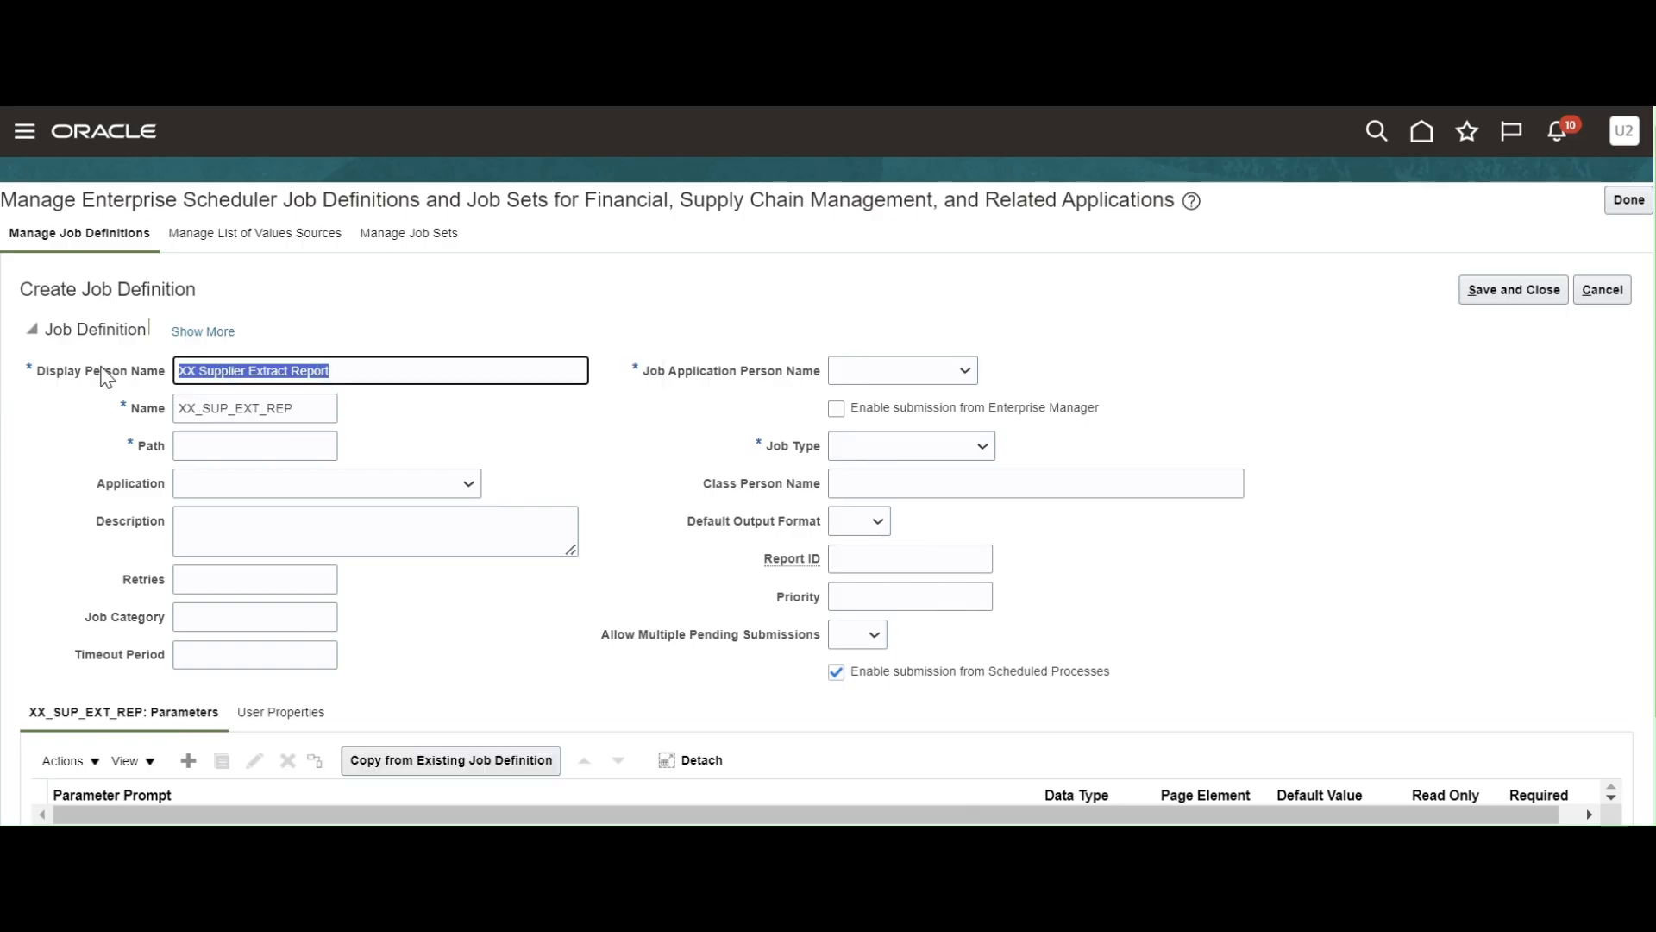
key("alt+Tab")
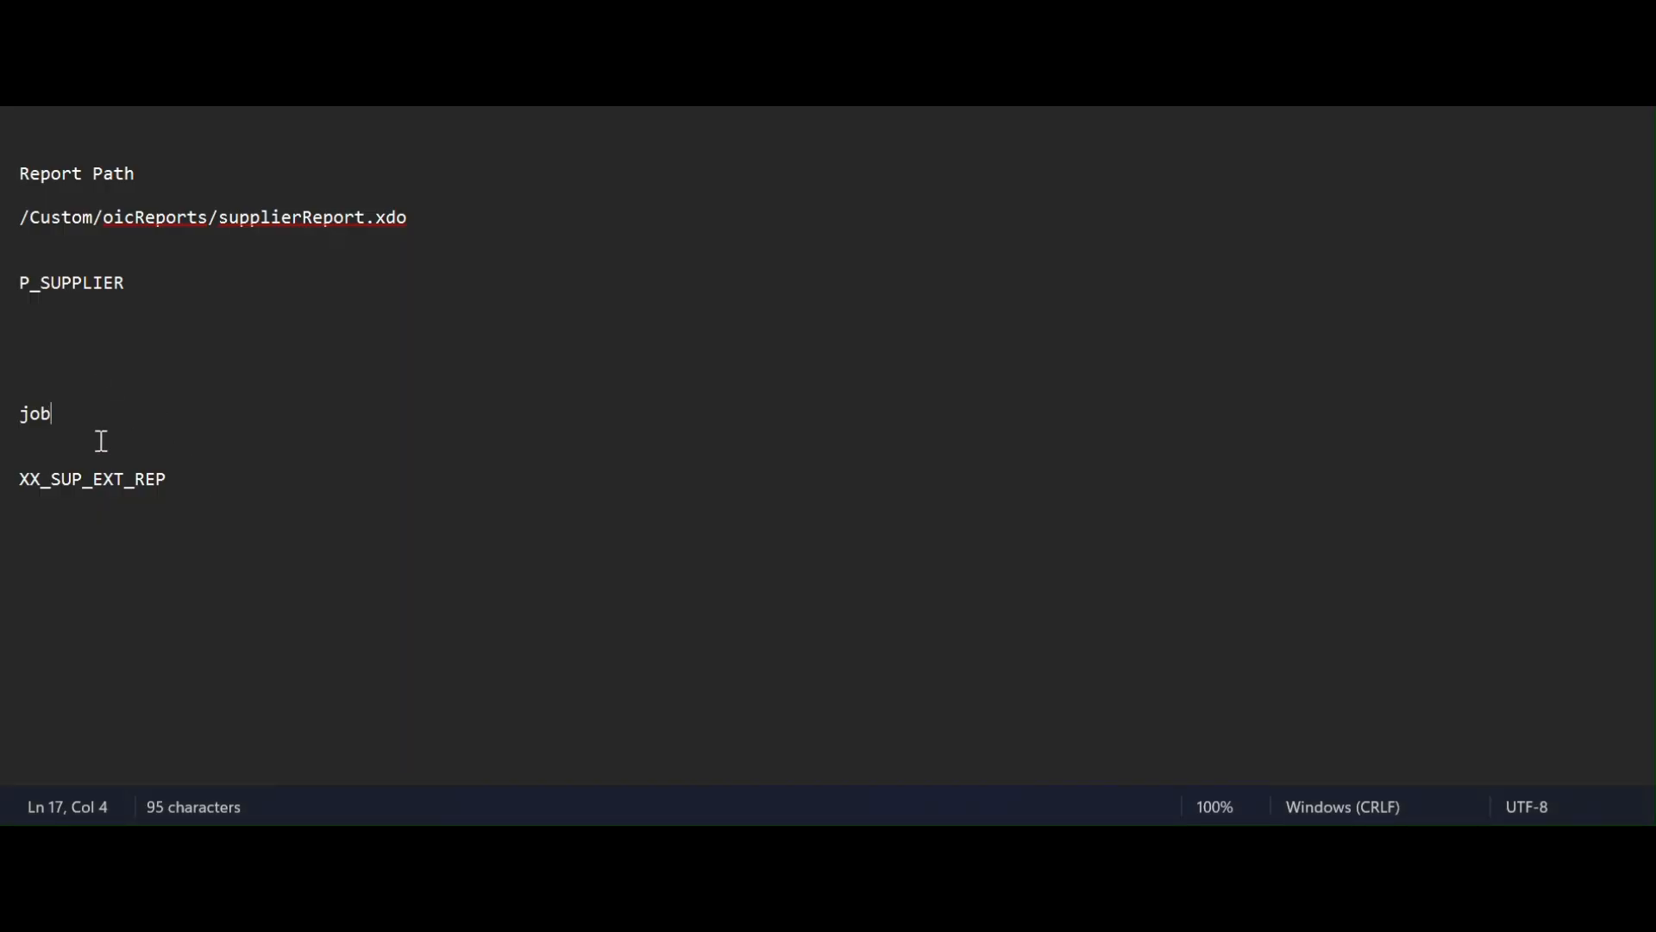
key("Return")
key("ctrl+v")
key("alt+Tab")
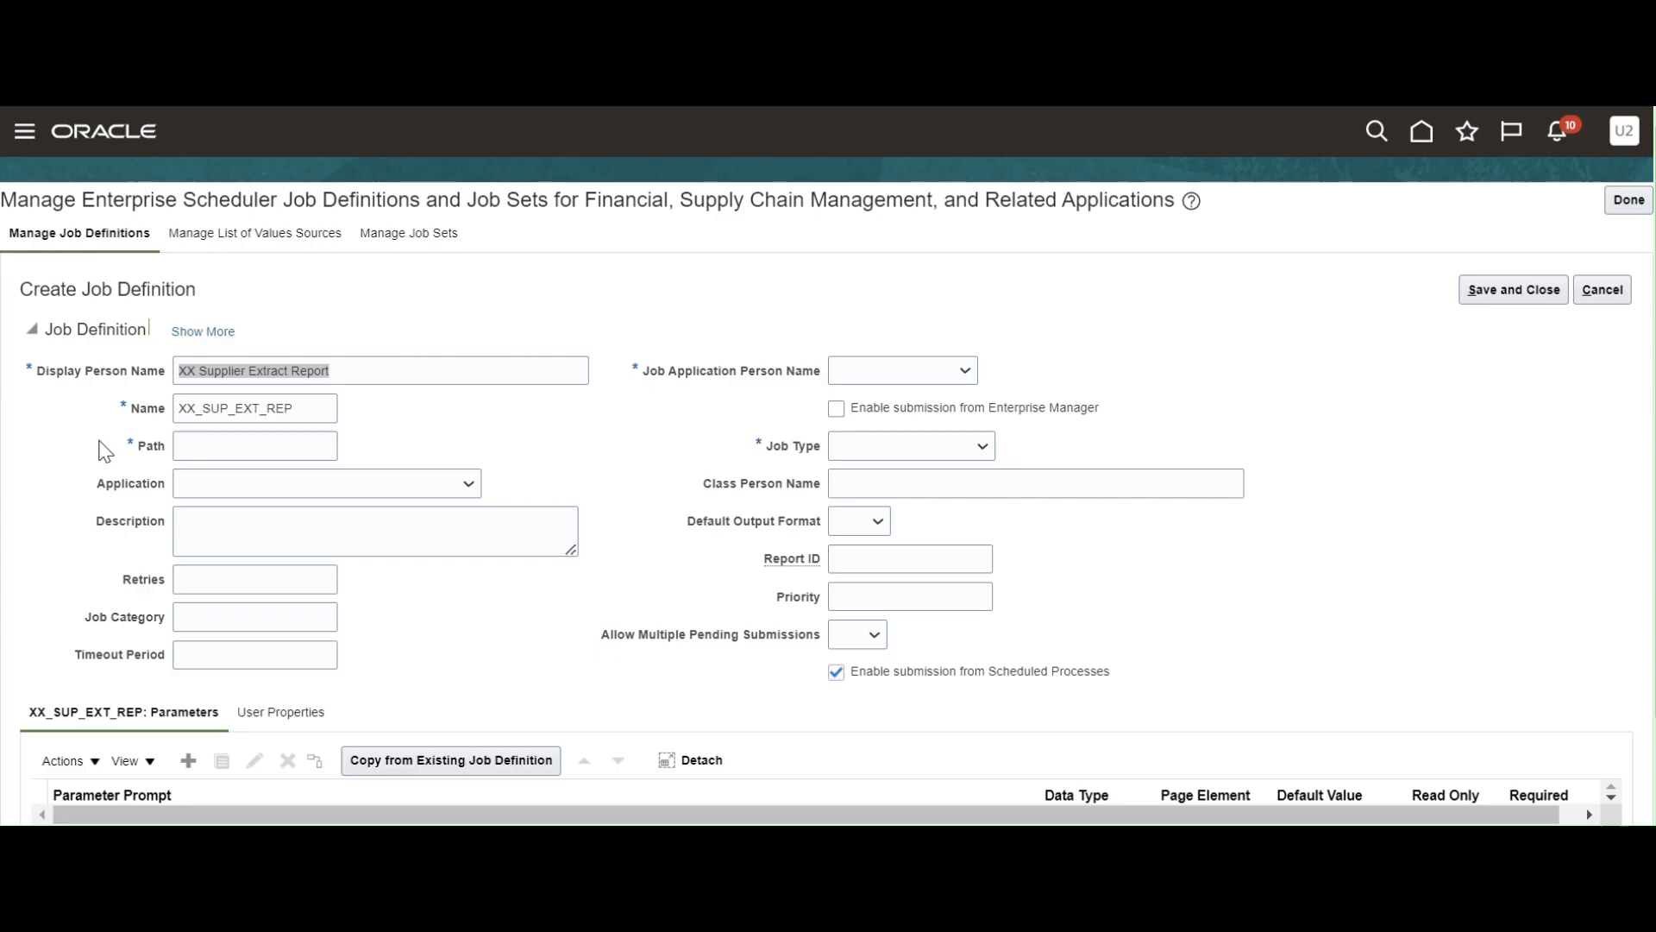
left_click(232, 446)
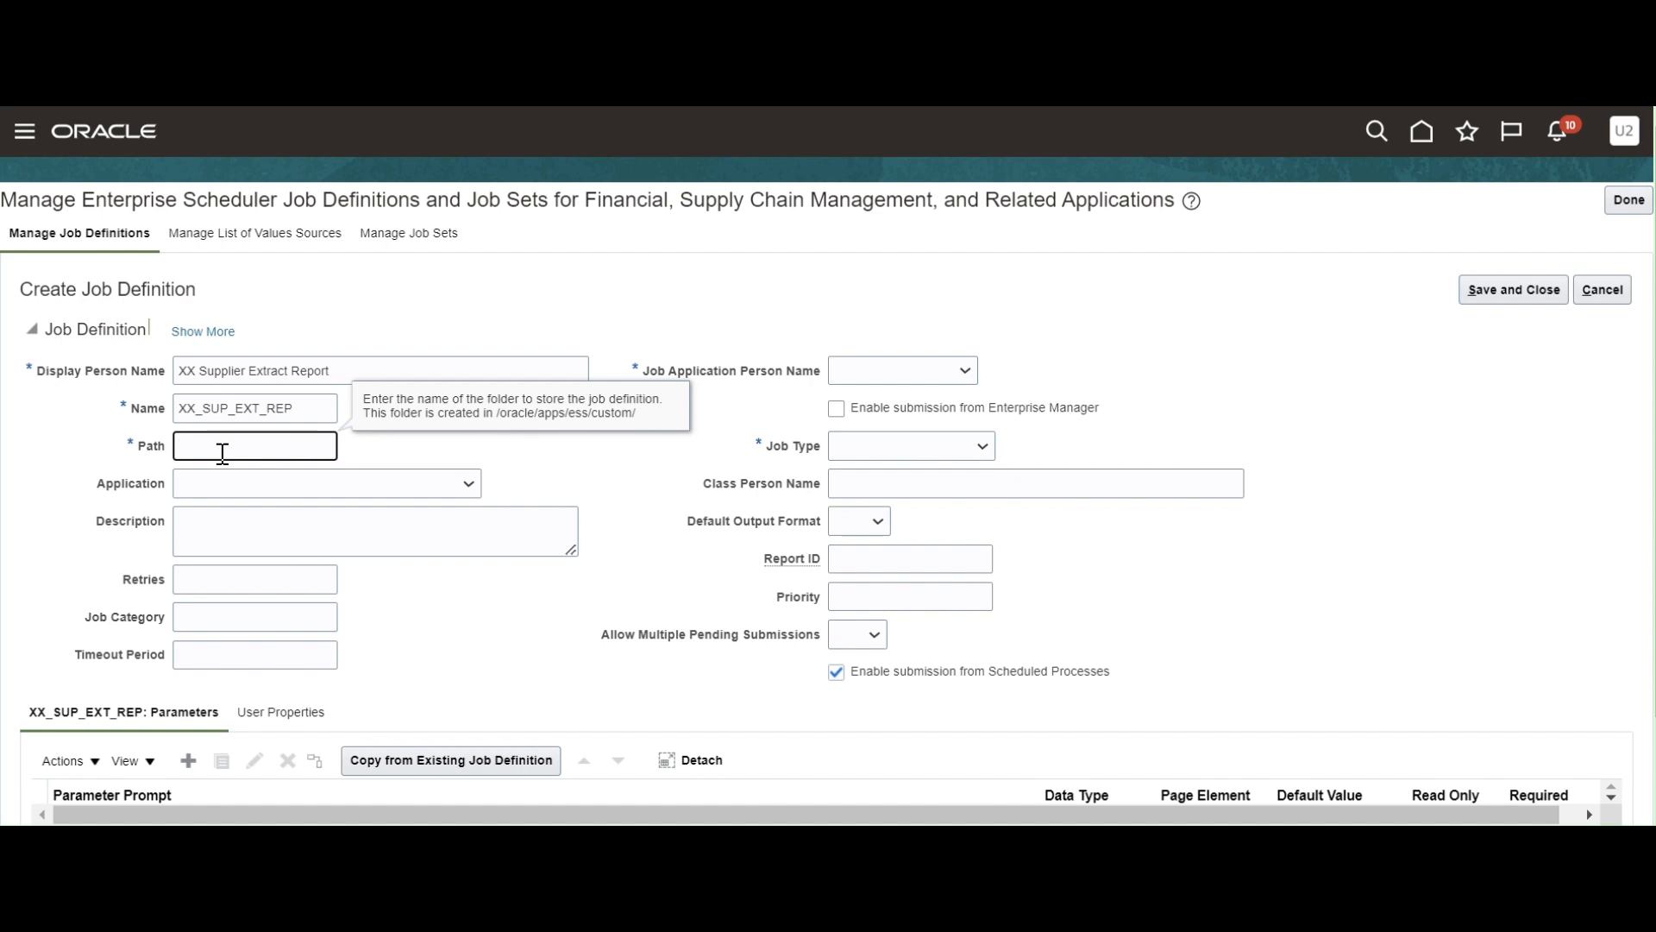
Set the job's Path to /oracle/apps/ess/custom/Supplier using the help note's base folder.
left_click_drag(495, 418, 689, 421)
key("ctrl+c")
left_click(503, 413)
left_click(200, 440)
key("ctrl+v")
type("Supplier")
left_click_drag(336, 446, 145, 459)
key("ctrl+c")
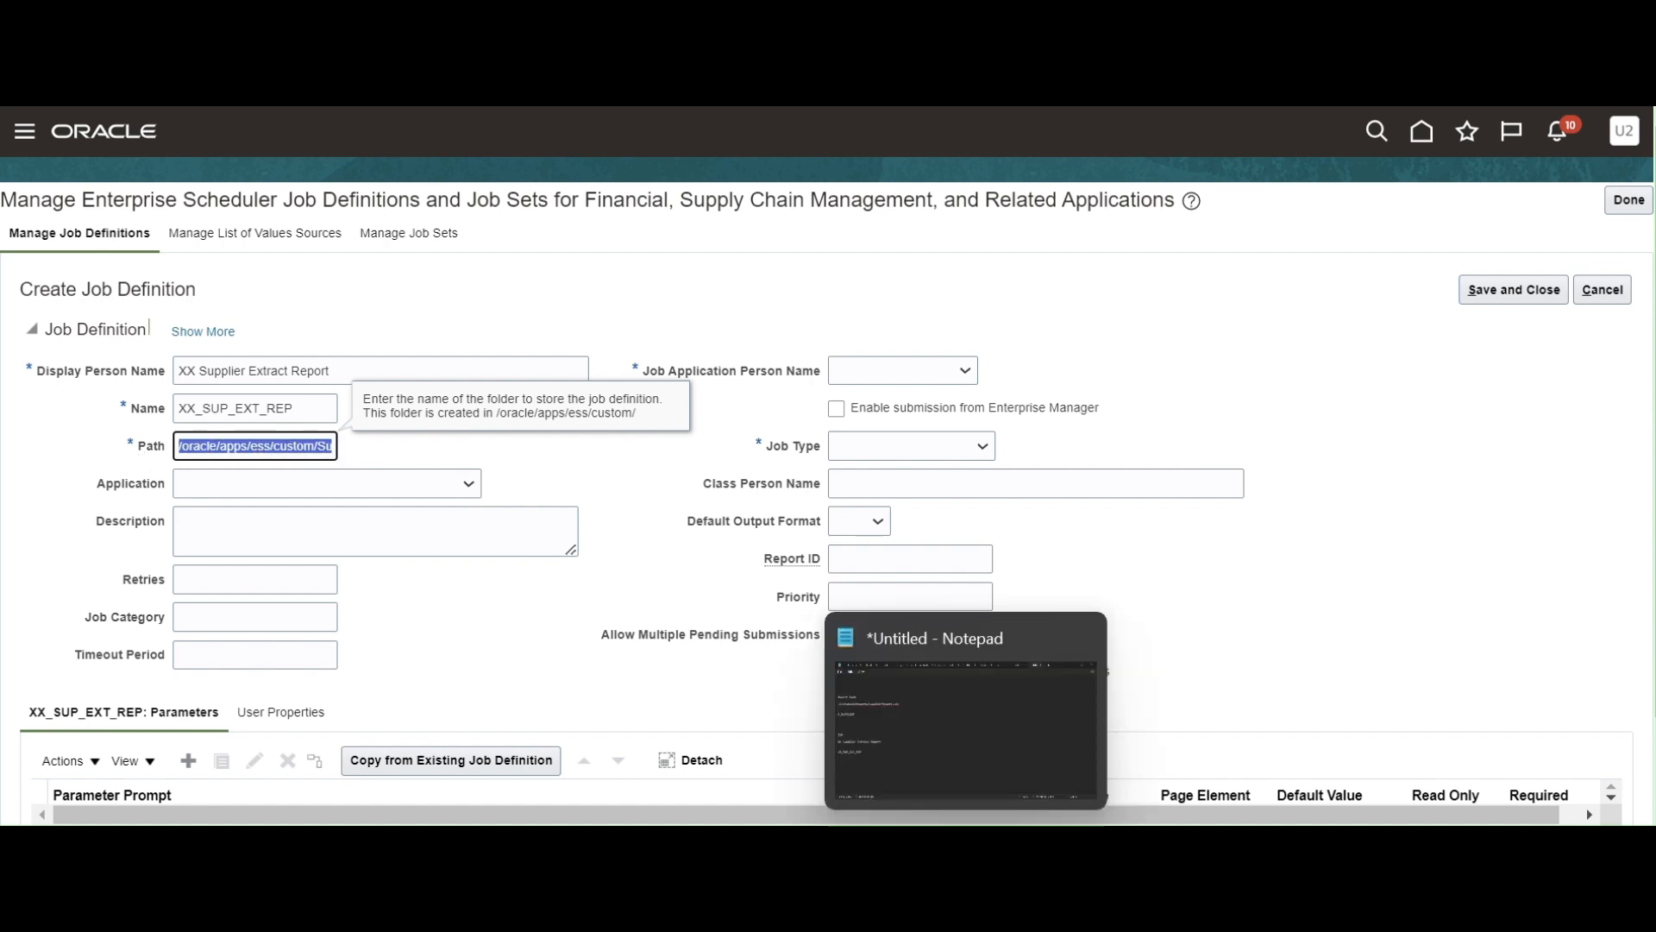
Paste the full job path into the notes and finish editing the Path field.
left_click(968, 844)
left_click(233, 523)
key("Return")
key("Return")
key("Return")
key("Return")
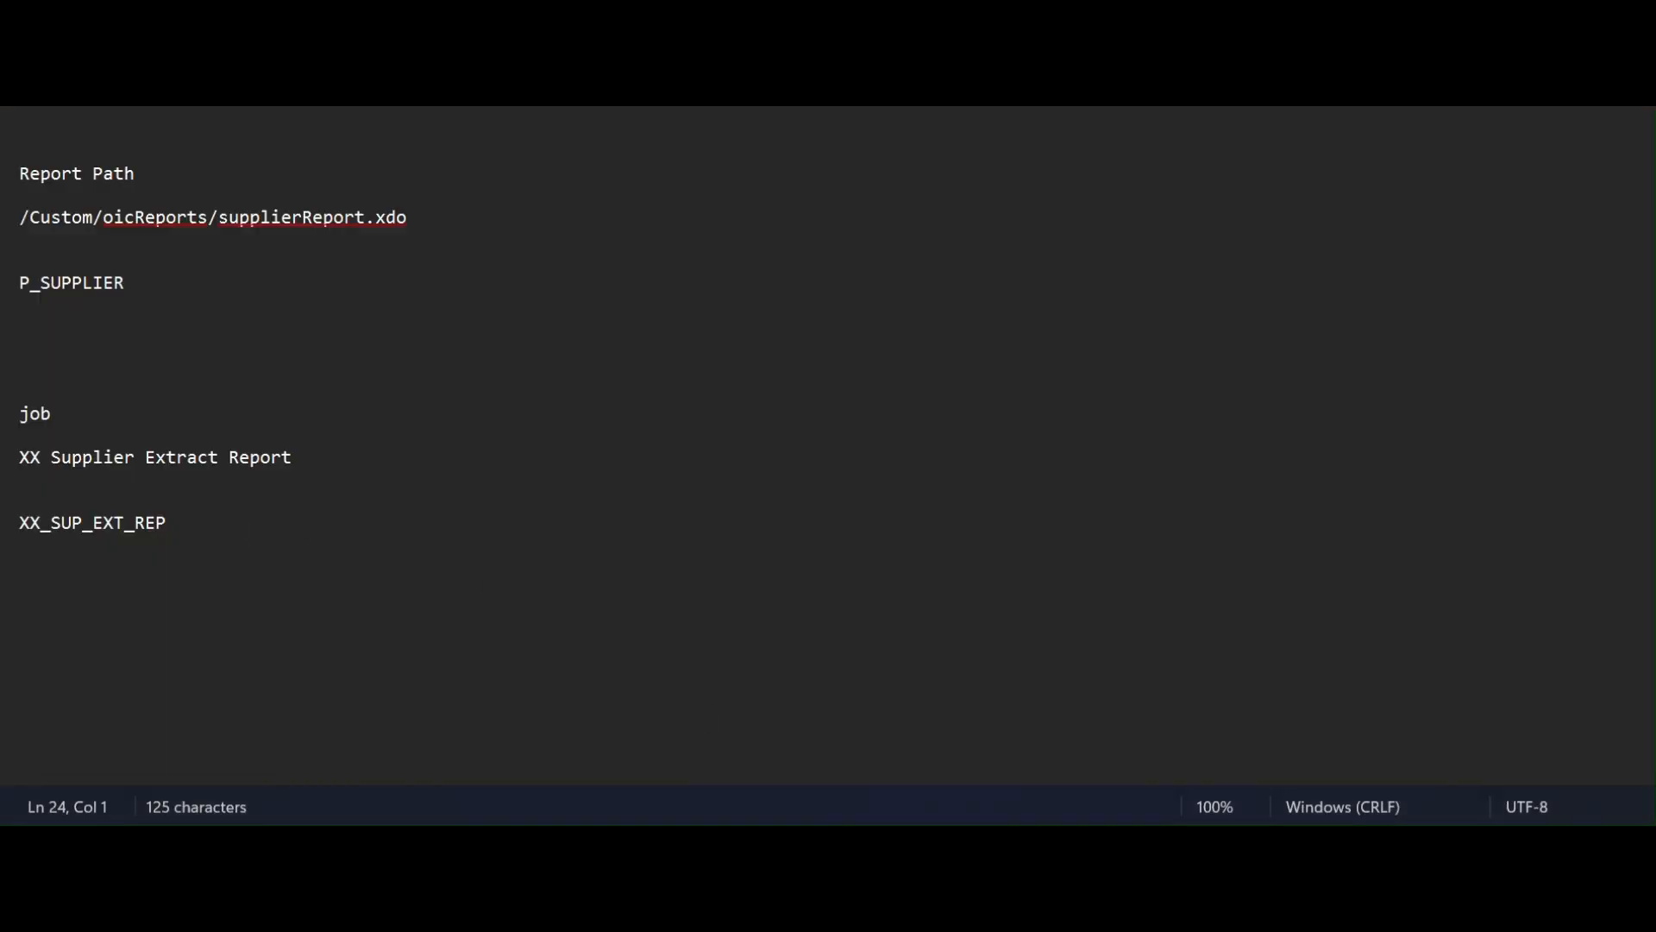
key("ctrl+v")
key("alt+Tab")
key("alt+Tab")
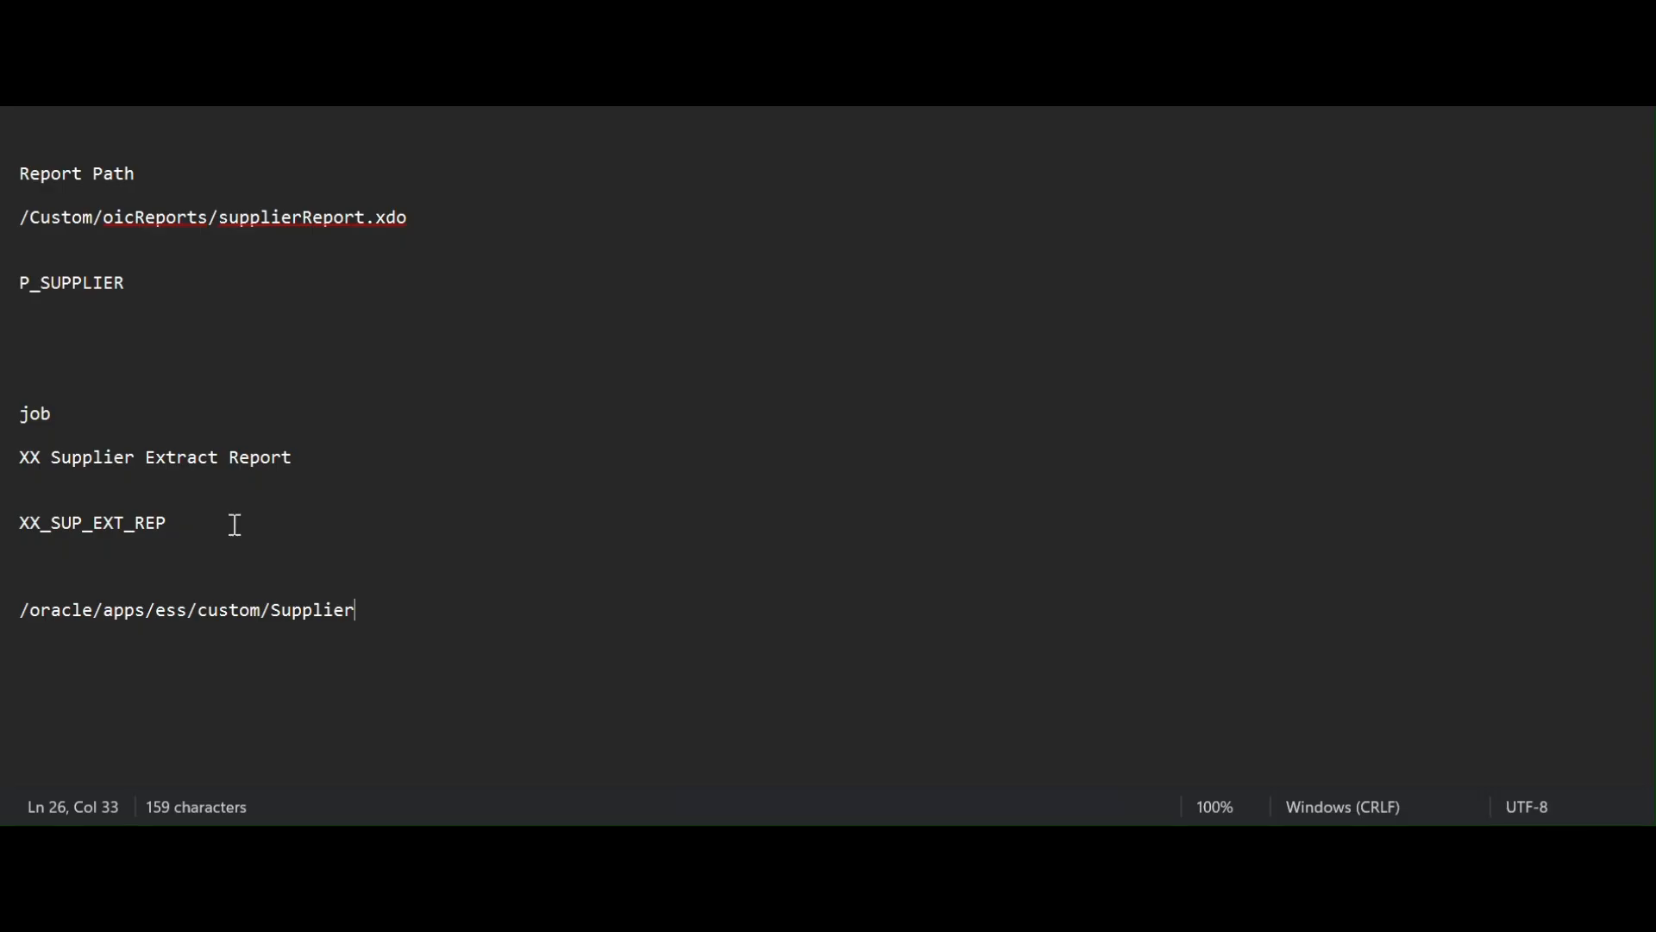
key("alt+Tab")
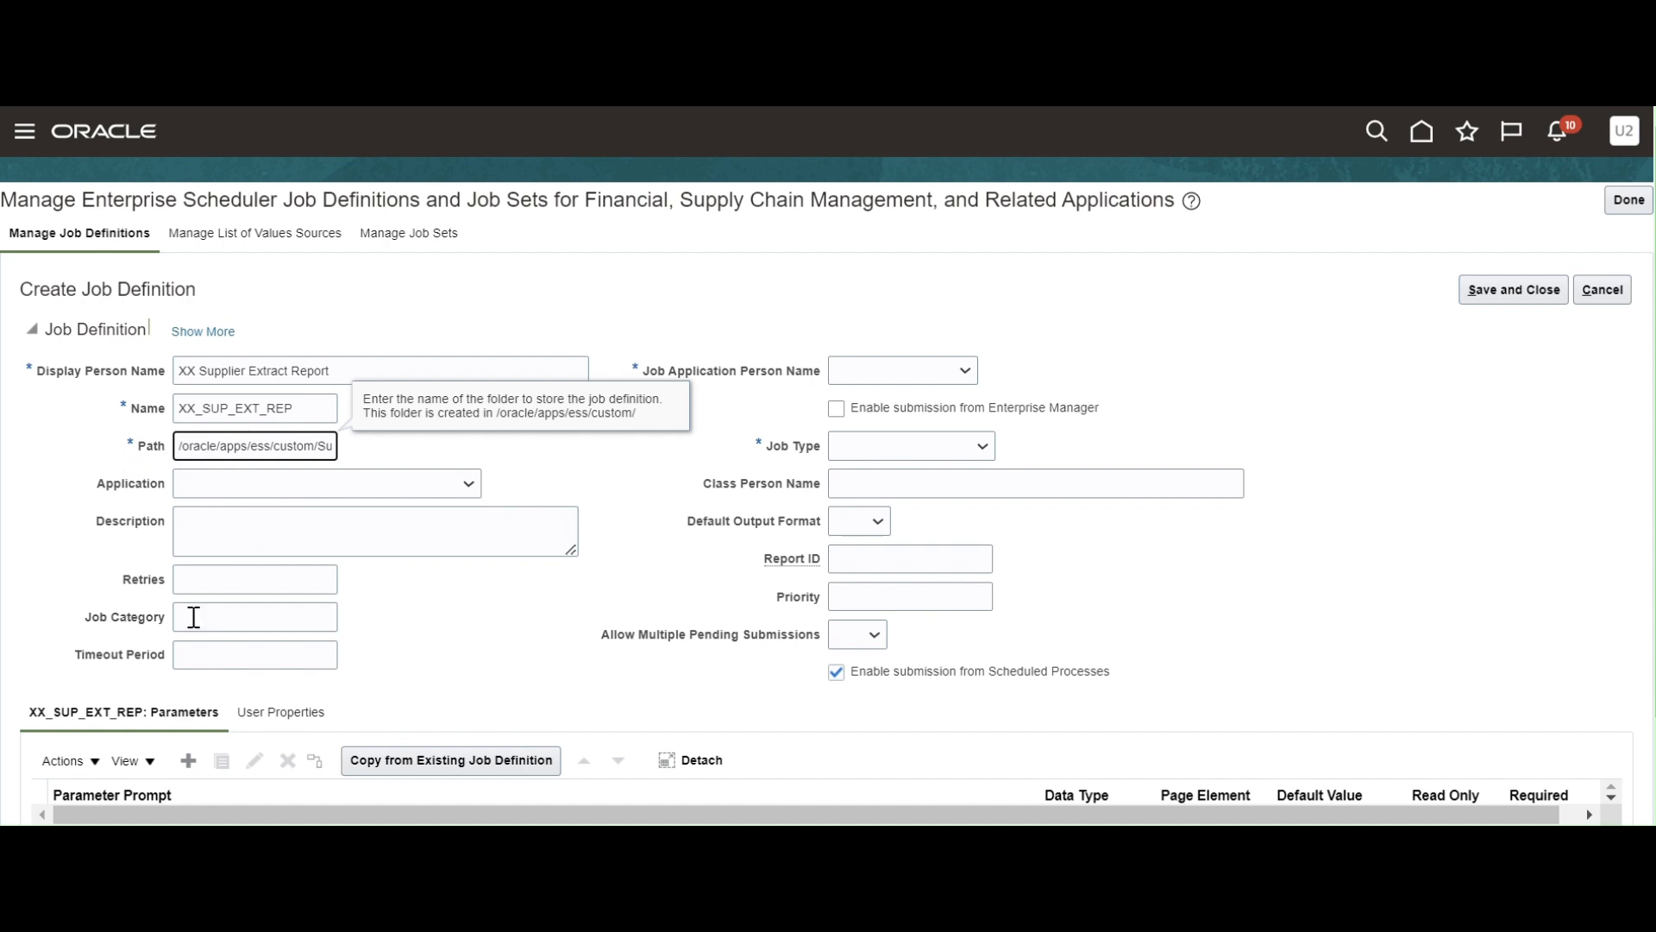
left_click(585, 500)
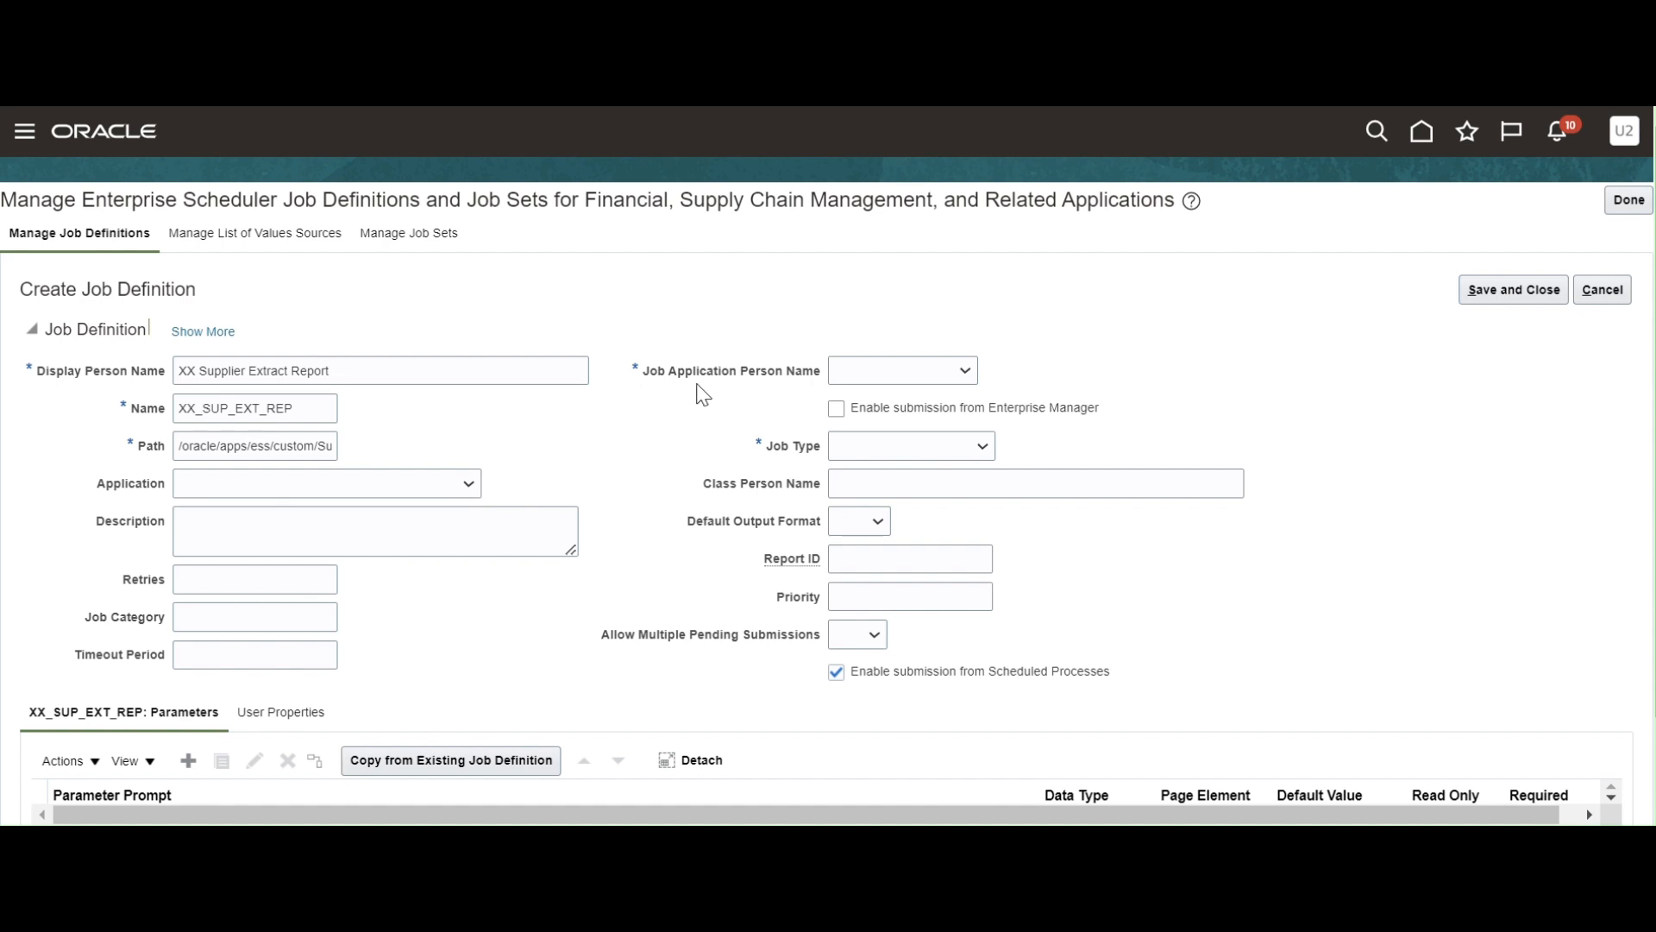
left_click(964, 372)
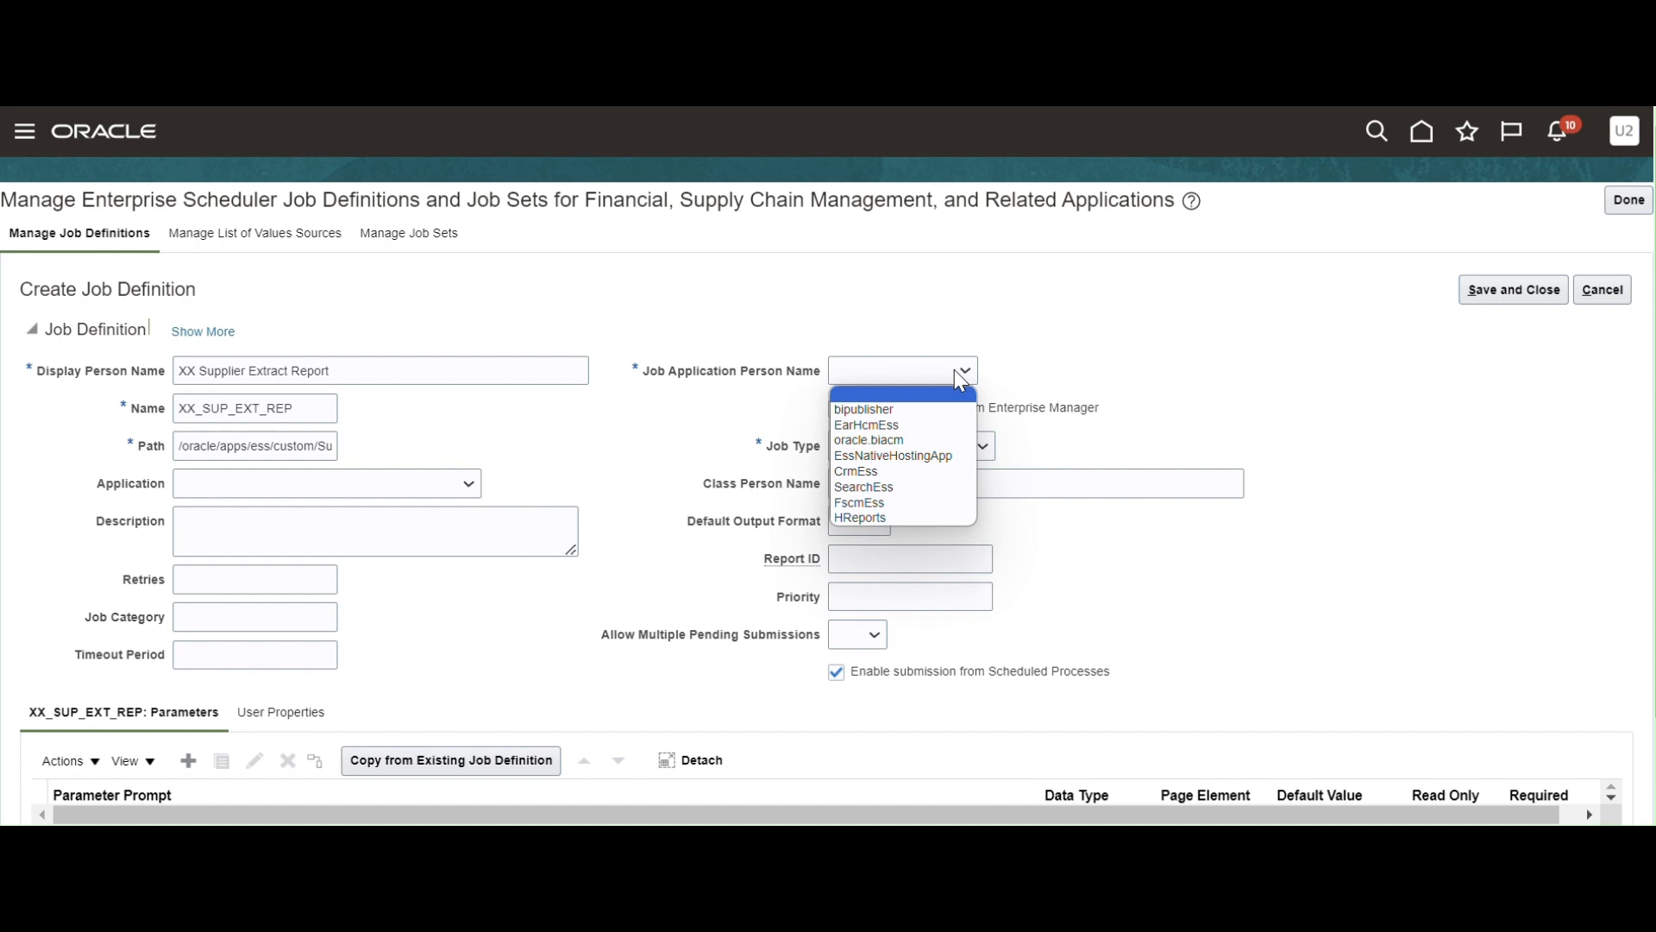
Choose FscmEss, BIPJobType and PDF as job application, job type and default output format.
left_click(894, 503)
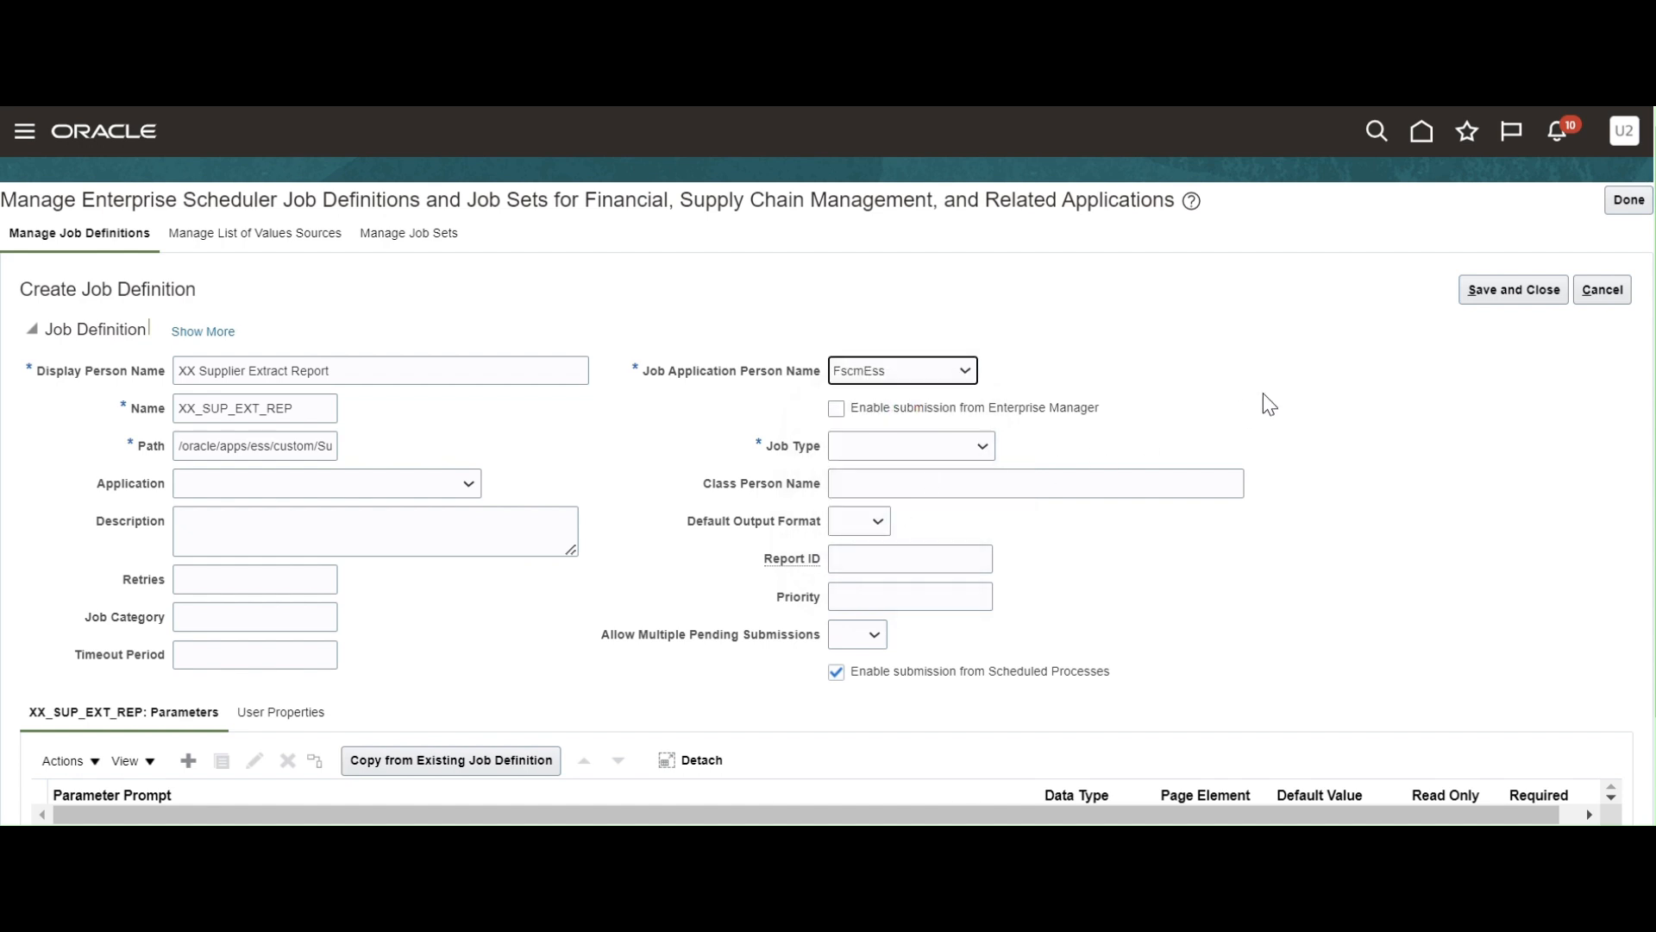
left_click(983, 449)
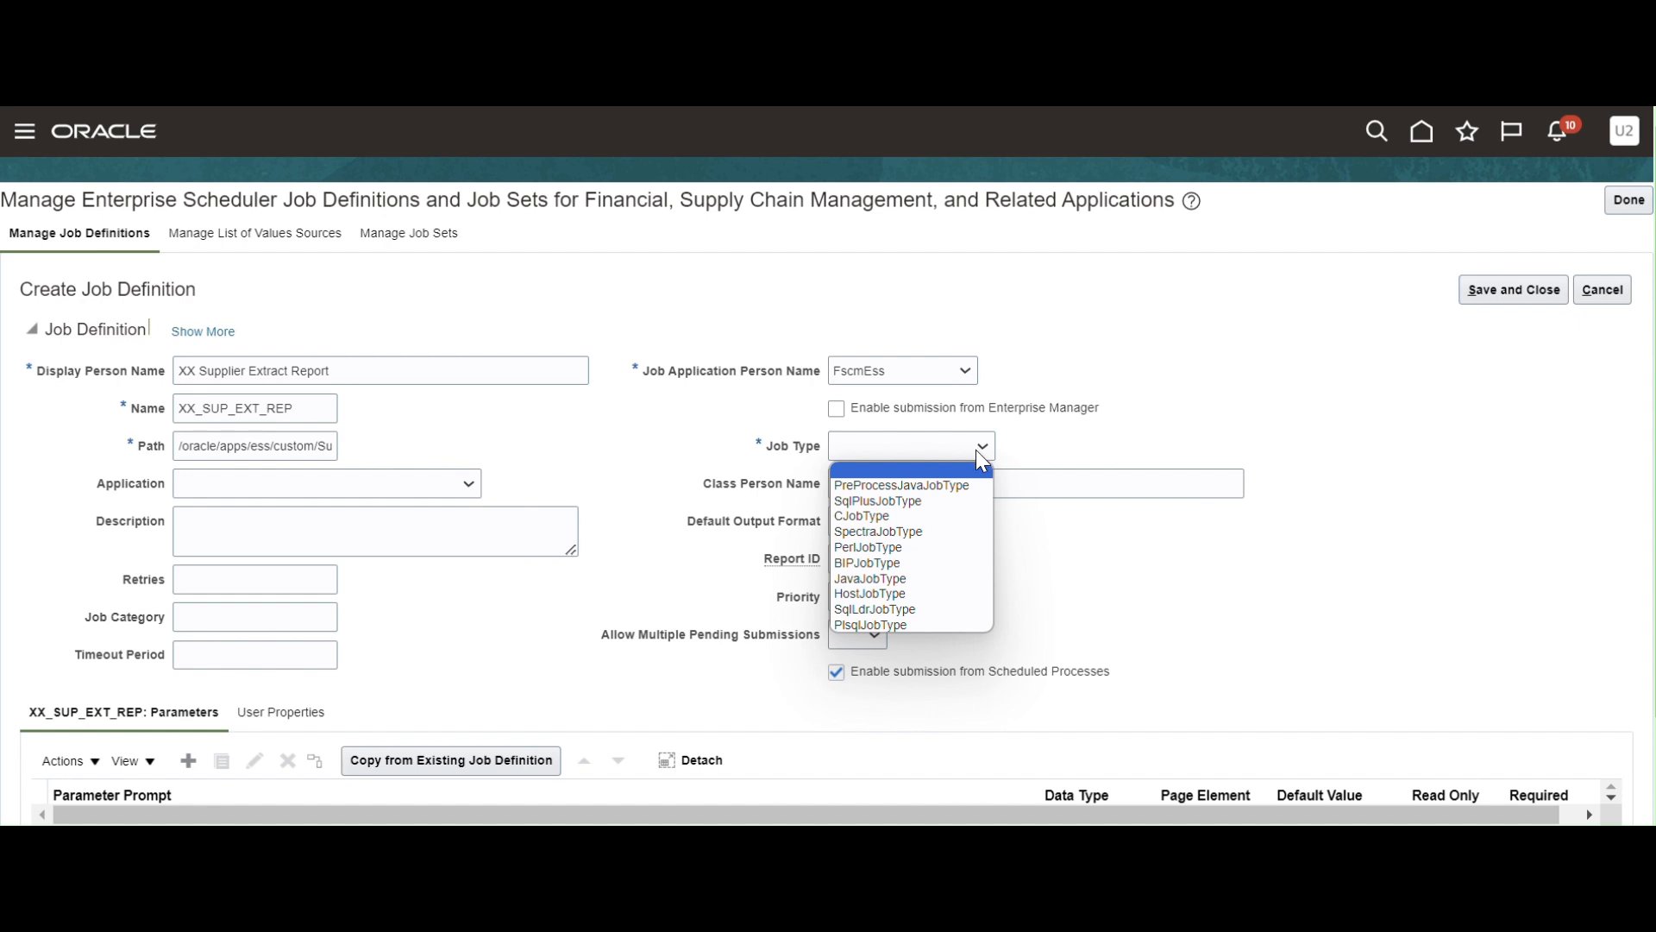
left_click(906, 571)
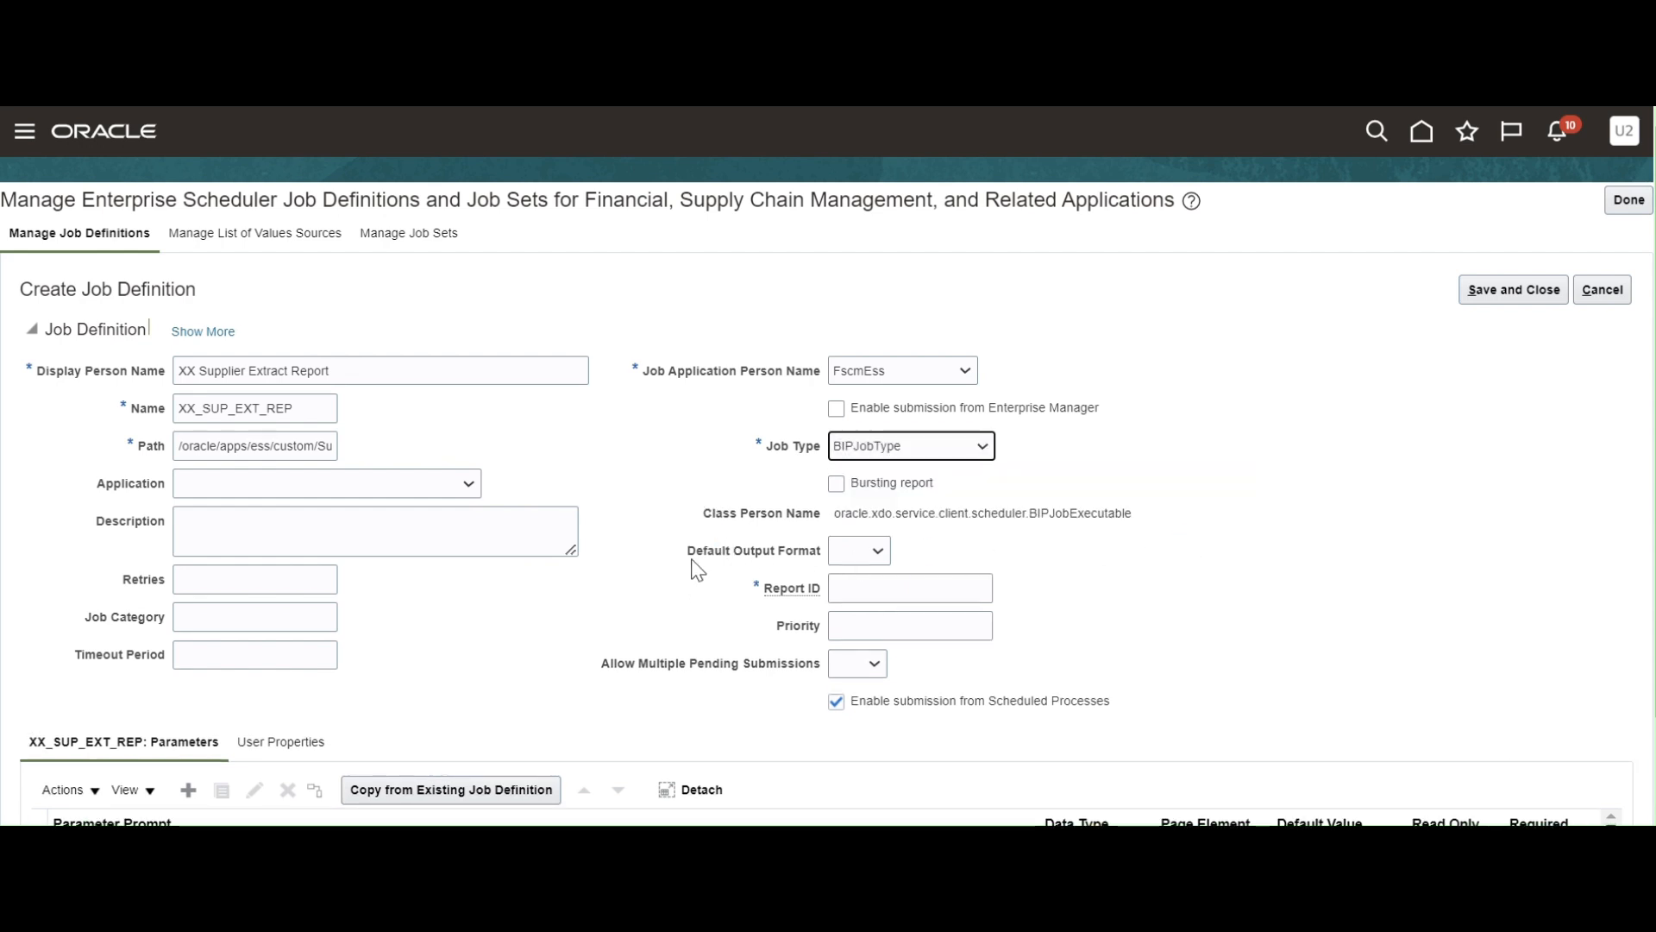
left_click(877, 552)
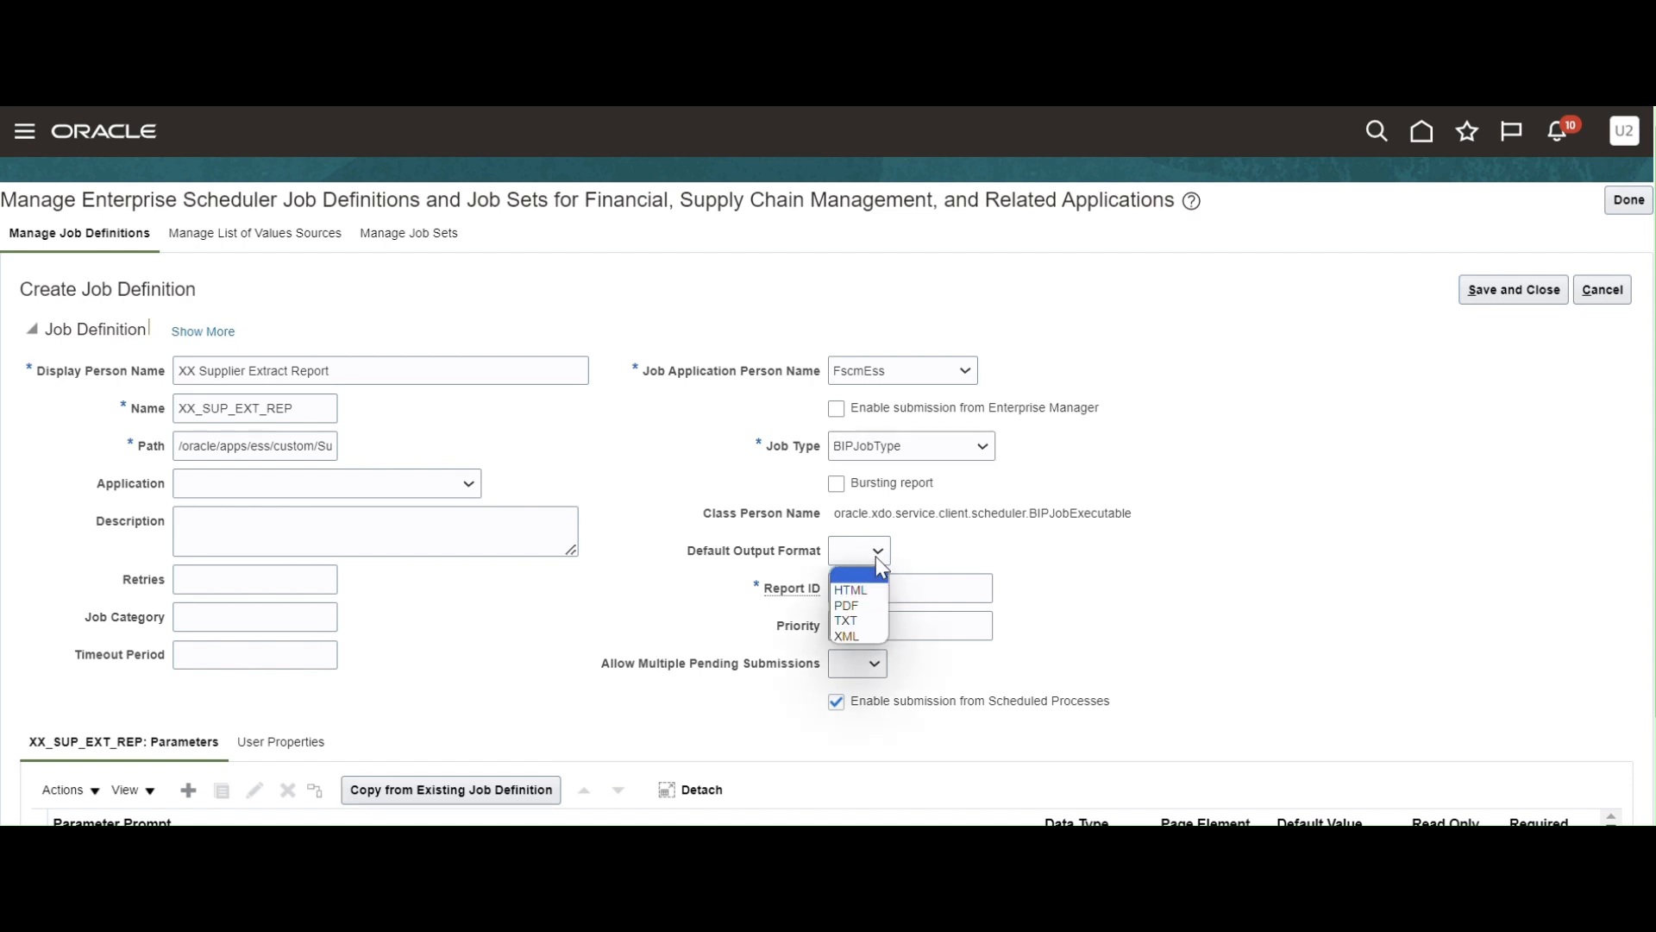
left_click(874, 607)
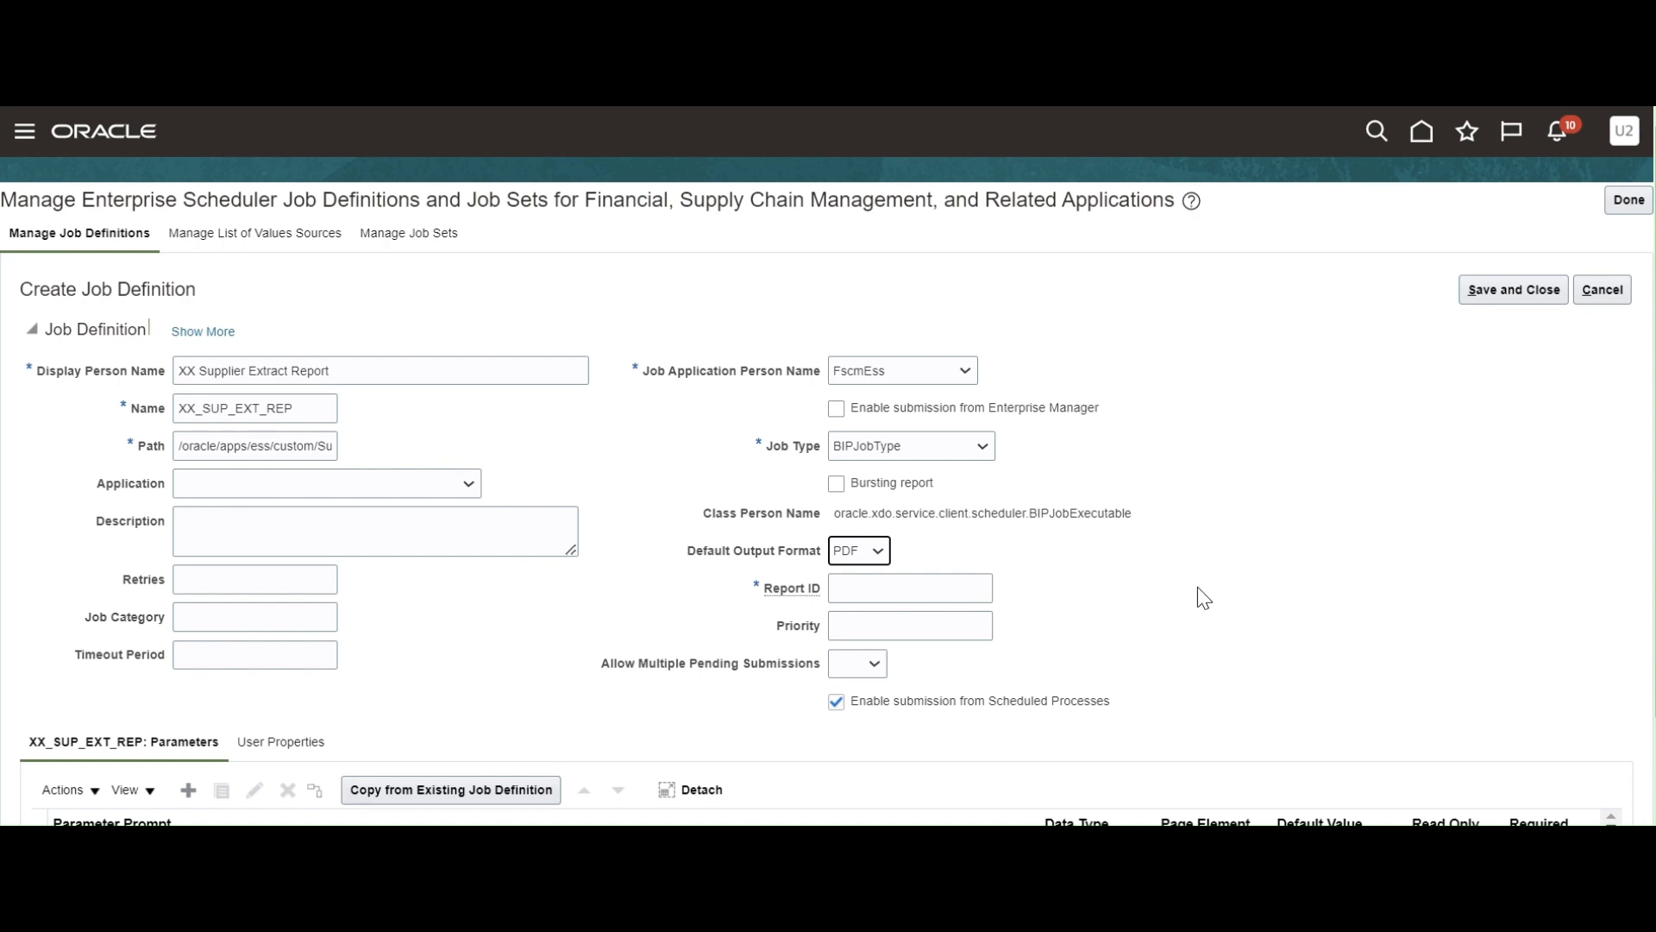
left_click(878, 552)
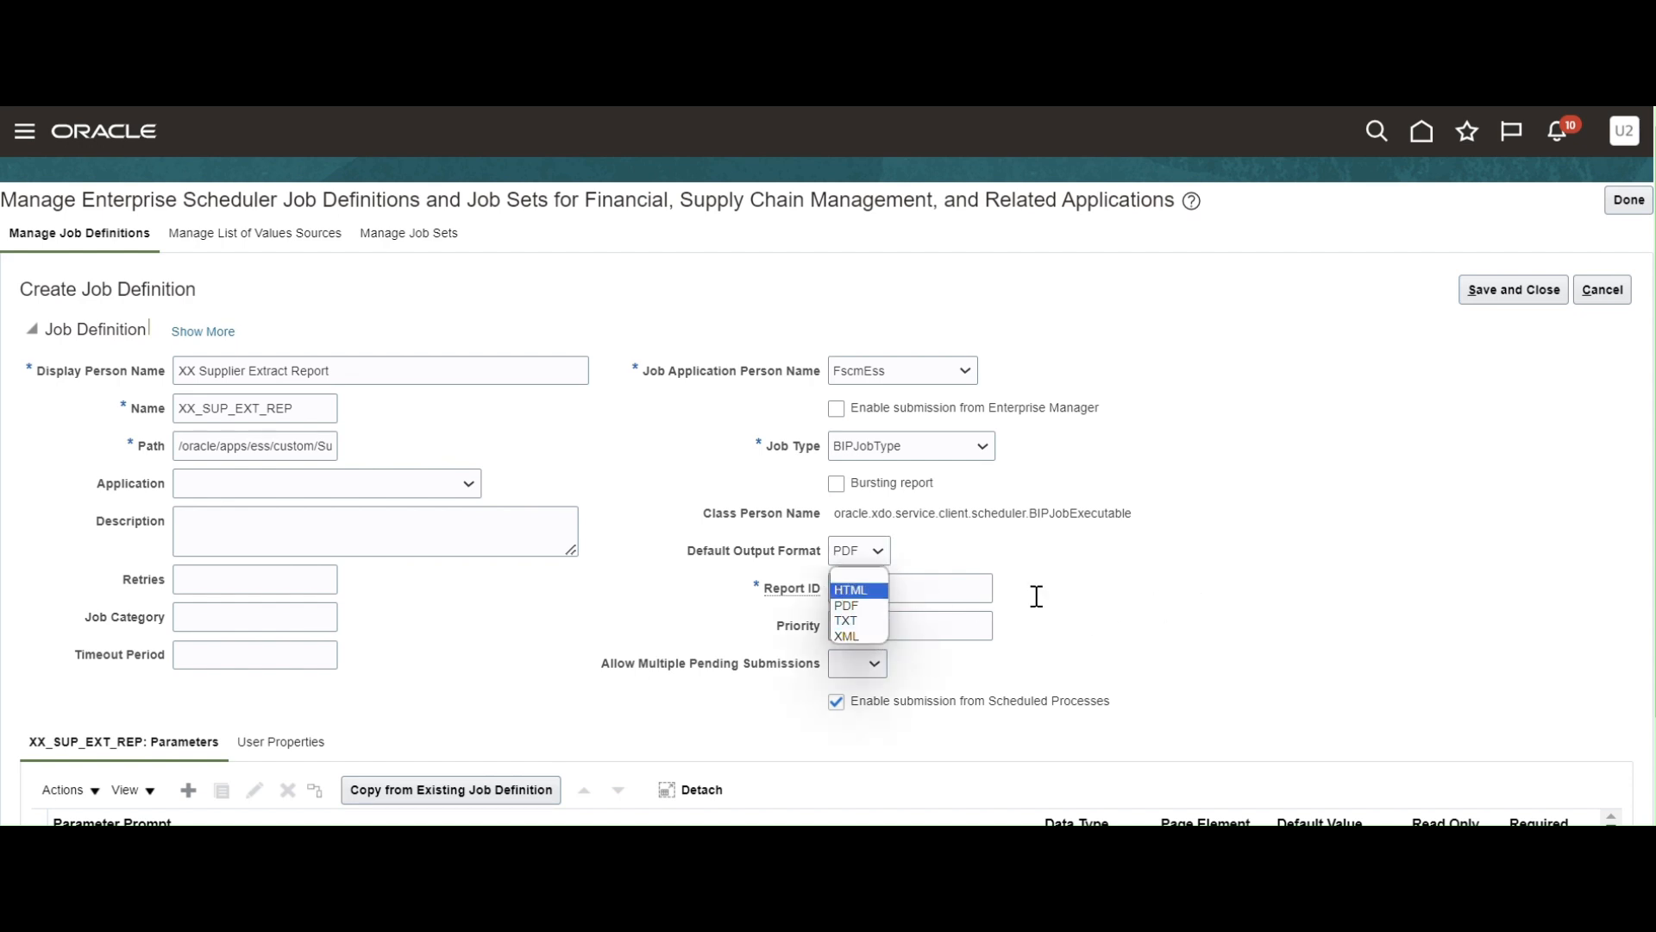
left_click(1322, 589)
left_click(879, 593)
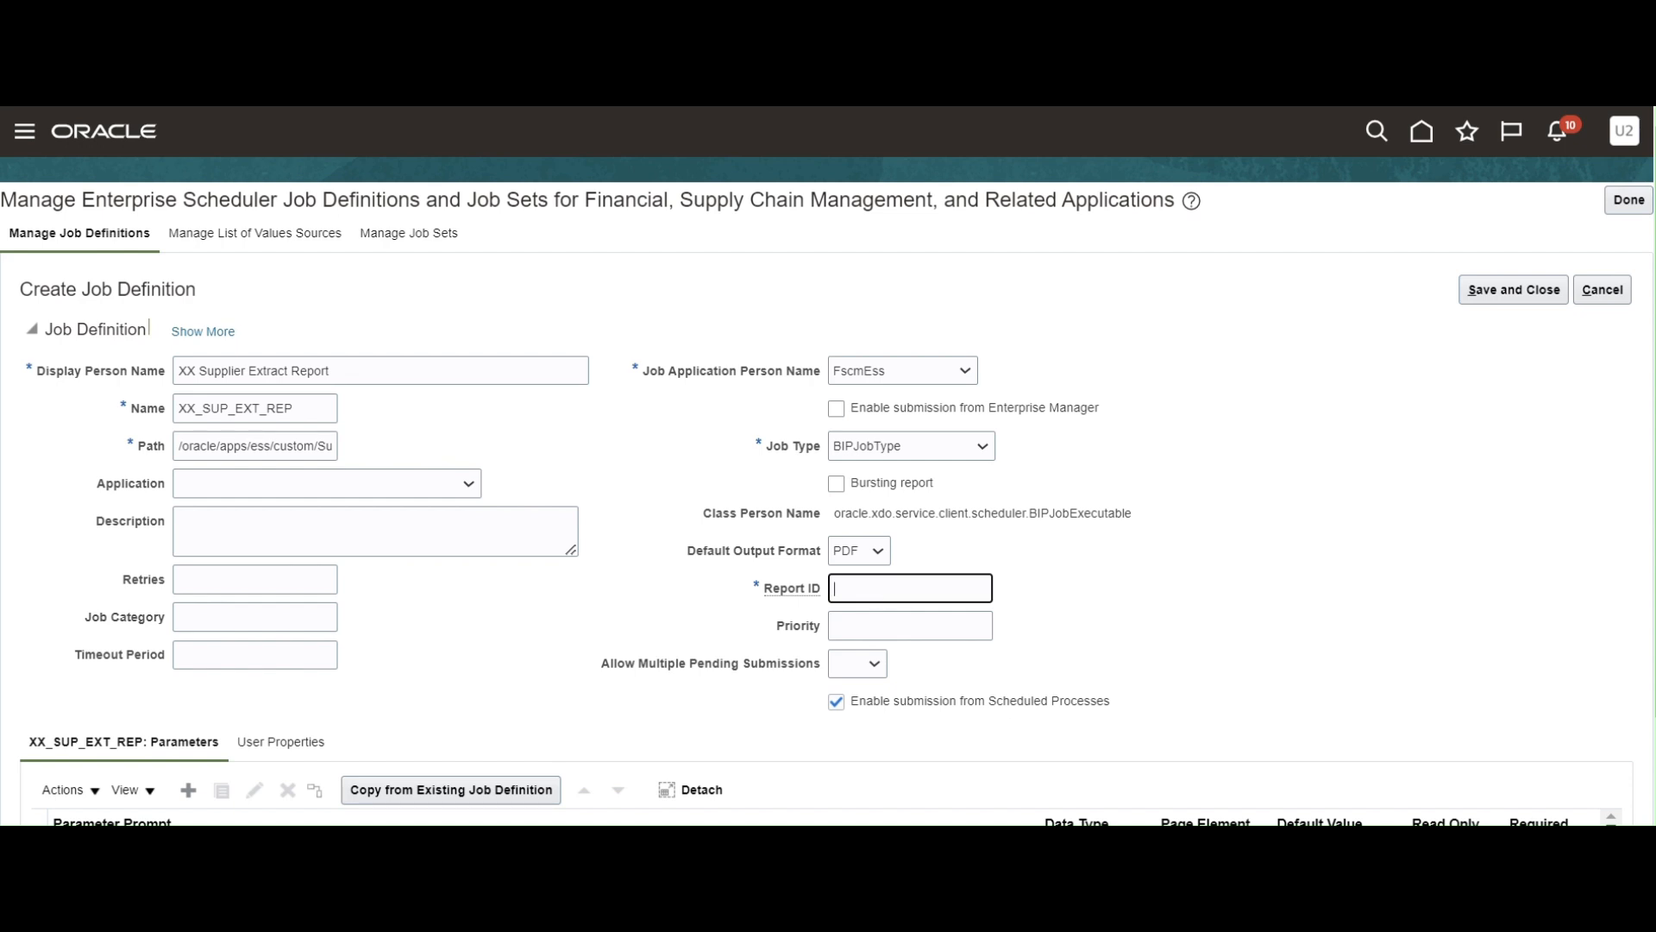
Copy /Custom/oicReports/supplierReport.xdo from the notes into the job's Report ID field.
key("alt+Tab")
left_click(426, 219)
left_click_drag(427, 219, 3, 223)
key("ctrl+c")
key("alt+Tab")
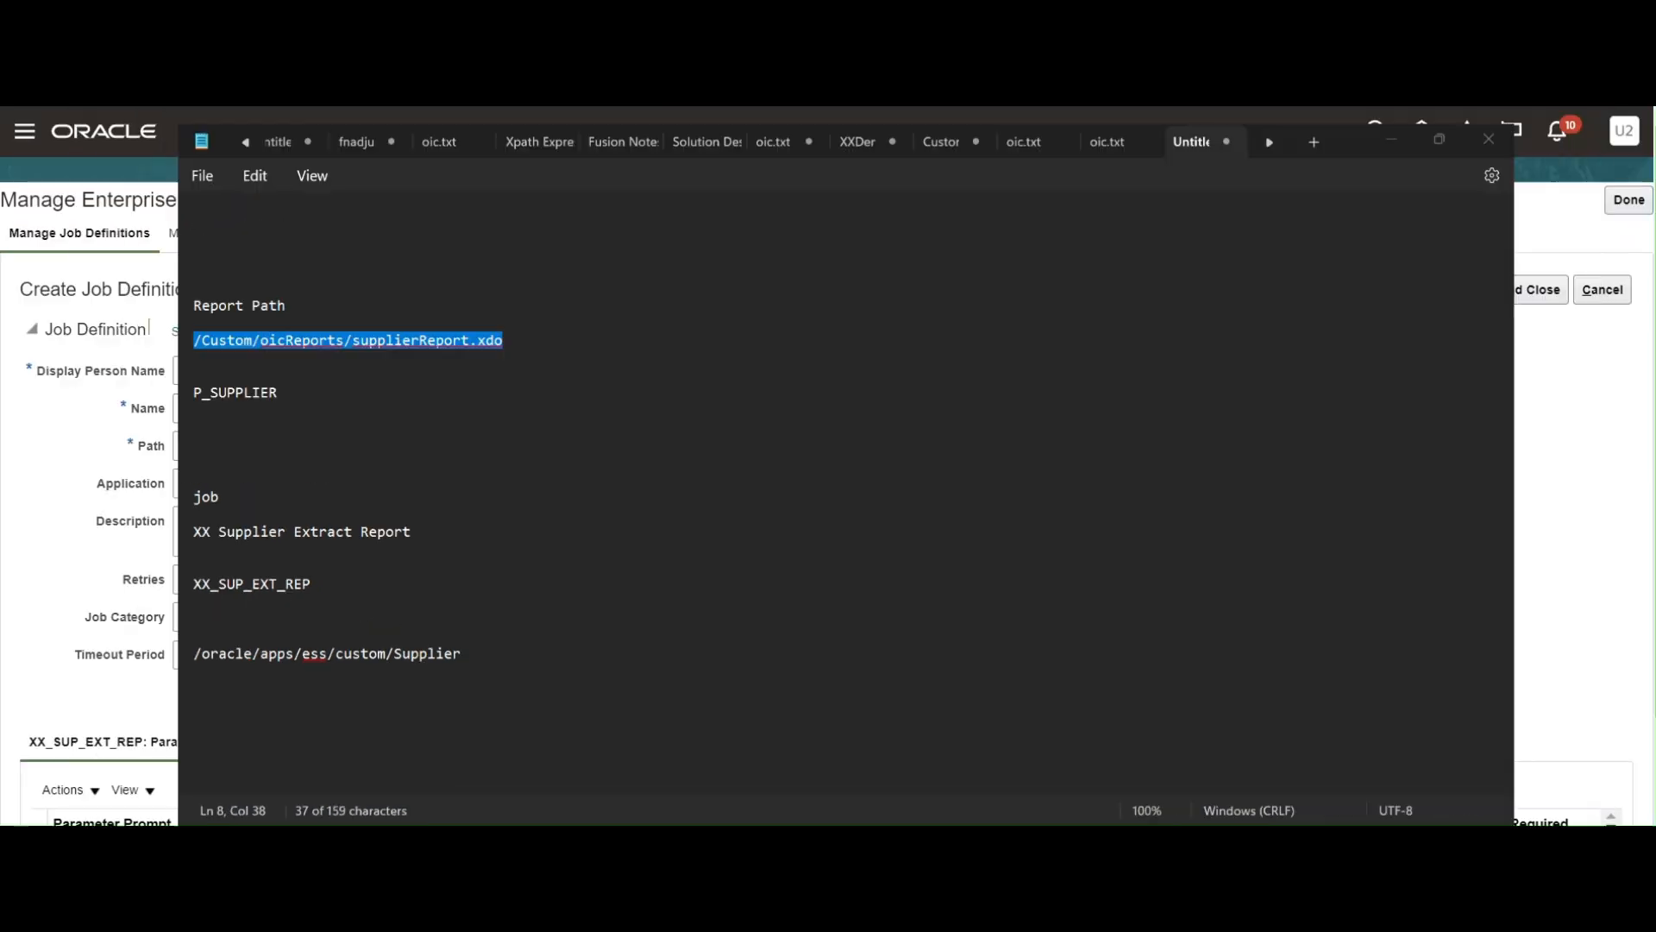
key("ctrl+v")
key("Tab")
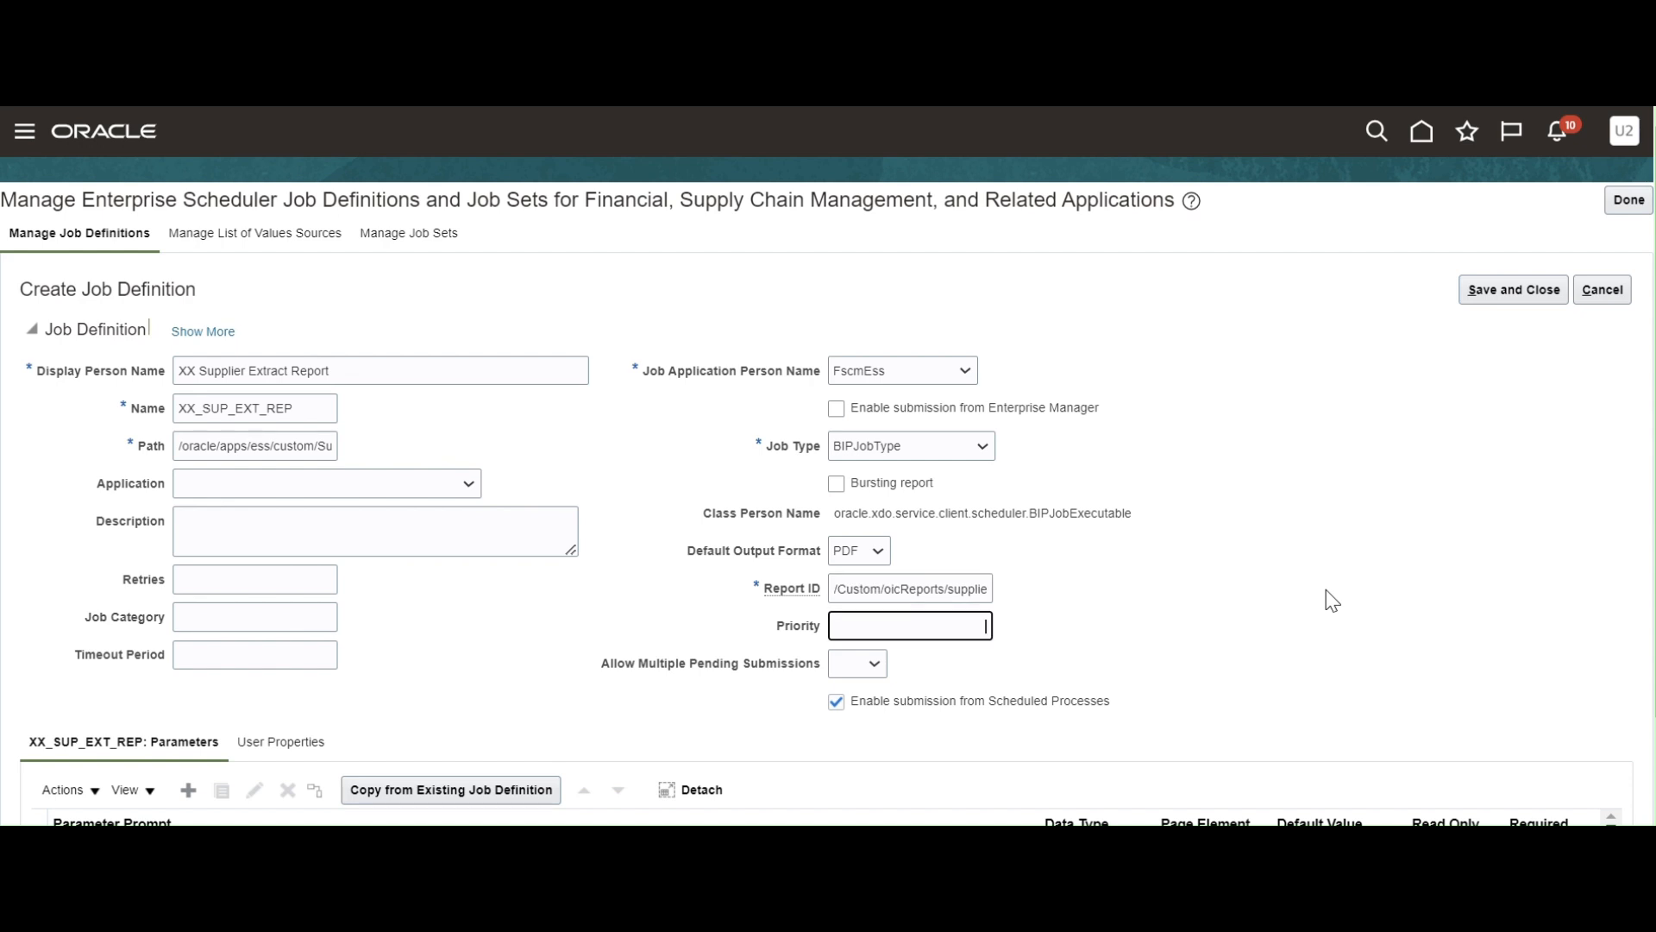
scroll(1327, 565, "down", 2)
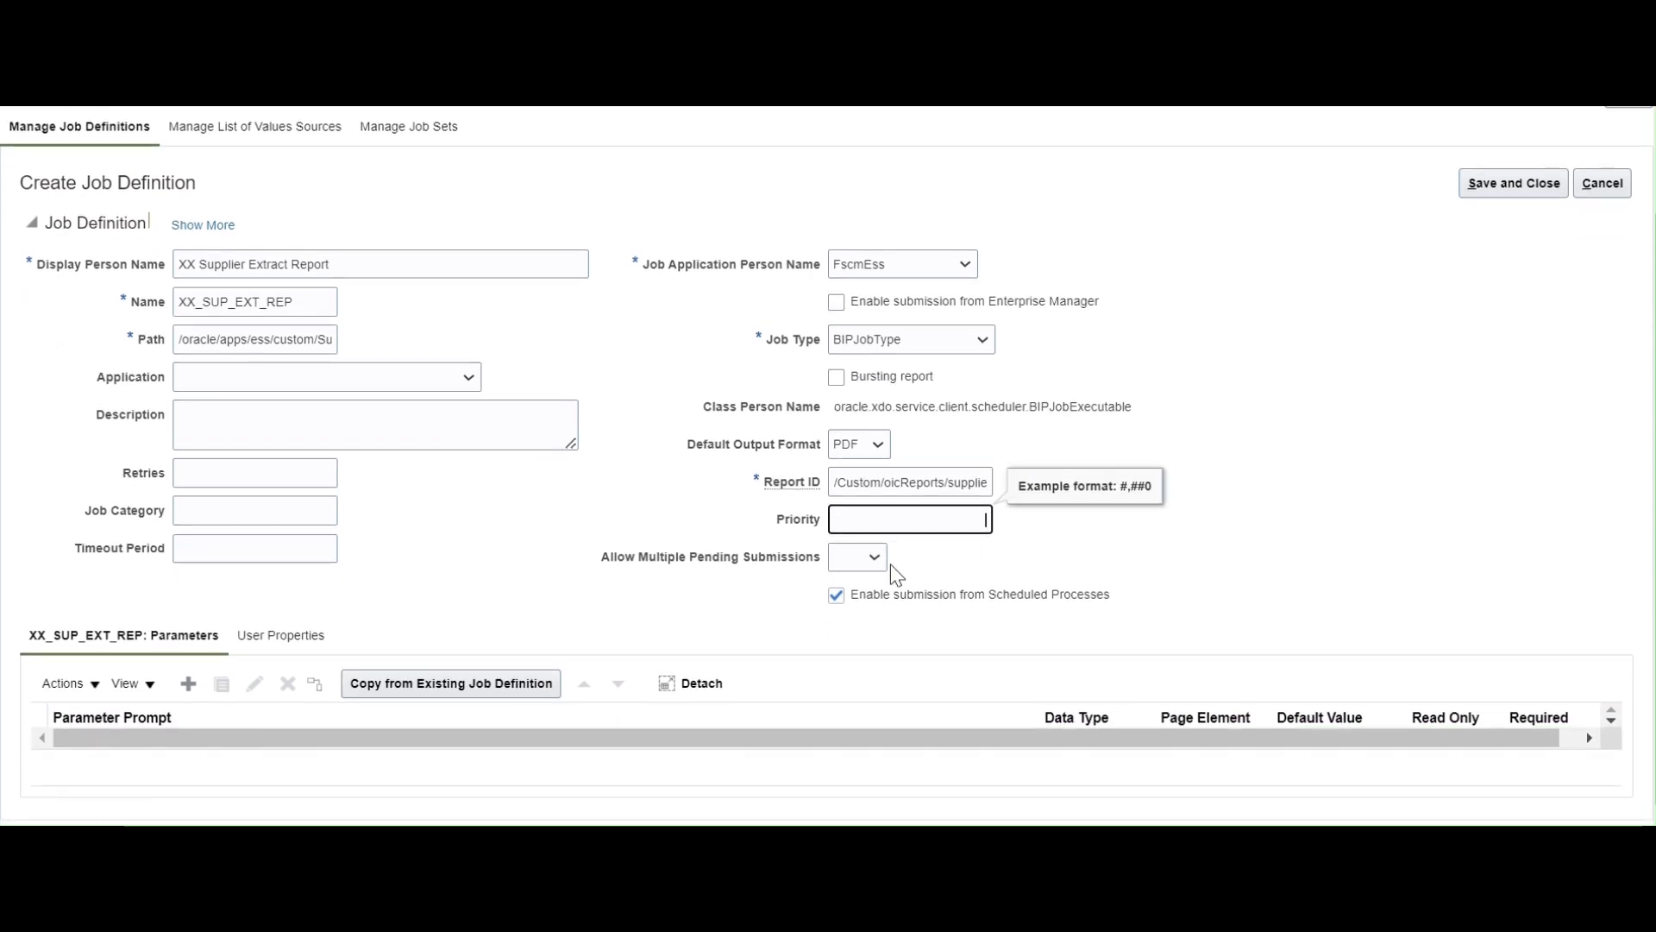
scroll(622, 448, "up", 2)
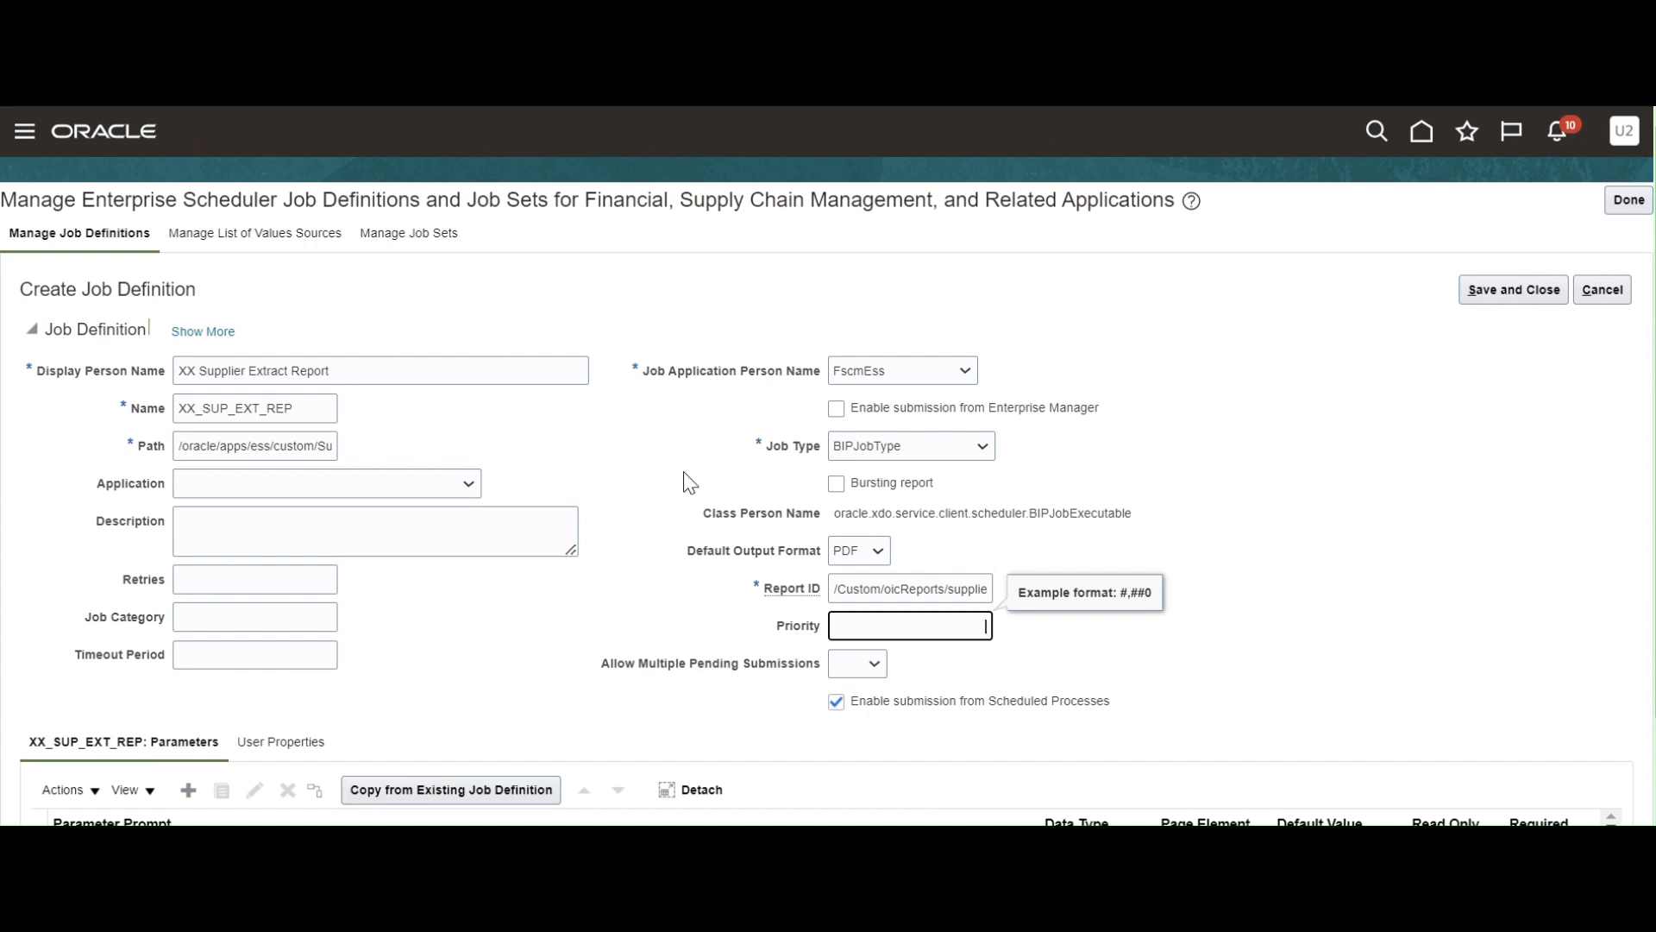
scroll(690, 483, "down", 2)
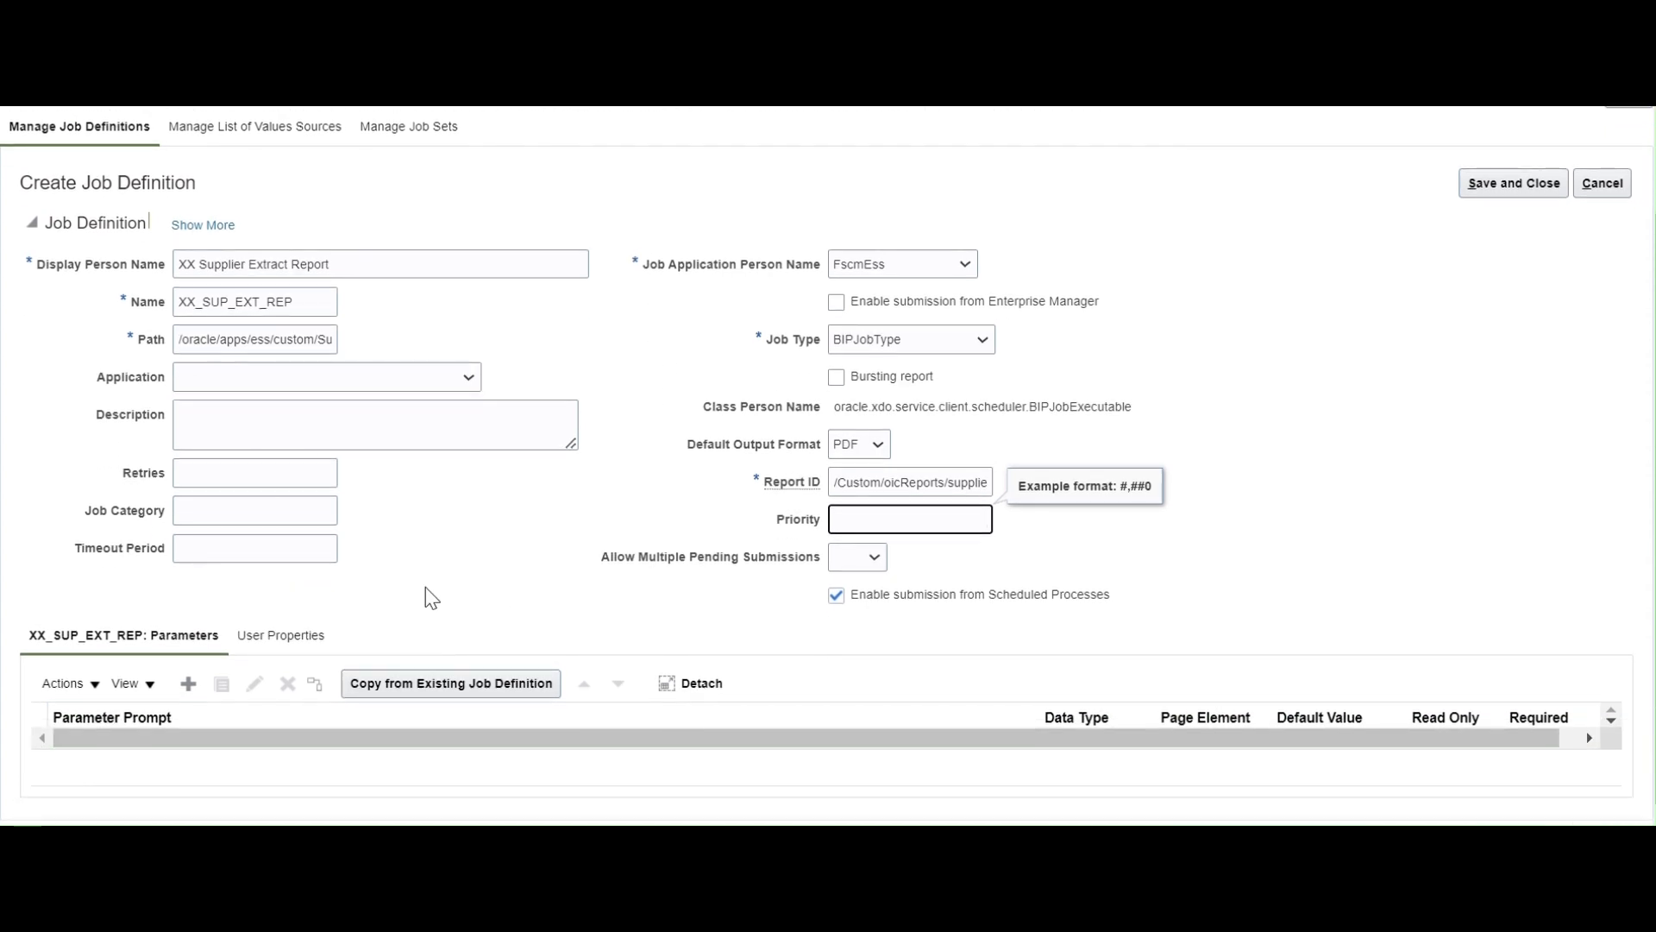
left_click(880, 845)
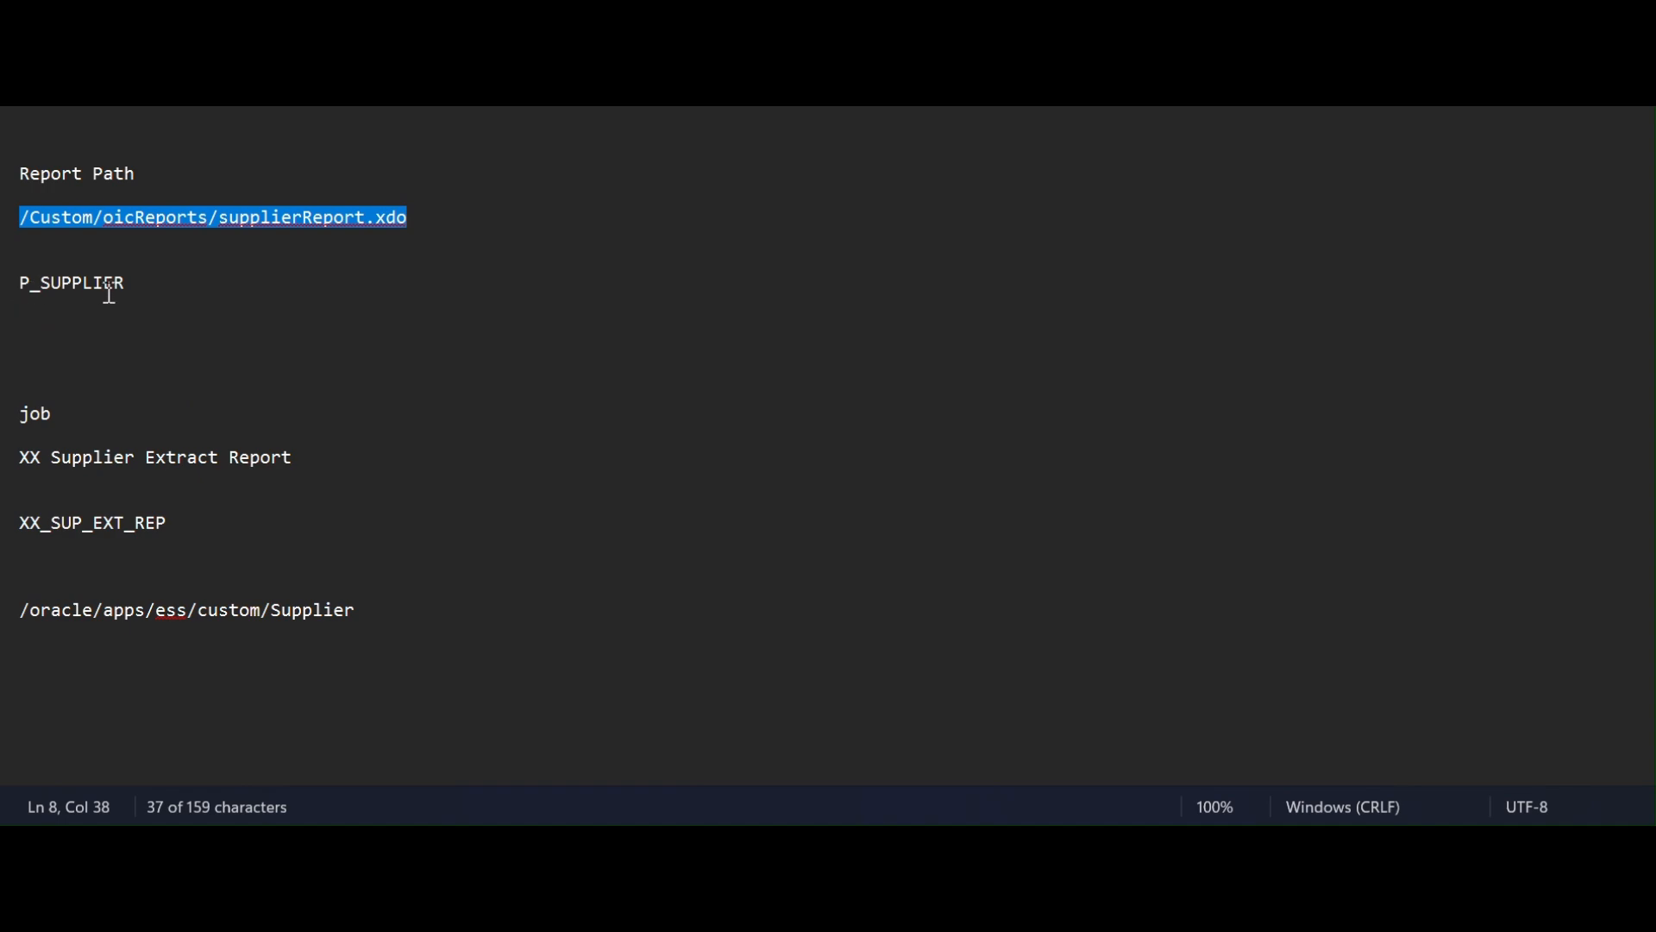
key("alt+Tab")
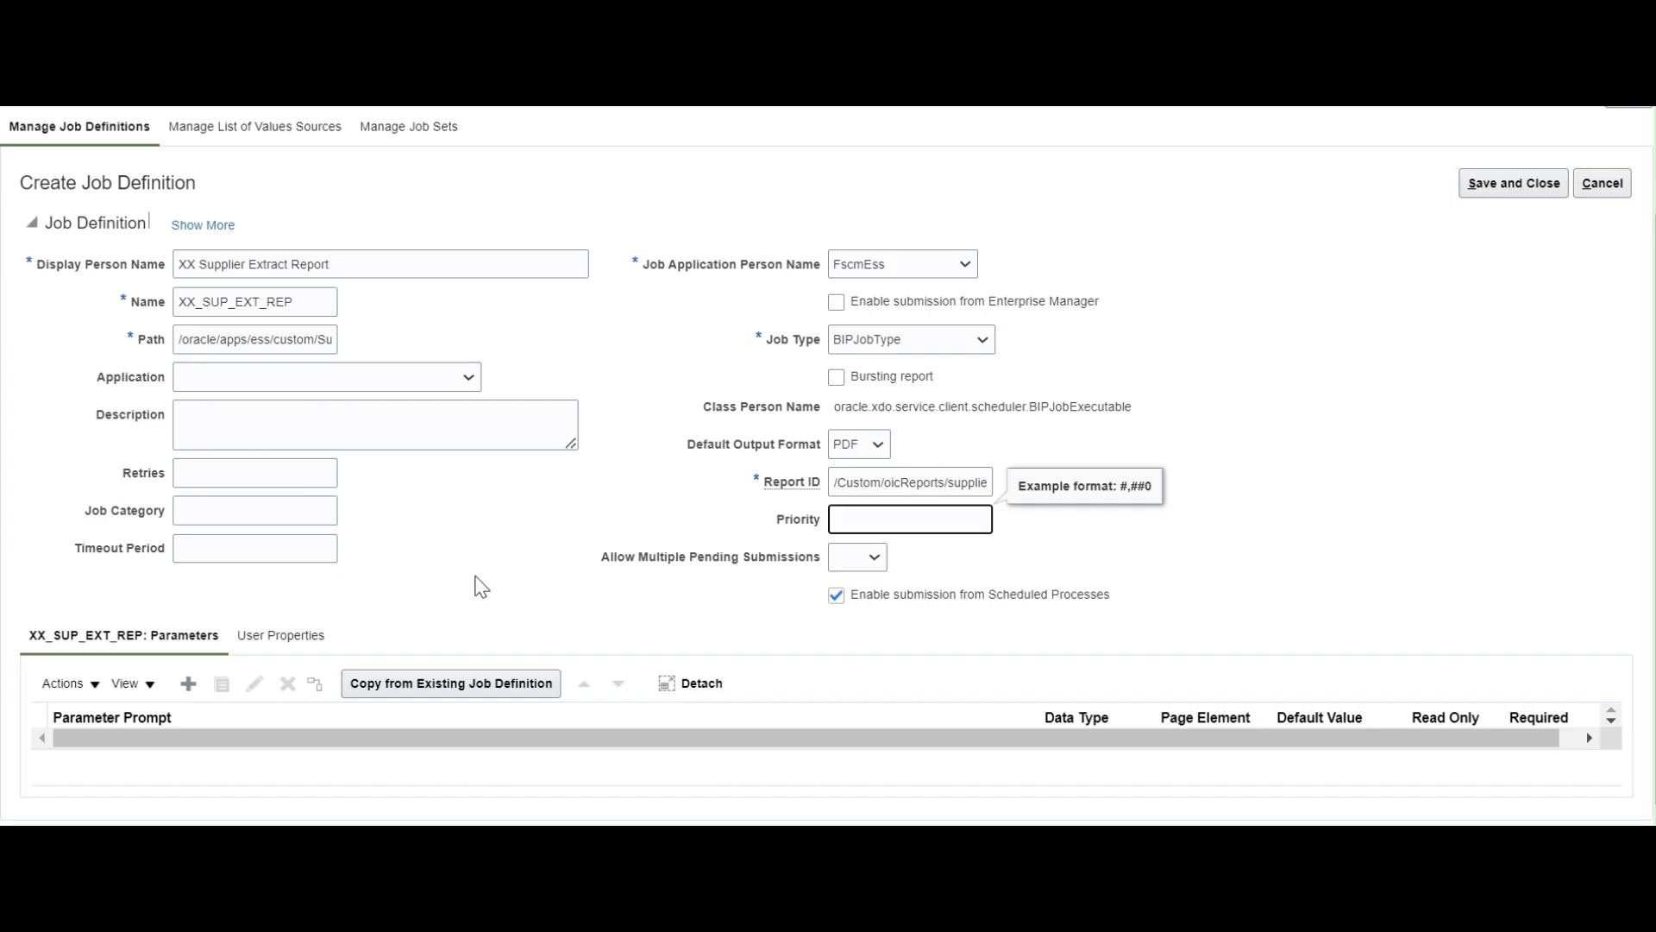
Add a Supplier Name parameter of type String, shown as a Text box, with no default value.
left_click(188, 683)
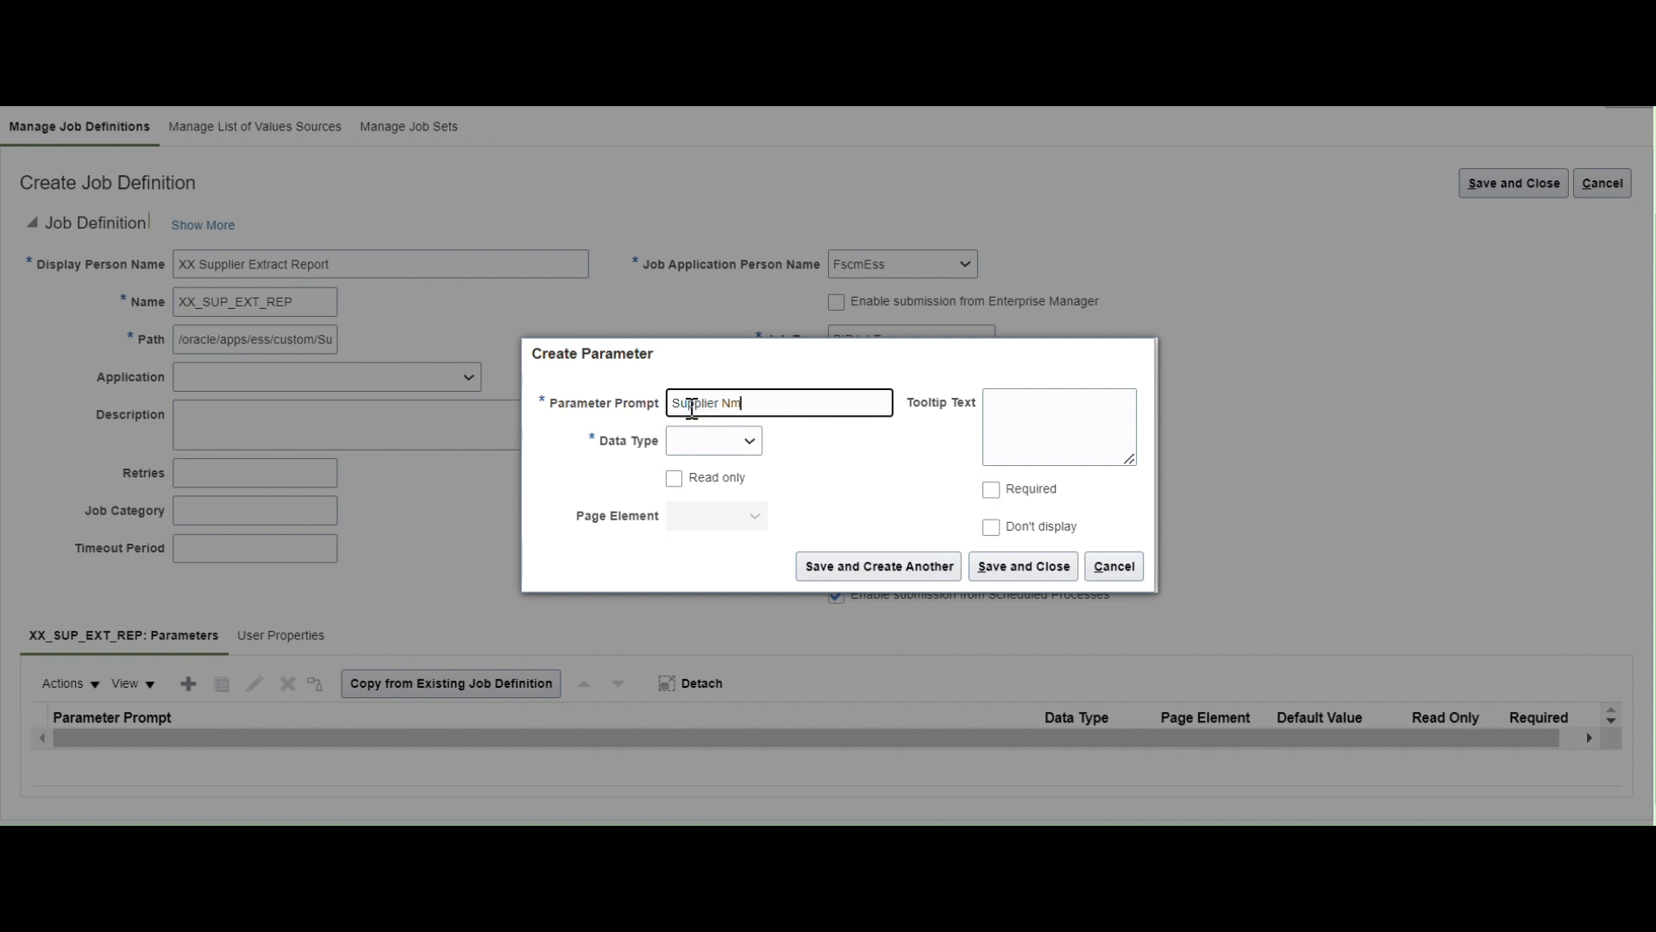
type("ame")
key("Tab")
left_click(749, 442)
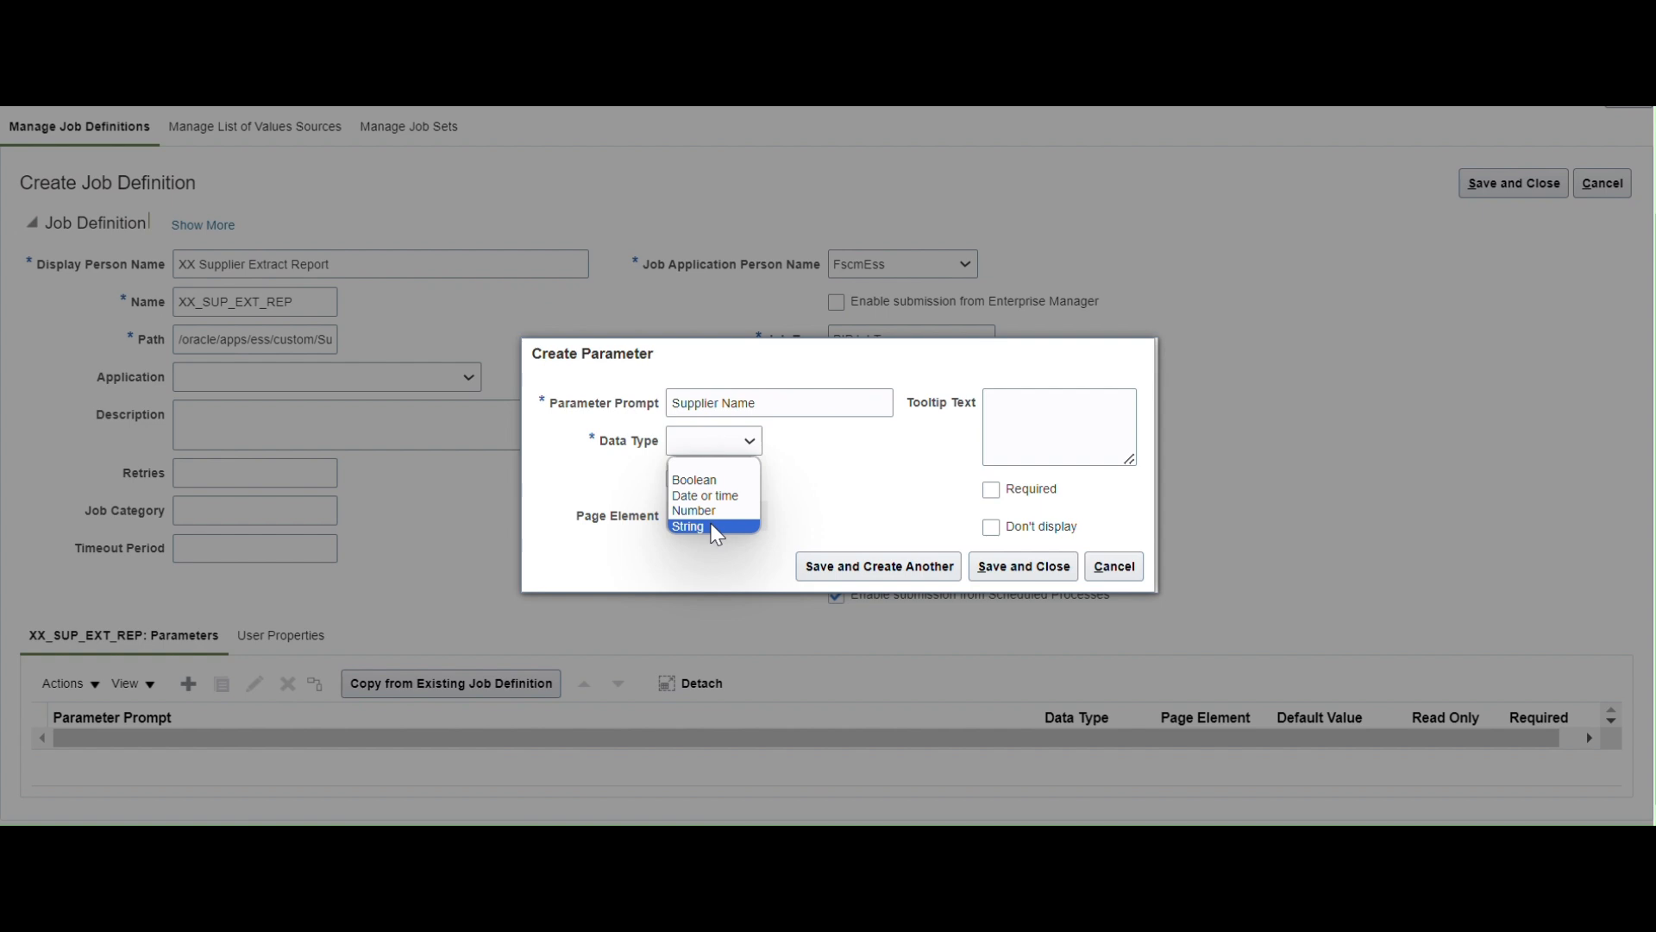
left_click(712, 527)
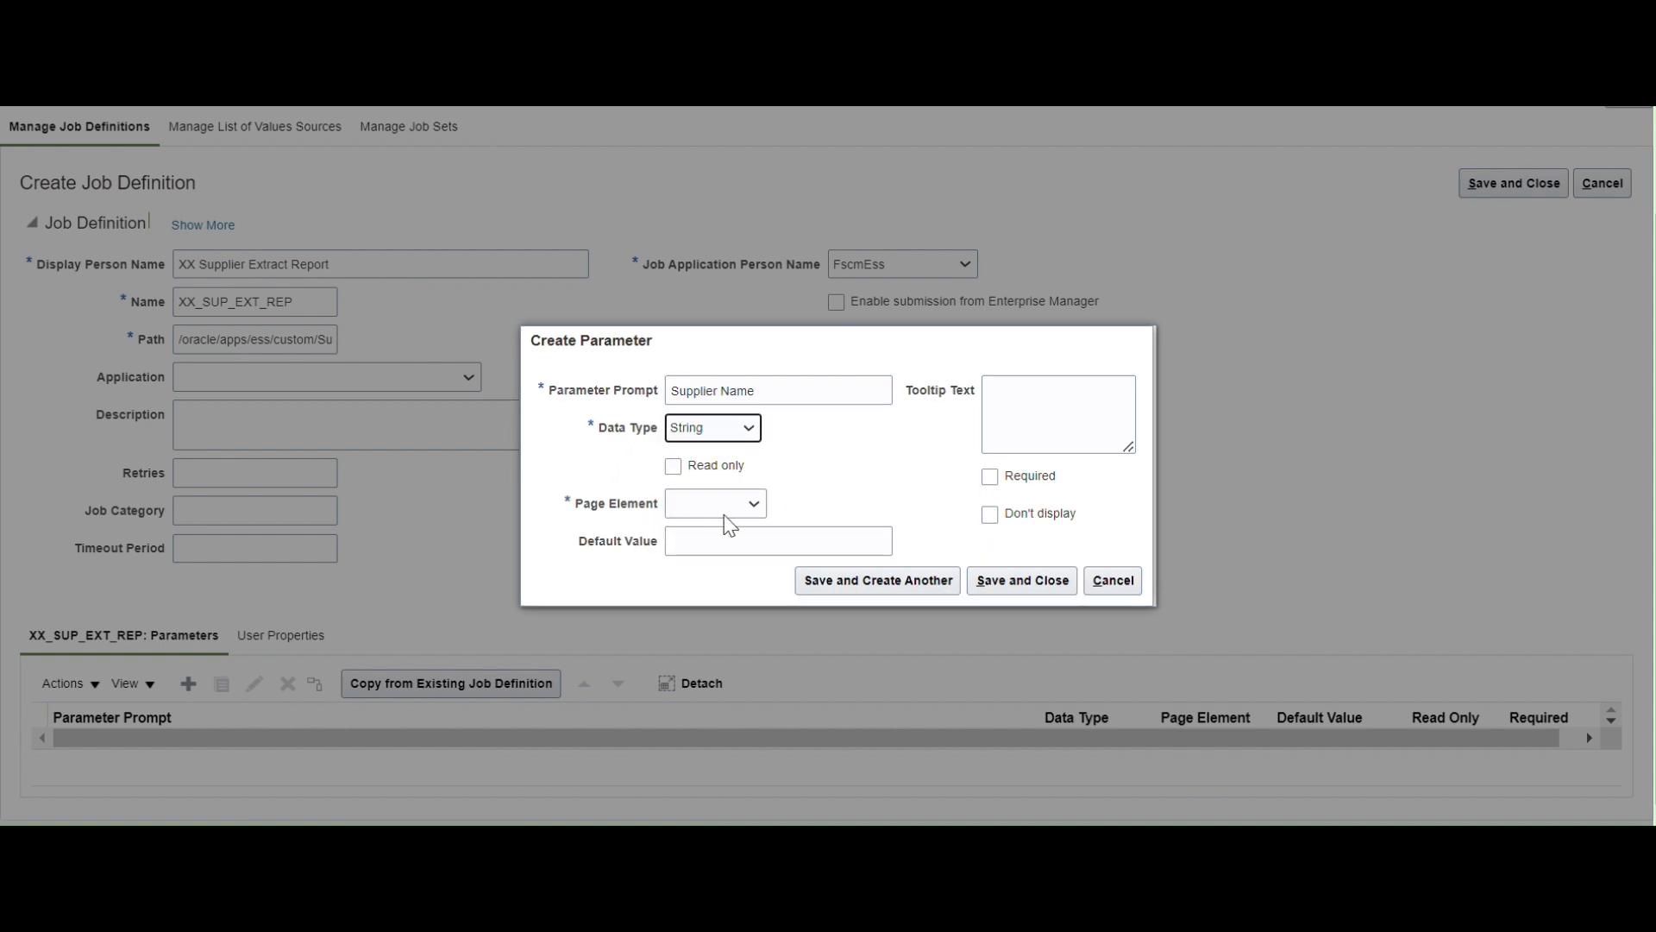
left_click(758, 503)
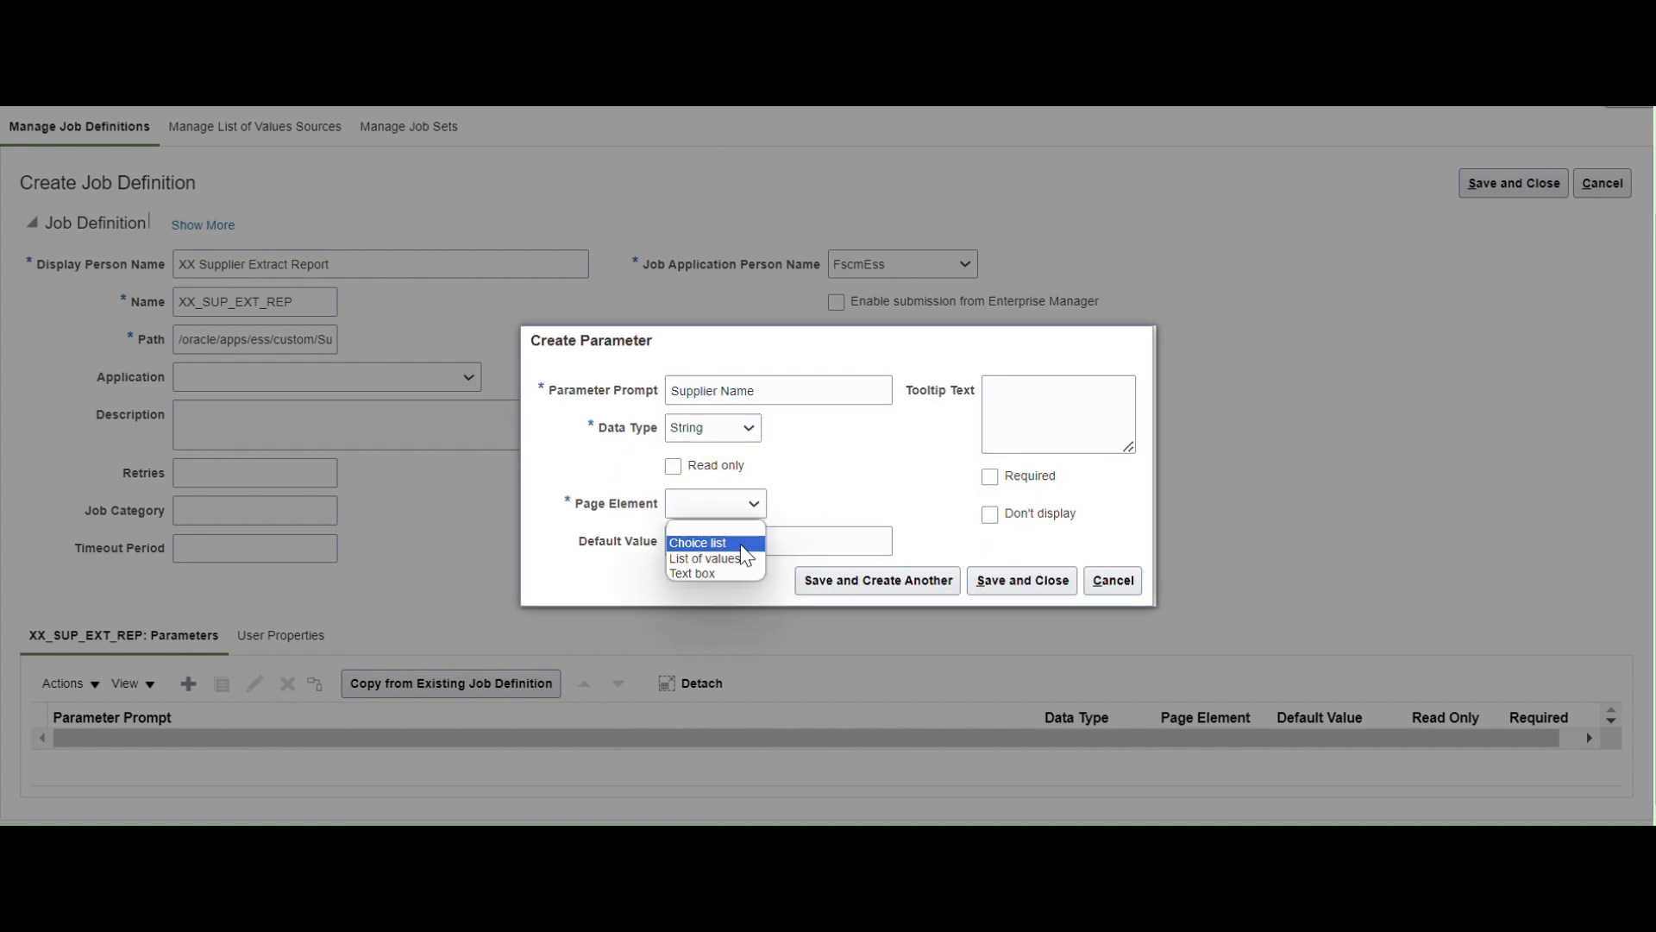
left_click(707, 572)
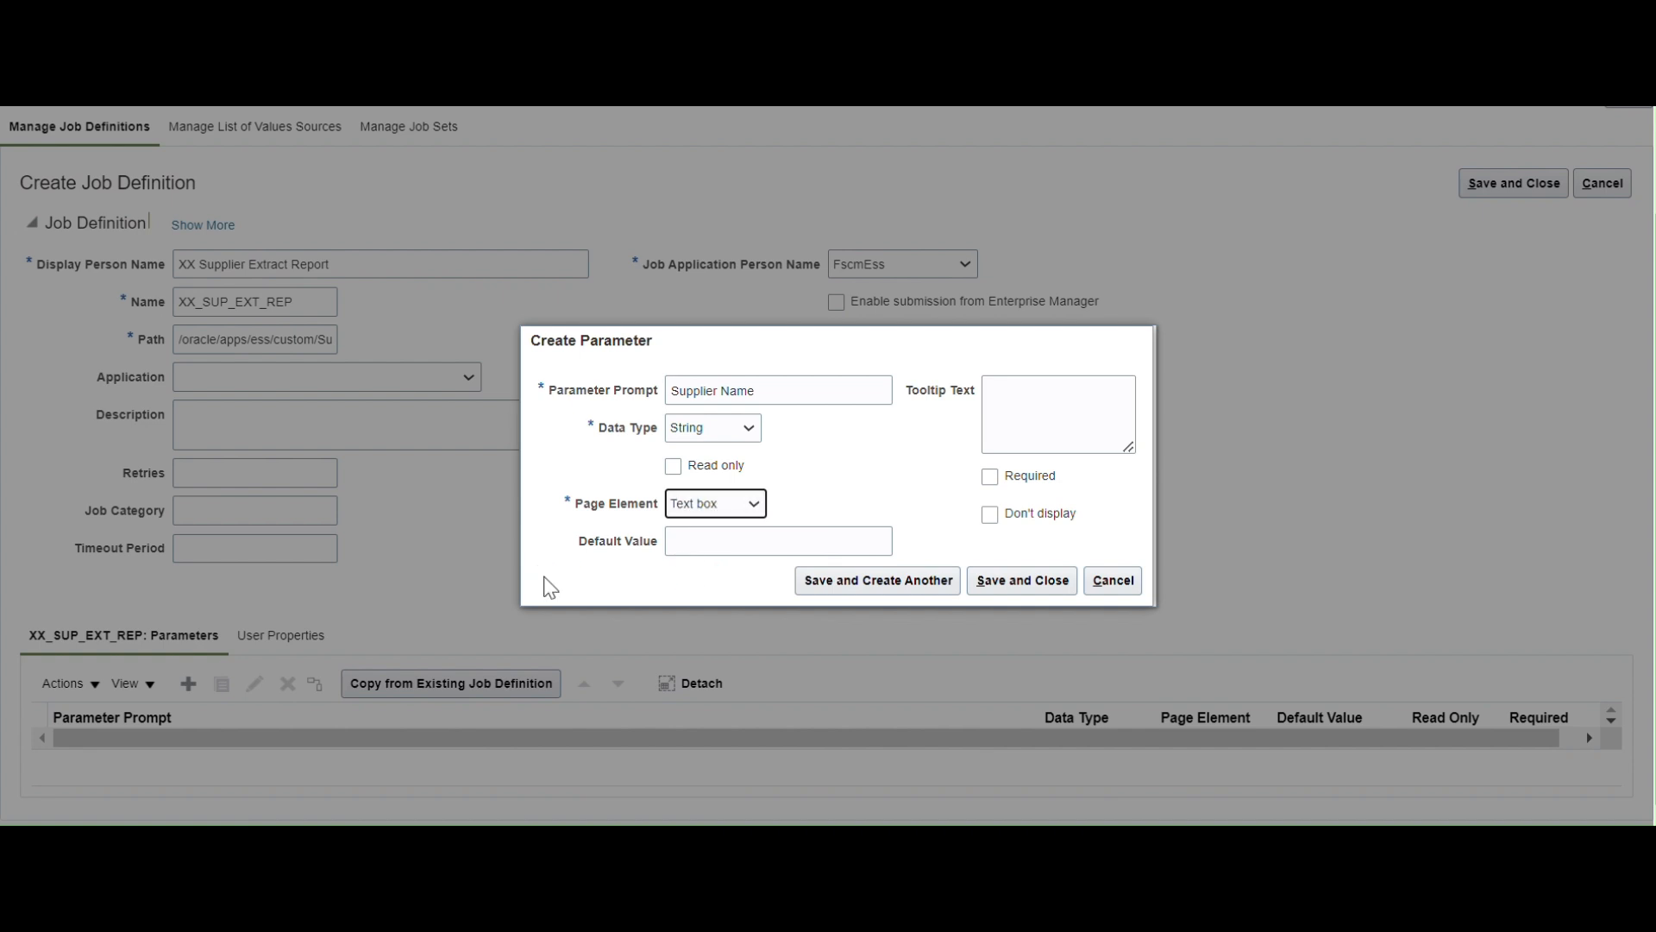
left_click(670, 545)
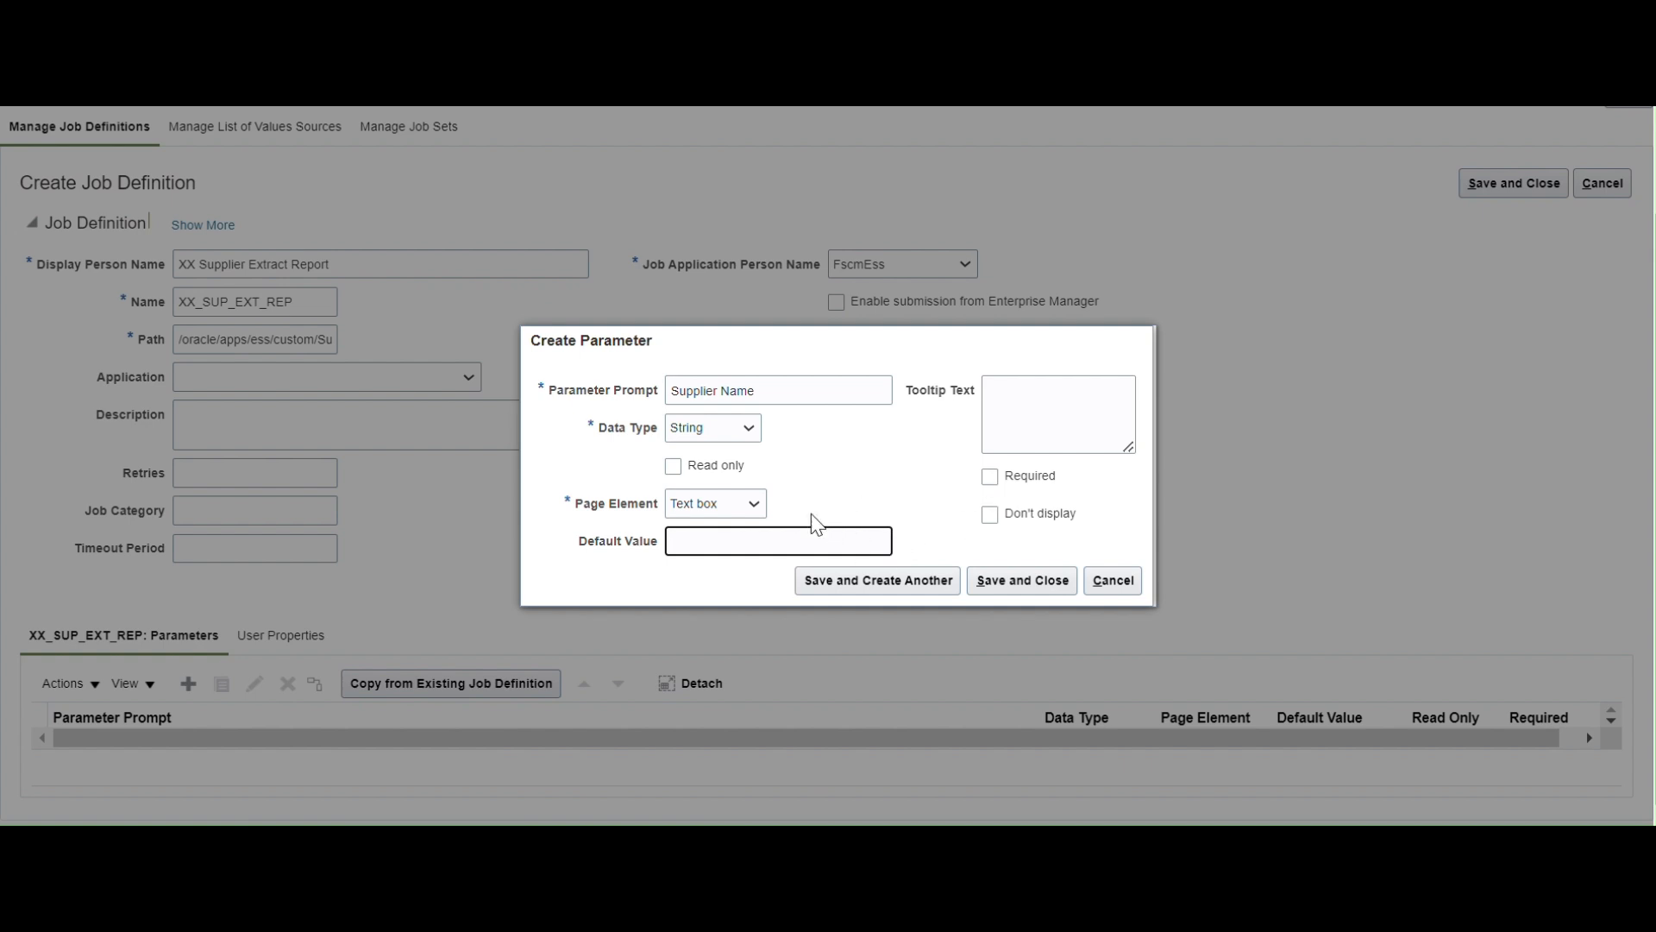
left_click(1020, 584)
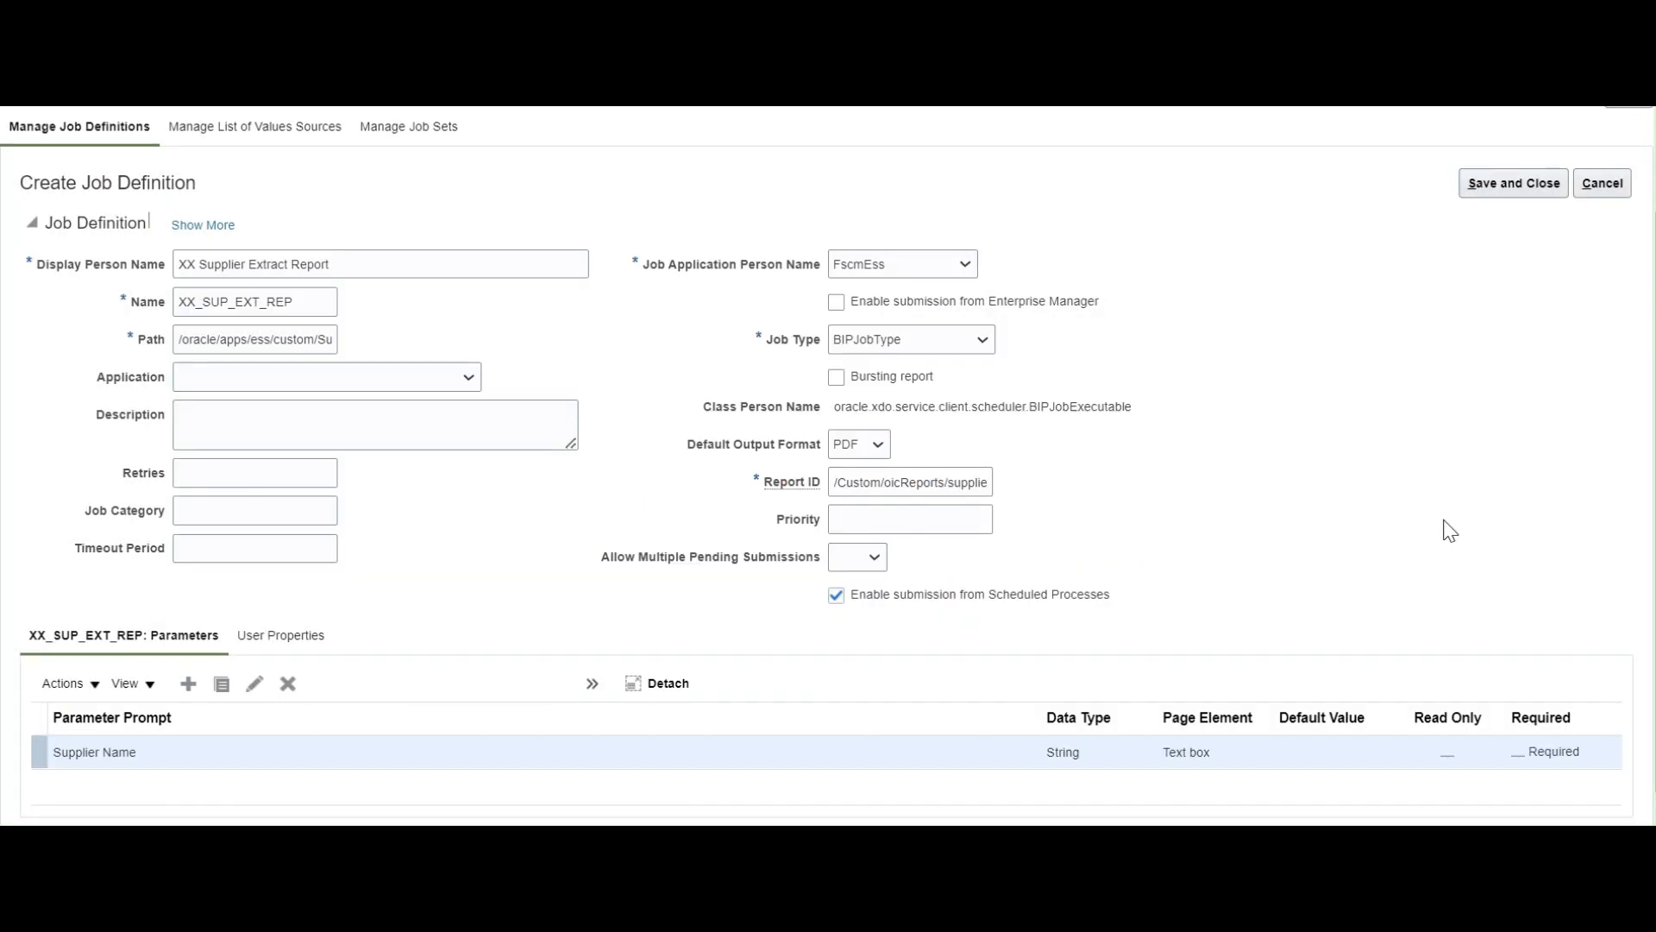
Save the XX Supplier Extract Report job definition.
scroll(1436, 492, "up", 2)
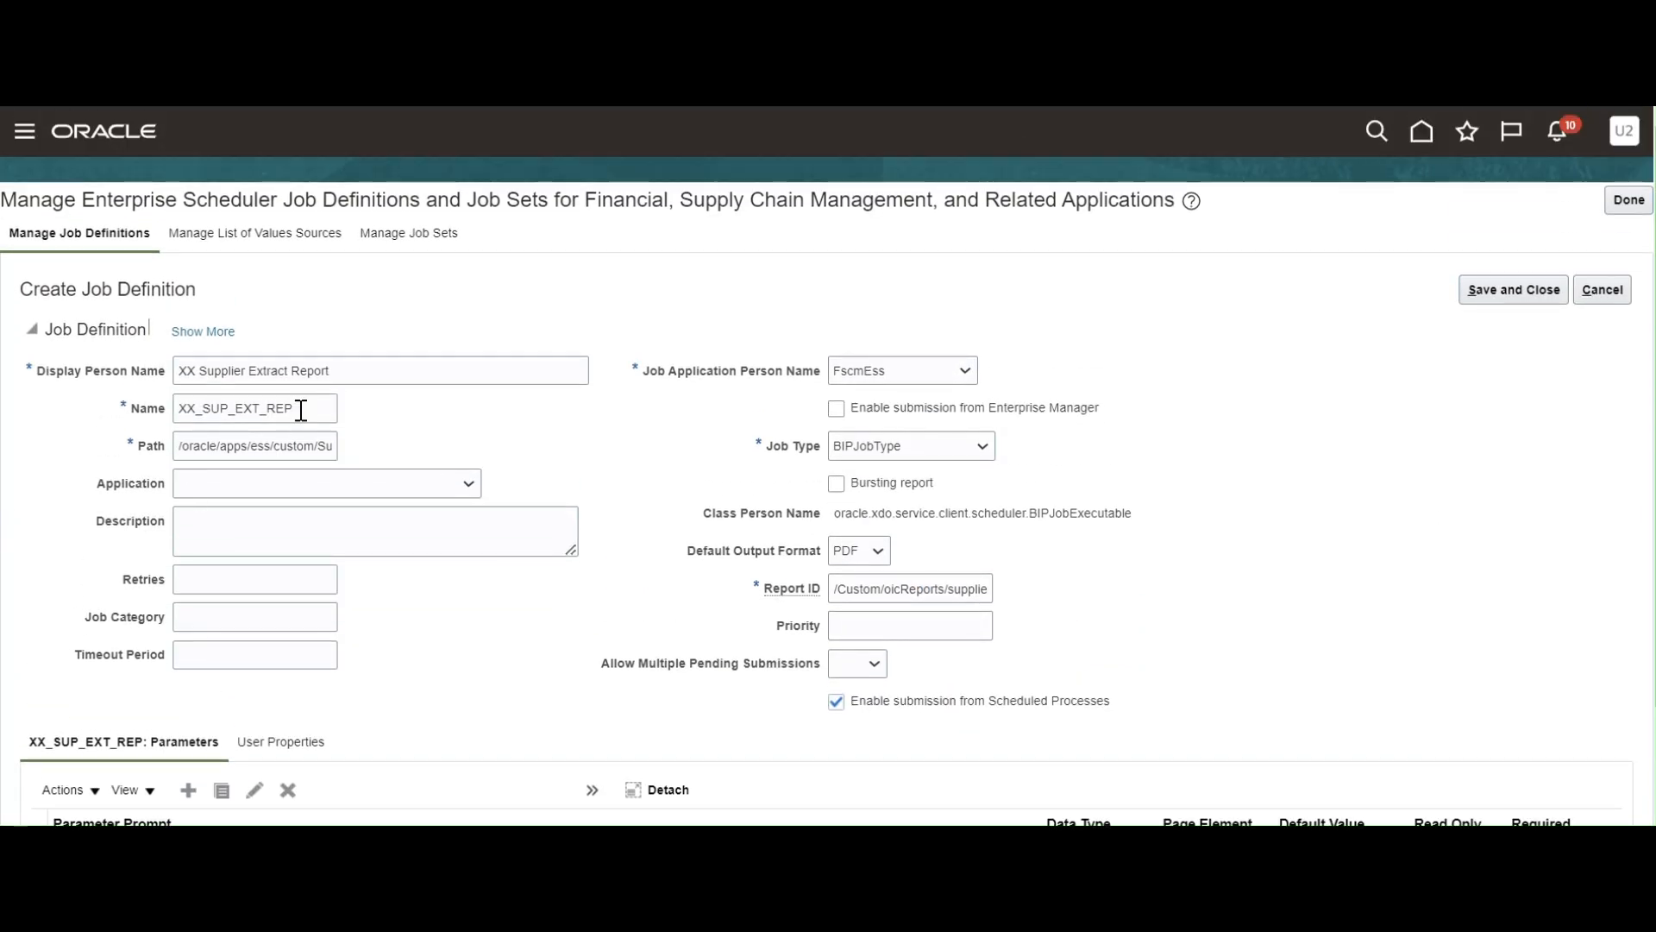
triple_click(354, 369)
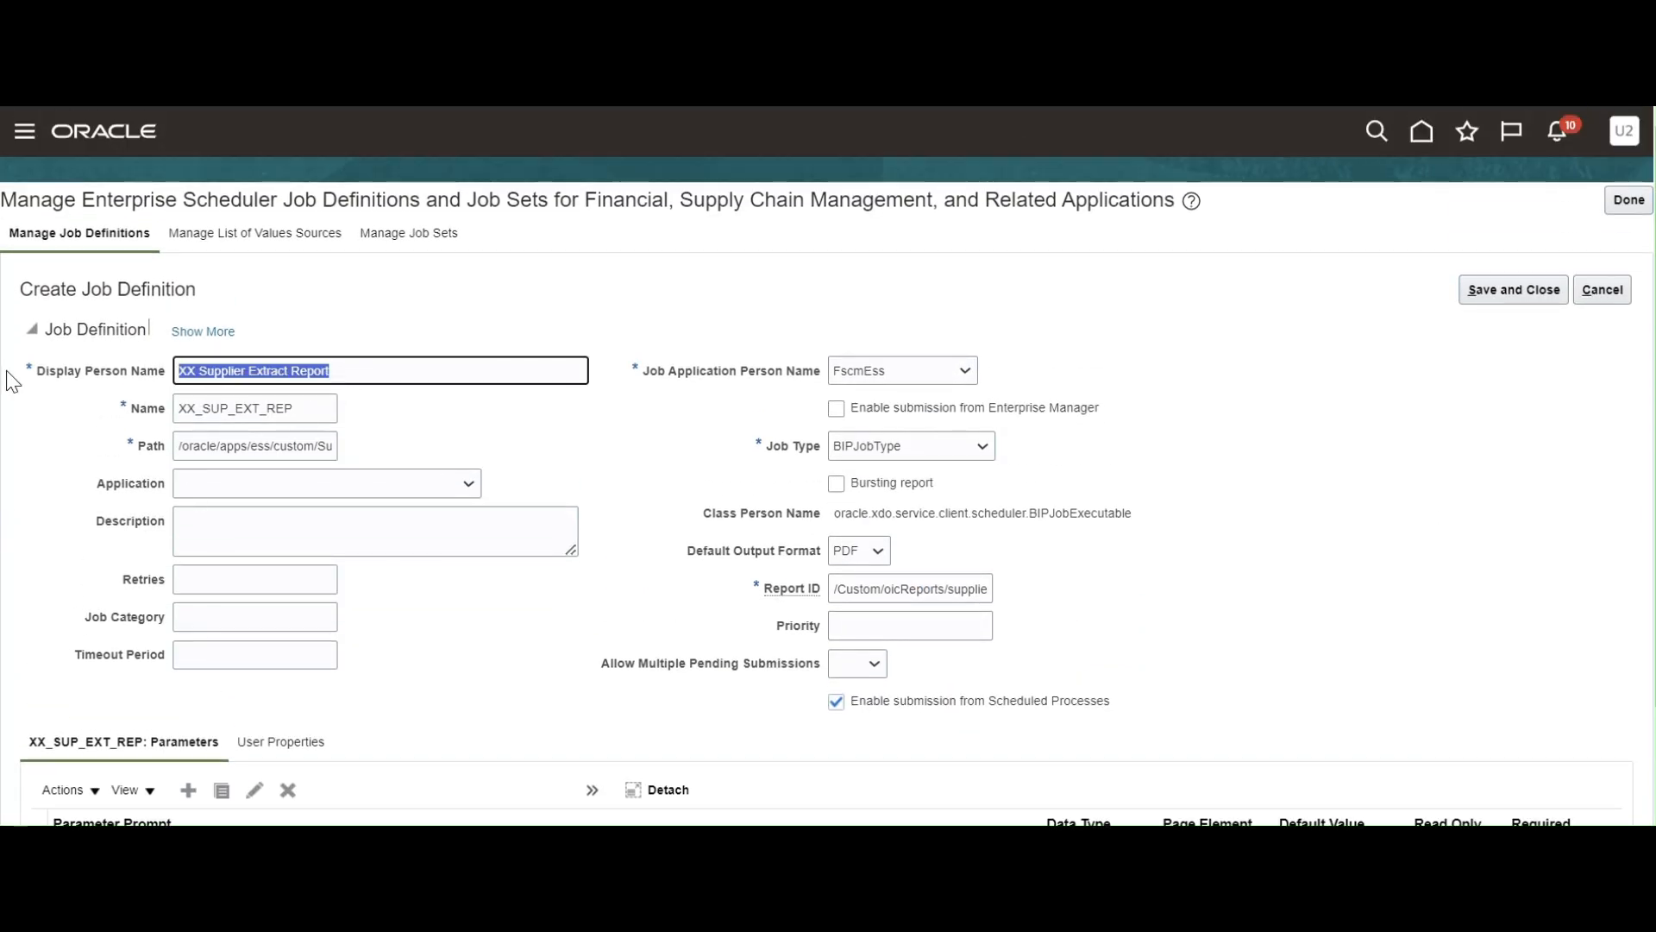
left_click(1506, 287)
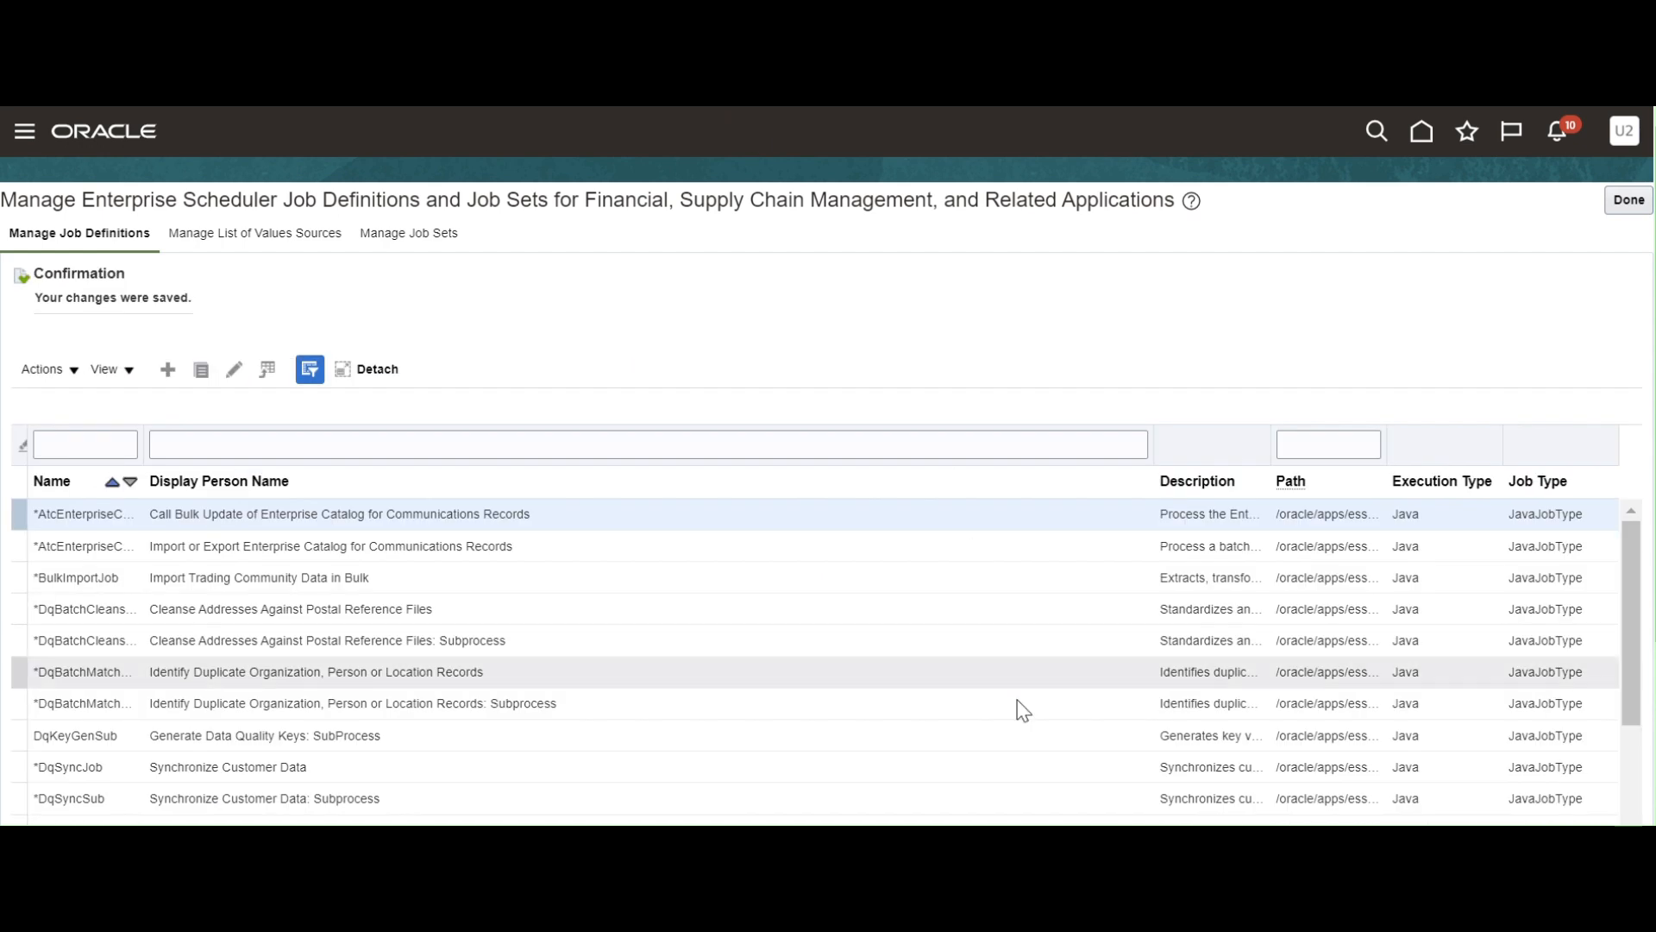
Filter the job list by the display name from the notes and select the XX Supplier Extract Report row.
key("alt+Tab")
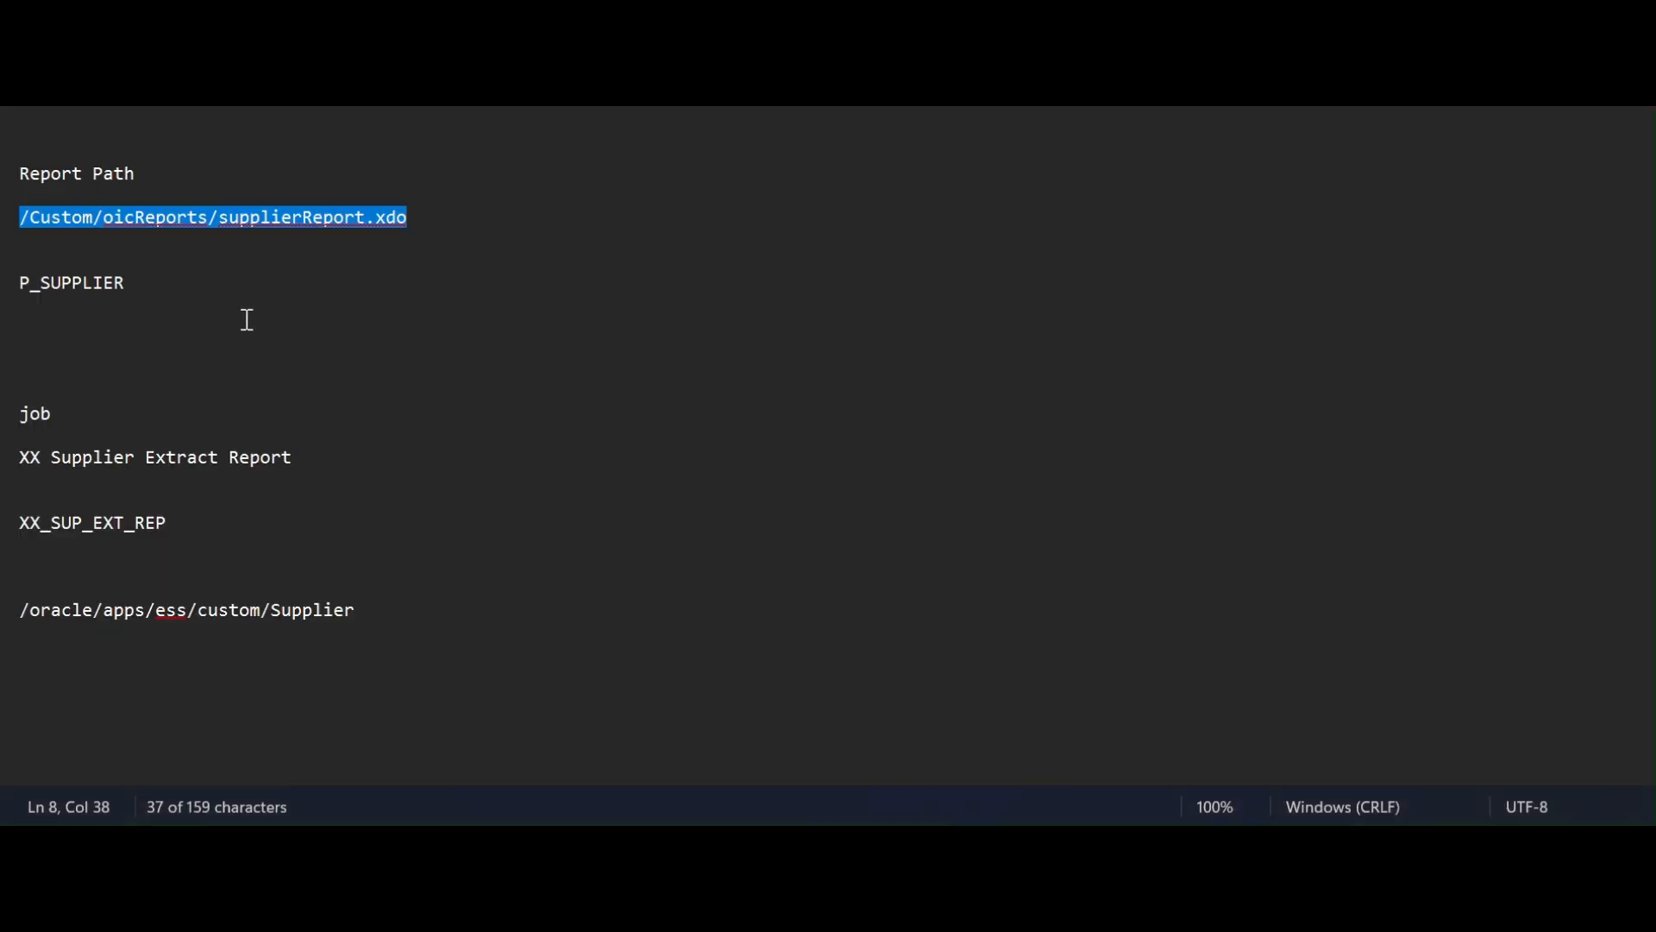
left_click_drag(303, 459, 9, 464)
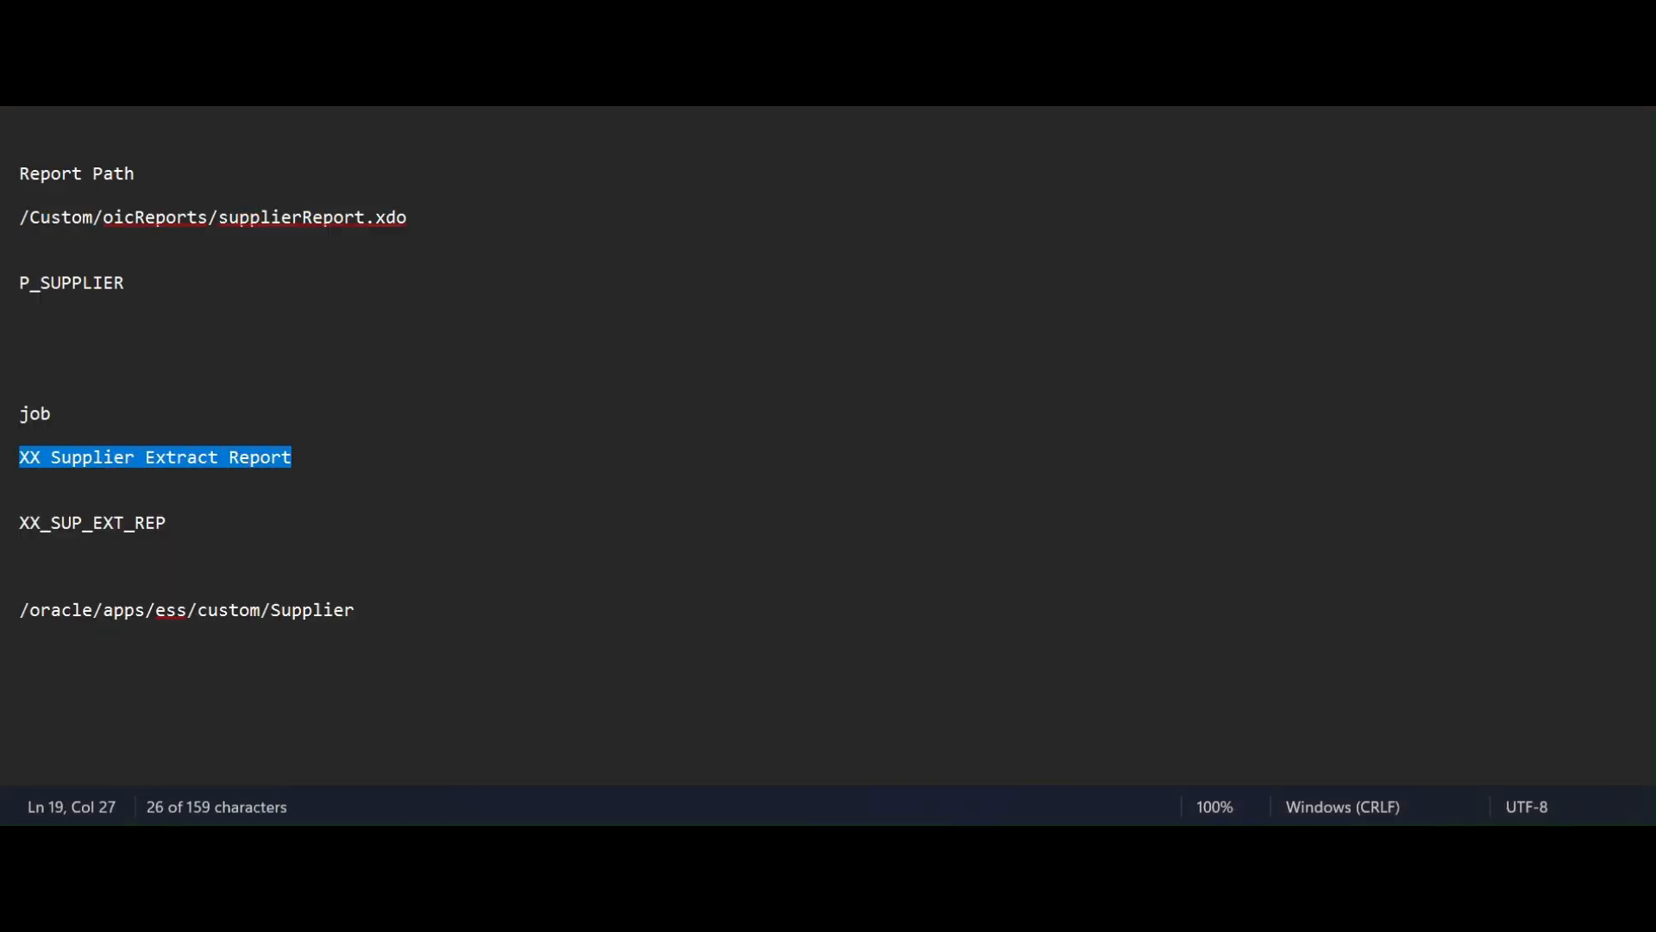
key("alt+Tab")
left_click(248, 446)
key("ctrl+v")
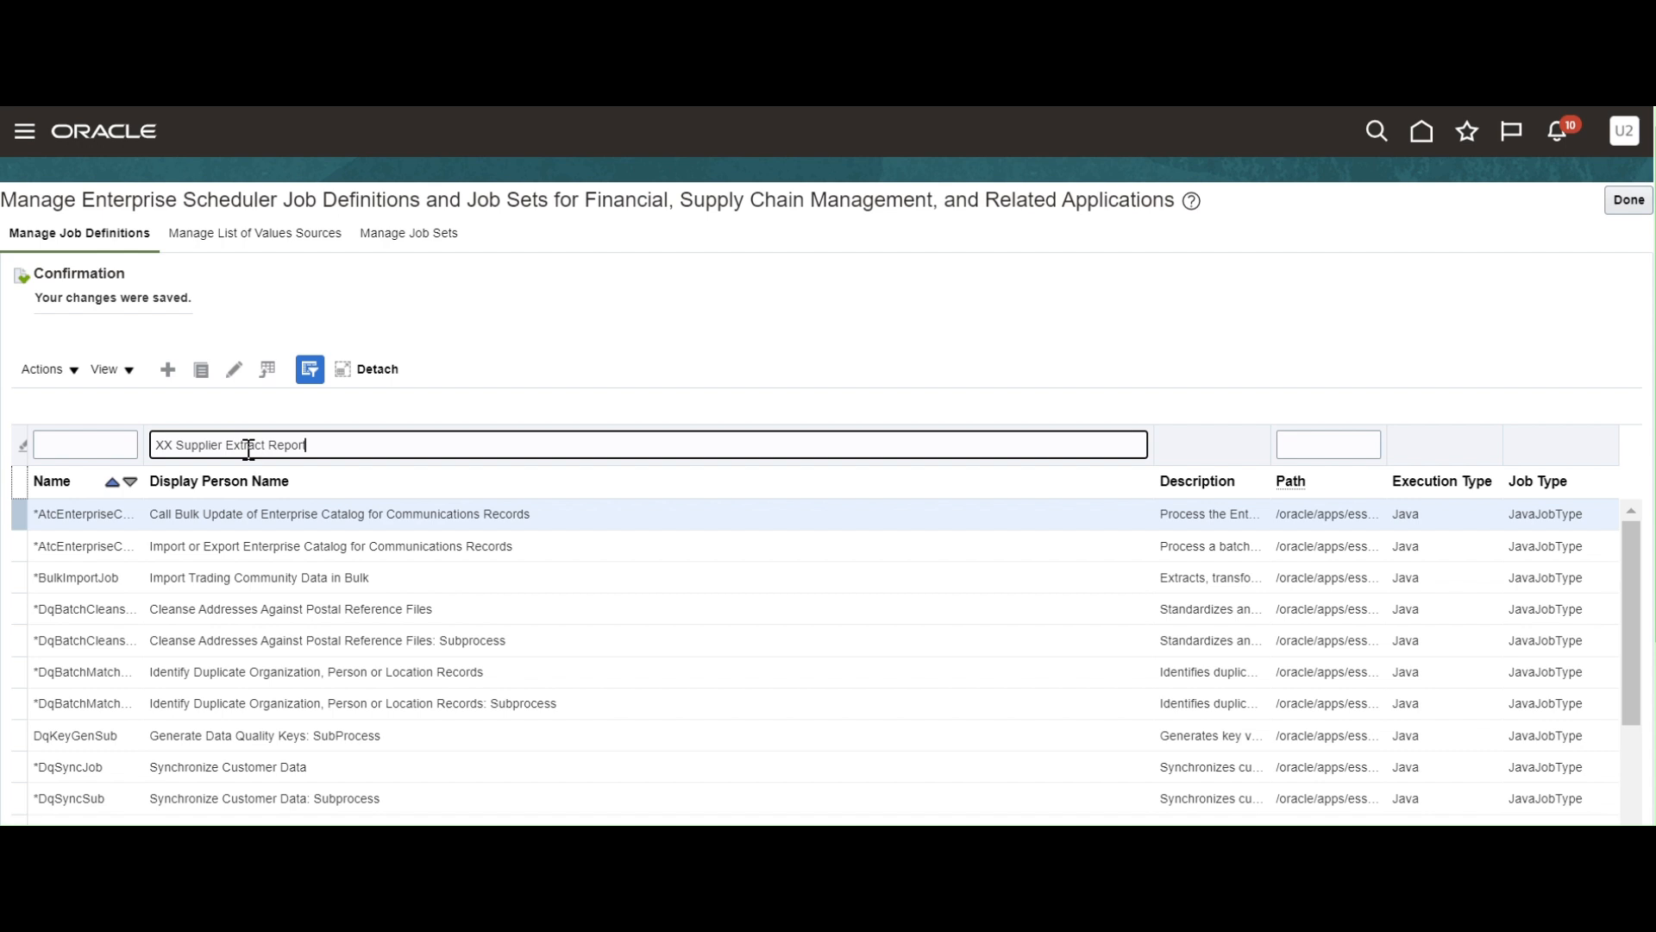
key("Return")
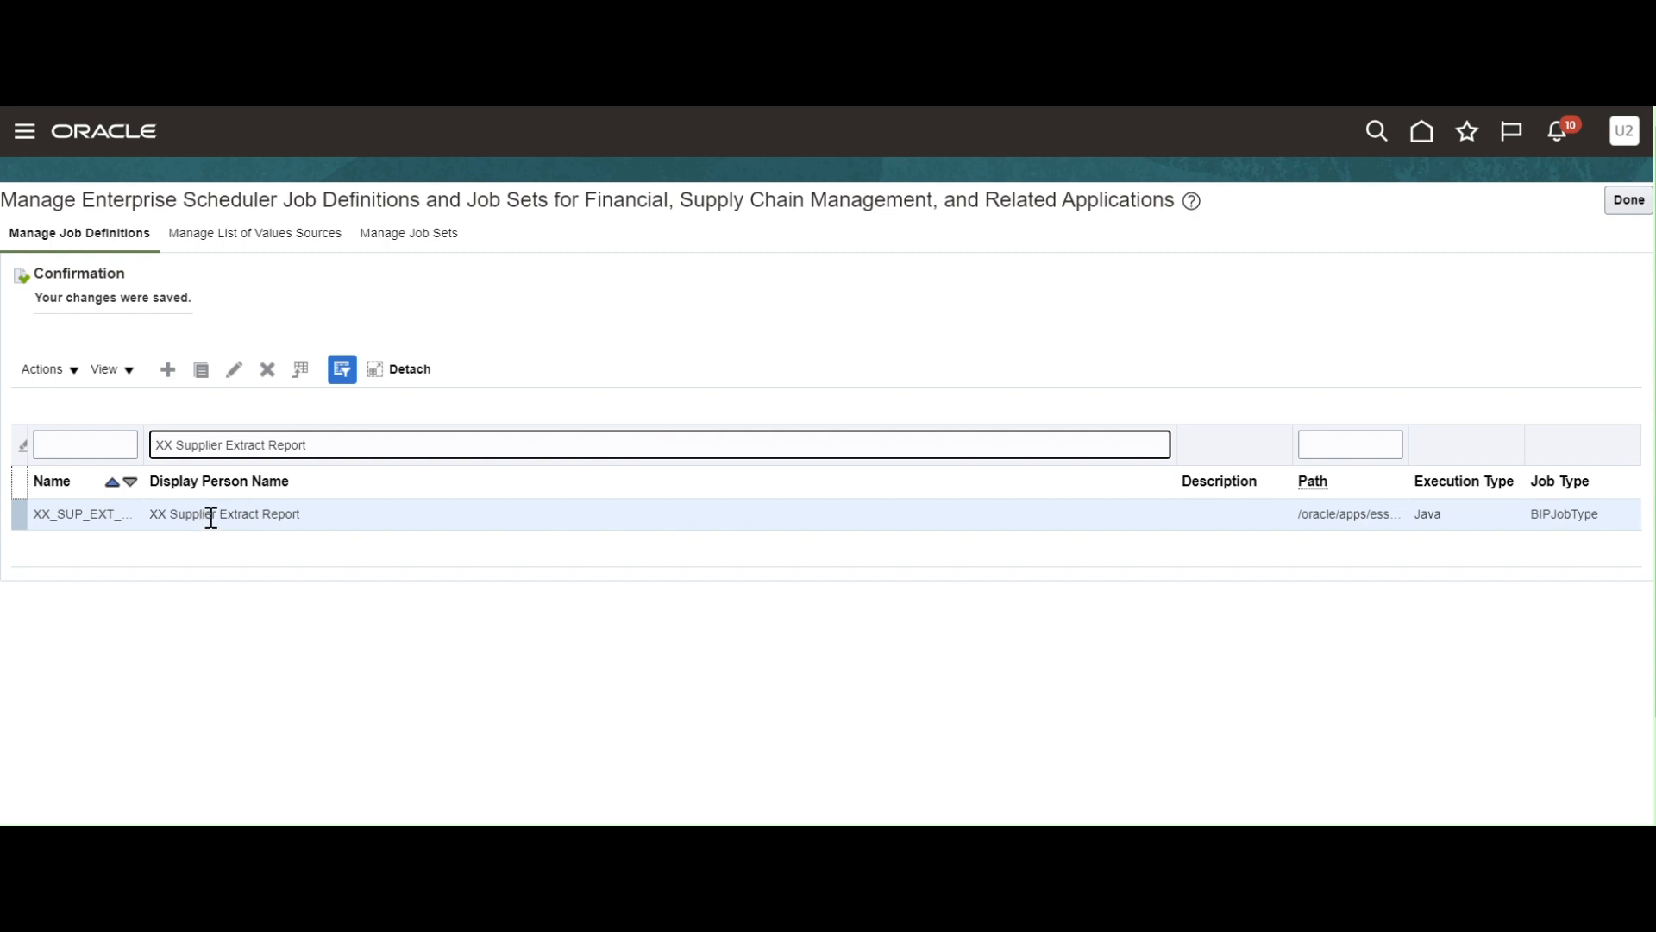
left_click(263, 518)
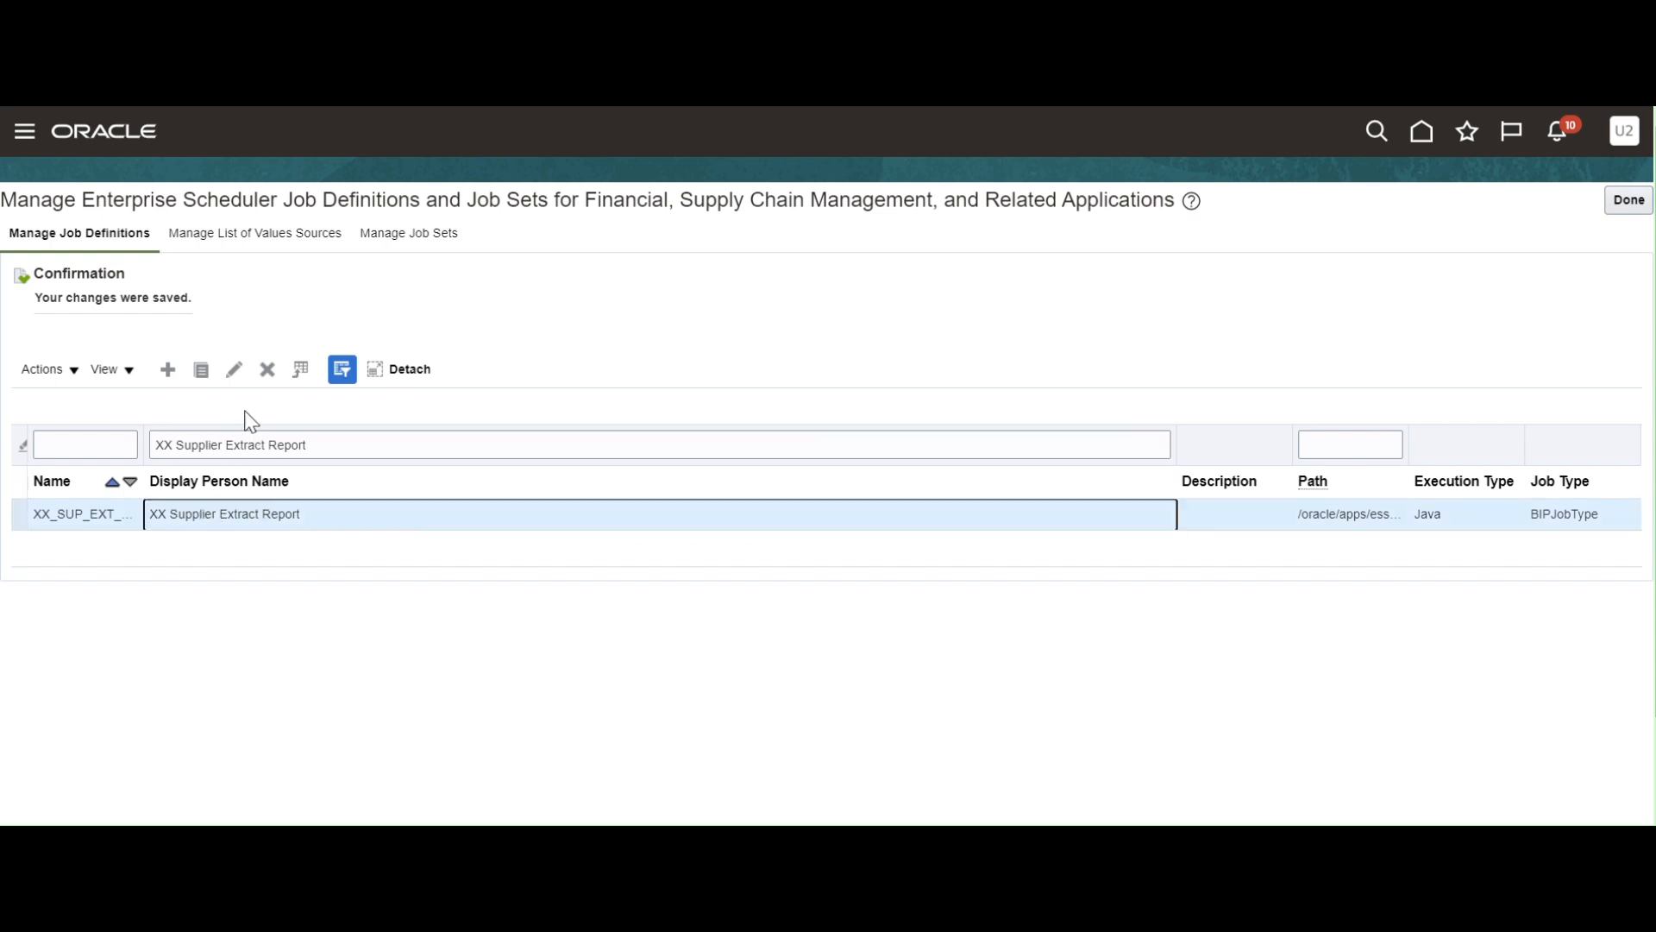
left_click(234, 369)
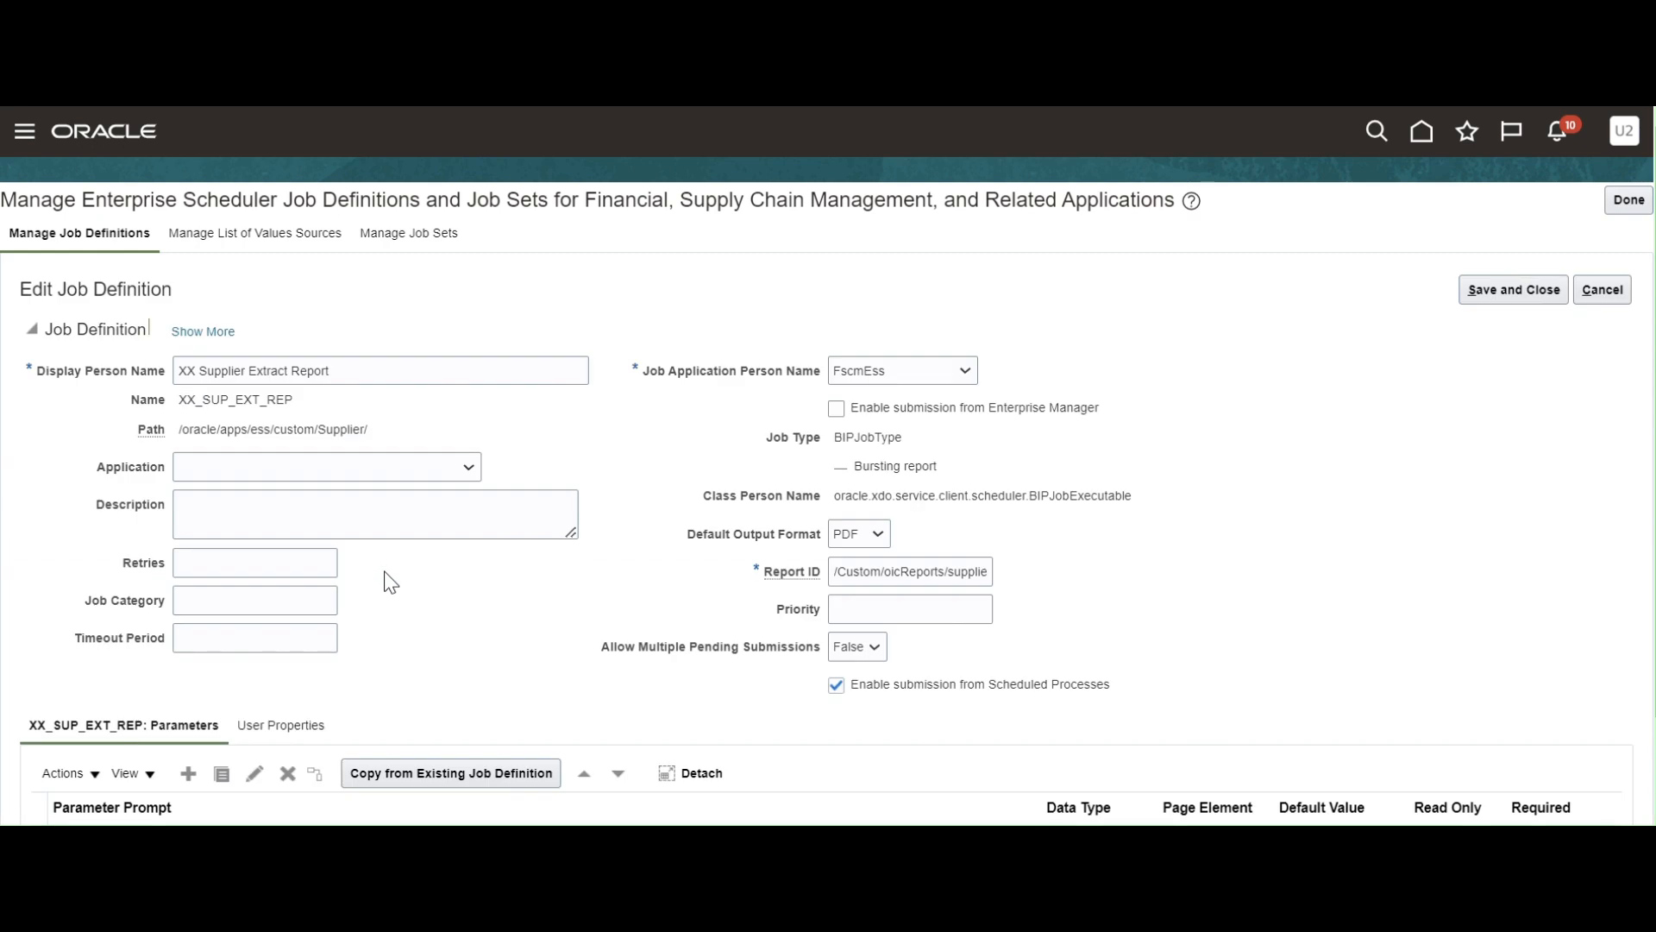
scroll(391, 584, "down", 2)
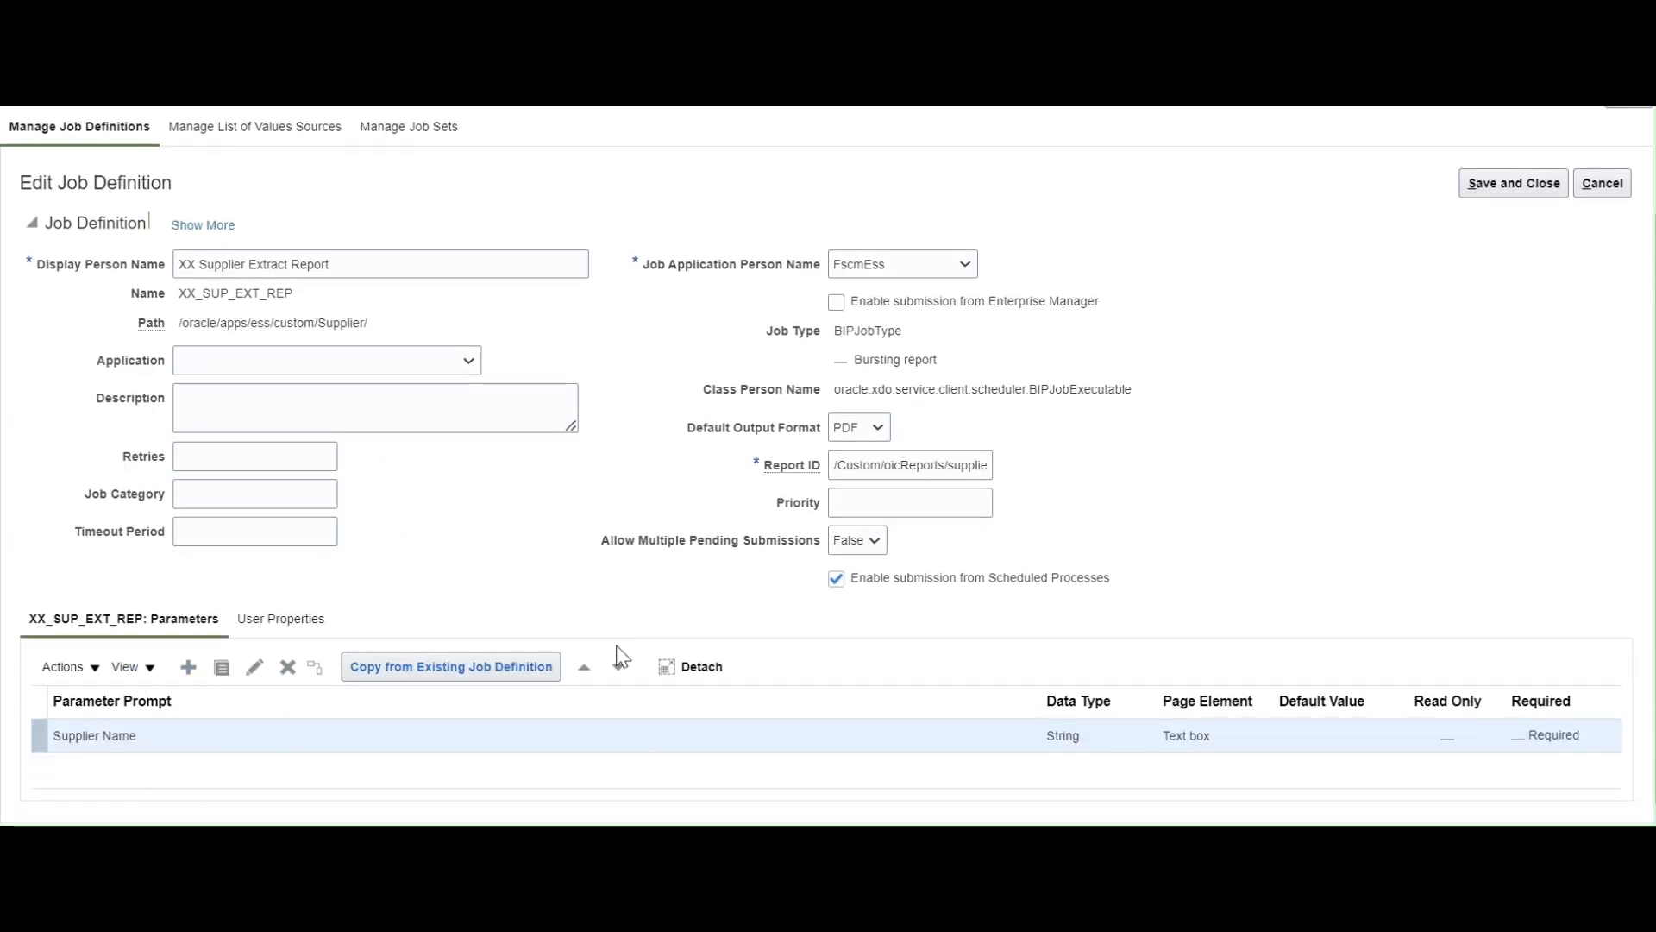
scroll(1228, 427, "up", 2)
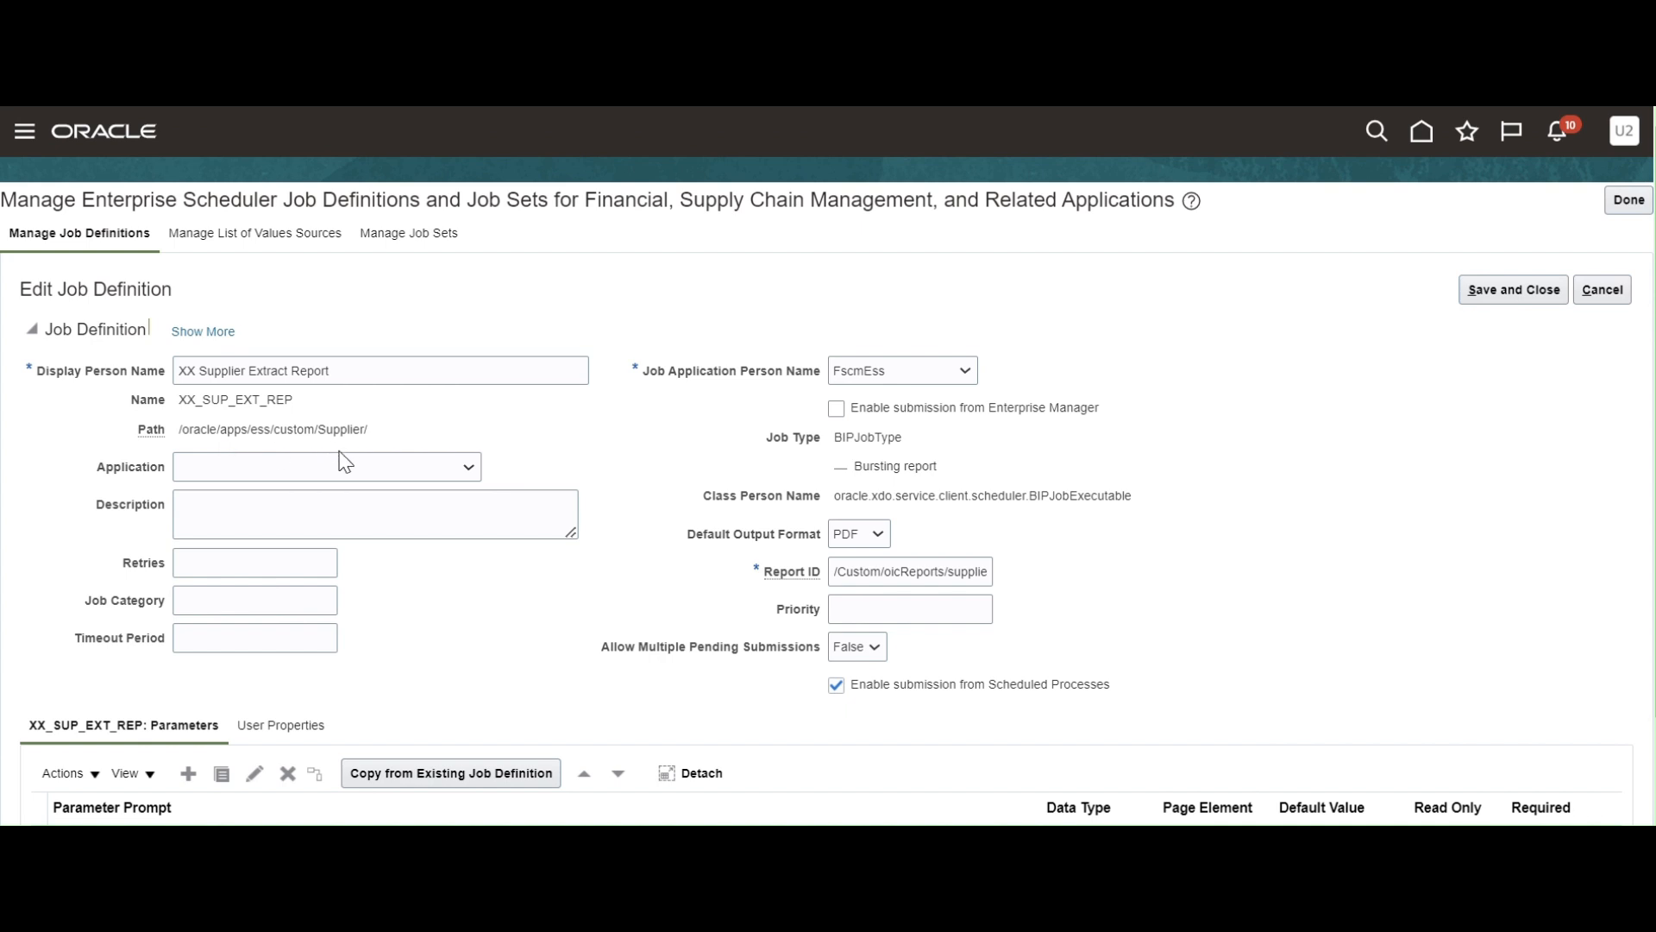
left_click_drag(359, 371, 131, 388)
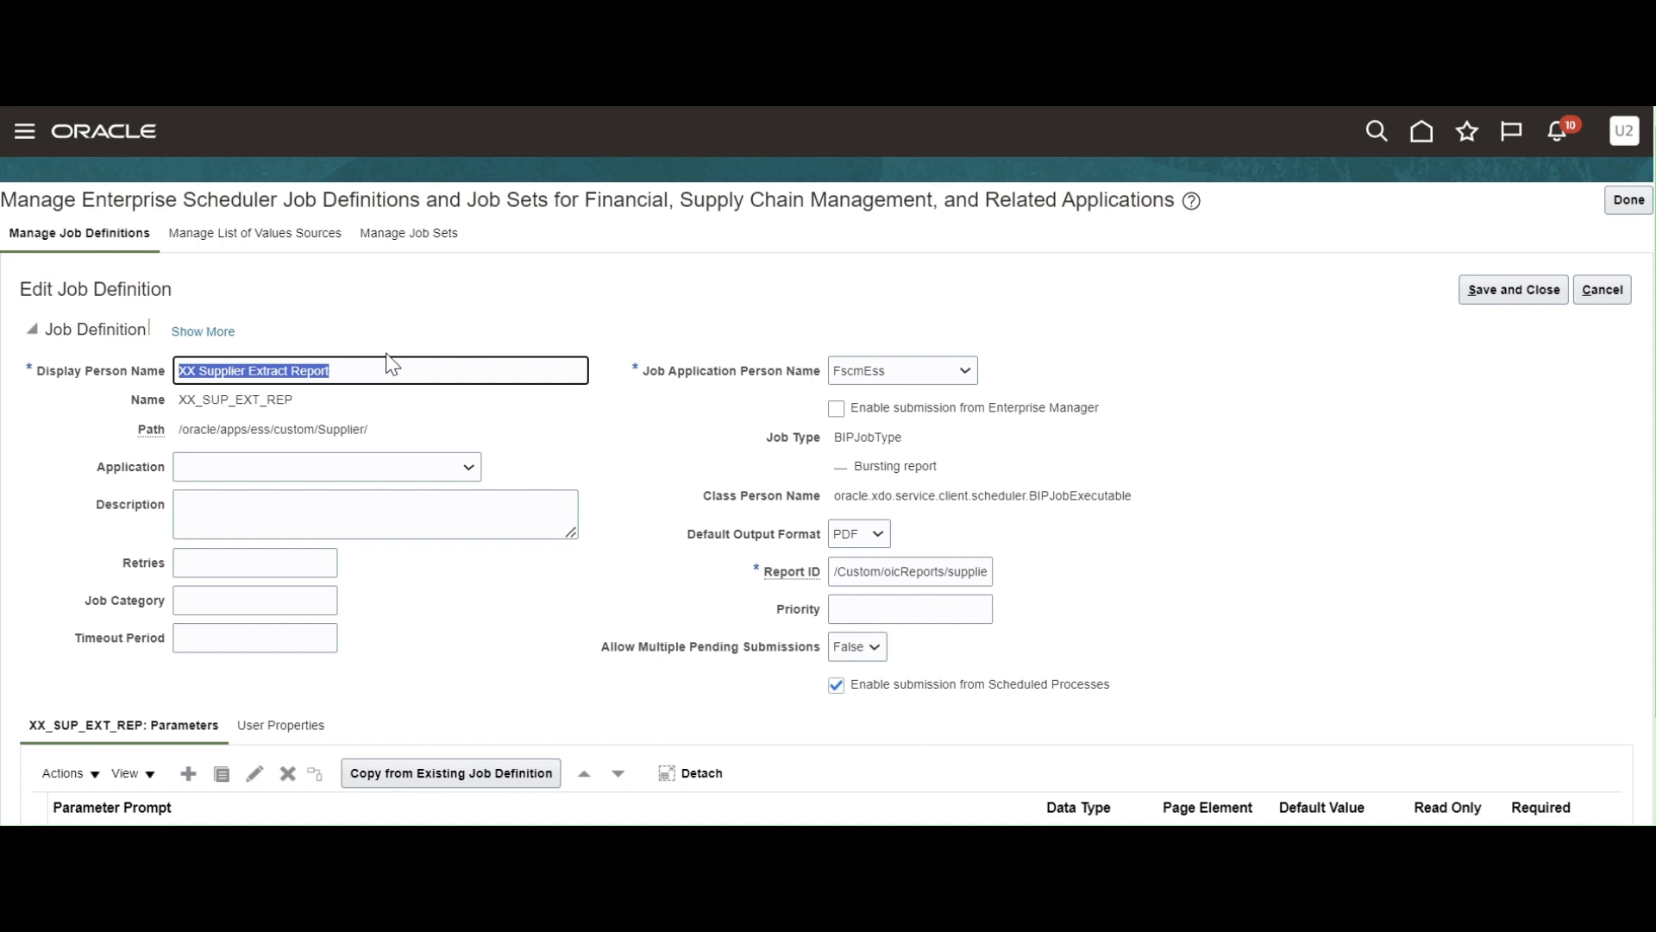
left_click(1602, 290)
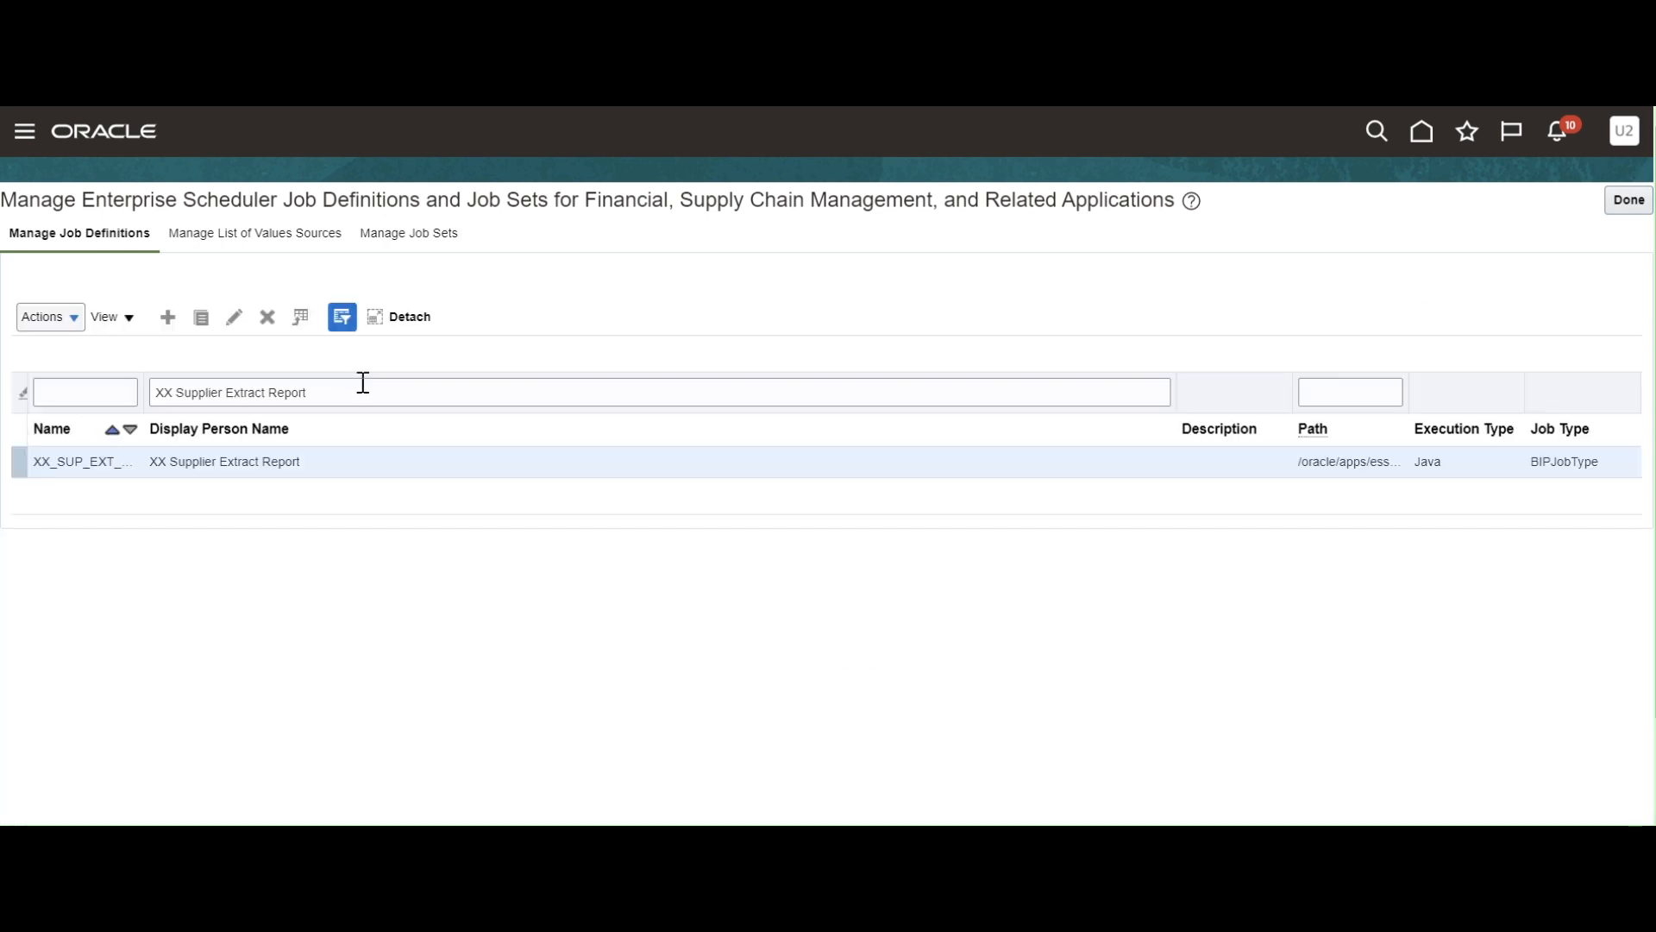
Finish the job definitions task and go to Scheduled Processes under Tools in the navigator.
left_click(1628, 200)
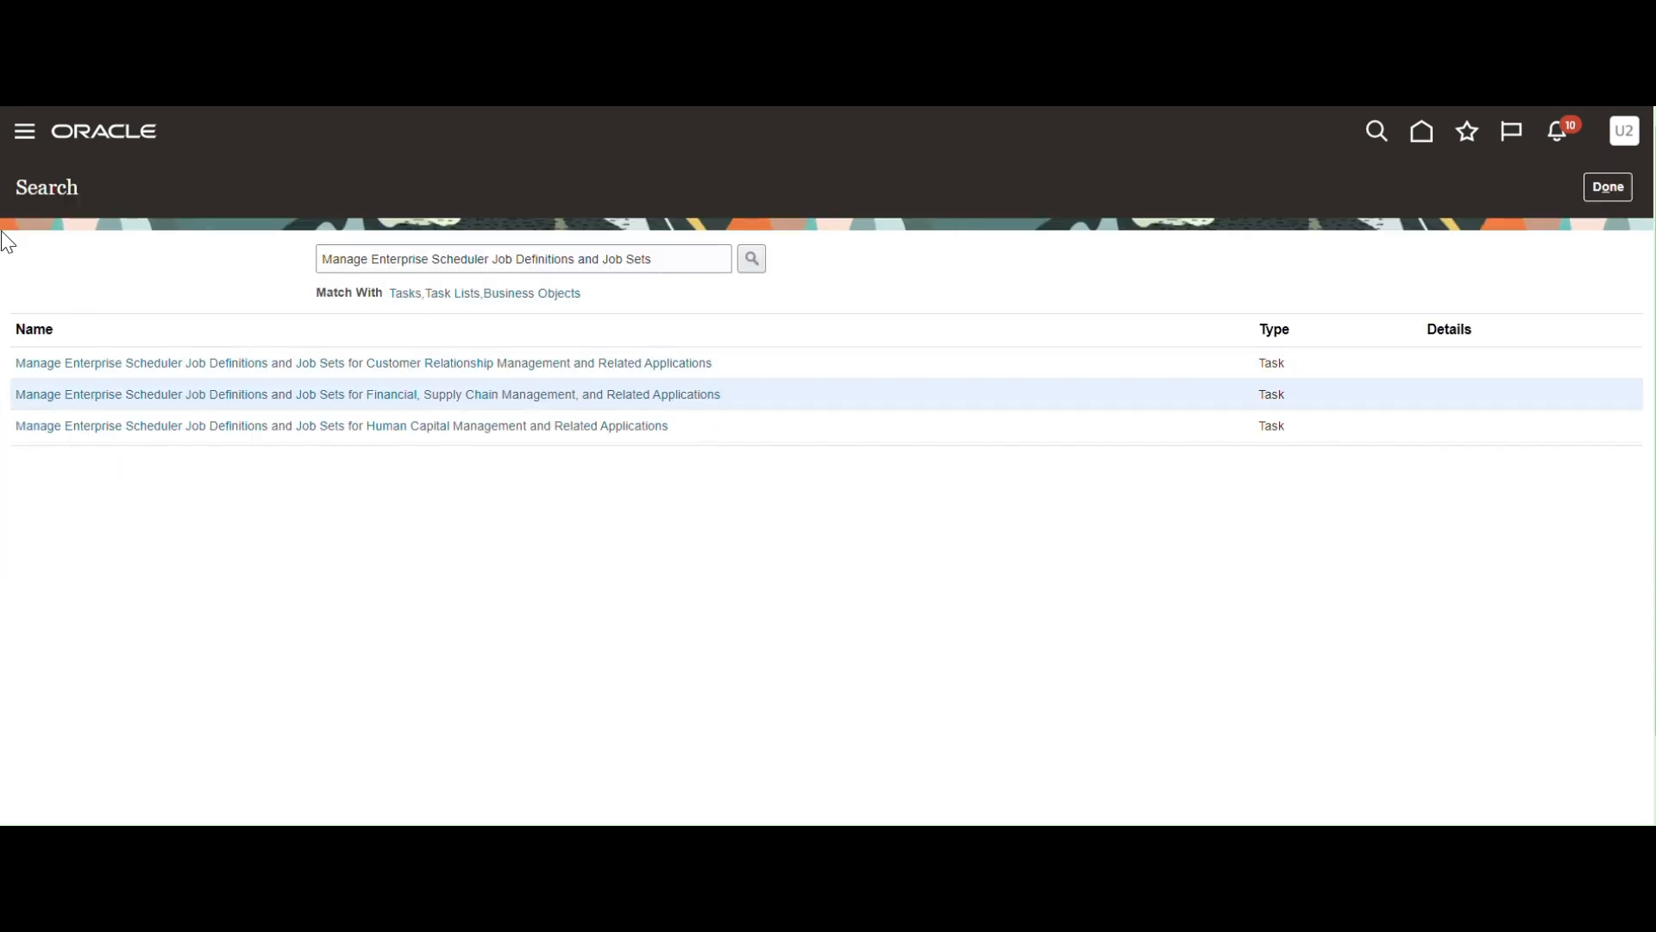
left_click(26, 132)
scroll(432, 503, "down", 3)
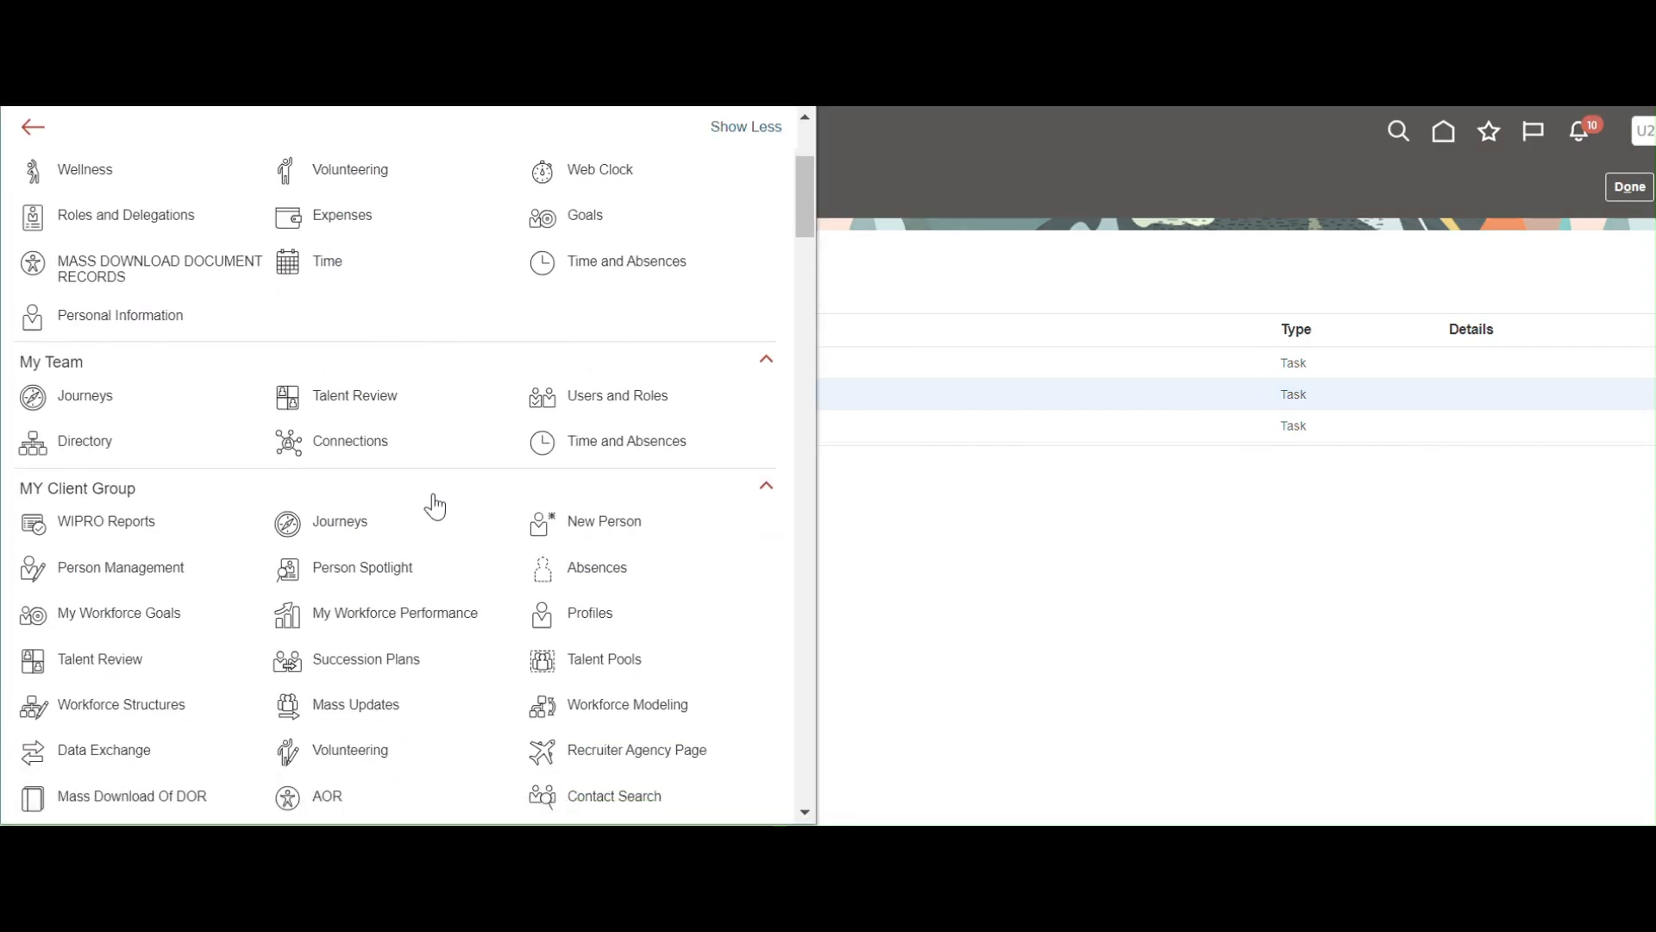
scroll(435, 506, "down", 3)
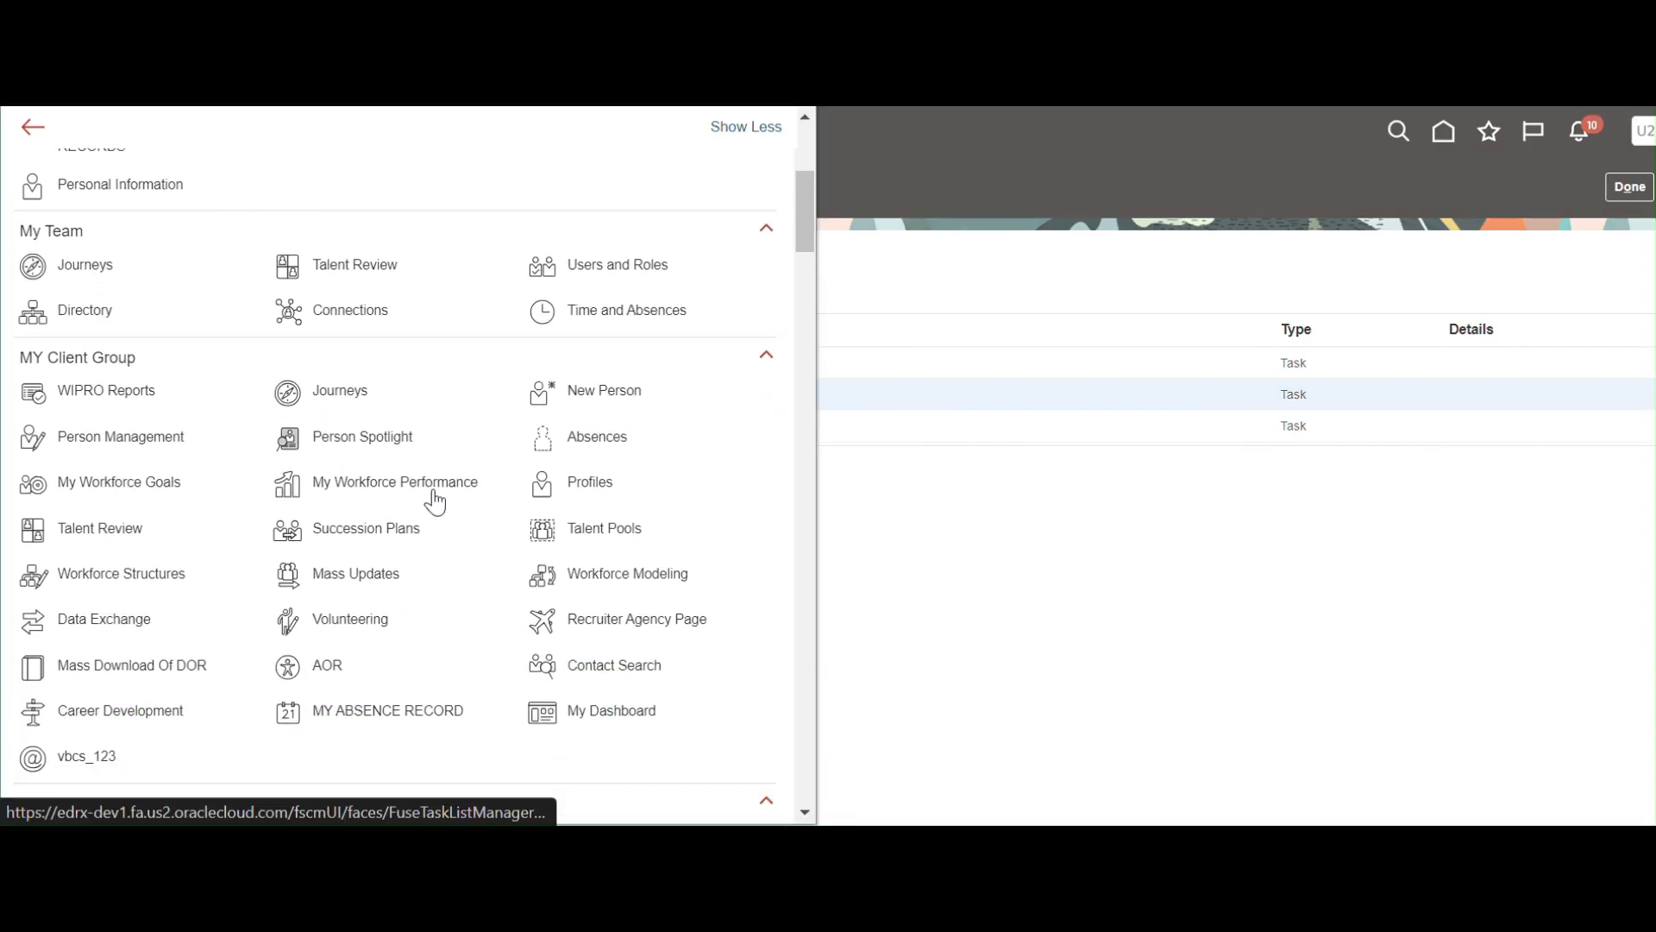
scroll(435, 506, "up", 9)
scroll(432, 496, "down", 12)
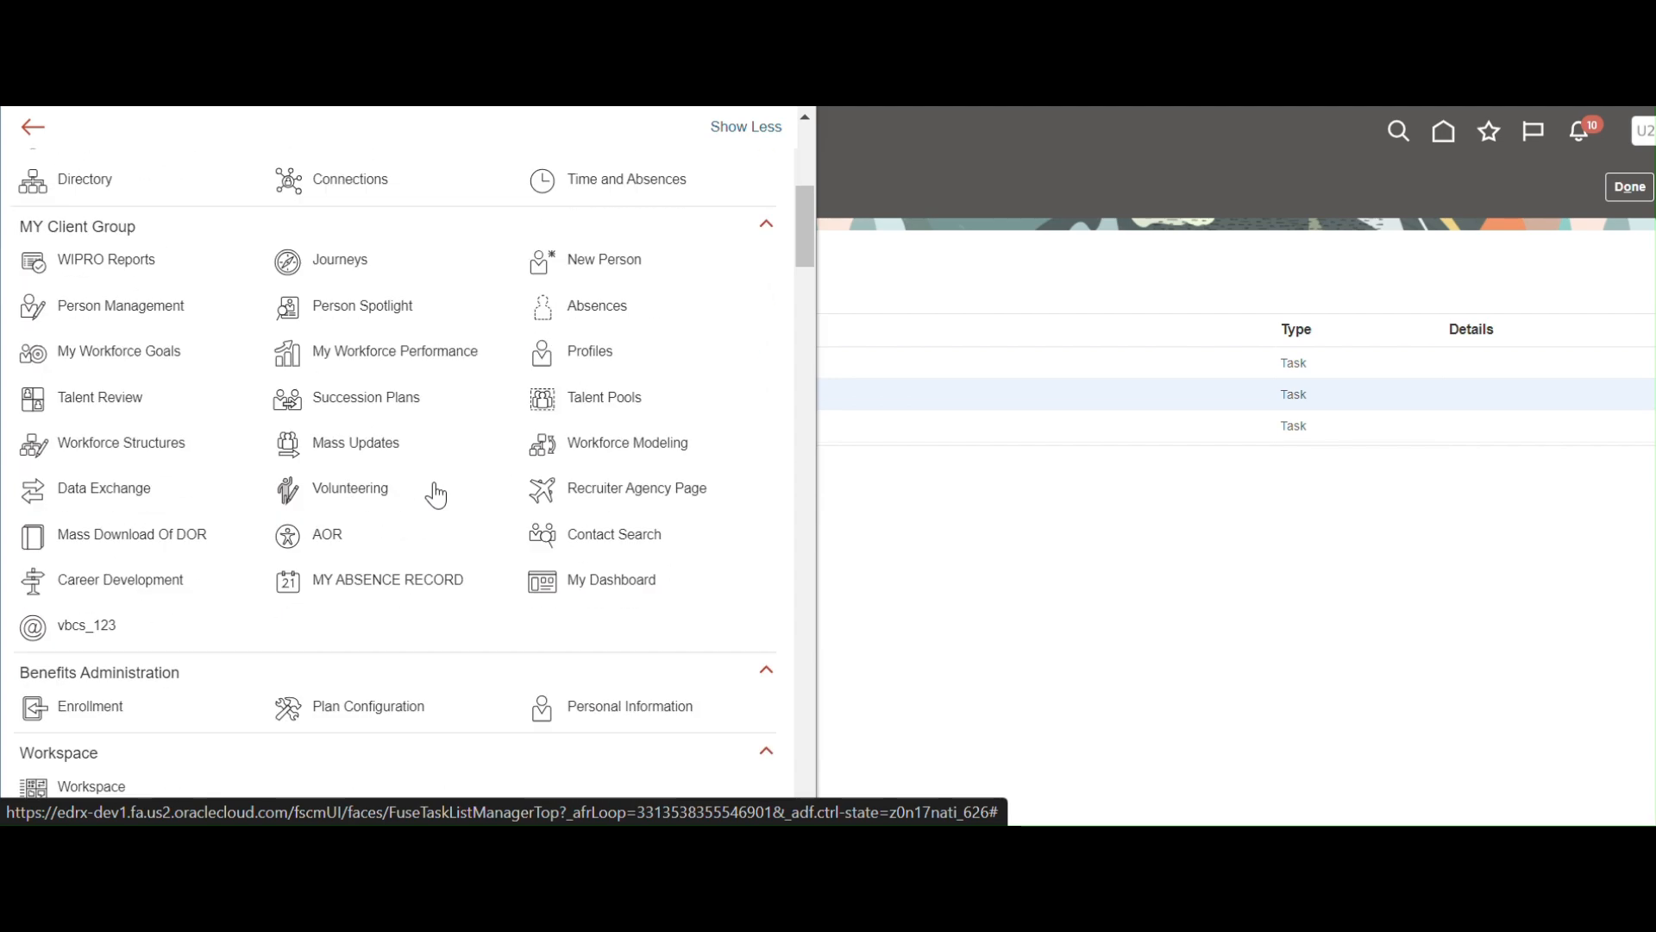
key("ctrl+f")
type("sche")
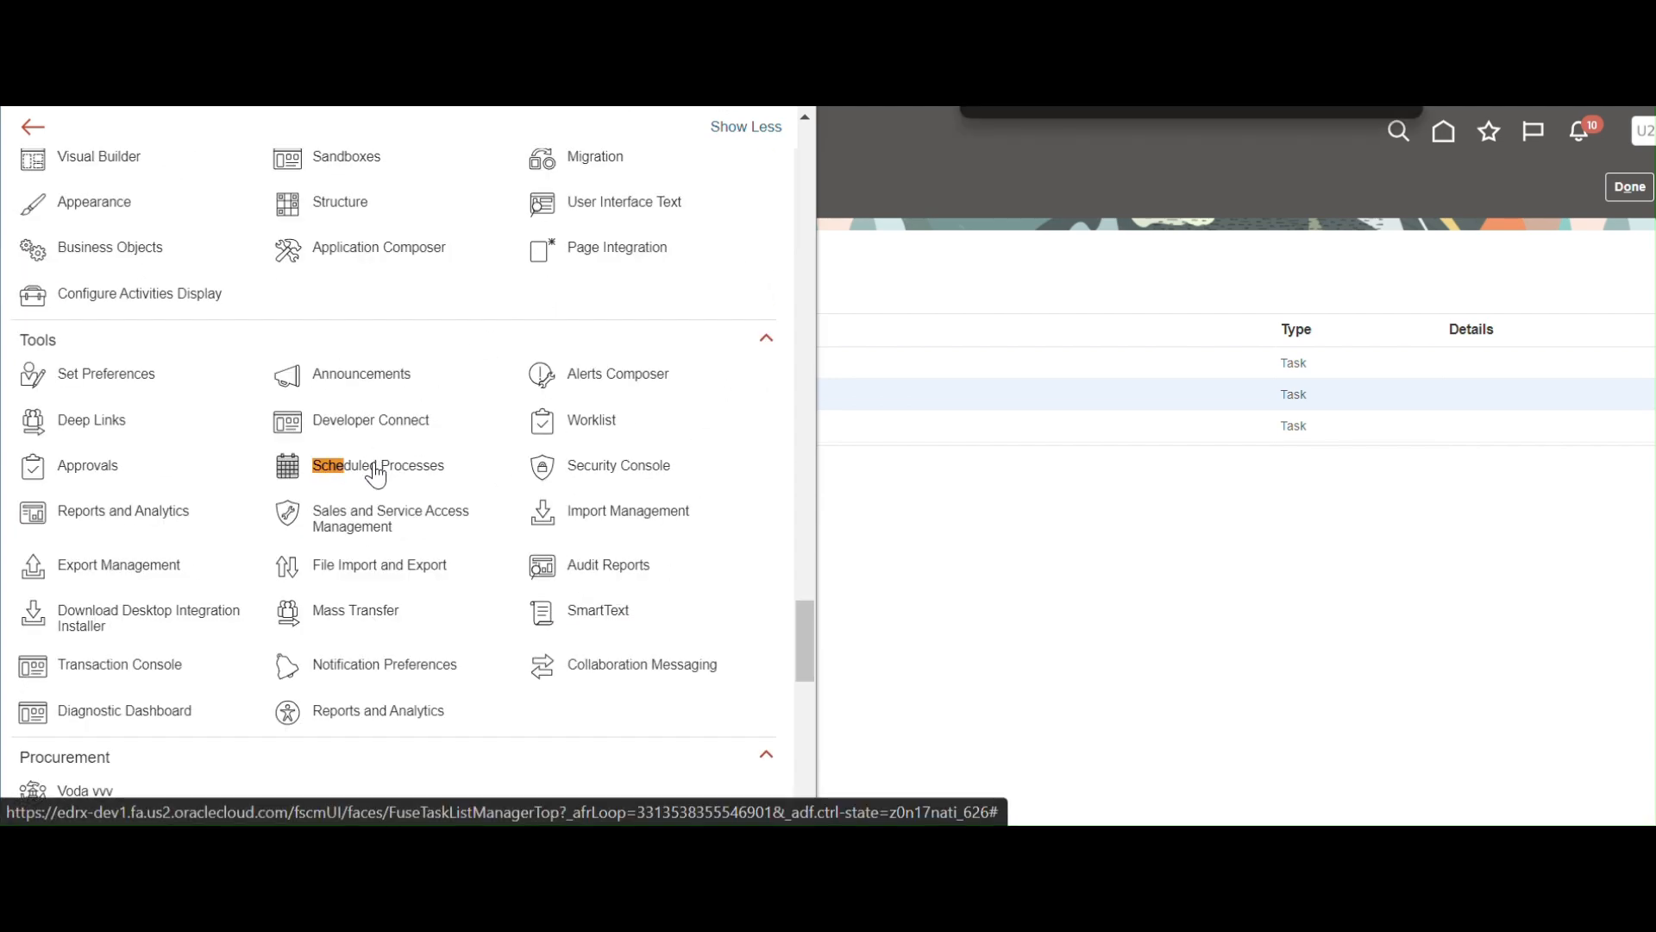
left_click(376, 470)
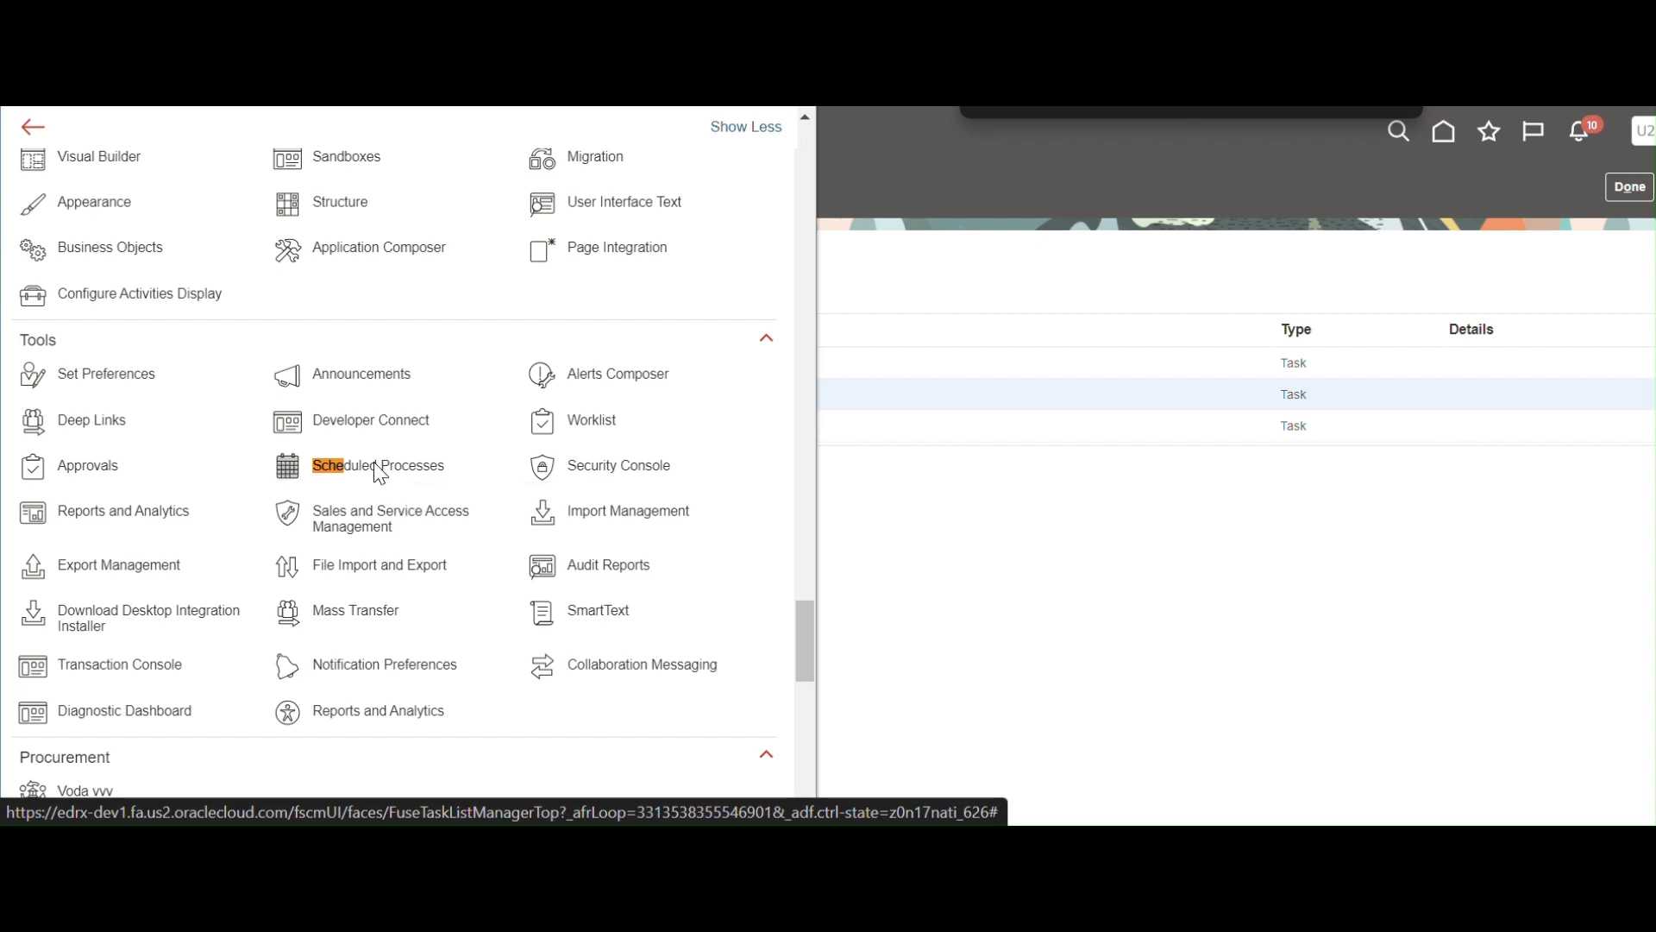
Schedule a new process and choose the XX Supplier Extract Report job via search.
left_click(251, 352)
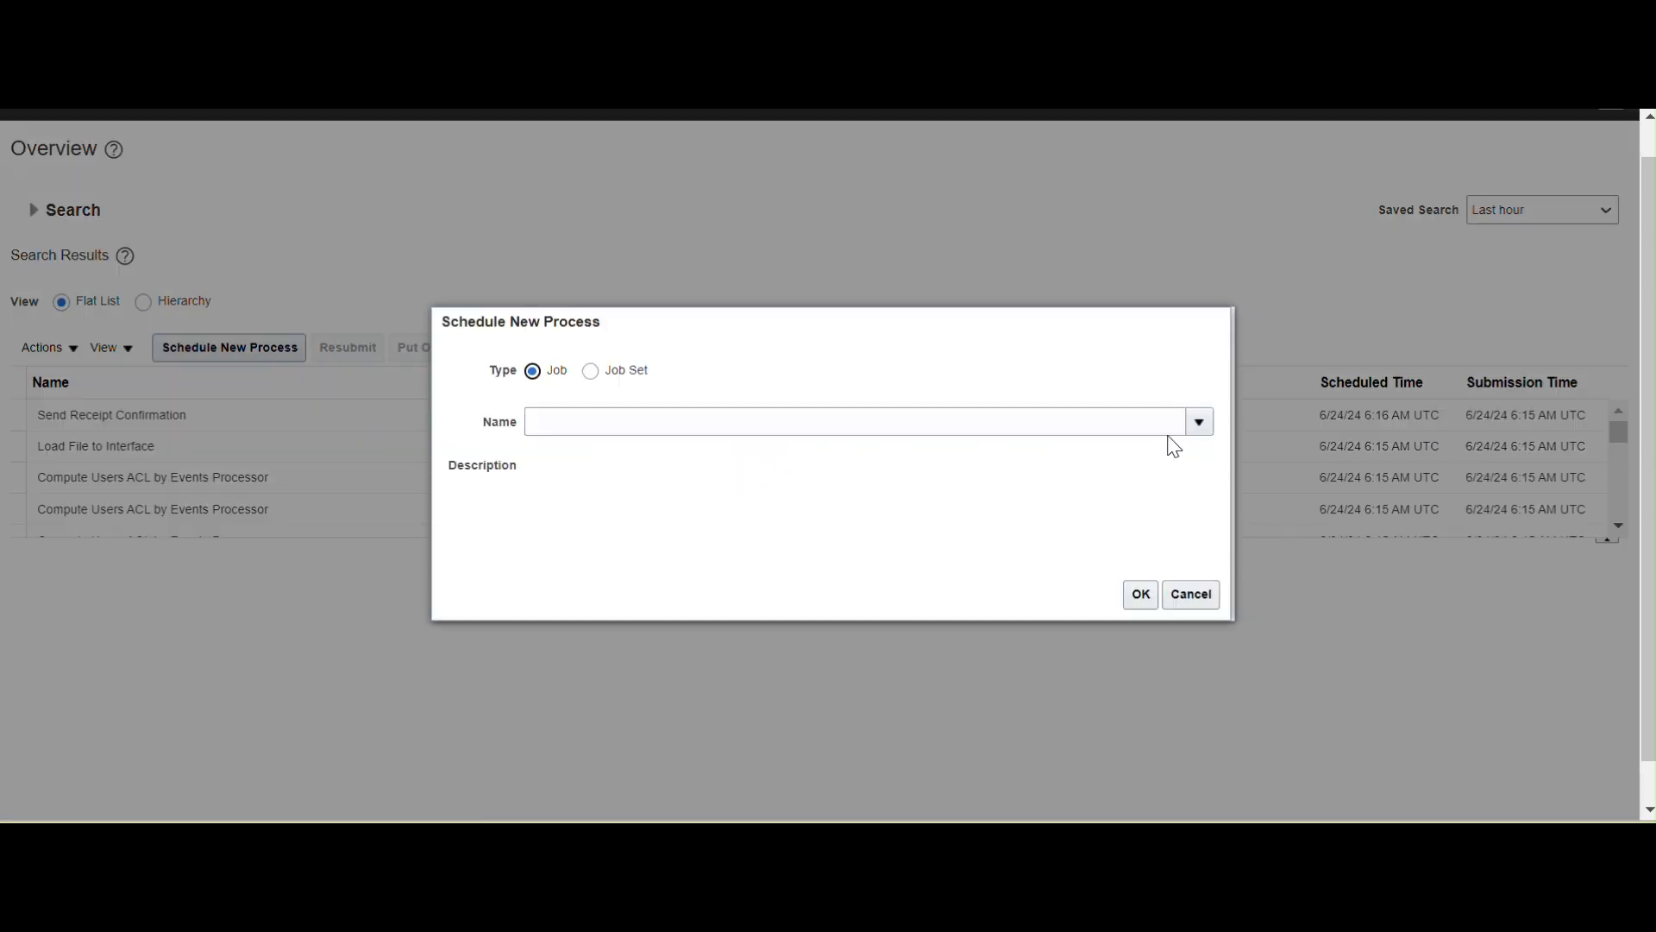
left_click(1198, 422)
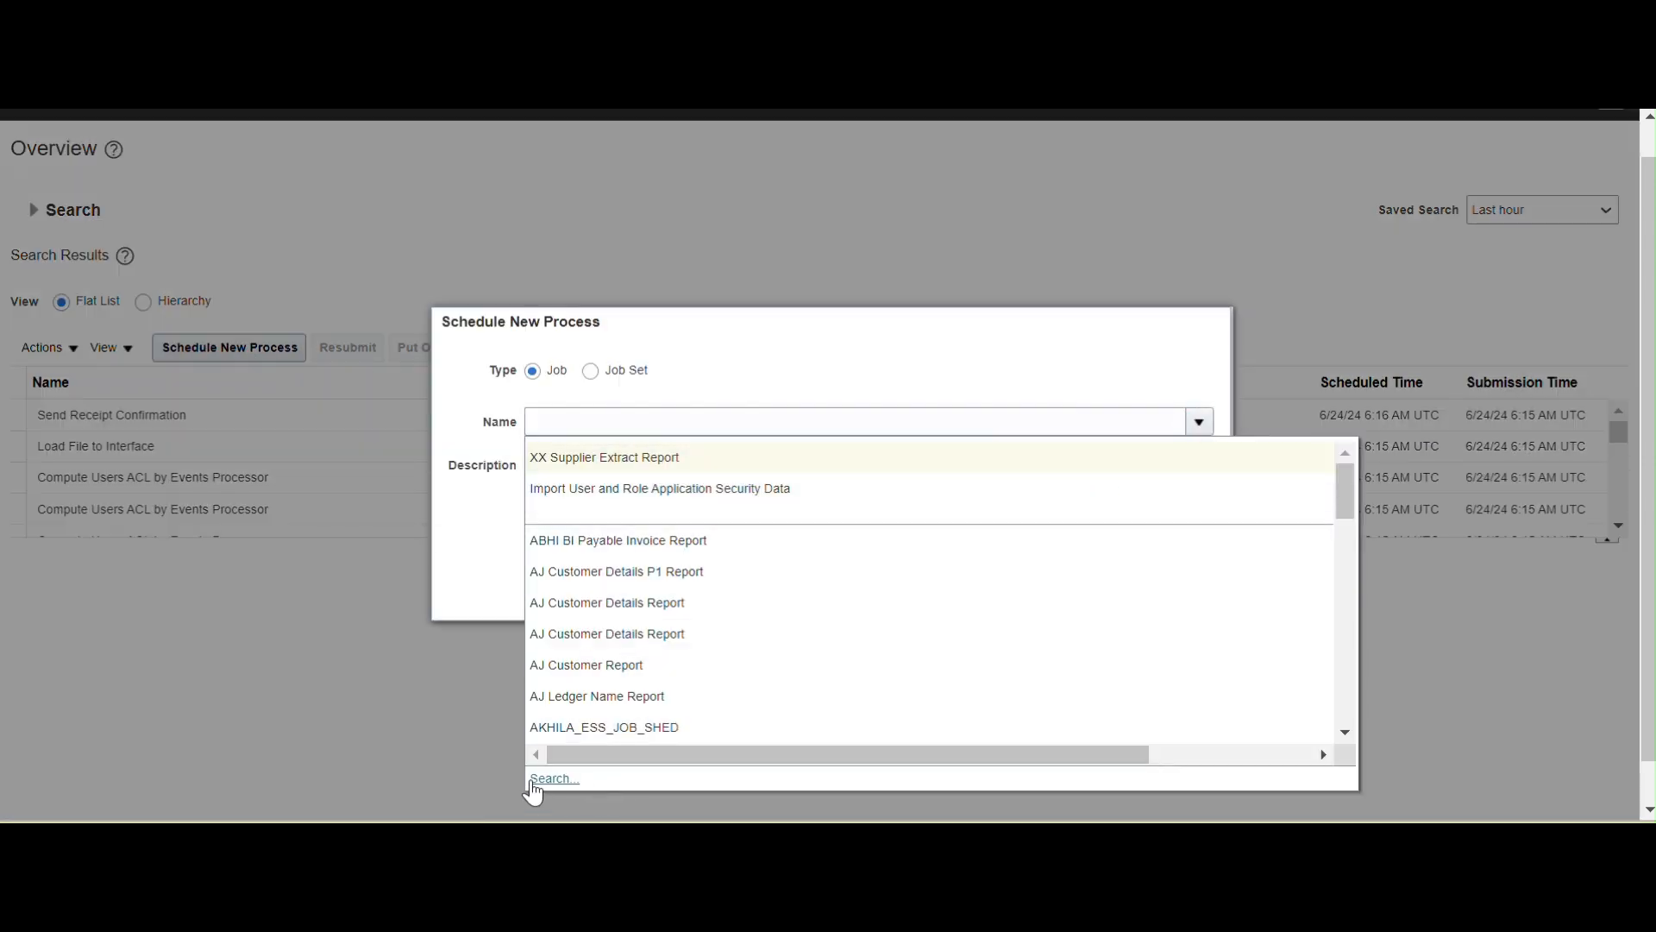
left_click(552, 779)
left_click(759, 431)
type("xx supp")
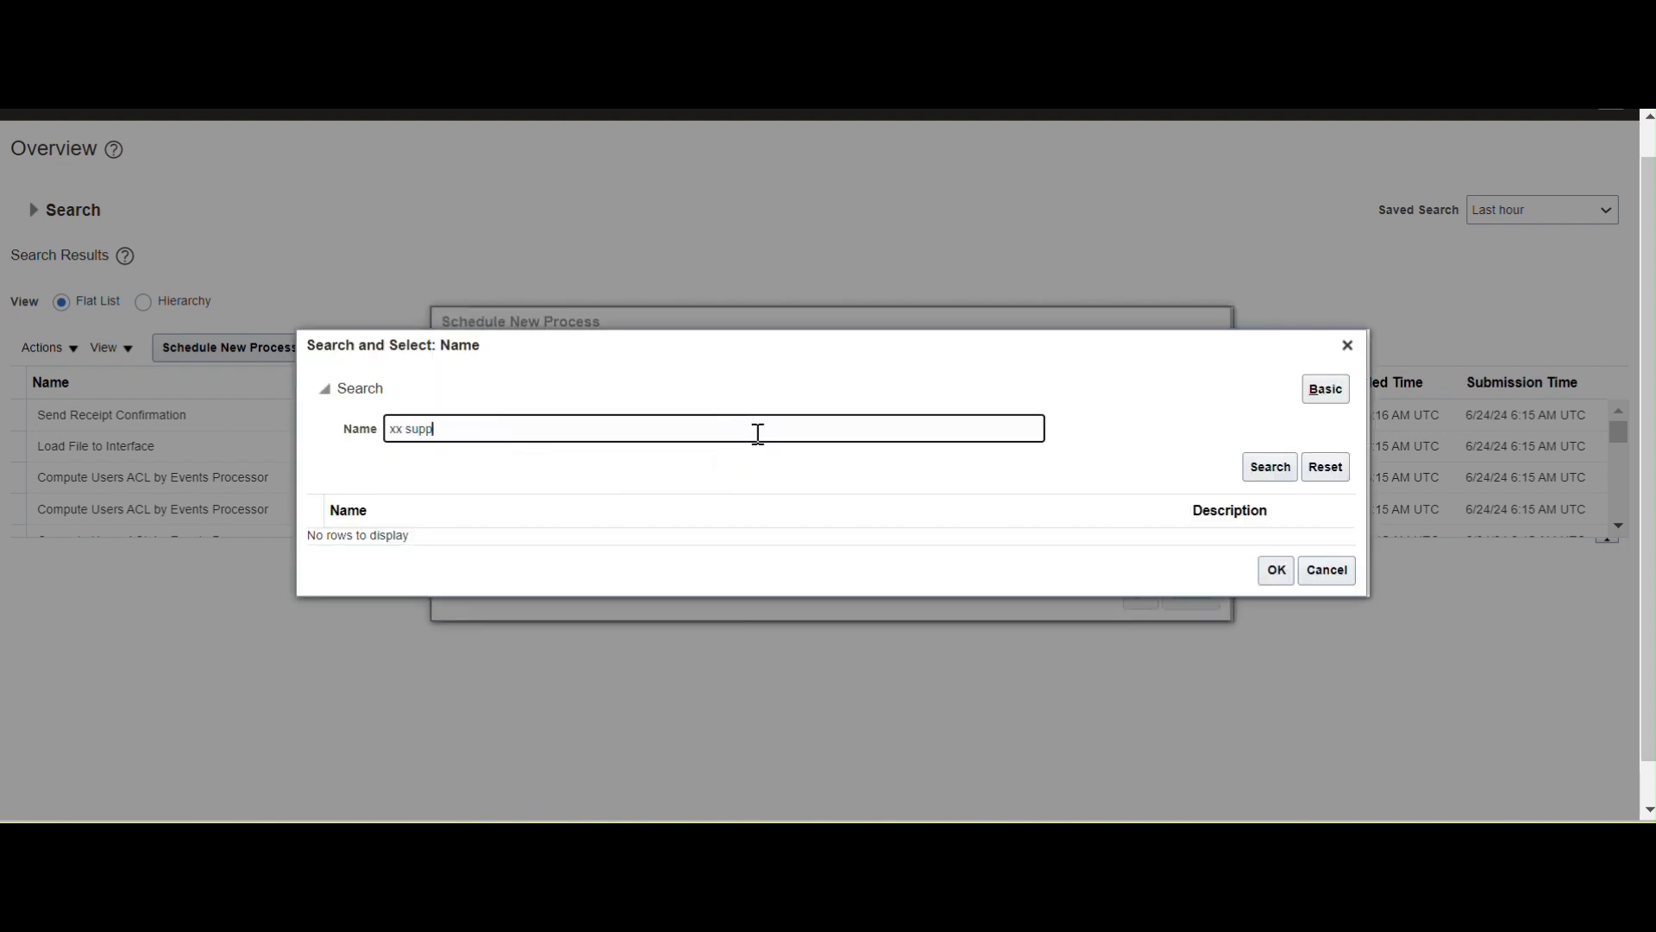
type("lier")
left_click(1268, 467)
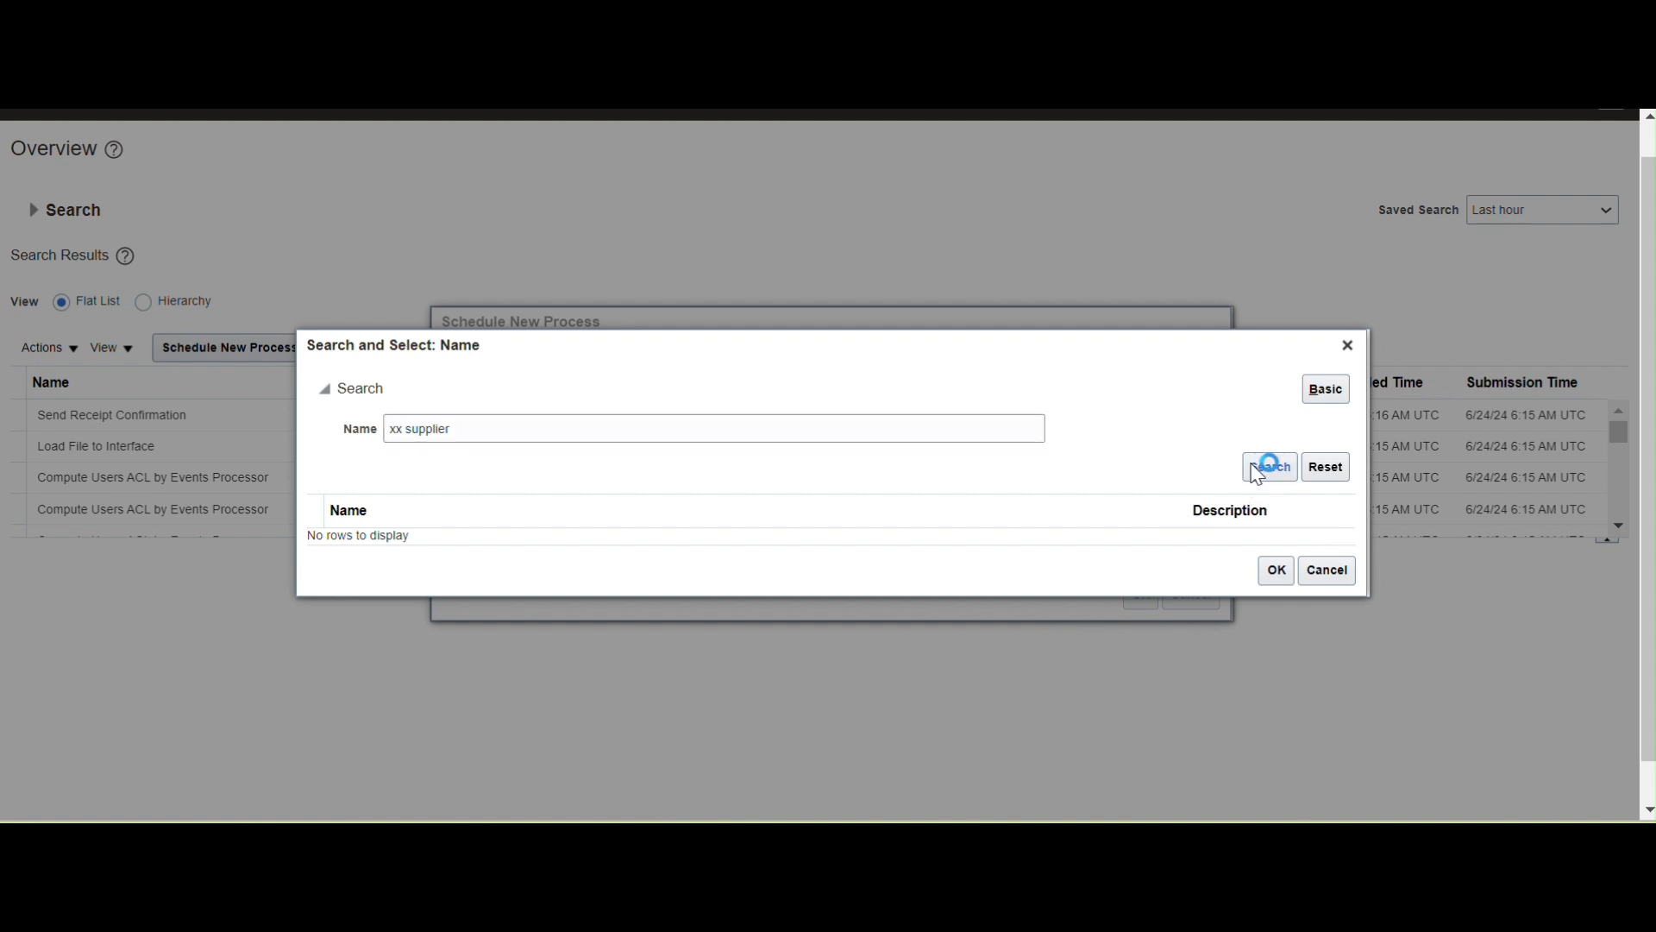
left_click(343, 471)
left_click(1275, 641)
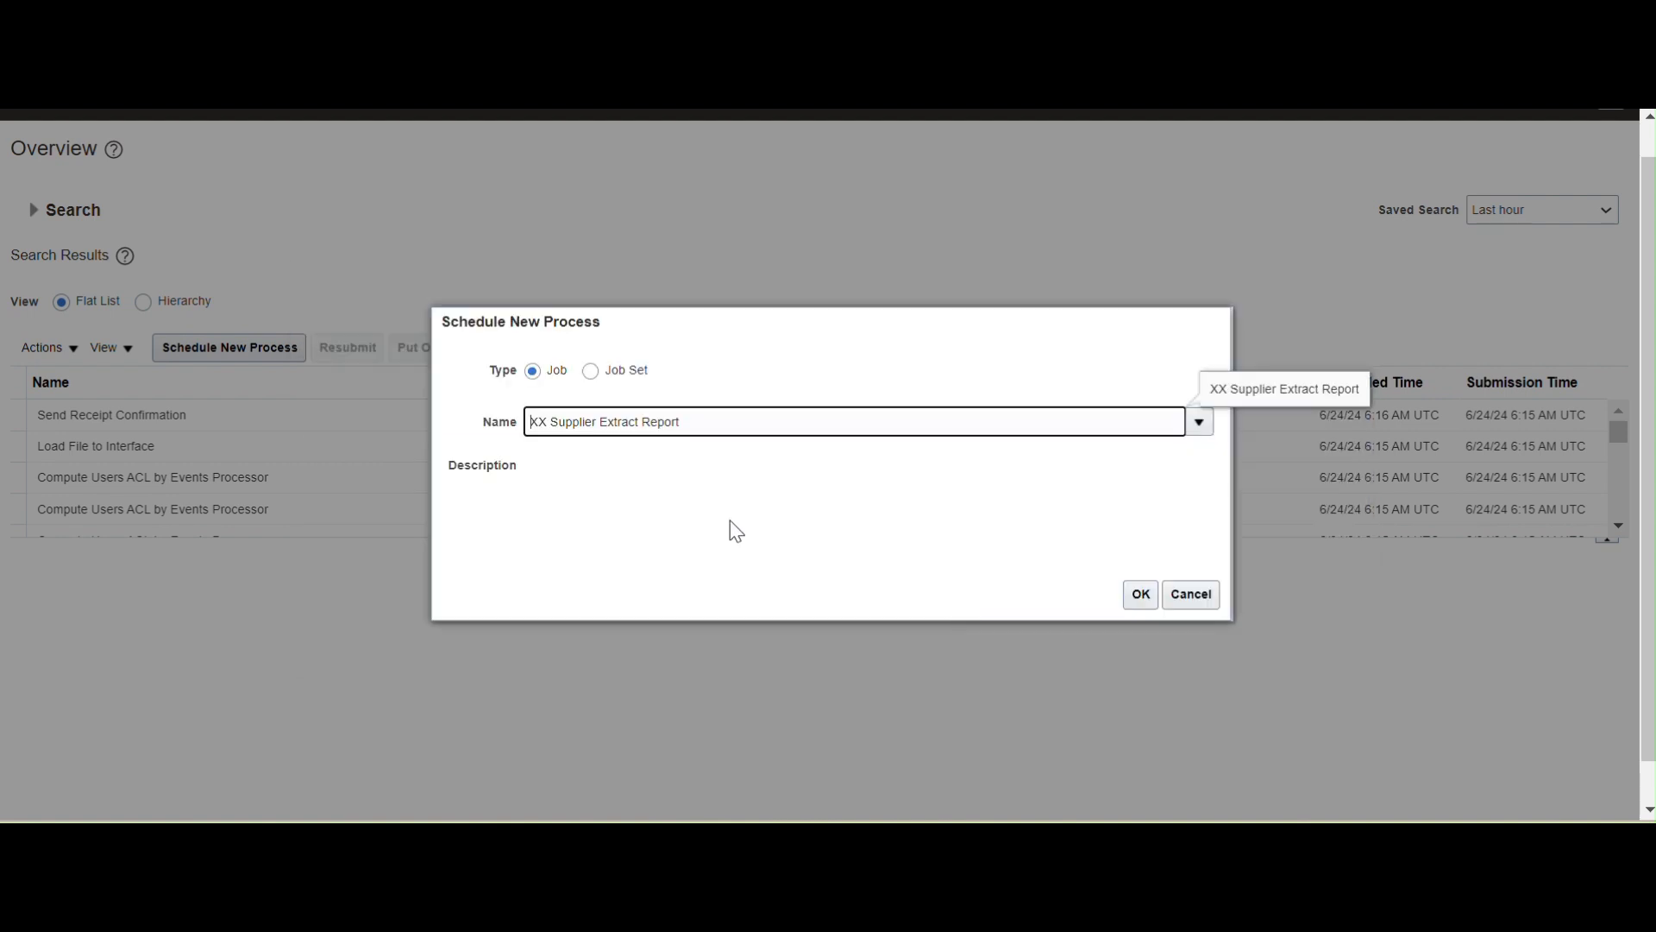
Enter Dell Computers as the Supplier Name parameter in Process Details.
left_click(1140, 595)
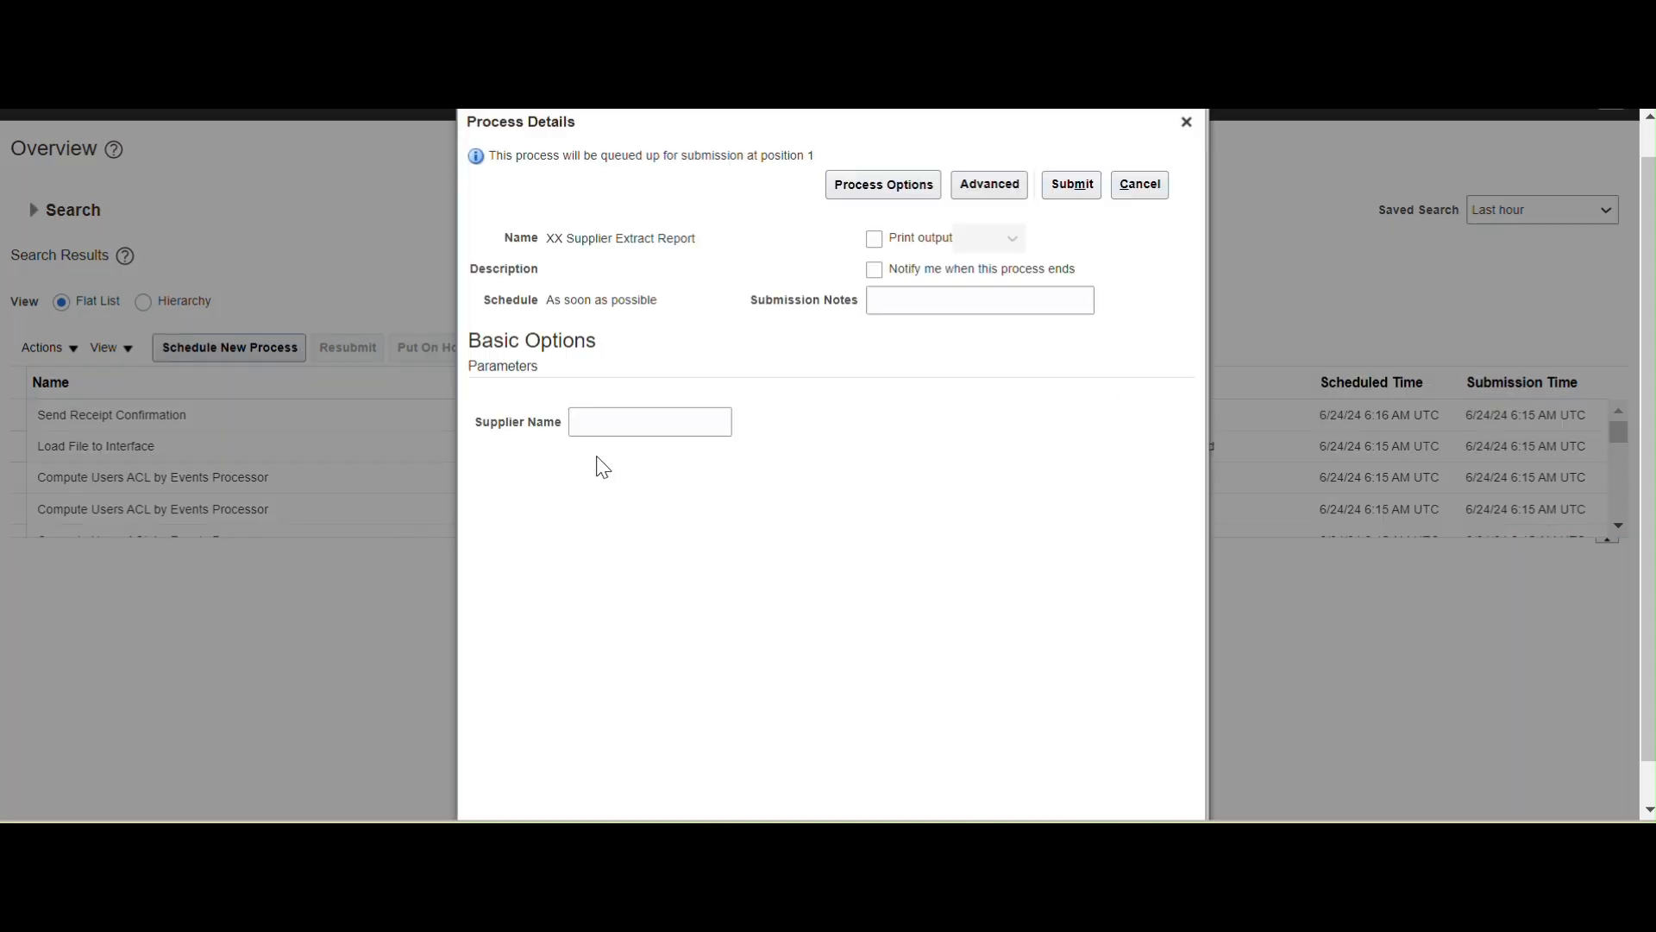
left_click(628, 427)
type("Dell Computers")
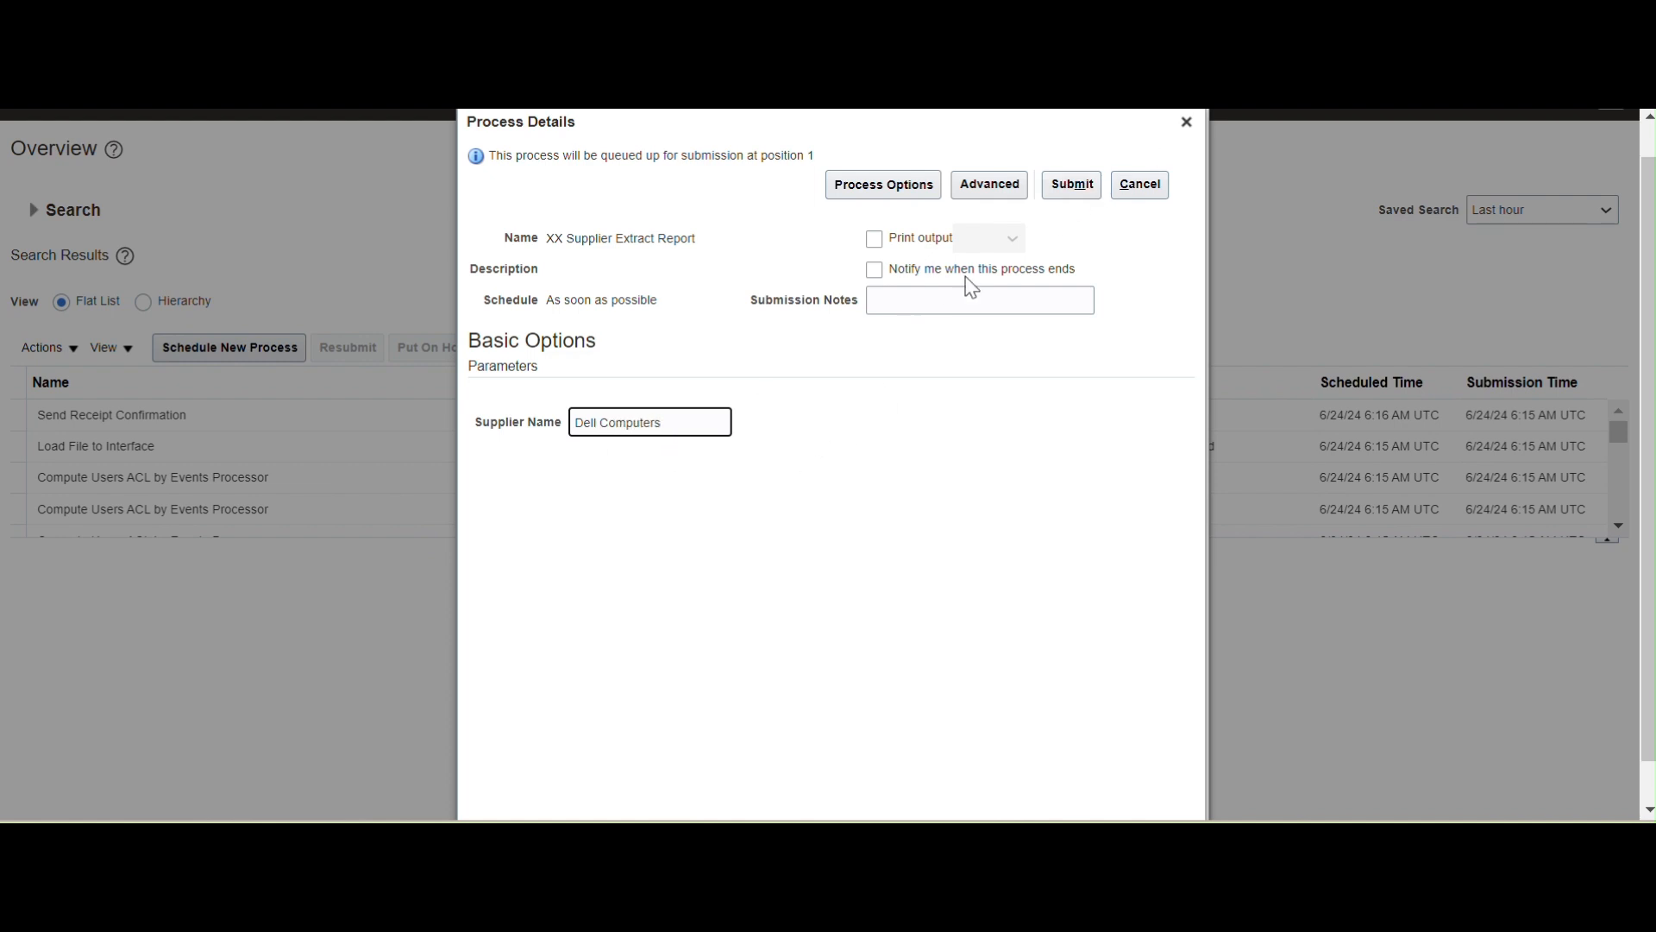
Submit process 6459438 and refresh Scheduled Processes until its status shows Error.
left_click(1072, 185)
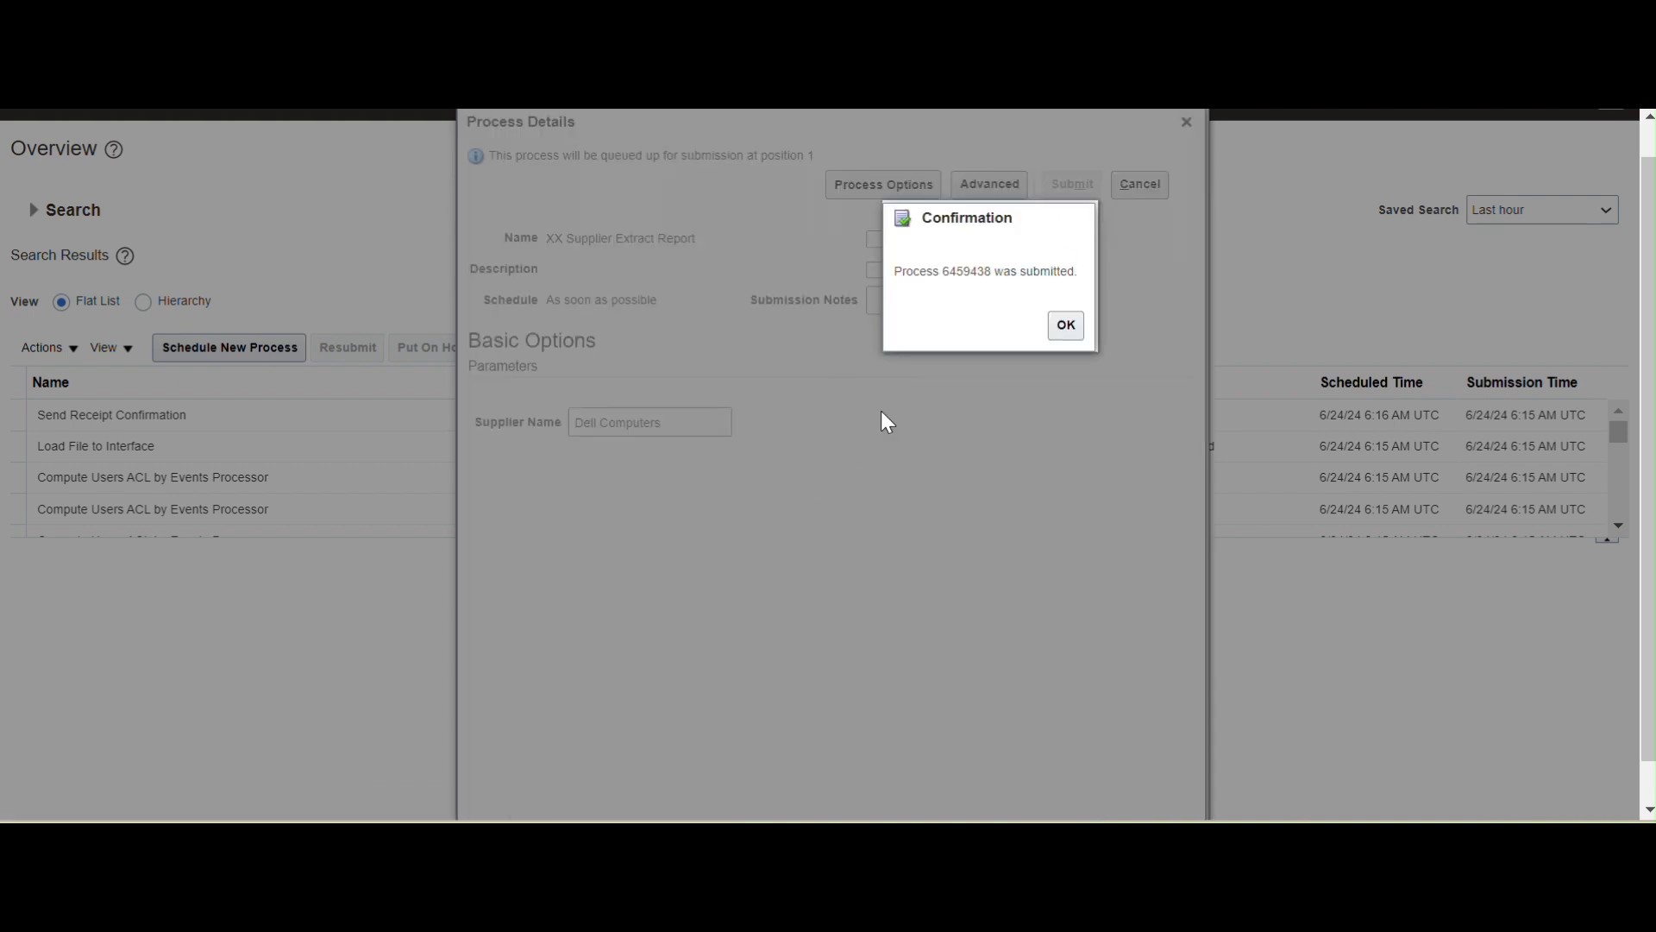
left_click(1066, 325)
left_click(808, 352)
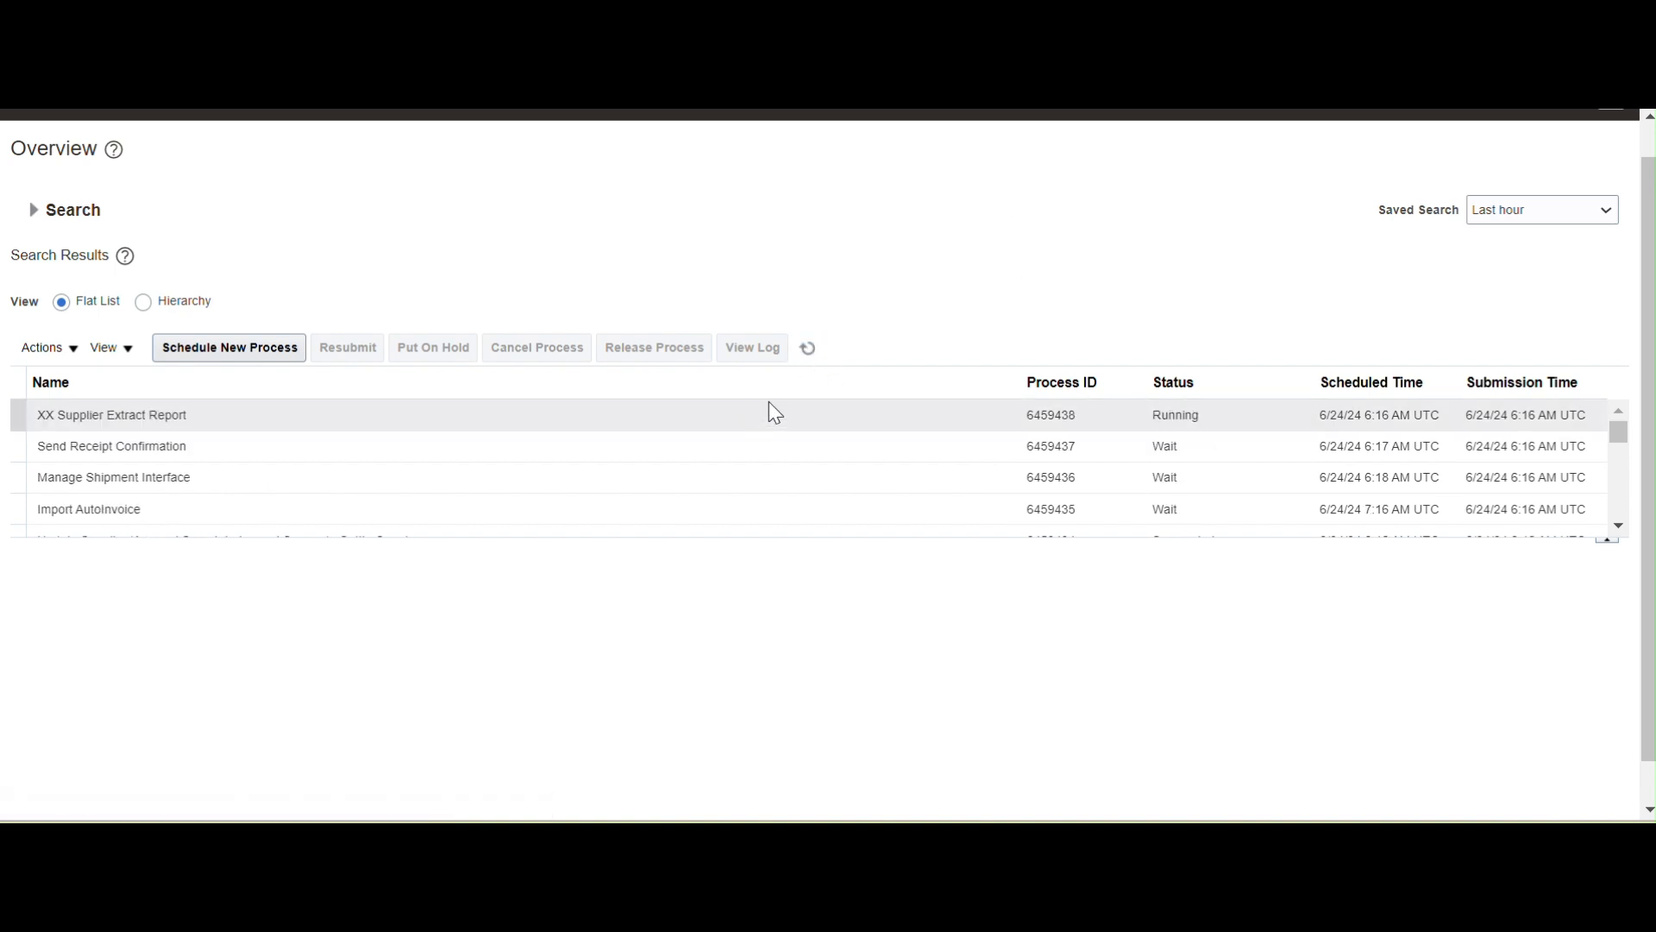
left_click(312, 417)
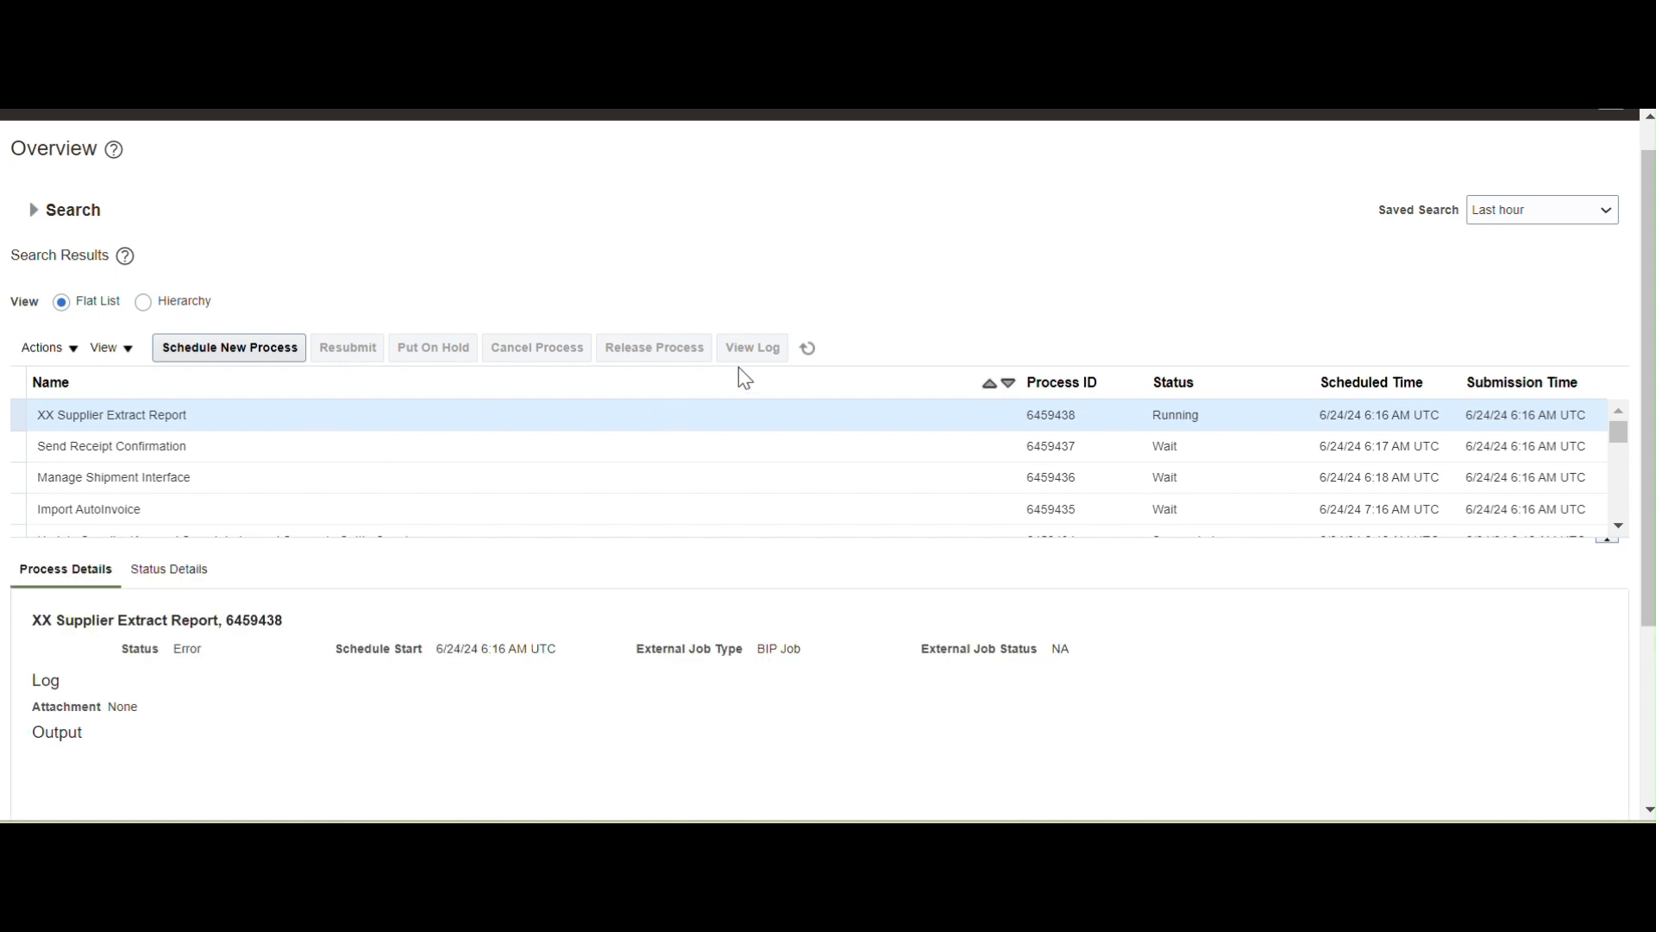
left_click(811, 349)
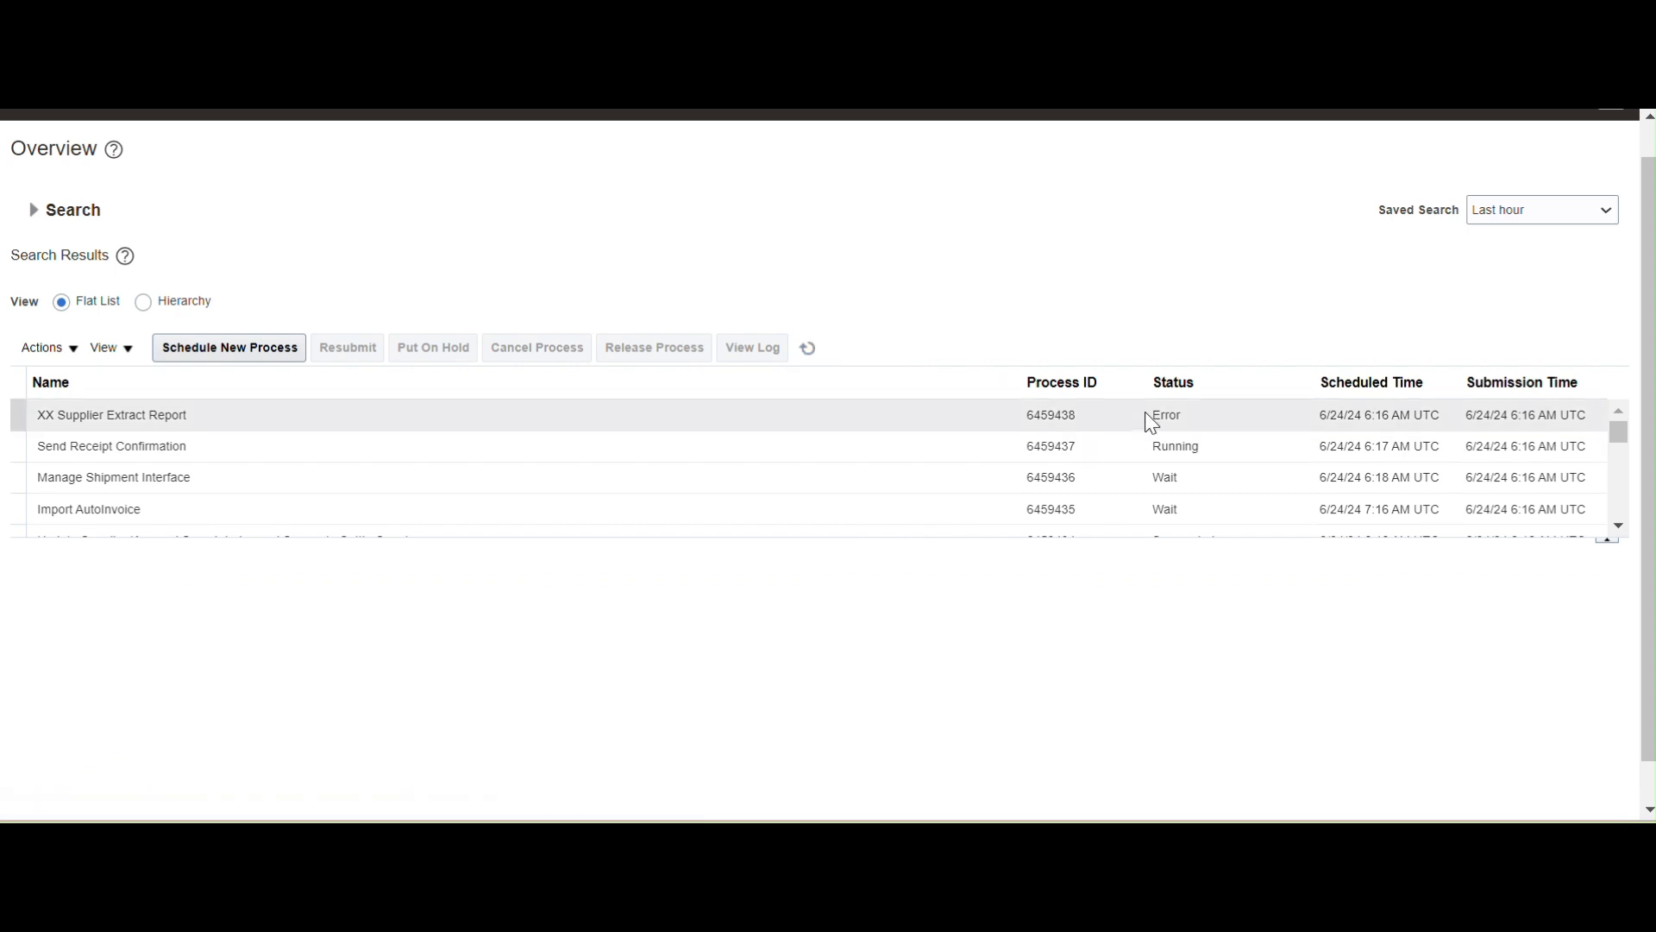
left_click_drag(1649, 500, 1649, 561)
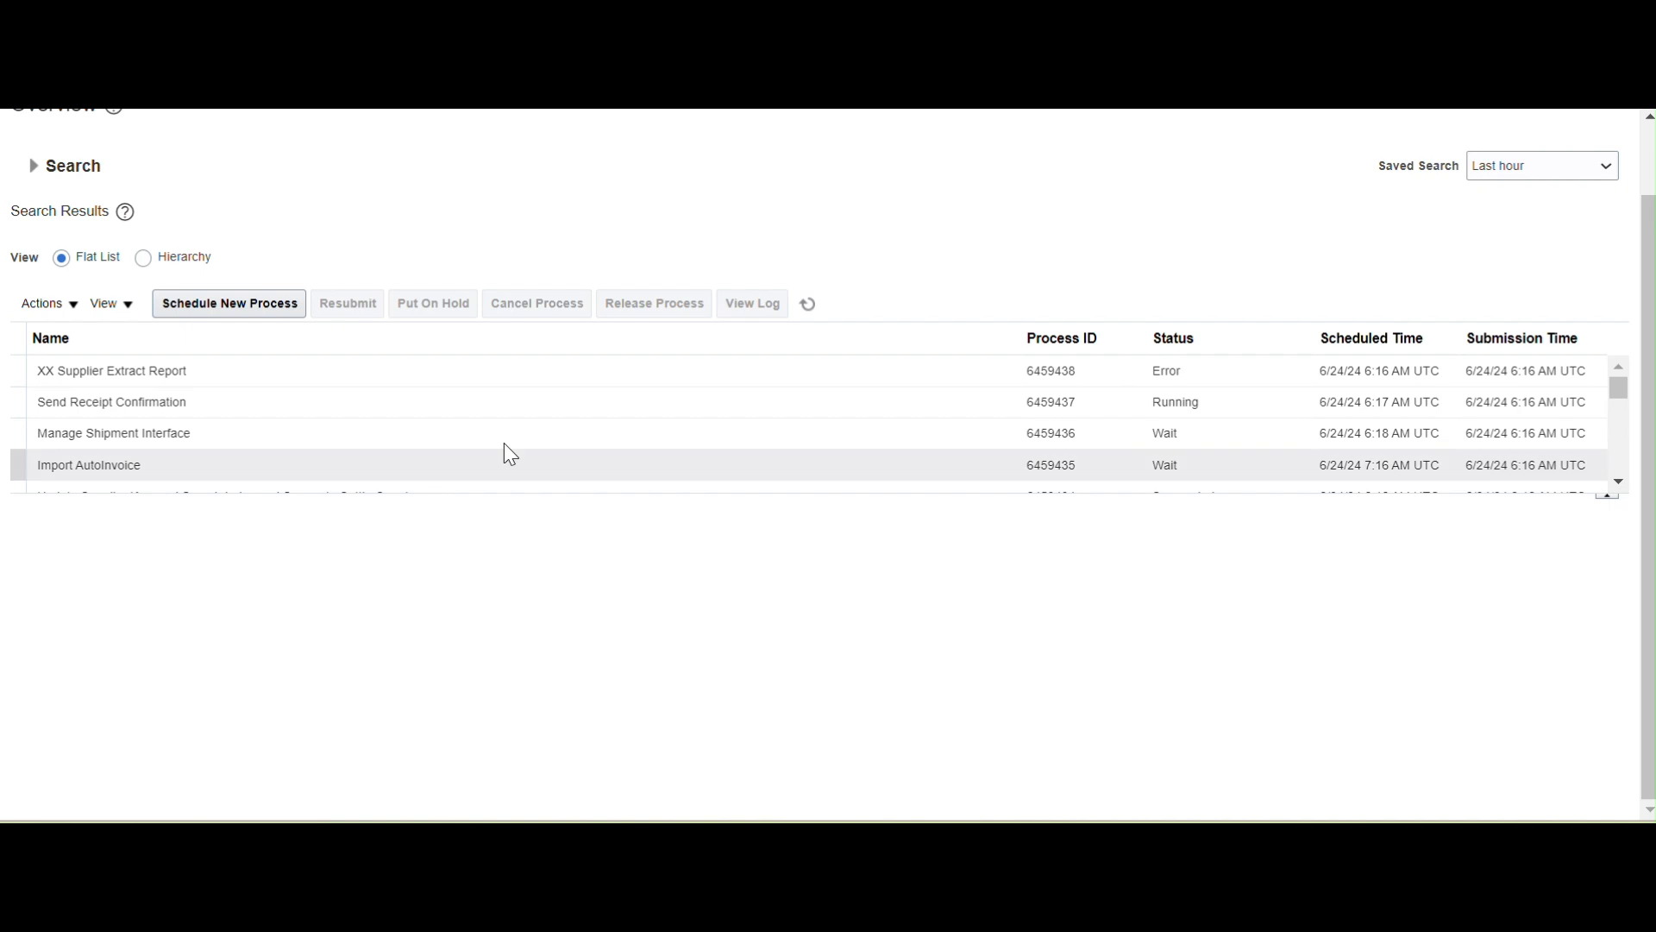
Inspect process 6459438's failed PDF output and read the 'Could not apply digital signature' error.
left_click(555, 367)
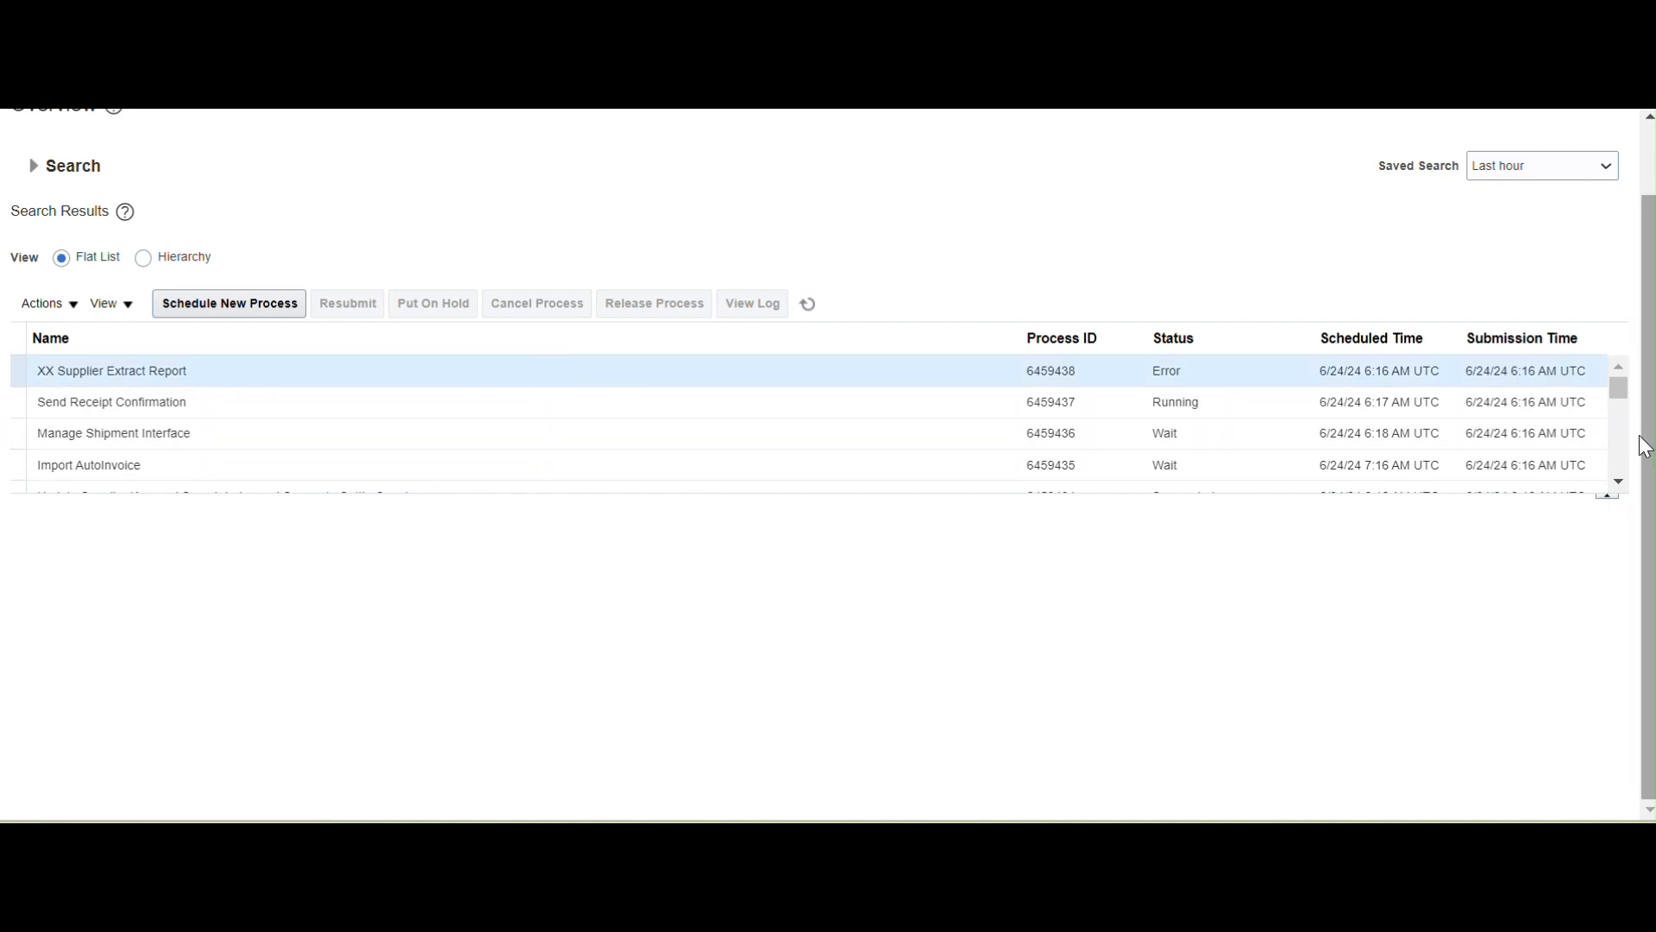
scroll(873, 713, "down", 1)
scroll(874, 712, "down", 3)
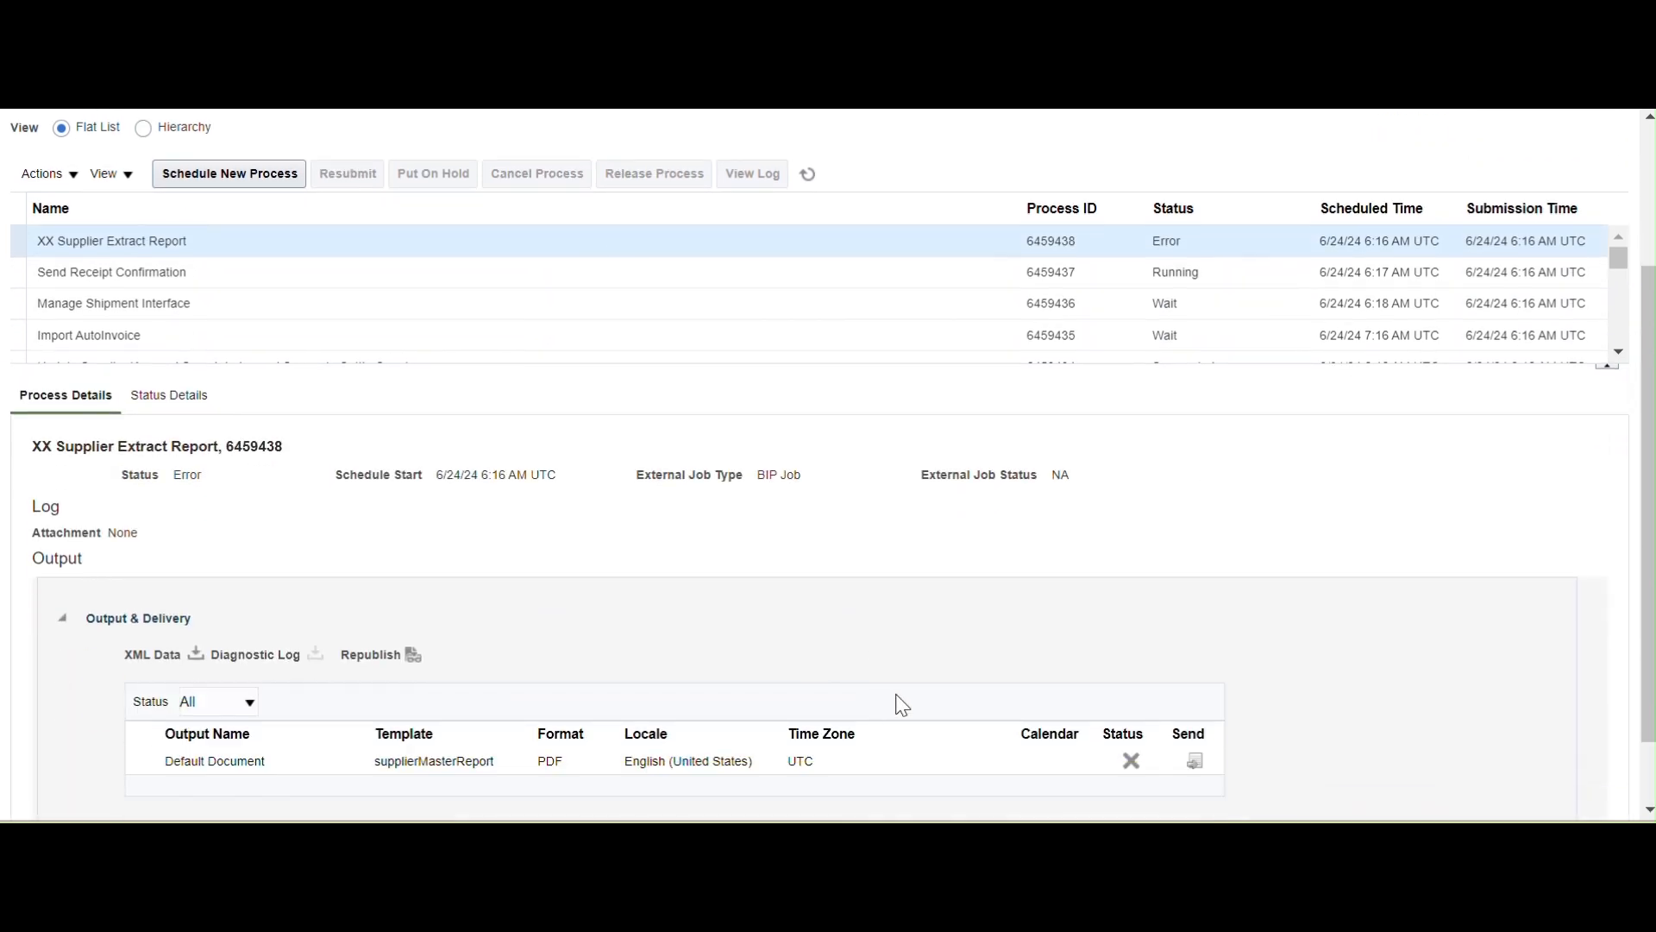
left_click(1134, 675)
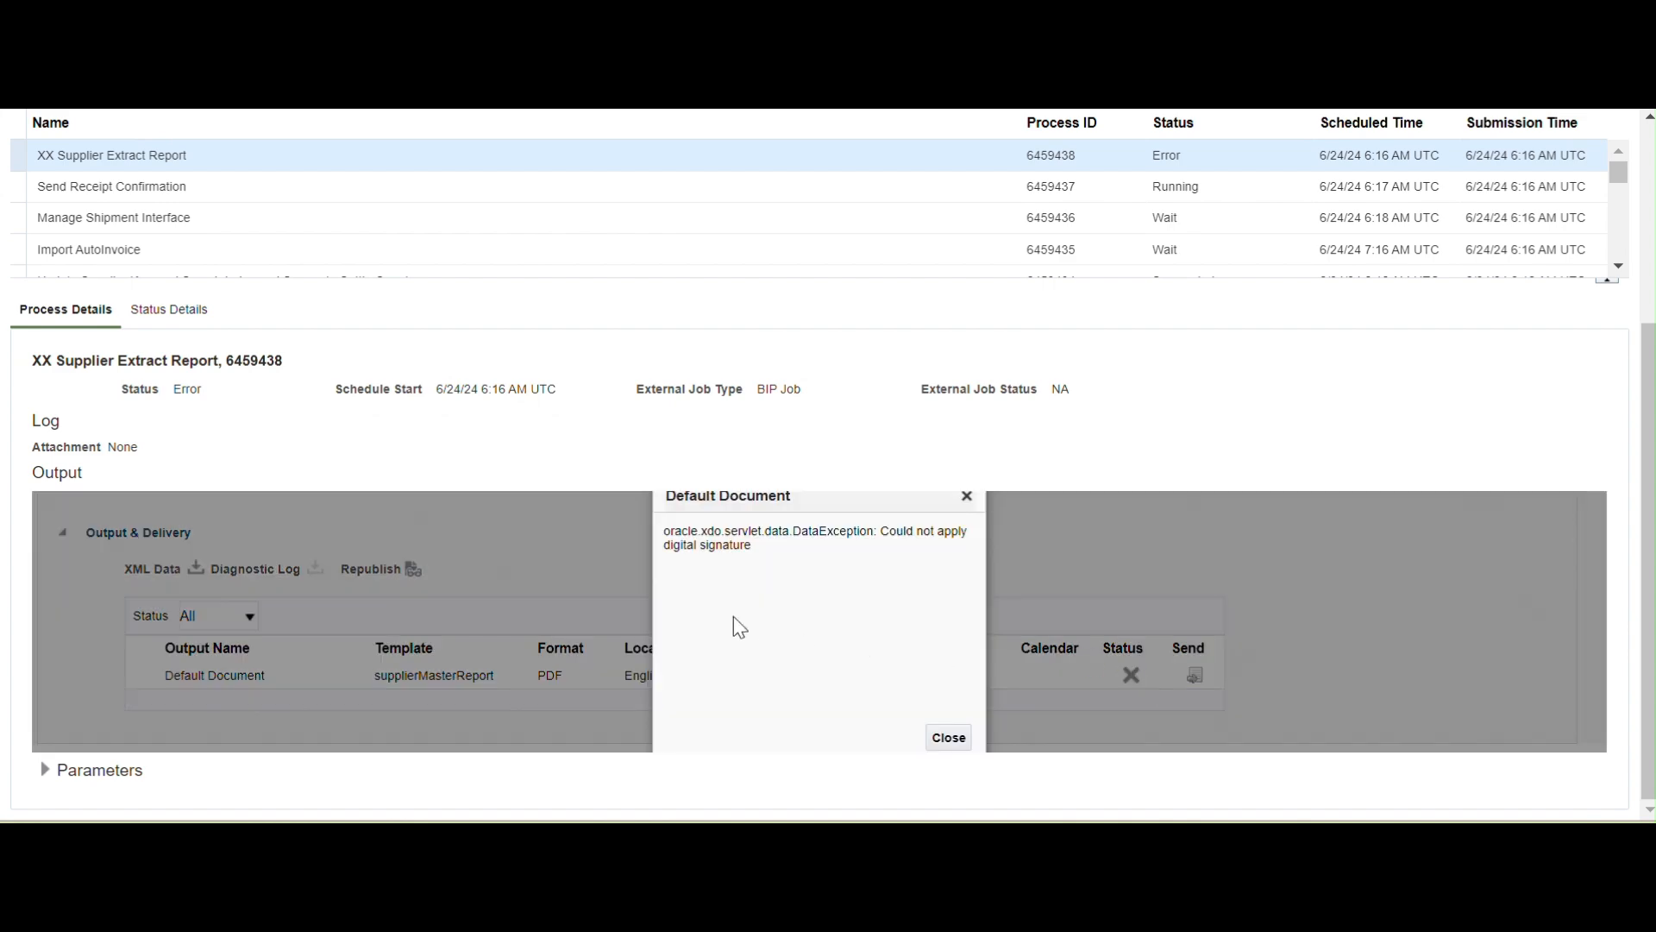
left_click_drag(890, 531, 948, 564)
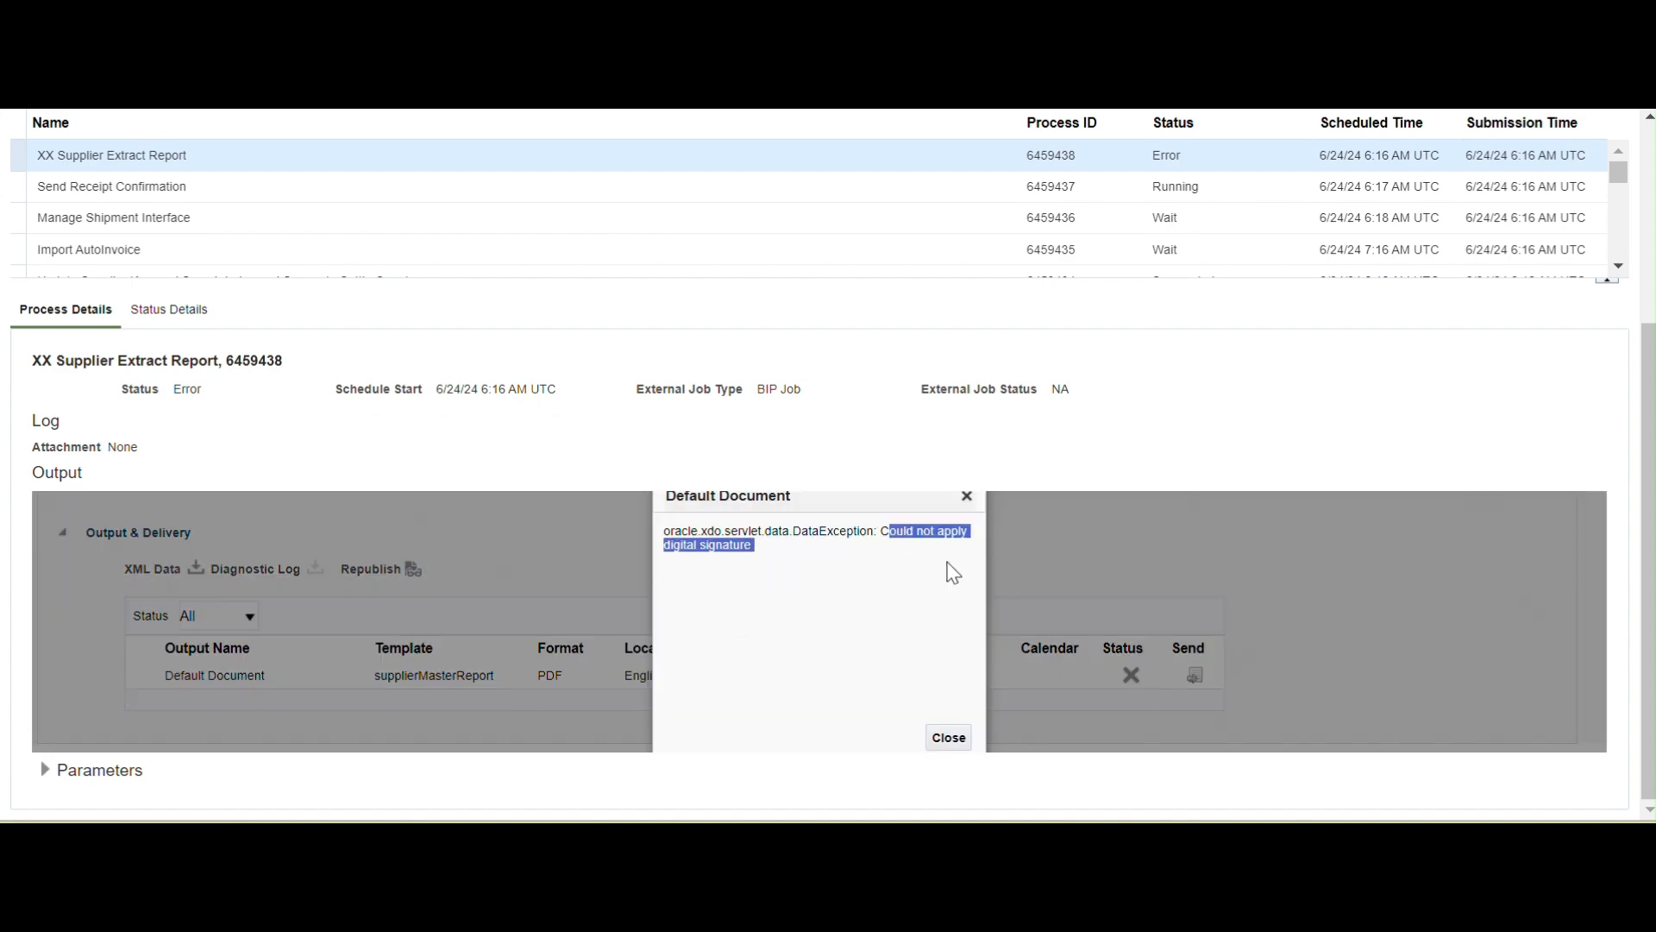
left_click(967, 497)
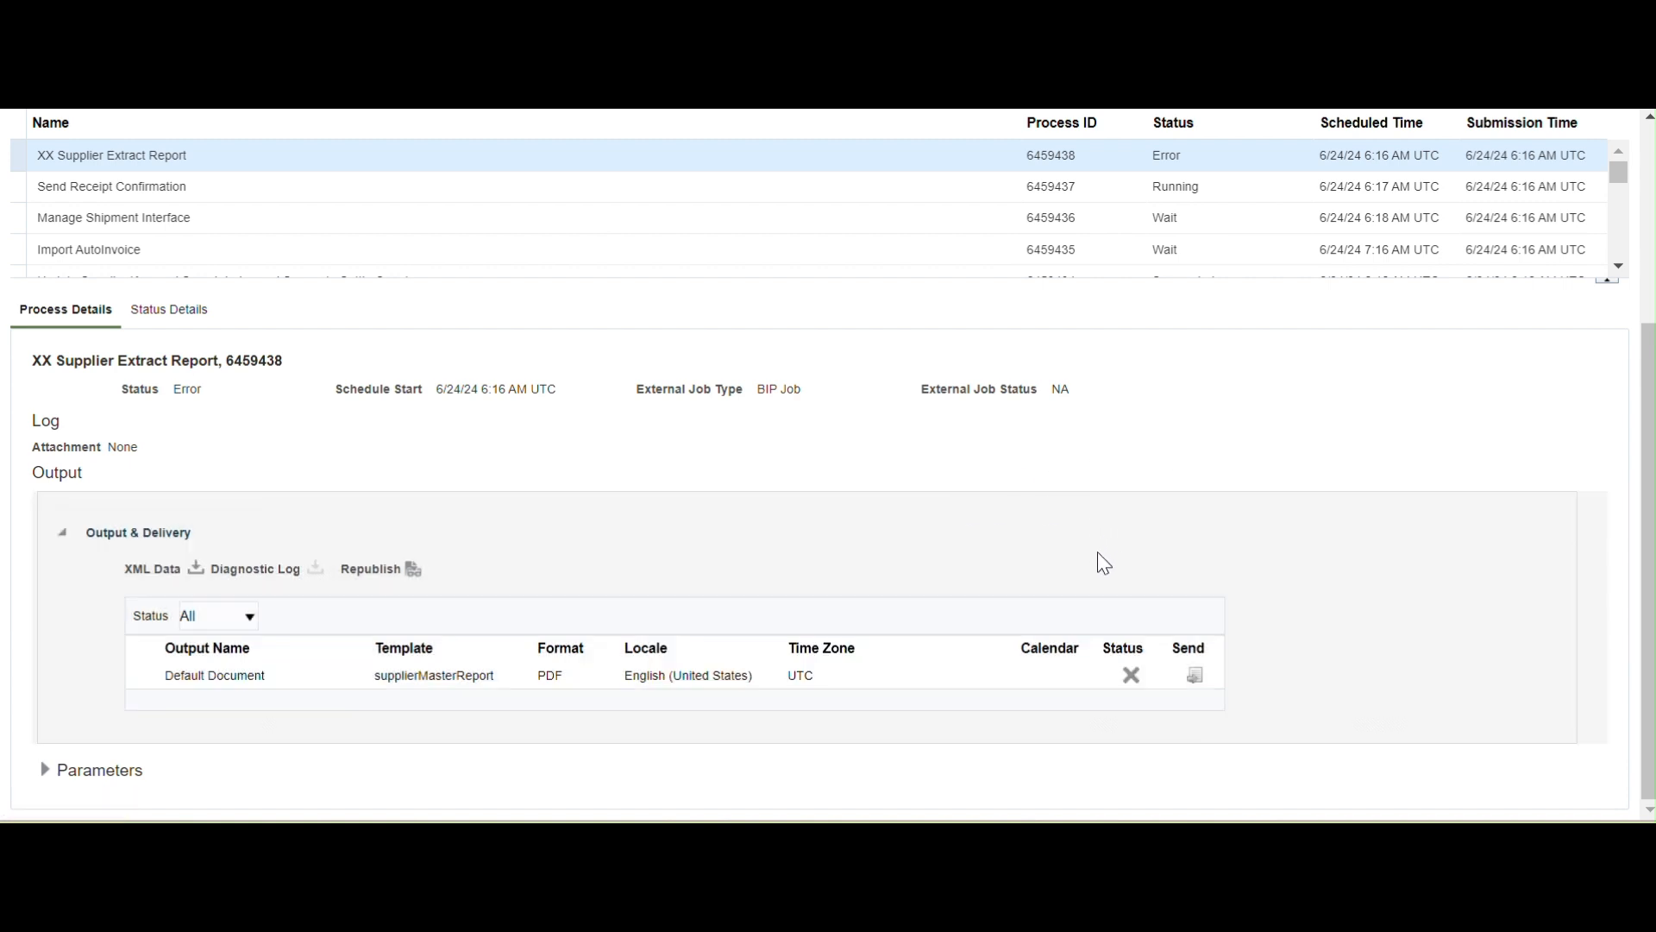
scroll(889, 596, "up", 2)
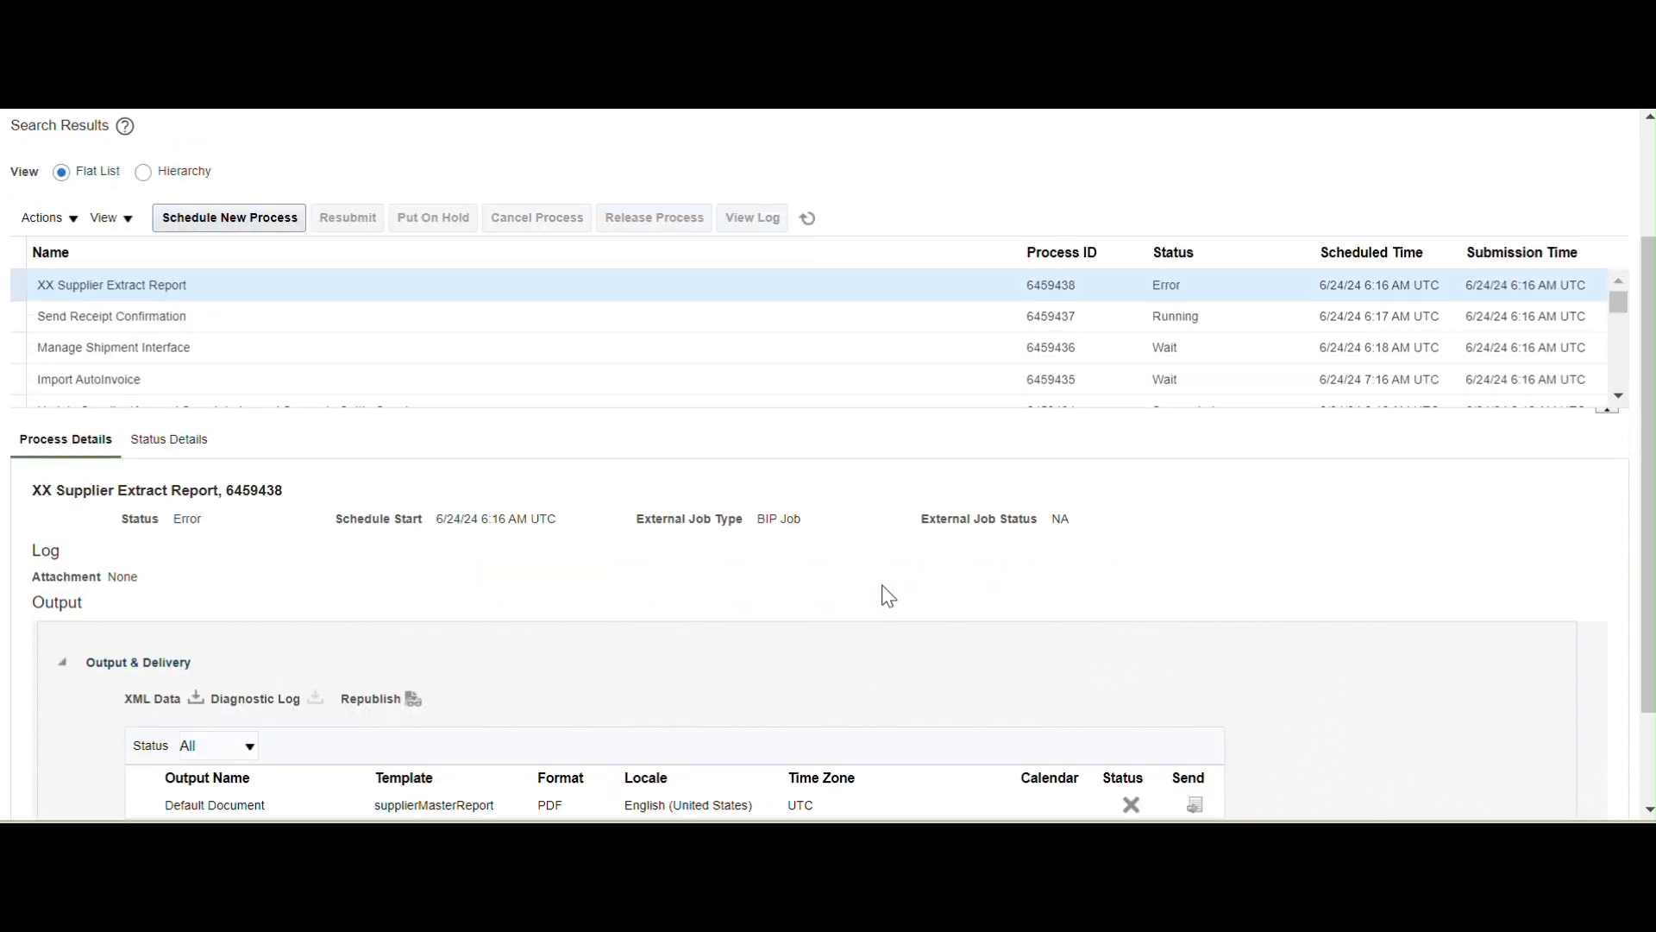
scroll(731, 592, "down", 2)
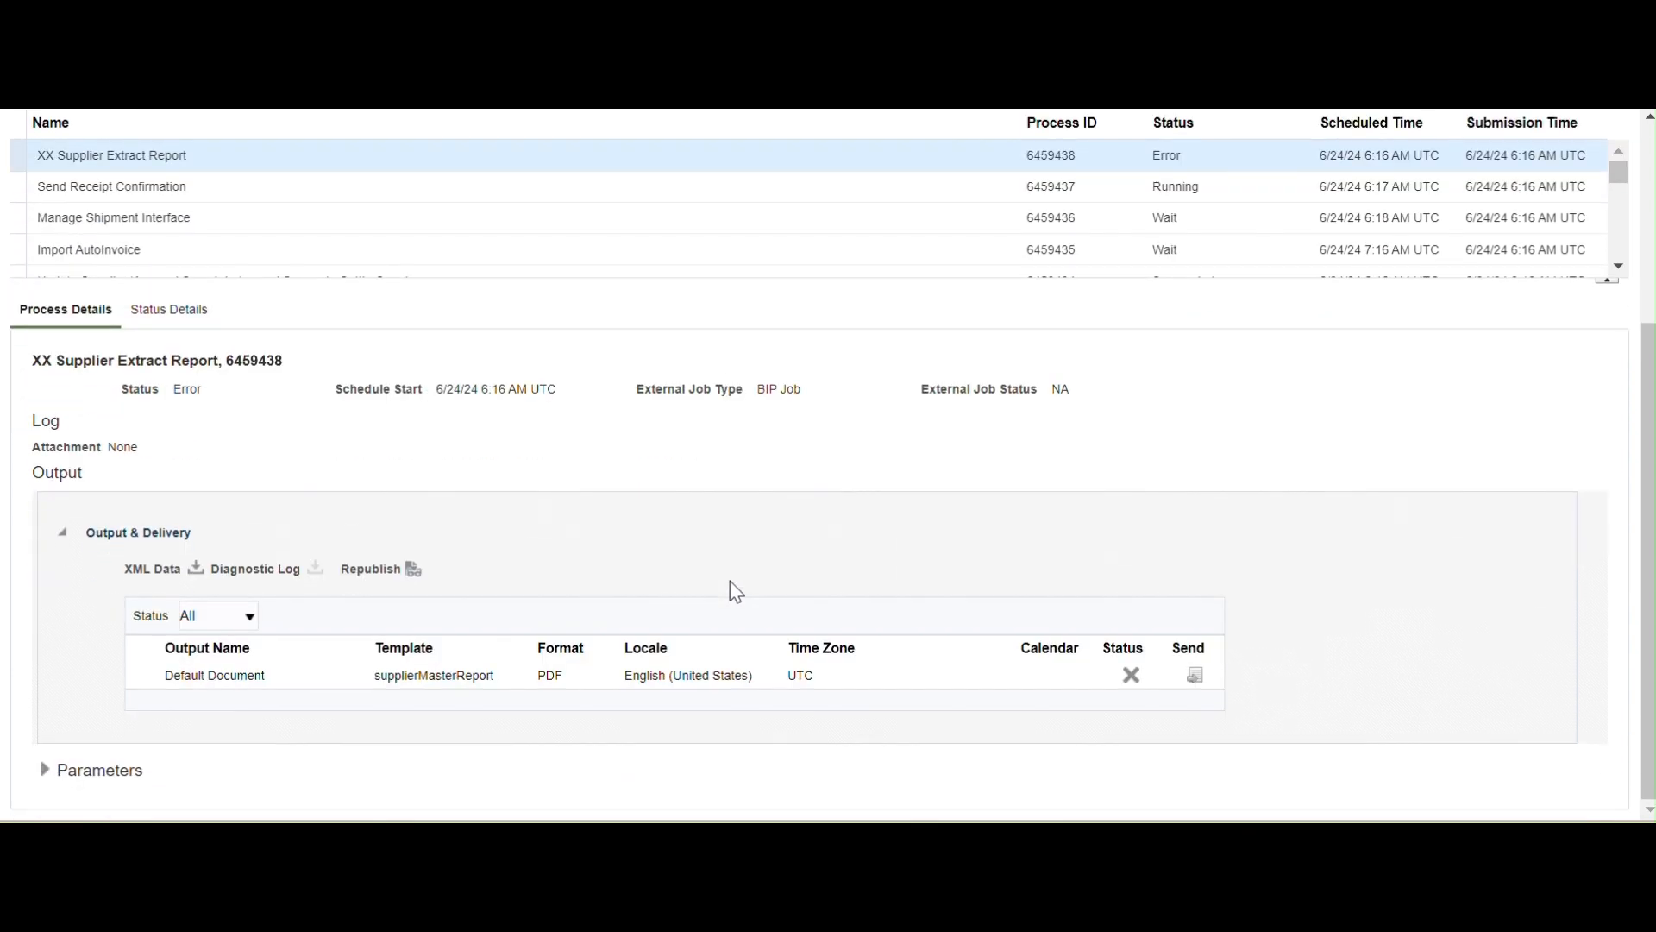
Republish the output and scroll the six-page supplierMasterReport PDF for Dell Computers in a maximized viewer.
left_click(414, 570)
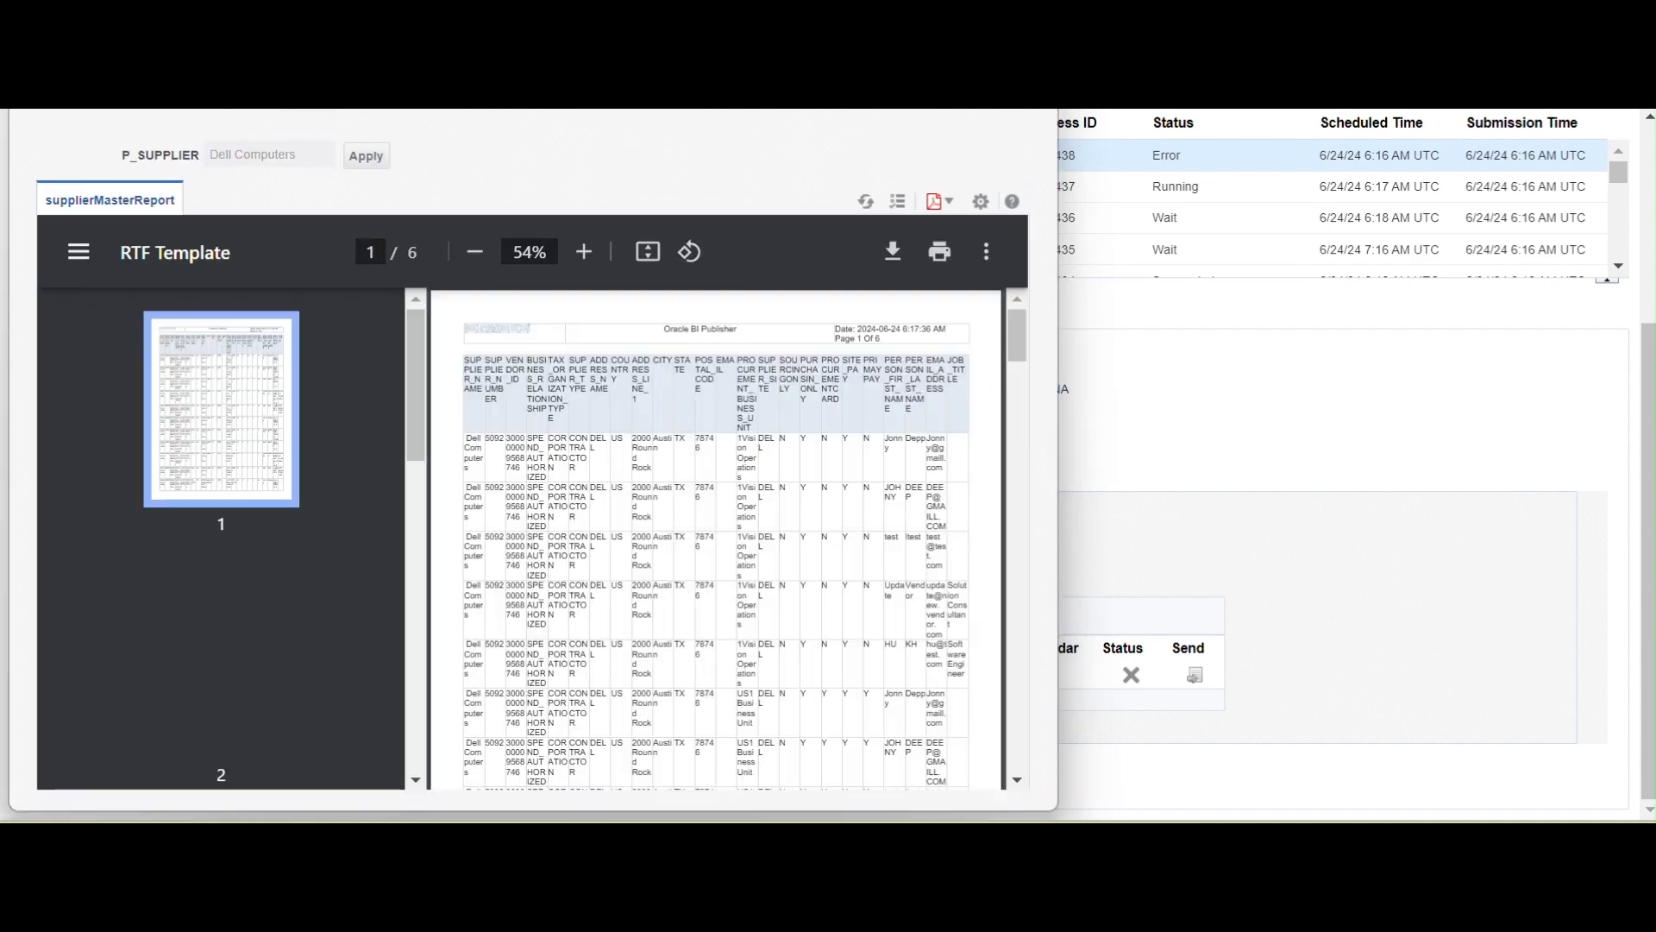
left_click(971, 84)
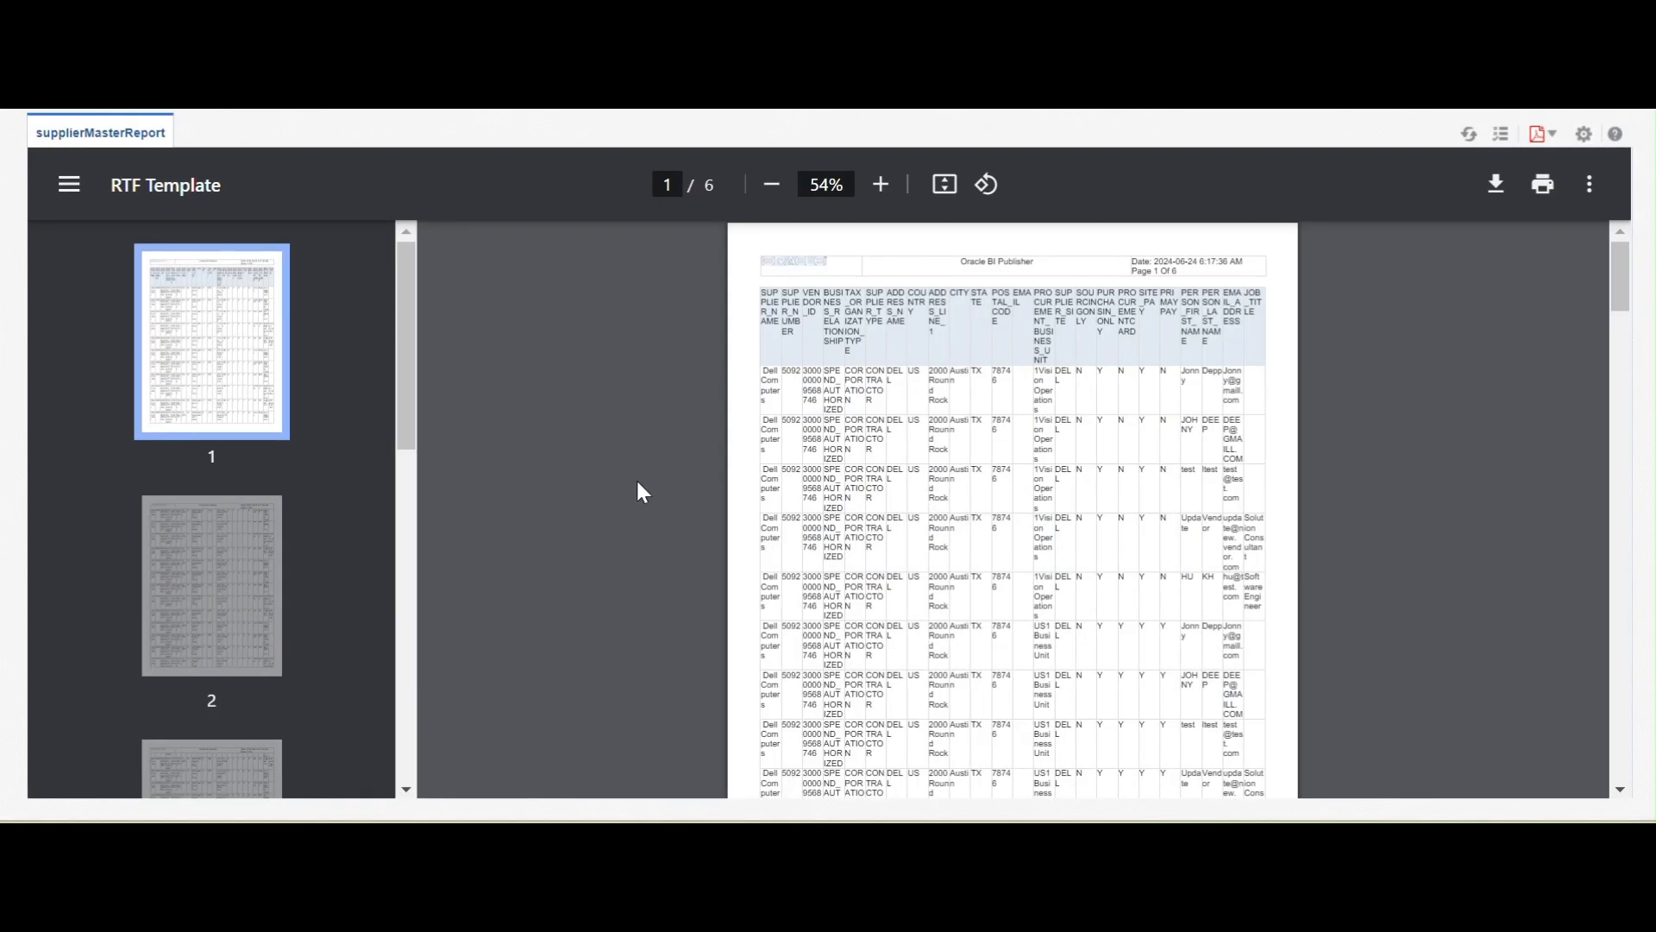
scroll(552, 552, "down", 5)
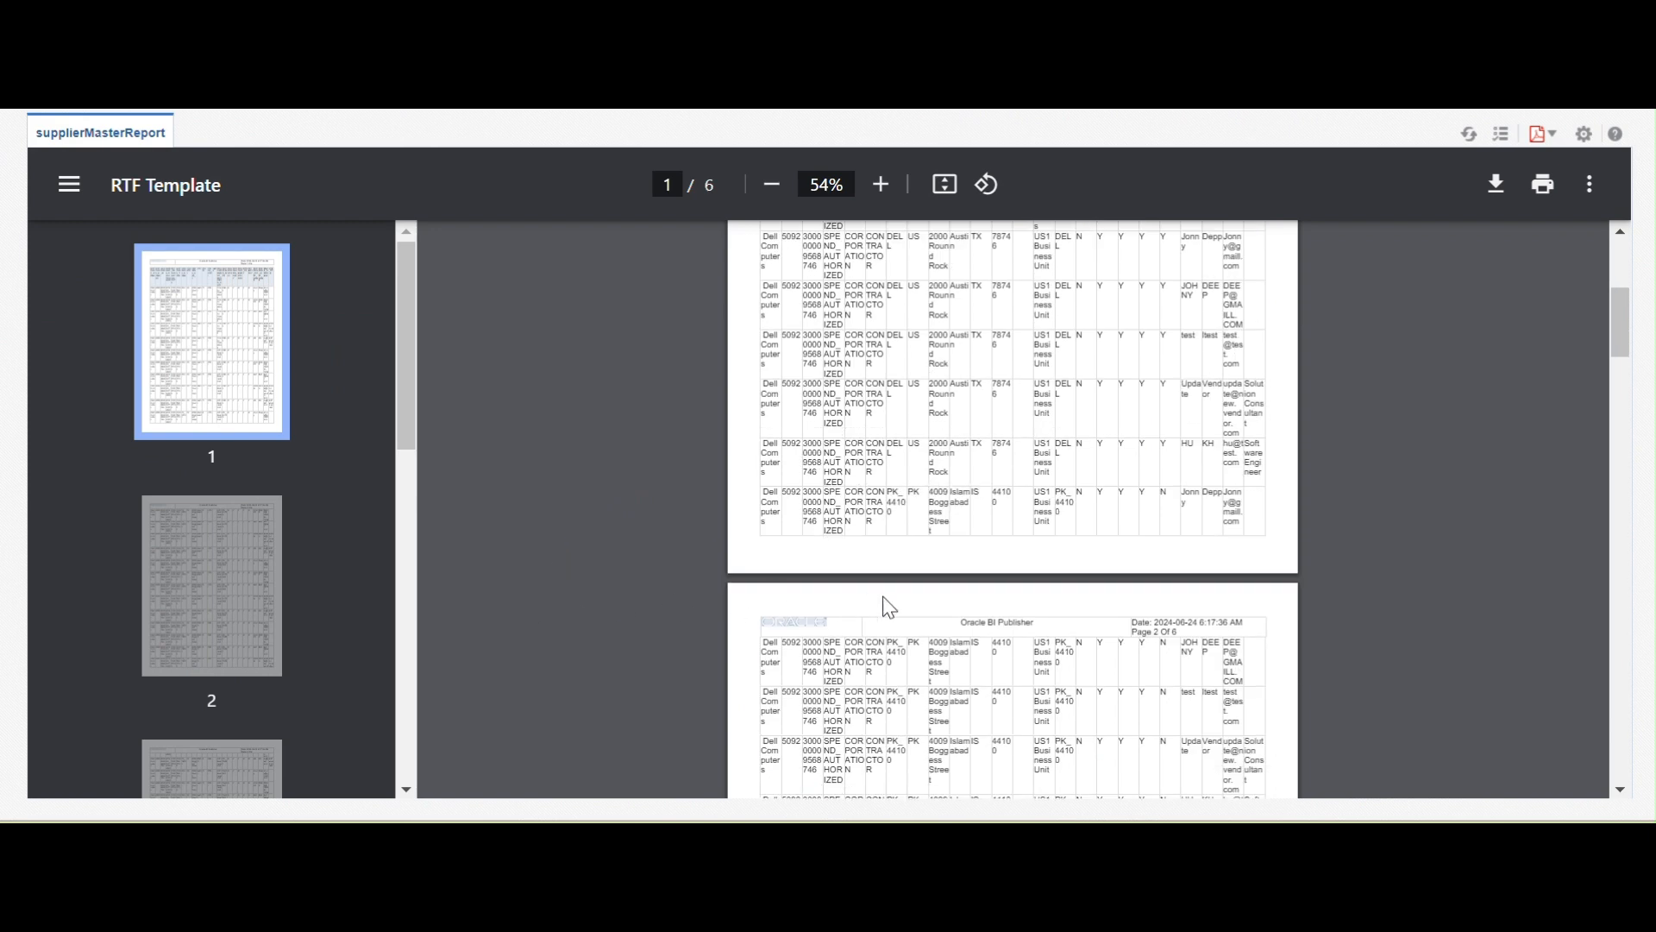
scroll(733, 598, "up", 3)
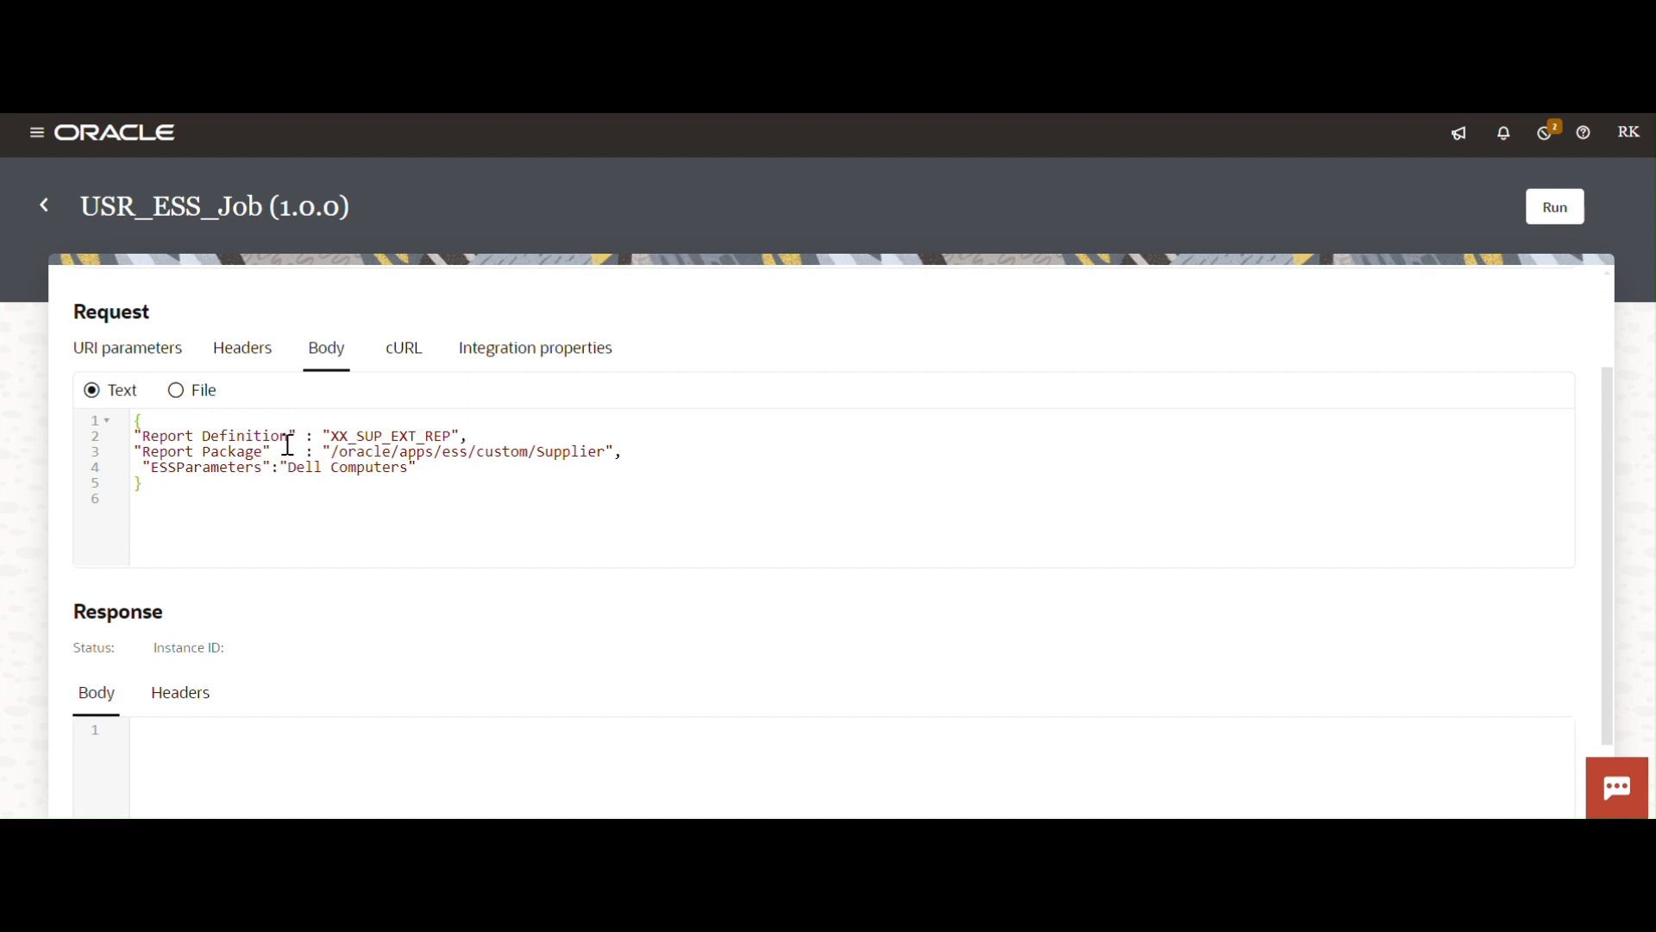
Run the USR_ESS_Job test with XX_SUP_EXT_REP and review the 500 no-access-to-job-definition error.
left_click_drag(331, 436, 458, 439)
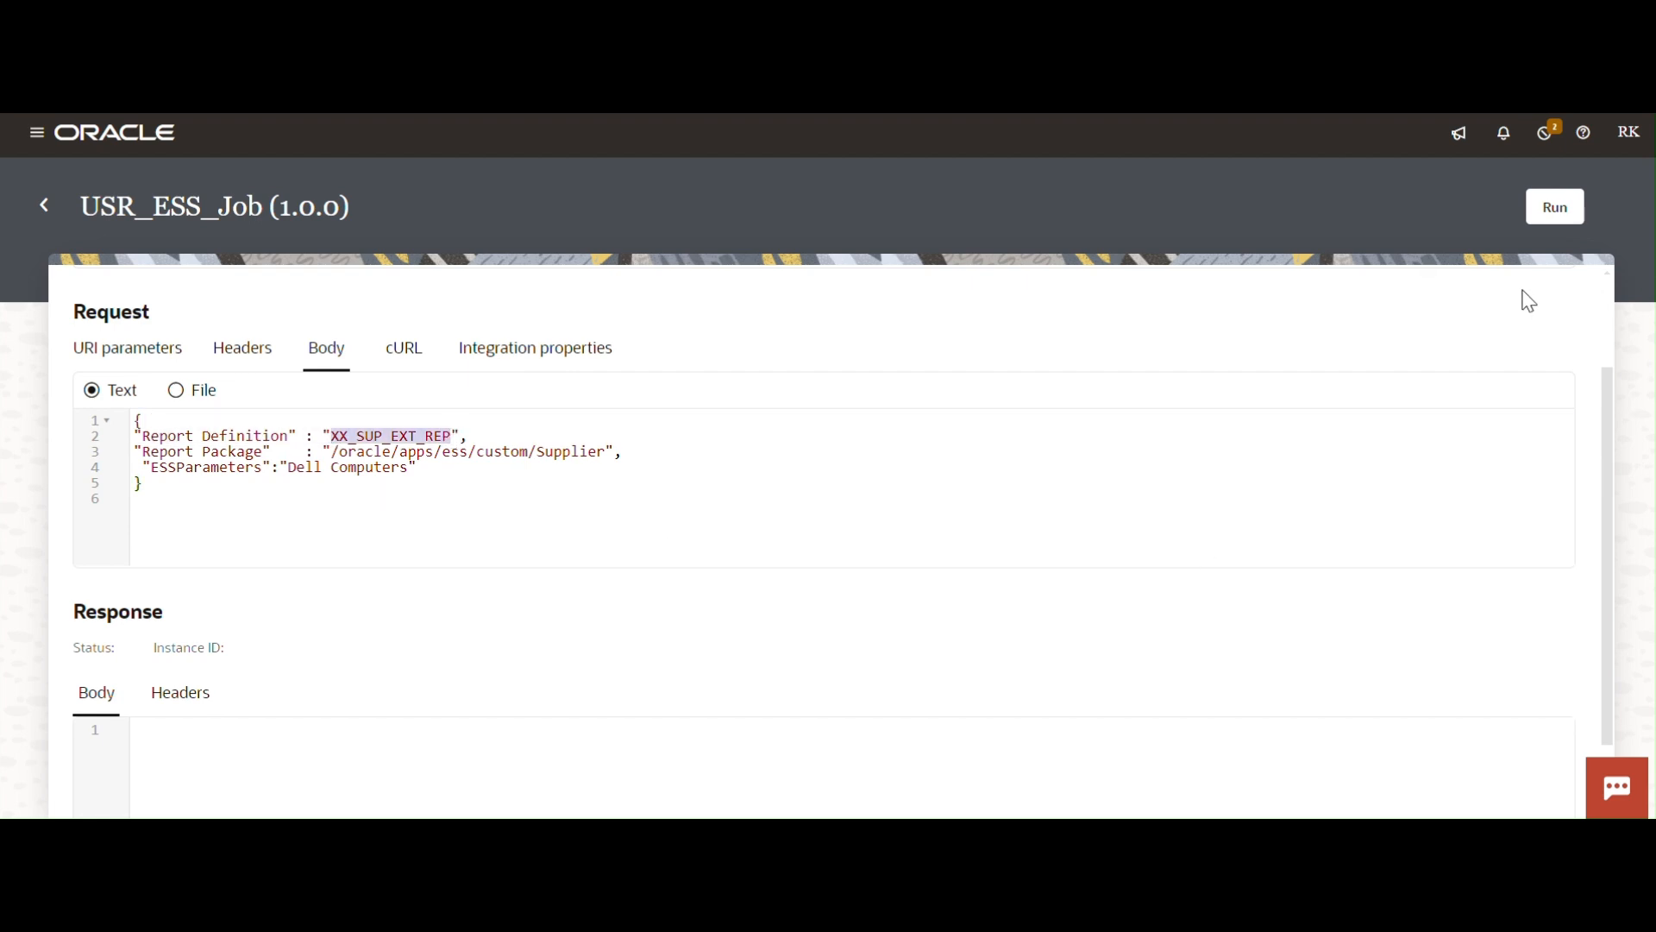
left_click(1556, 226)
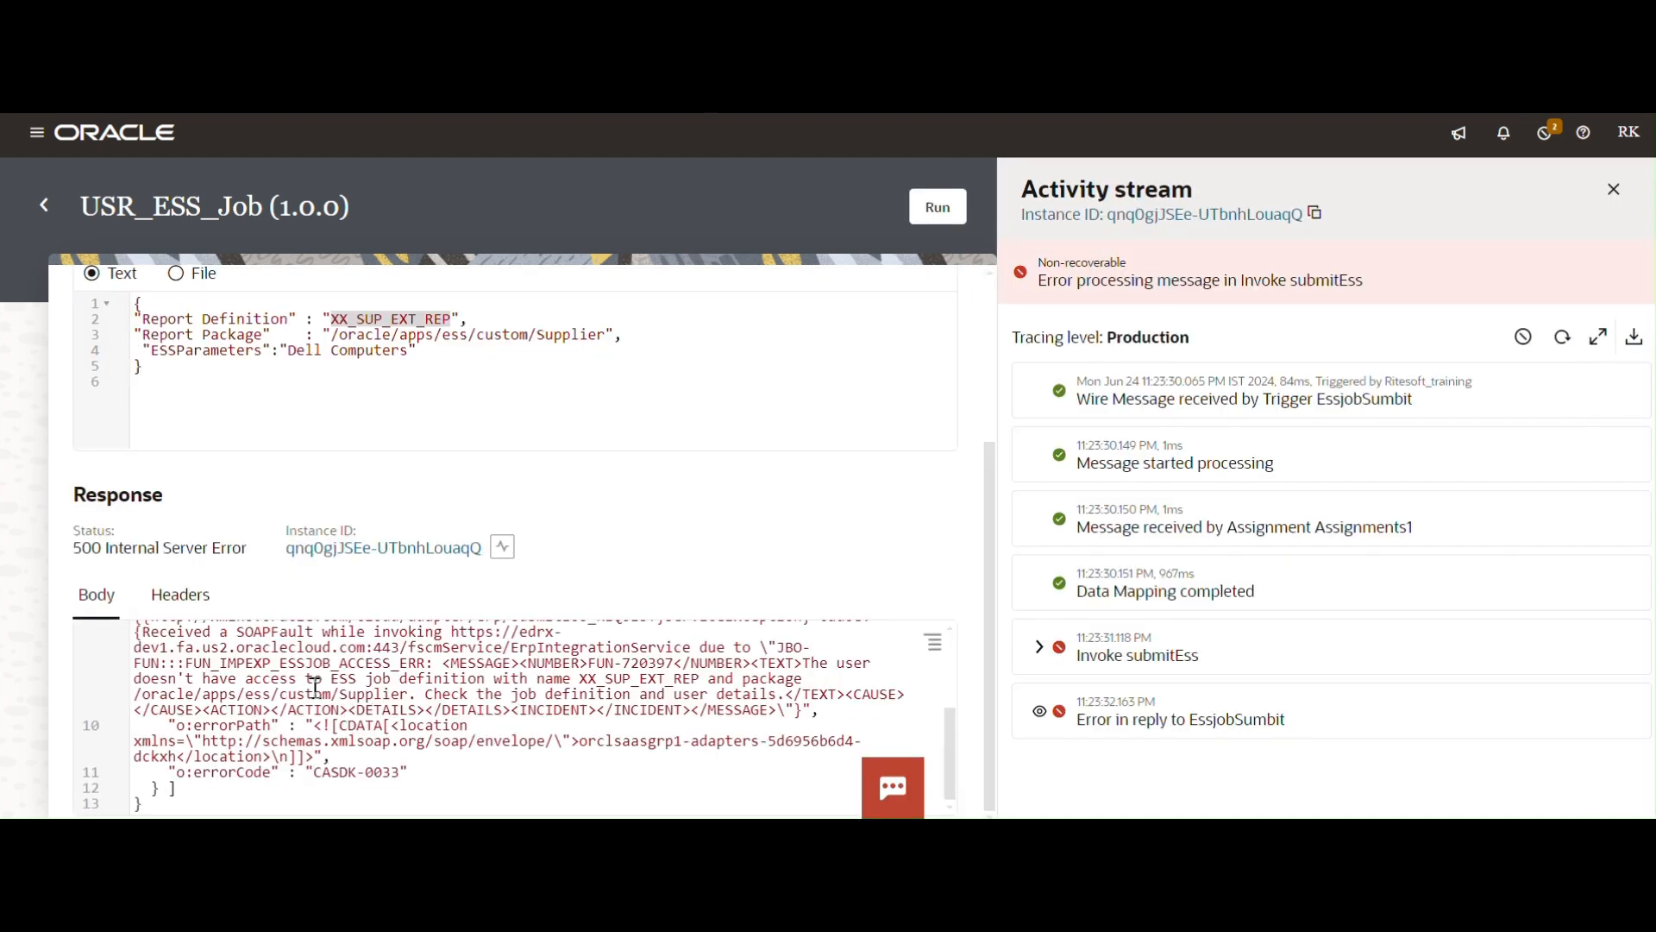
mouse_move(806, 664)
left_mouse_down()
mouse_move(423, 687)
mouse_move(831, 684)
left_mouse_up()
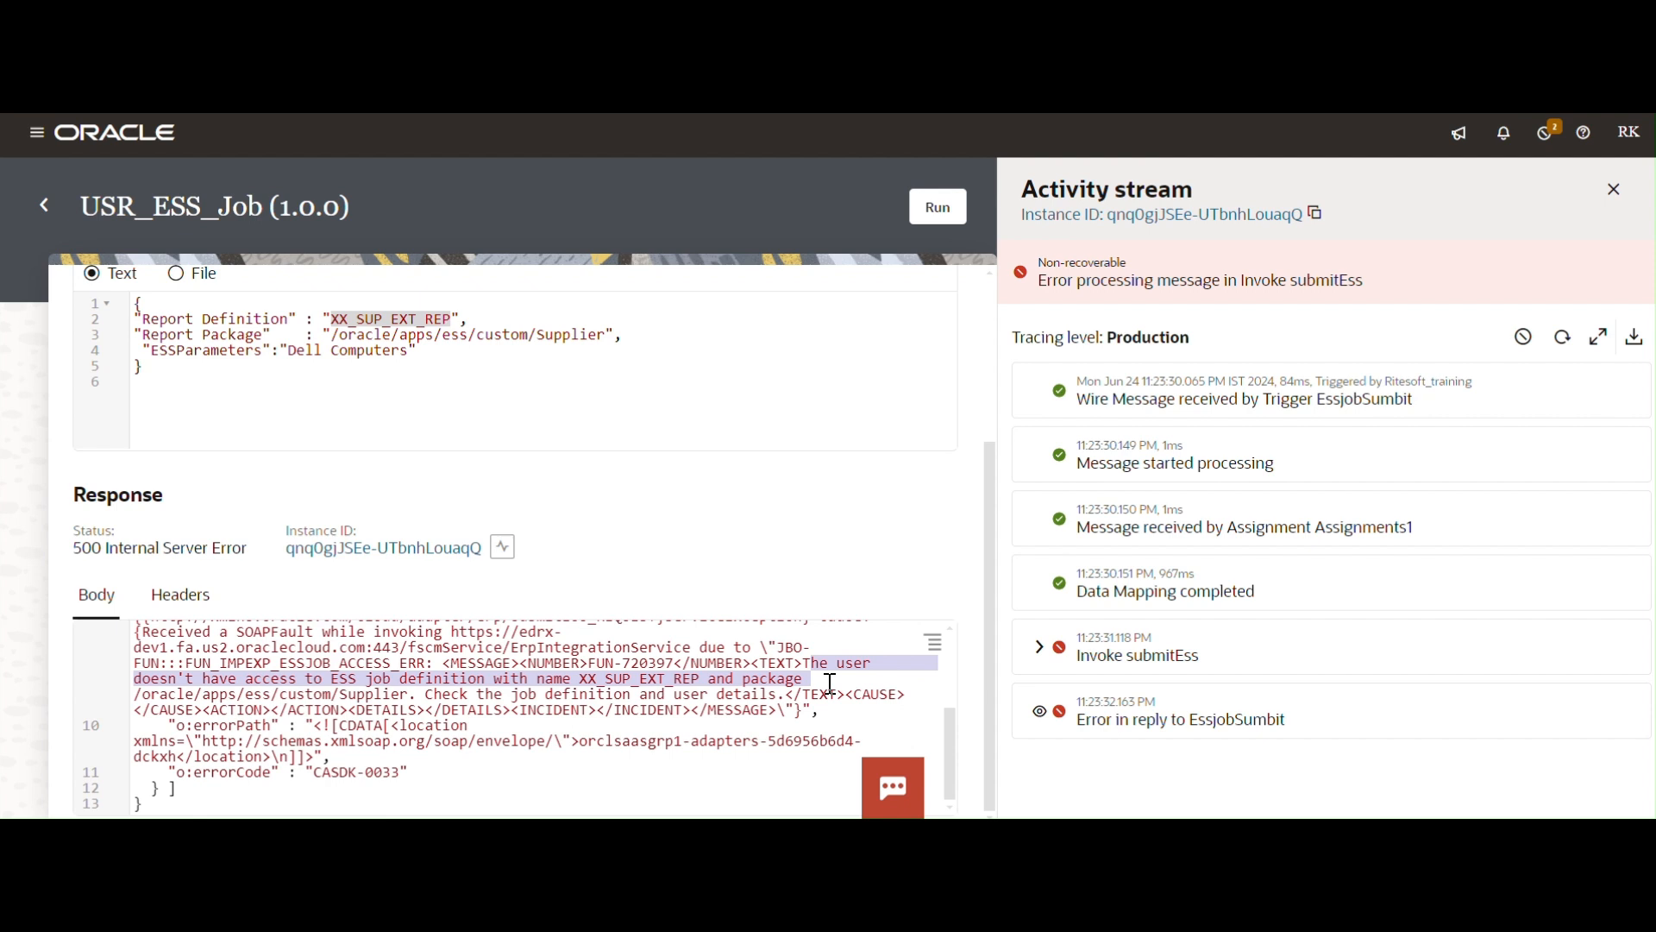
left_click(831, 684)
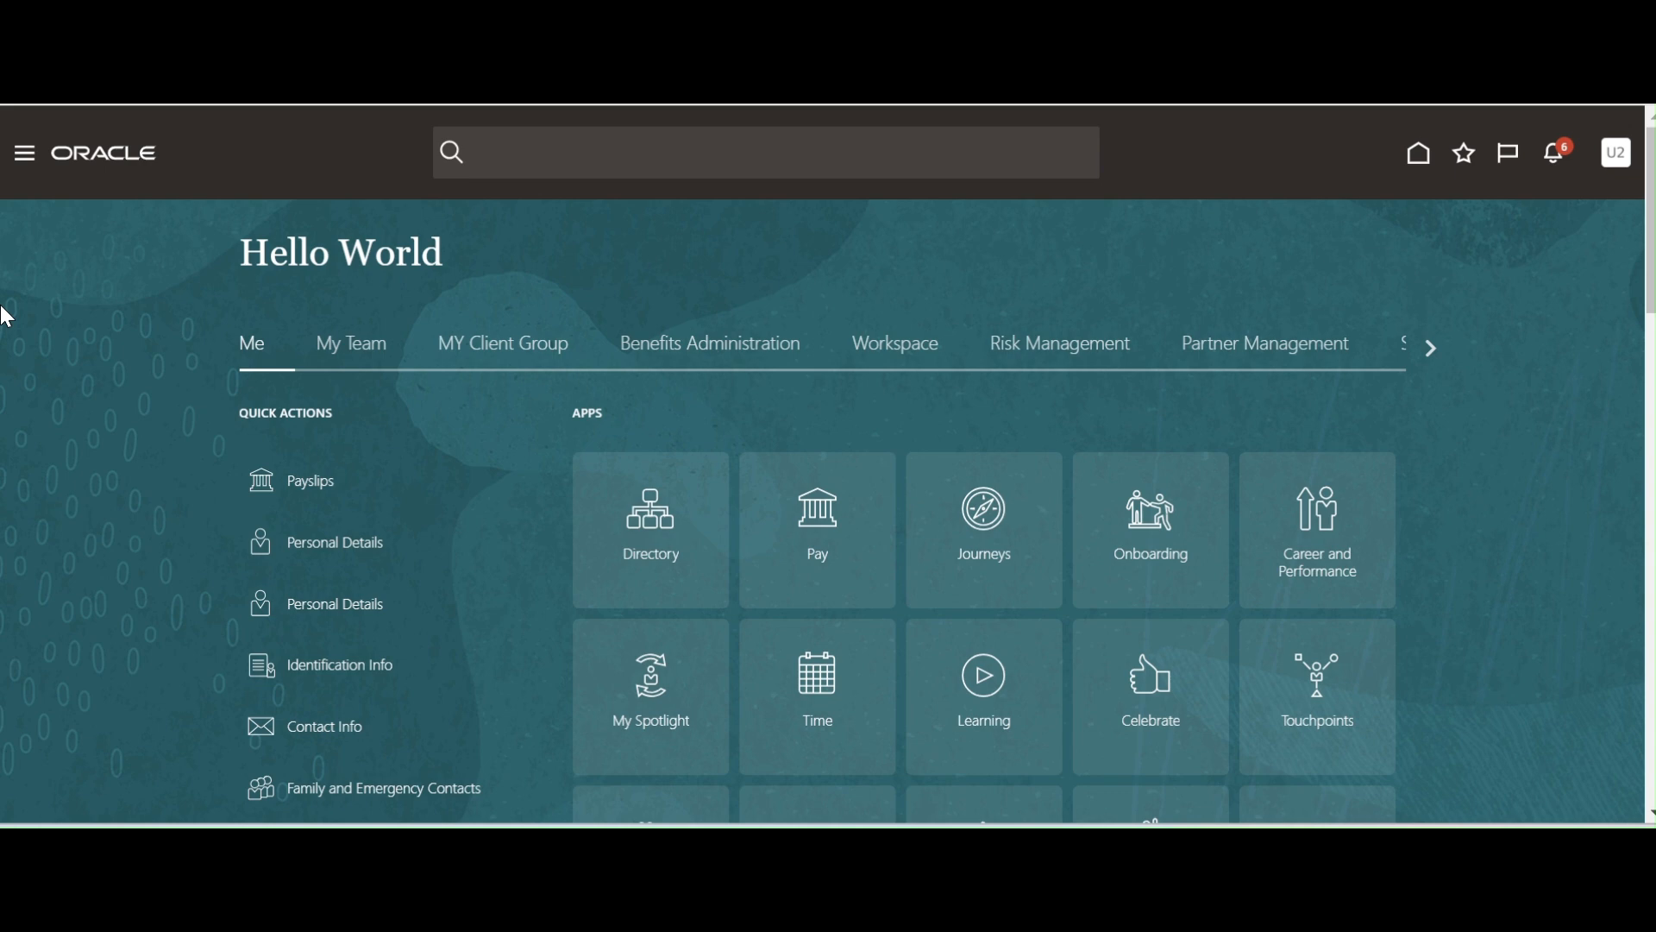
Open the Security Console from the navigator and begin a new role with Create Role.
left_click(26, 166)
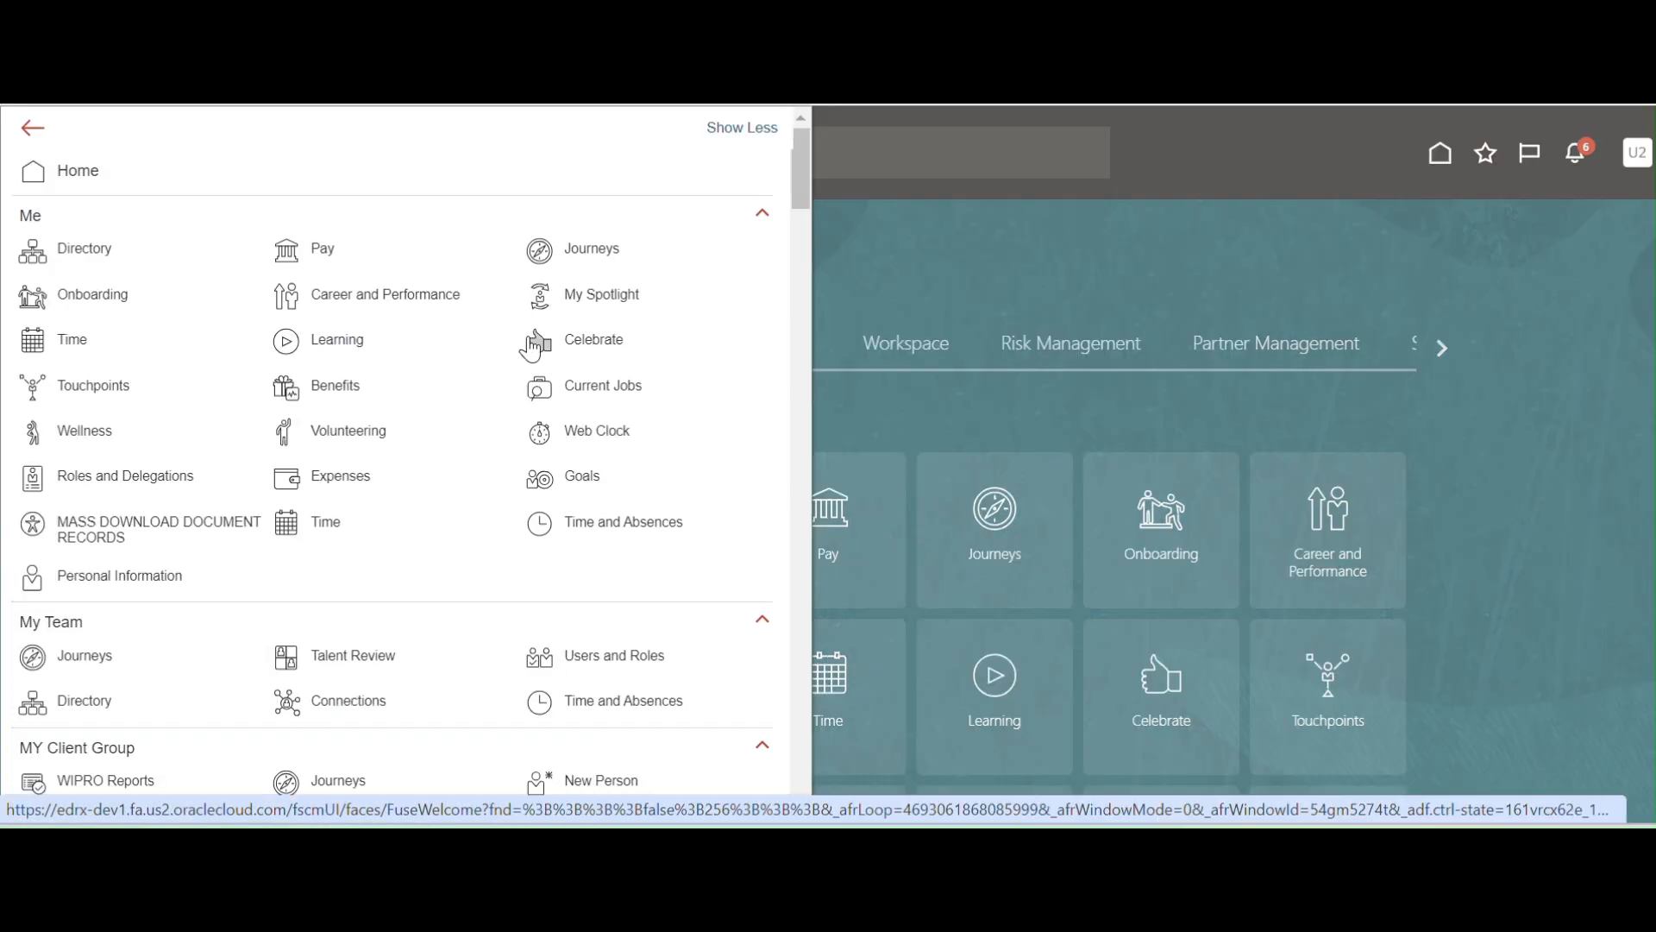
key("ctrl+f")
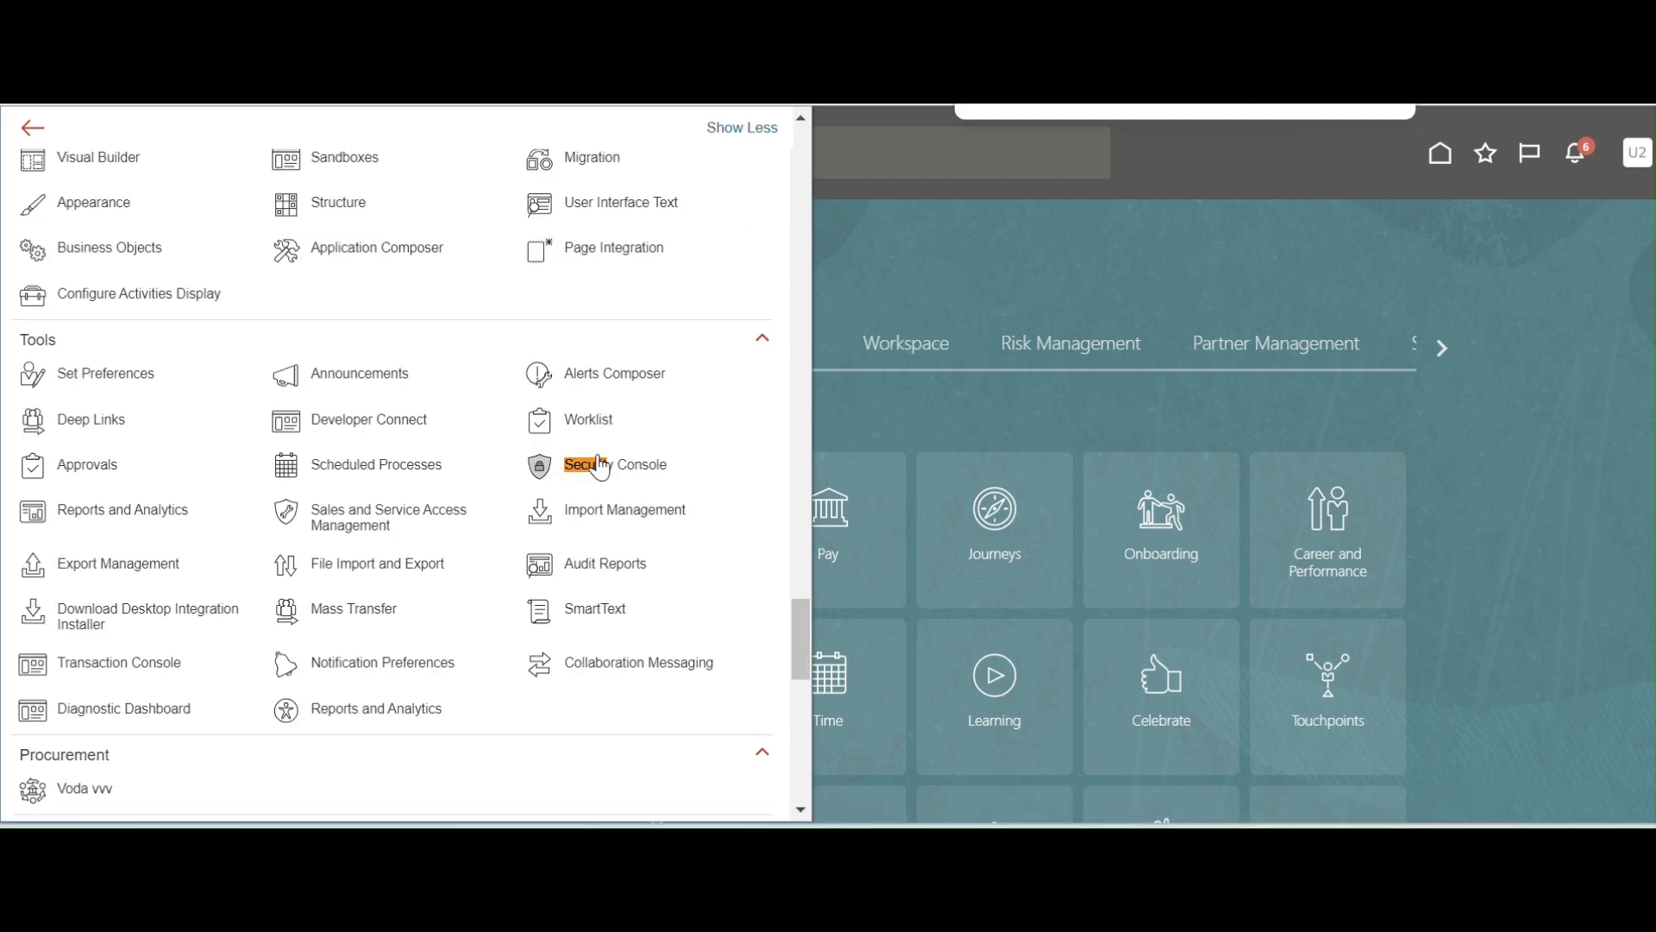
left_click(593, 467)
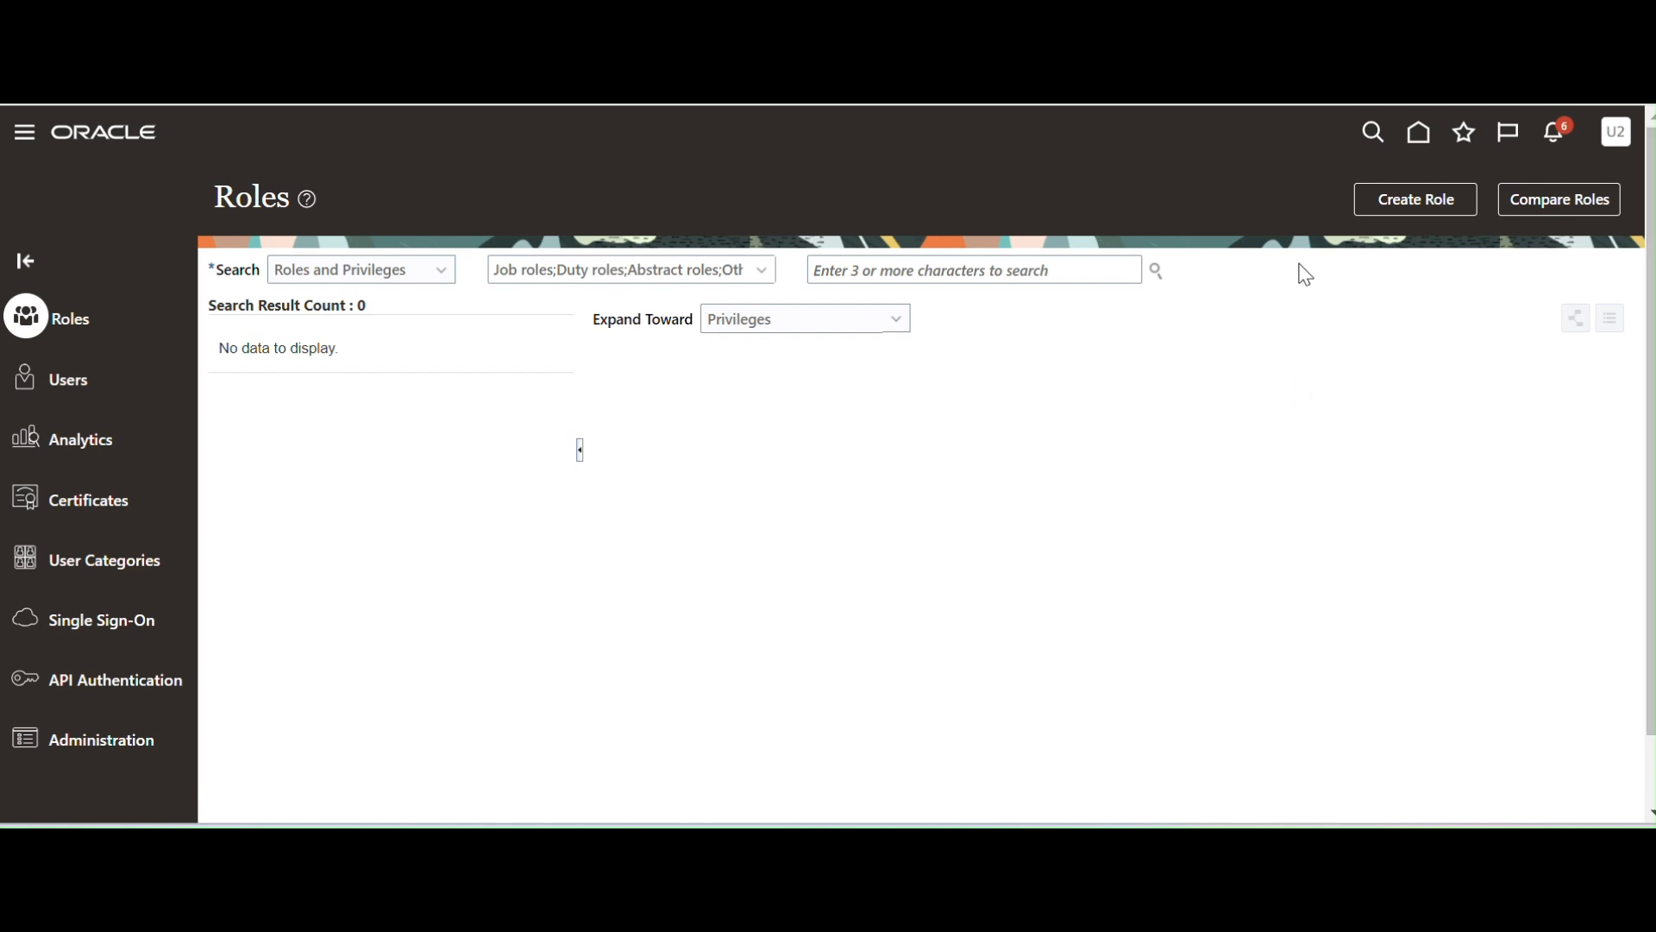
left_click(1425, 200)
Name the role XX_ESS_PRIV_ROLE, reuse it as the Role Code, and set category Common - Job Roles.
left_click(726, 350)
type("x")
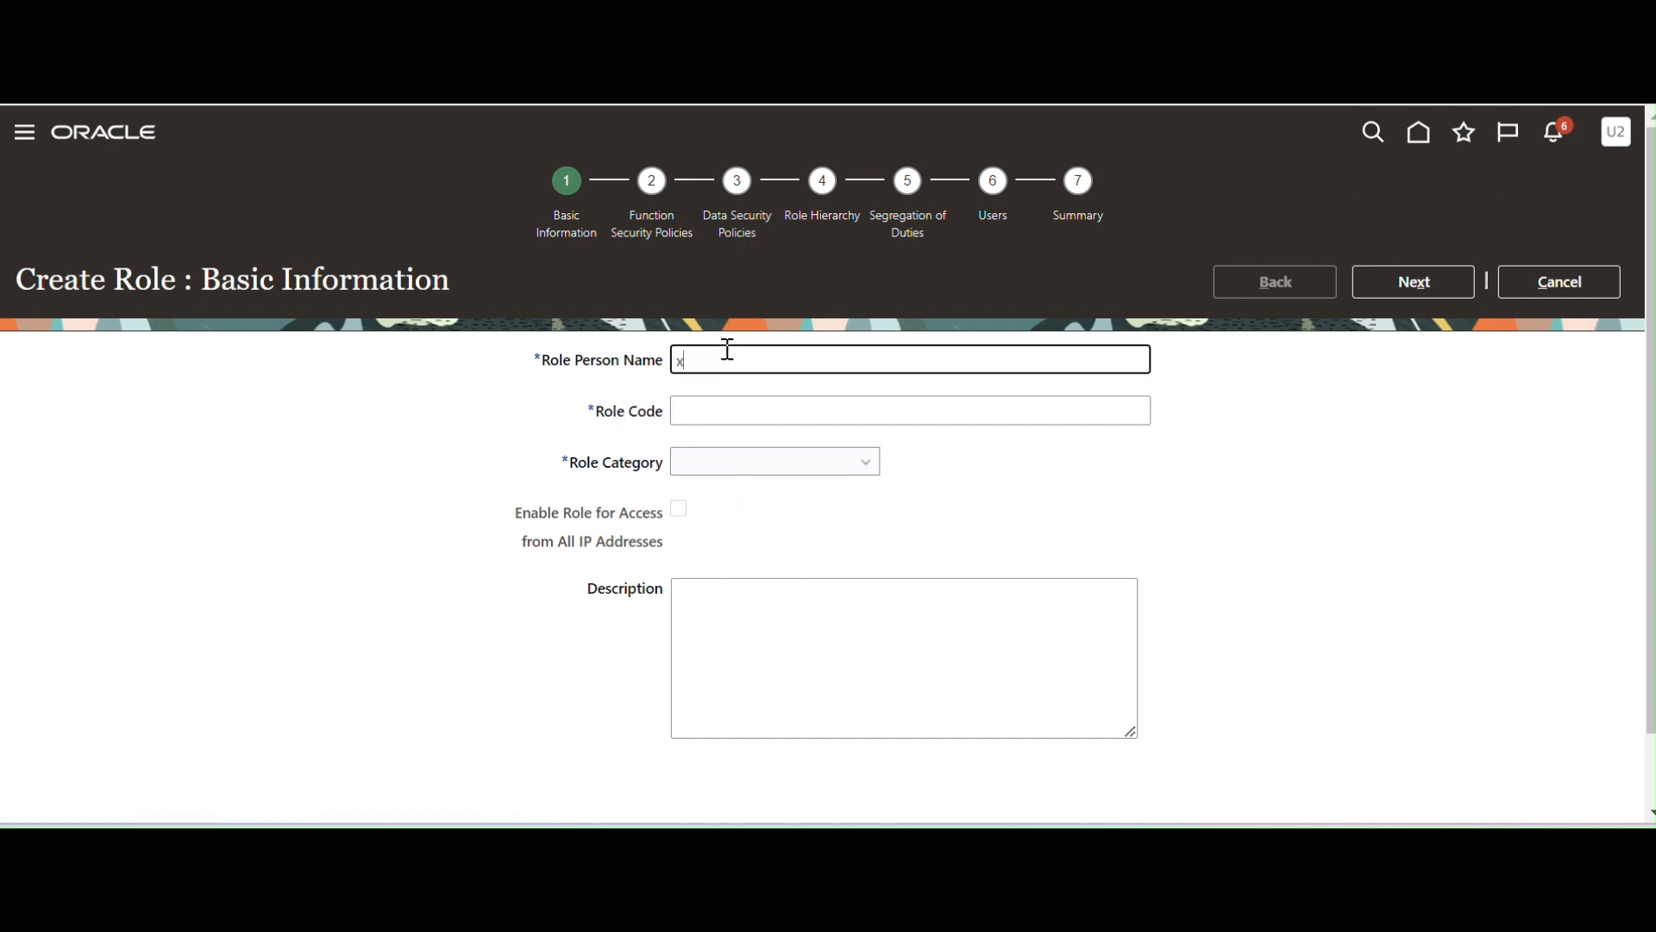
type("X_ESS_PRIV_ROLE")
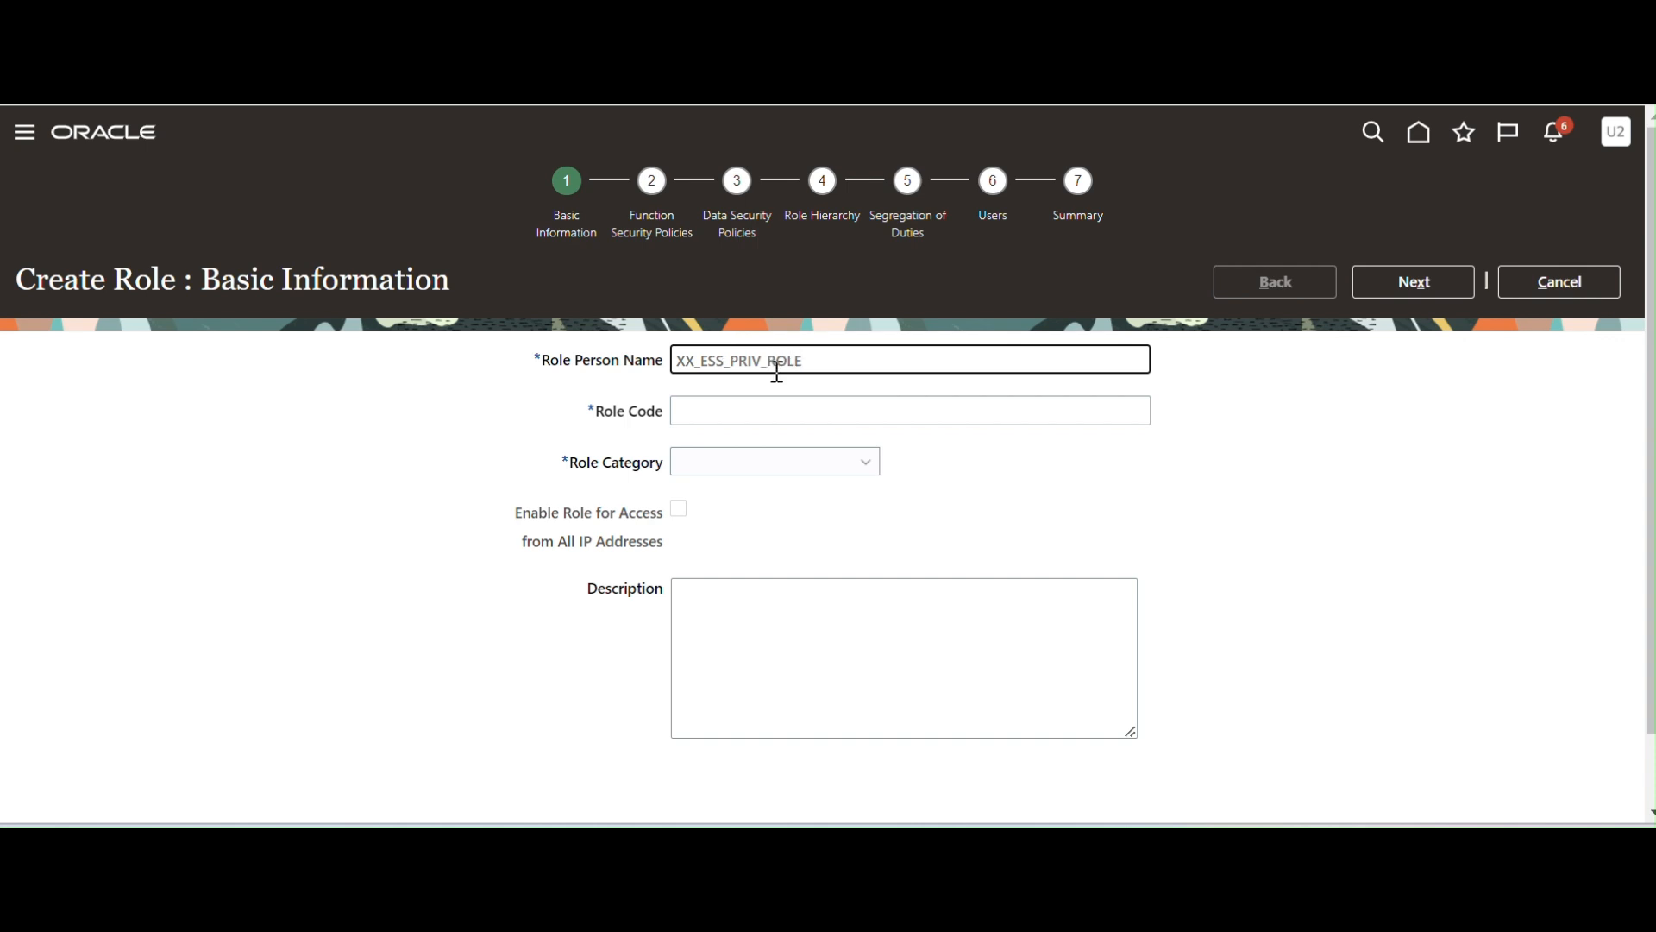
left_click_drag(843, 366, 540, 363)
key("ctrl+c")
left_click(715, 408)
key("ctrl+v")
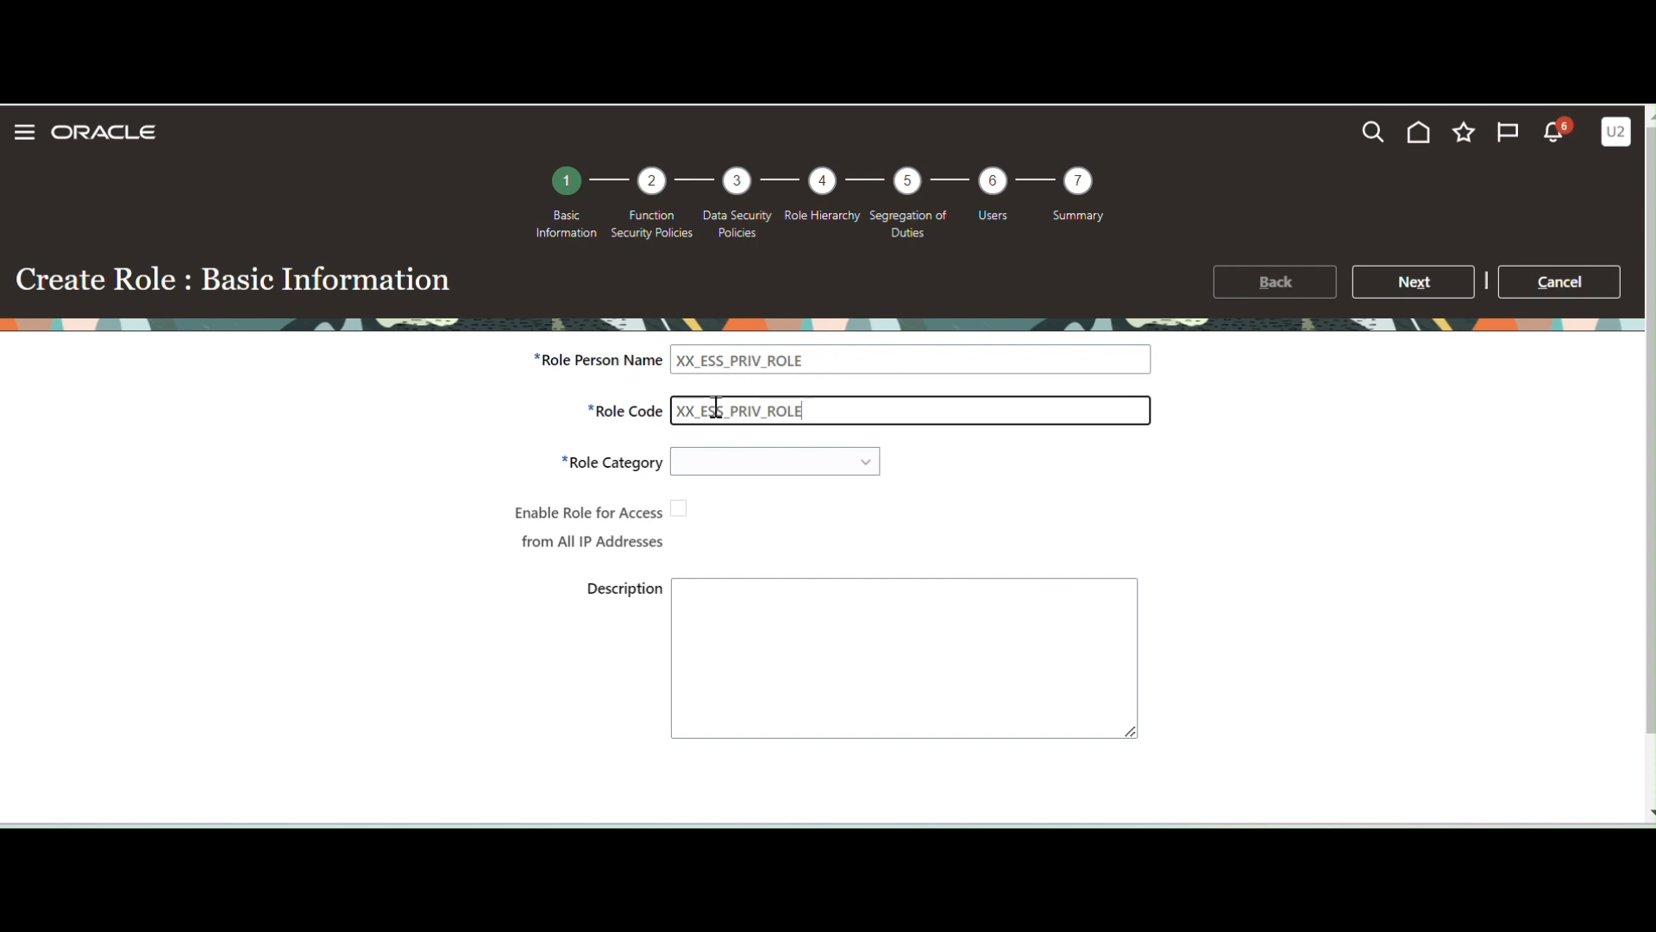
left_click(870, 473)
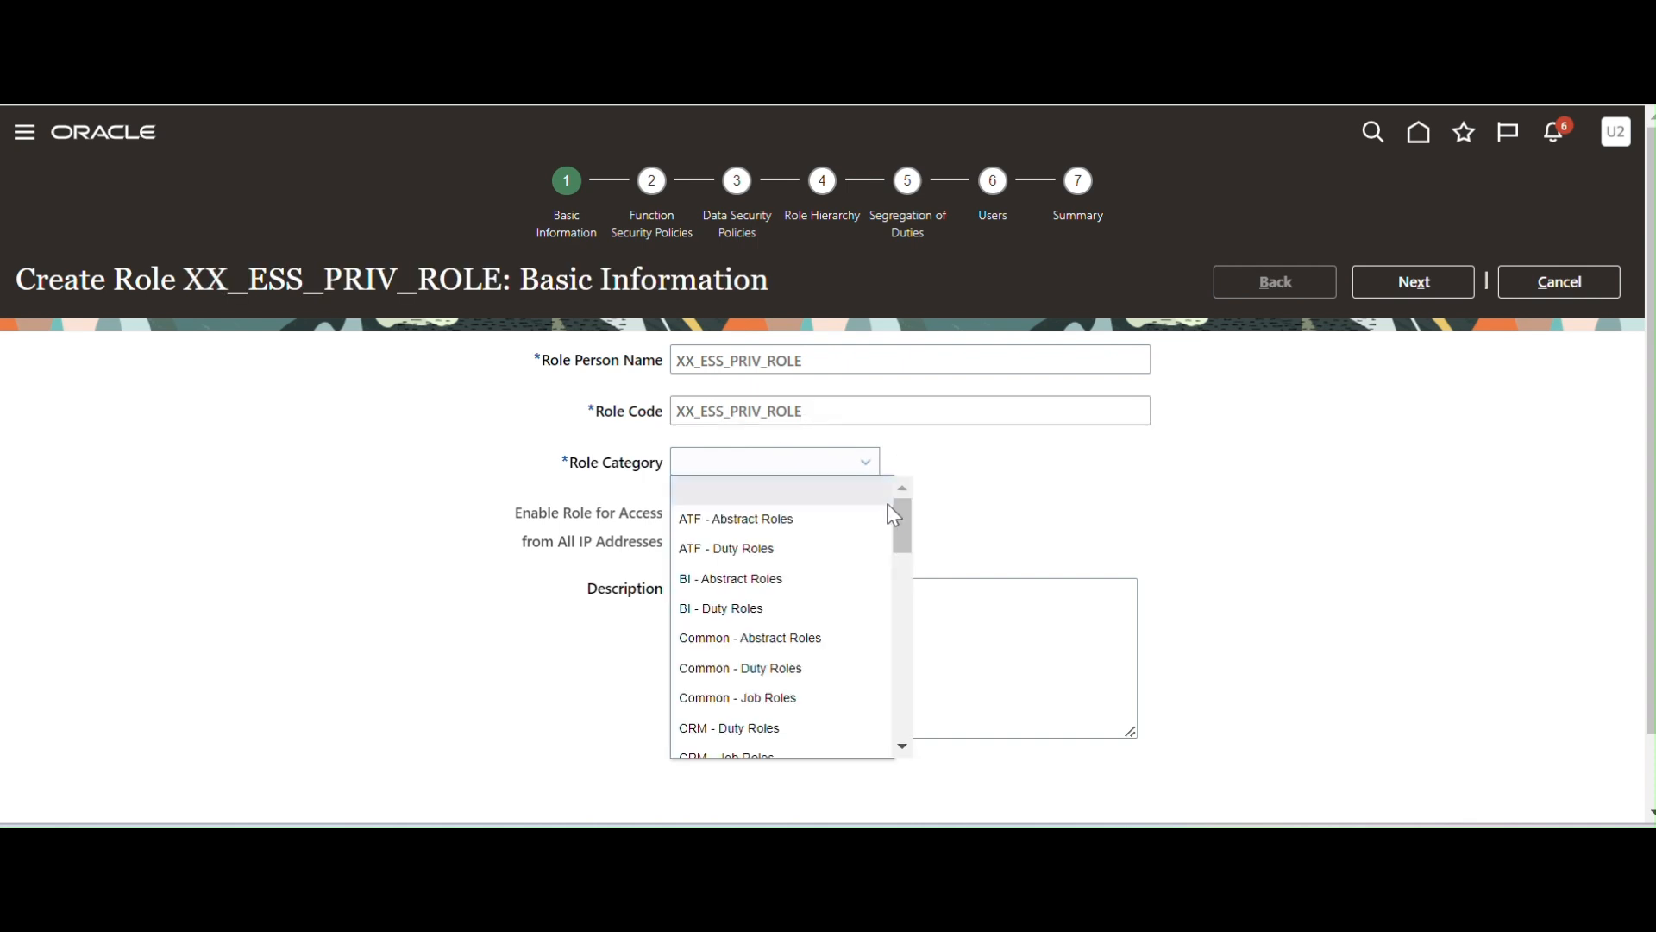
left_click(718, 703)
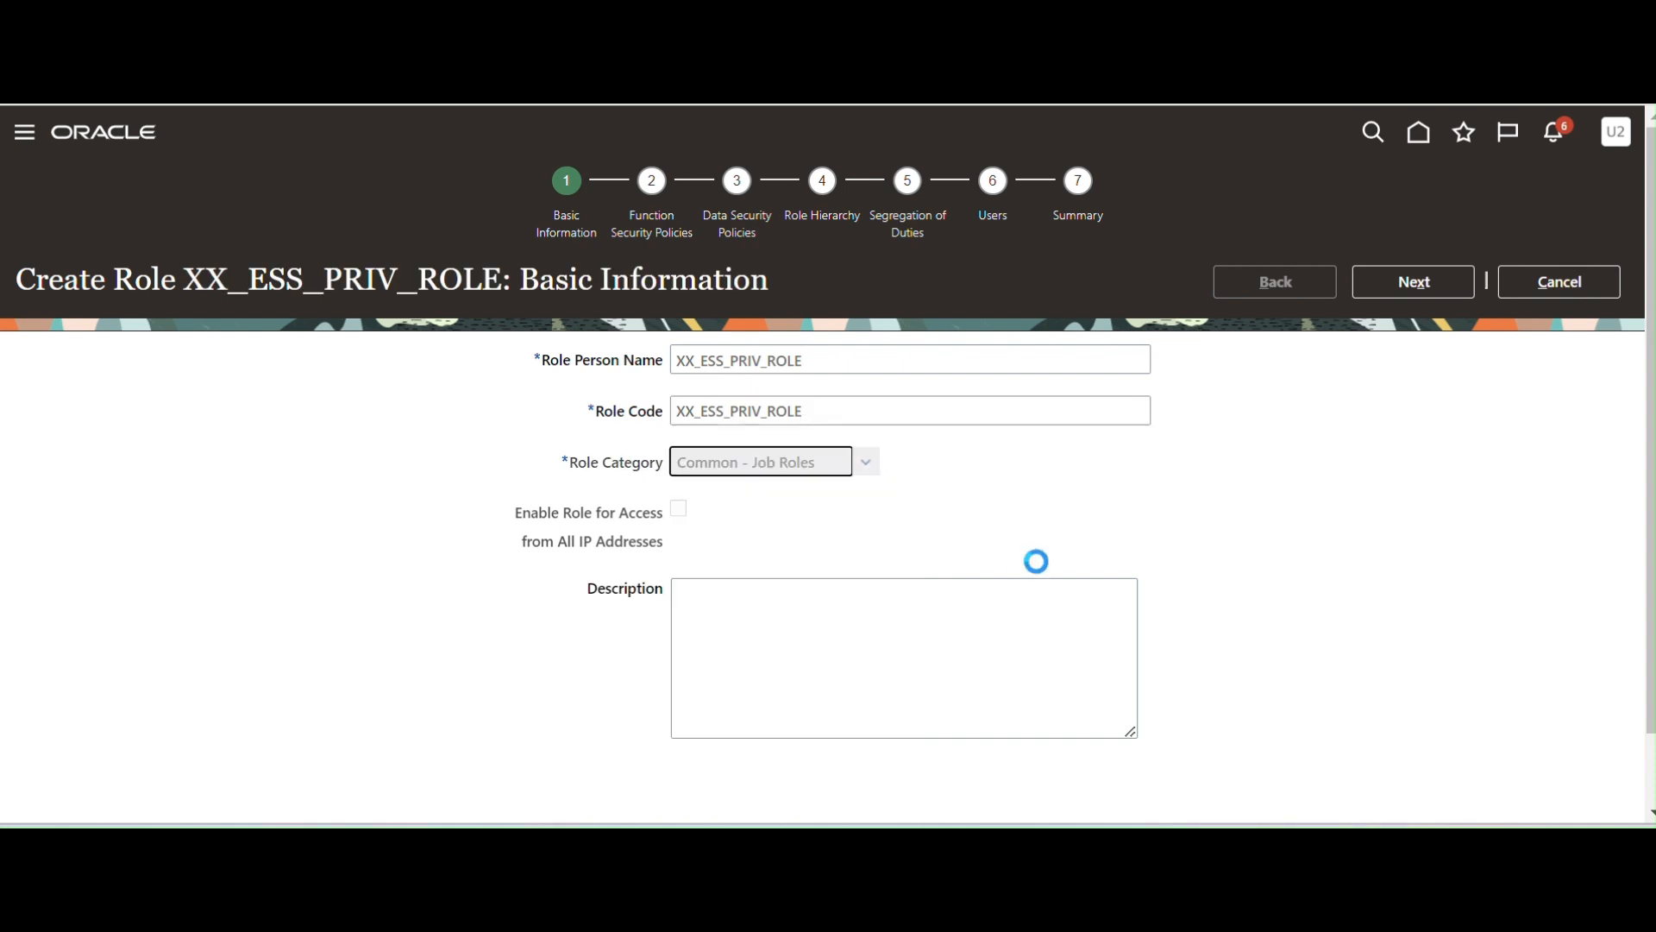
Enter the description 'HIS Role for Submit Ess Job' and continue to Function Security Policies.
left_click(873, 671)
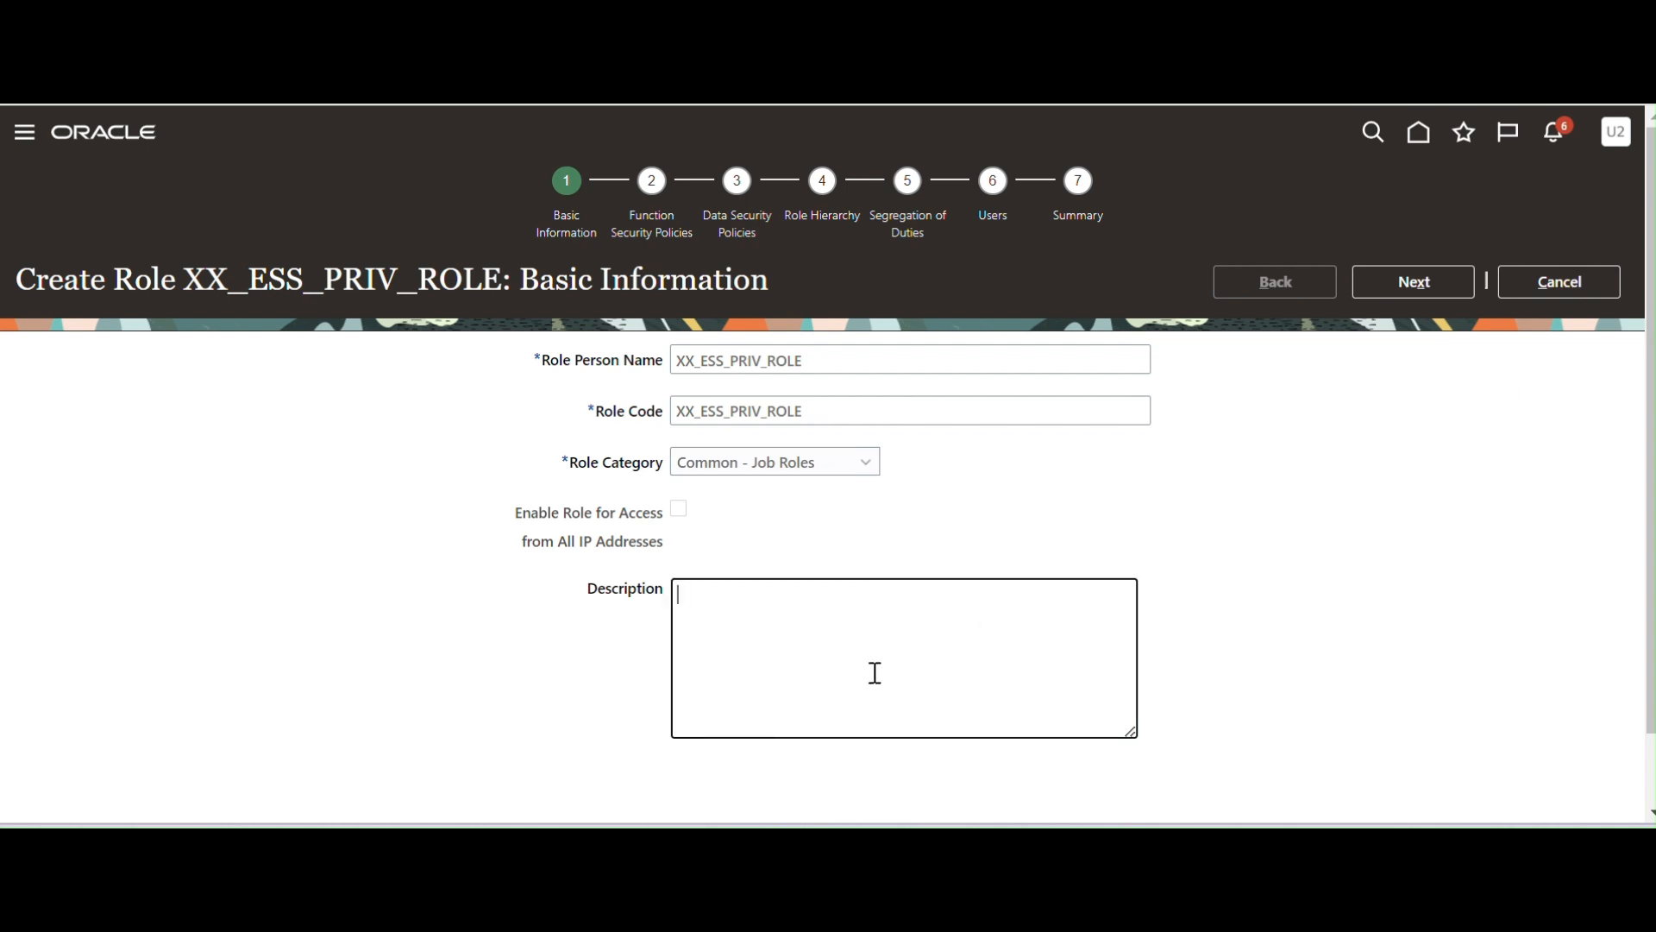
type("HIS Role for Submit Ess Job")
left_click(1432, 283)
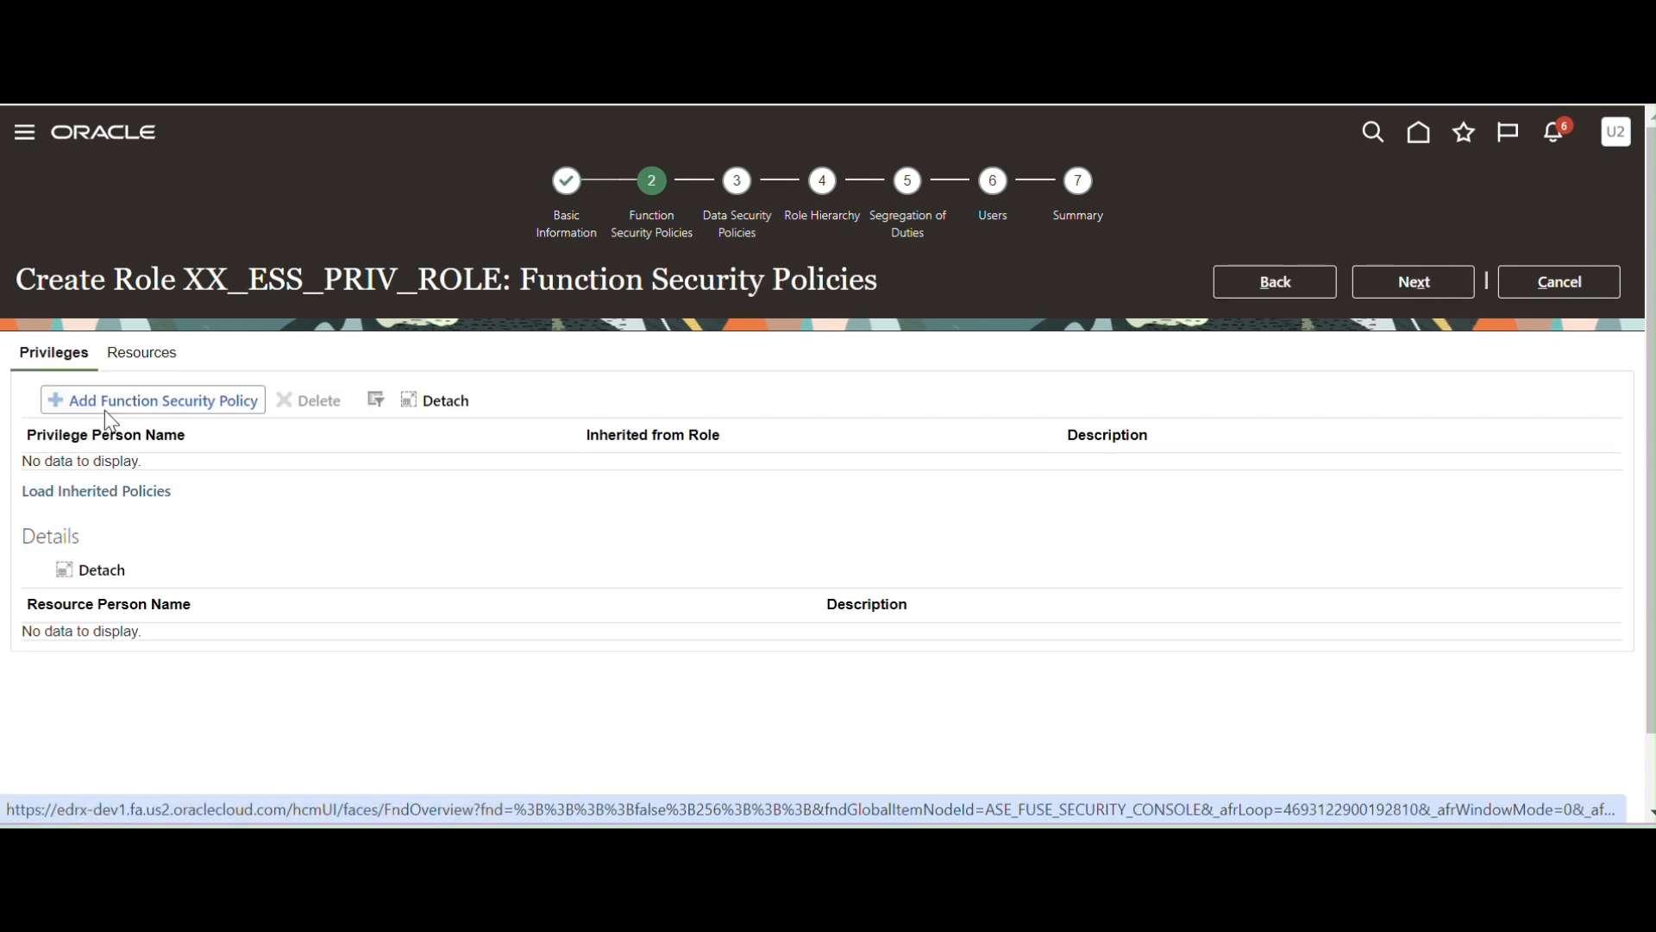
Search 'xx sup' and add the XX Supplier Extract Report privilege to the role, then view its resource details.
left_click(194, 406)
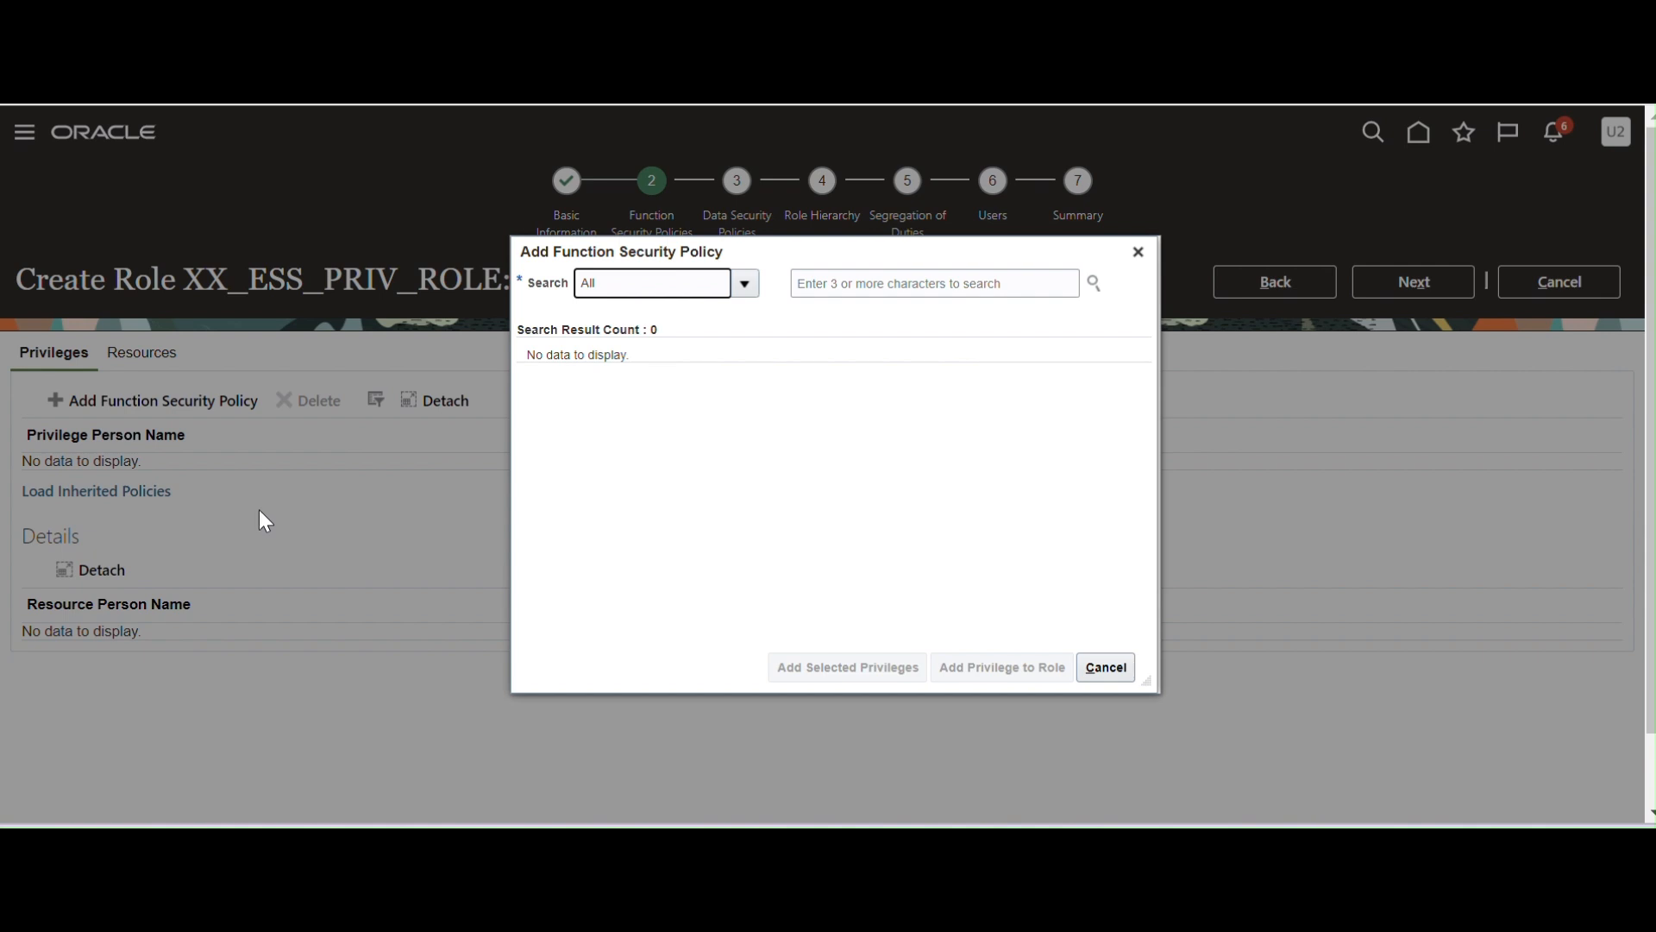
left_click(944, 294)
type("xx sup")
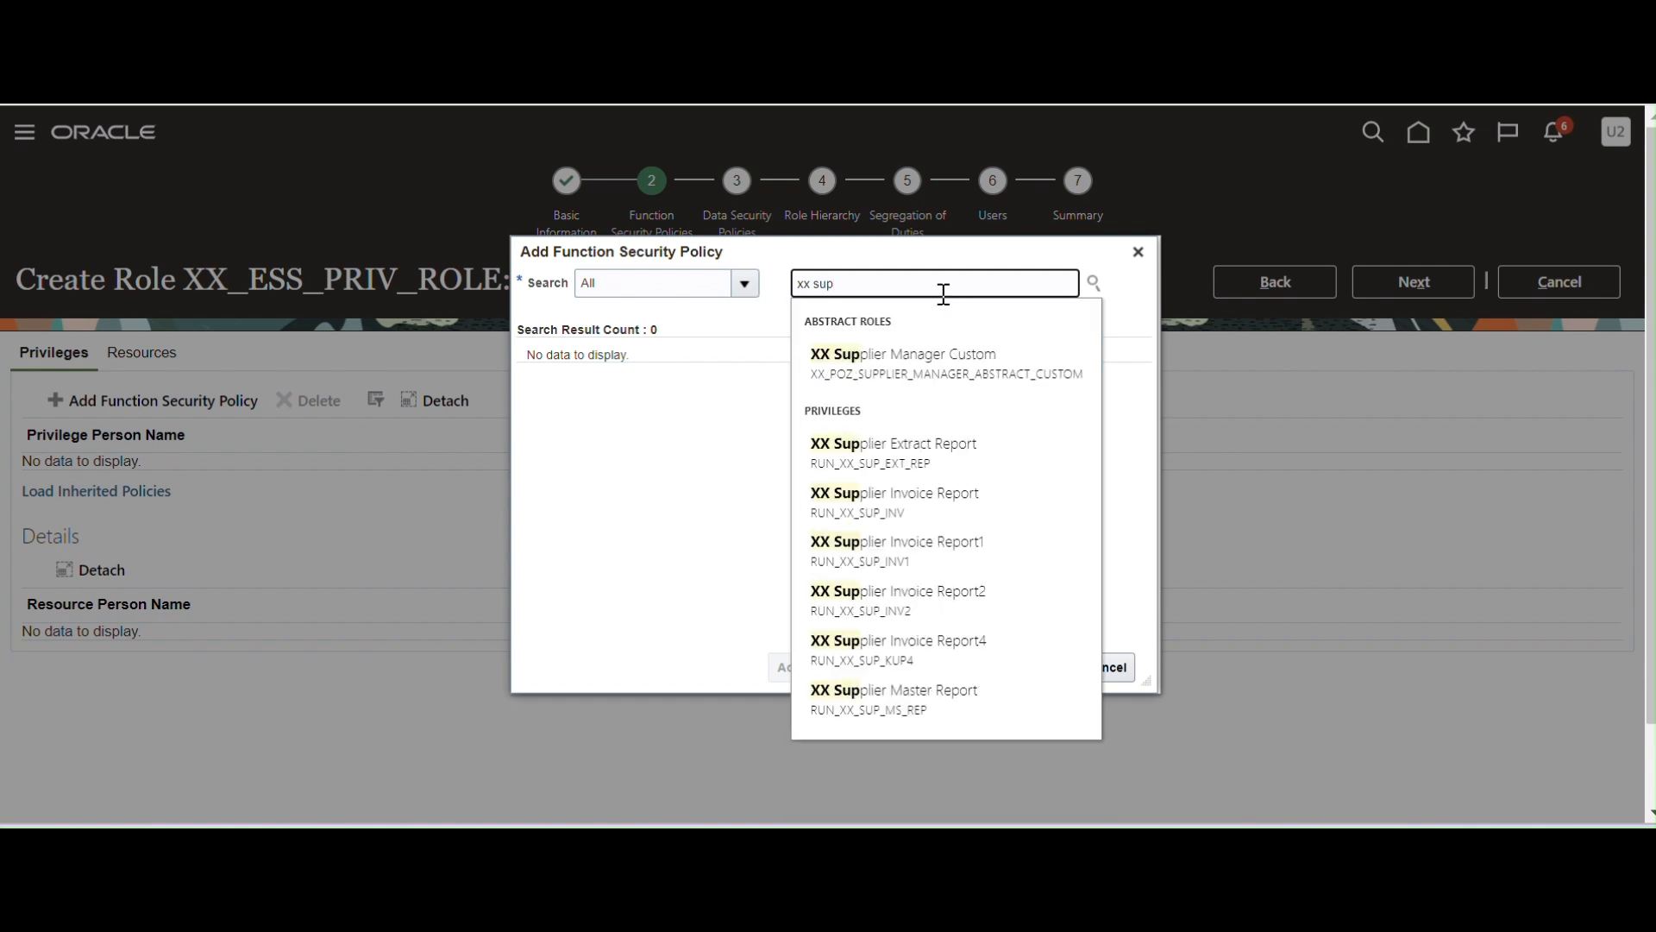
left_click(925, 466)
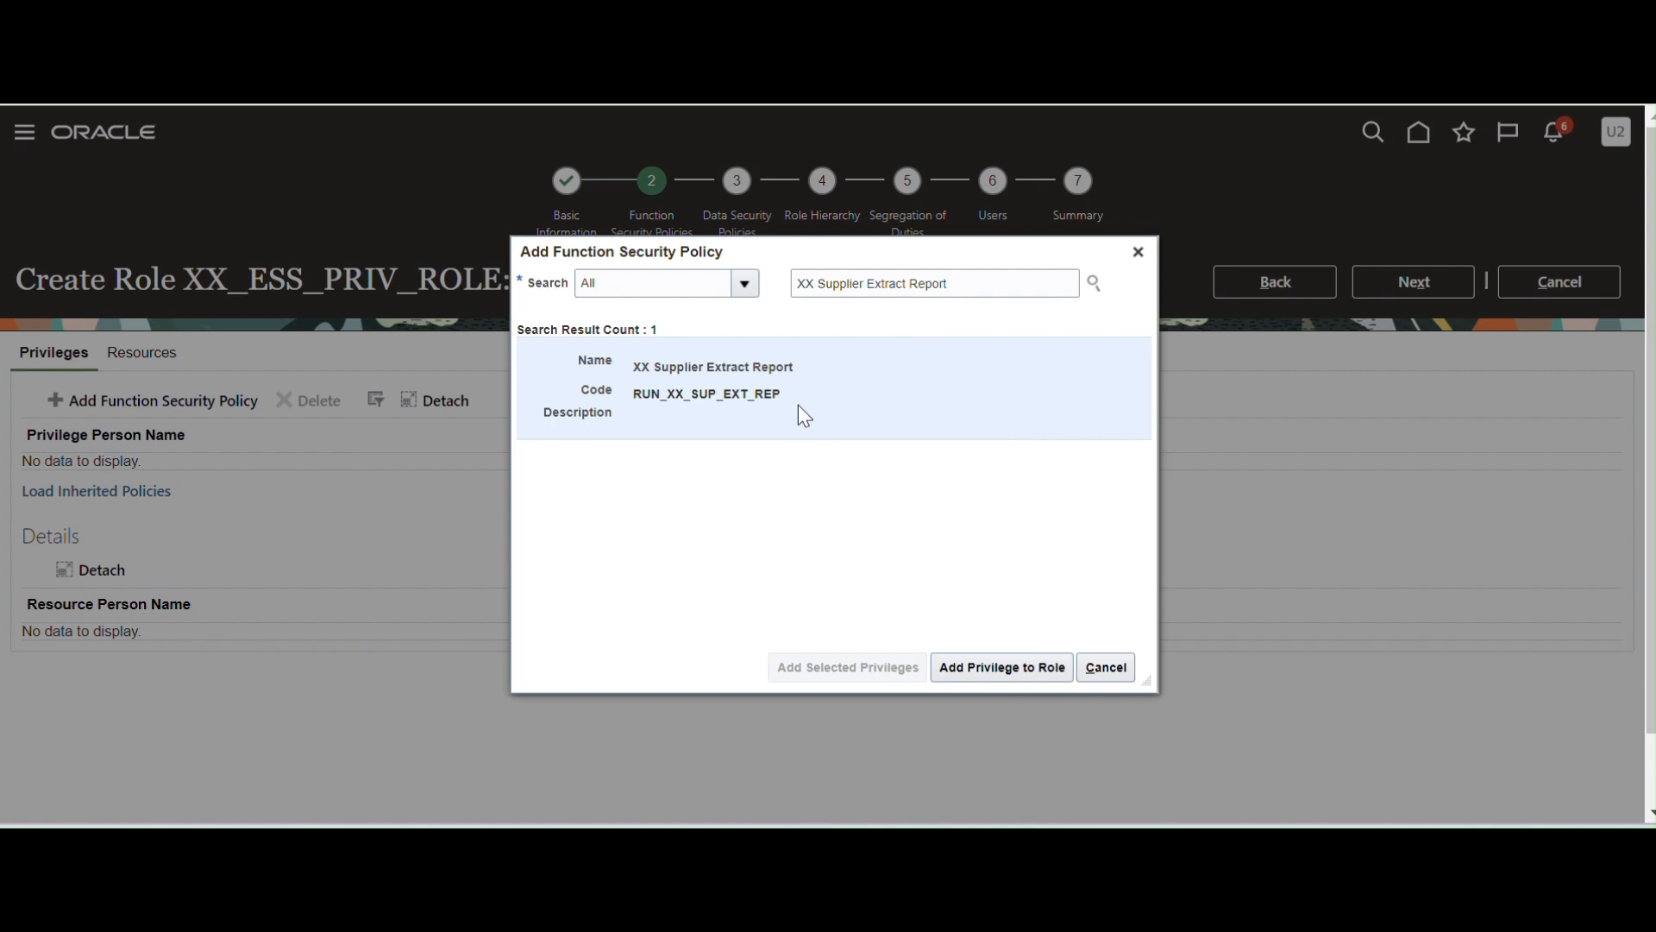
left_click(977, 678)
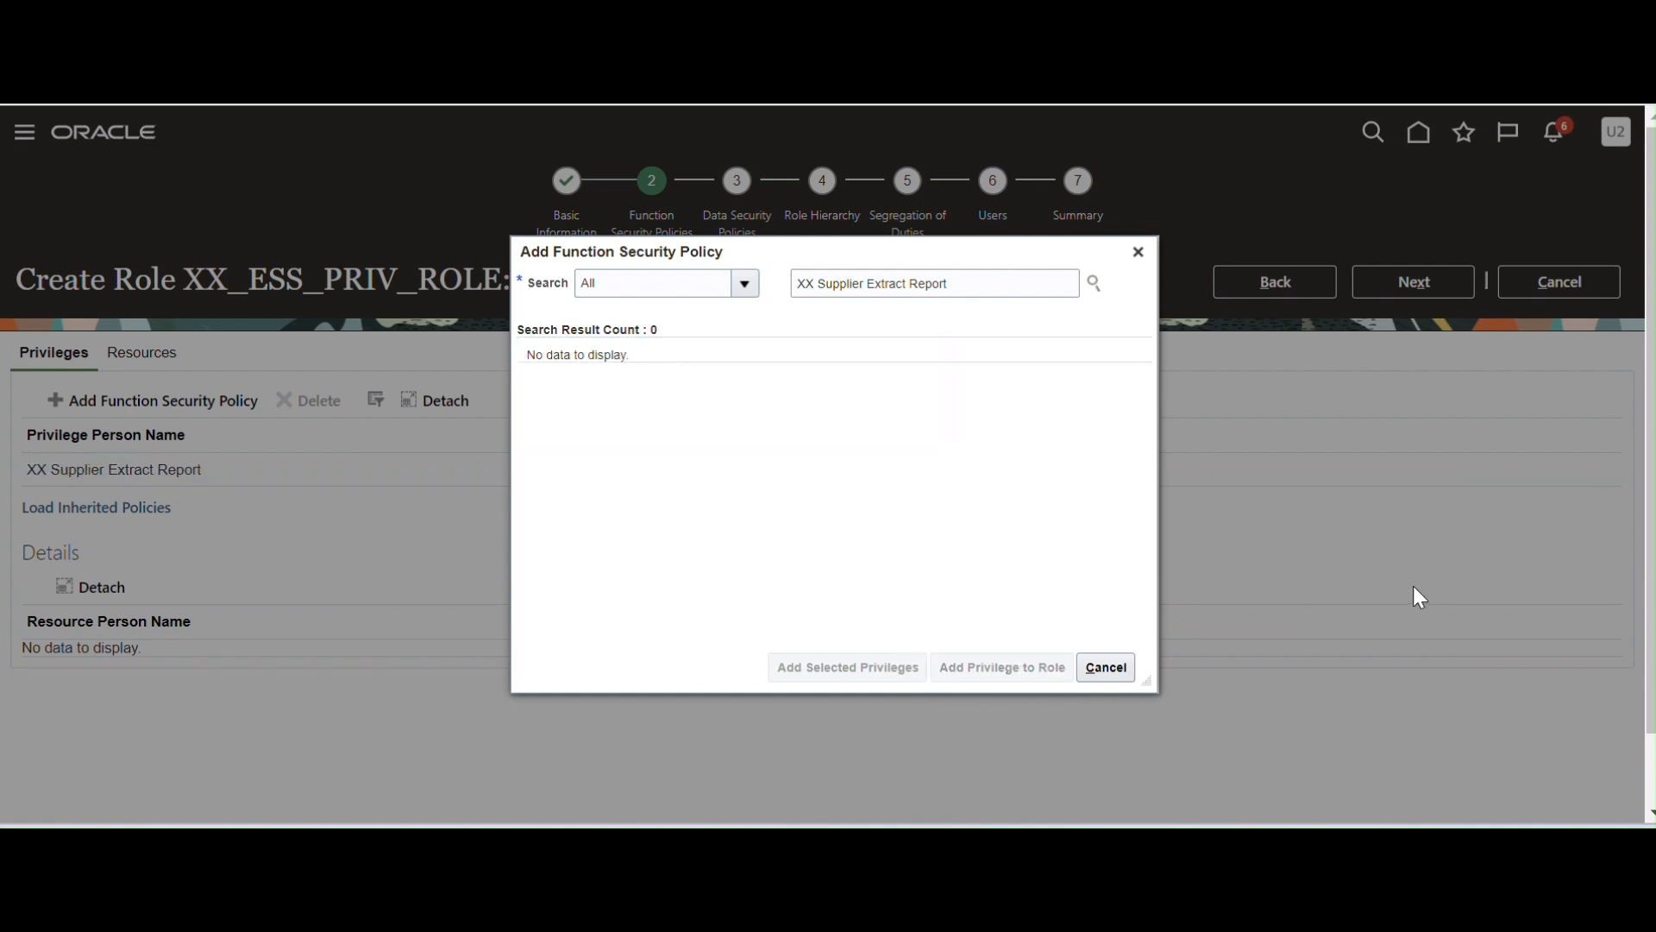
left_click(1138, 252)
left_click(26, 478)
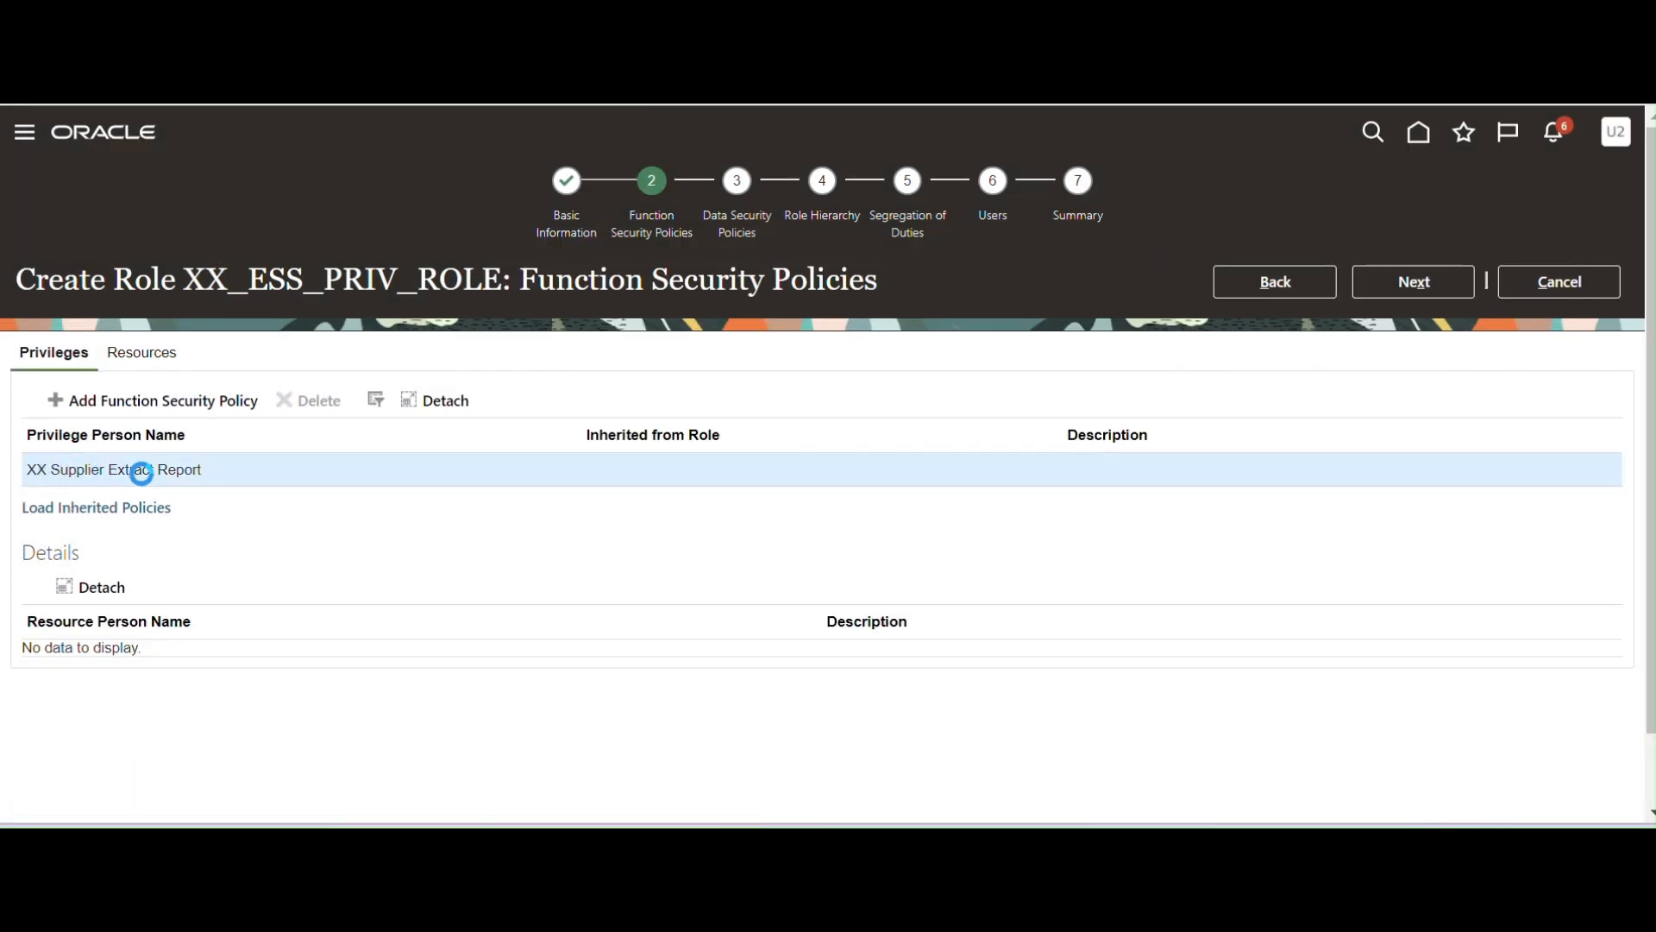
Skip Data Security, Role Hierarchy and Segregation of Duties without changes to reach the Users step.
left_click(1417, 285)
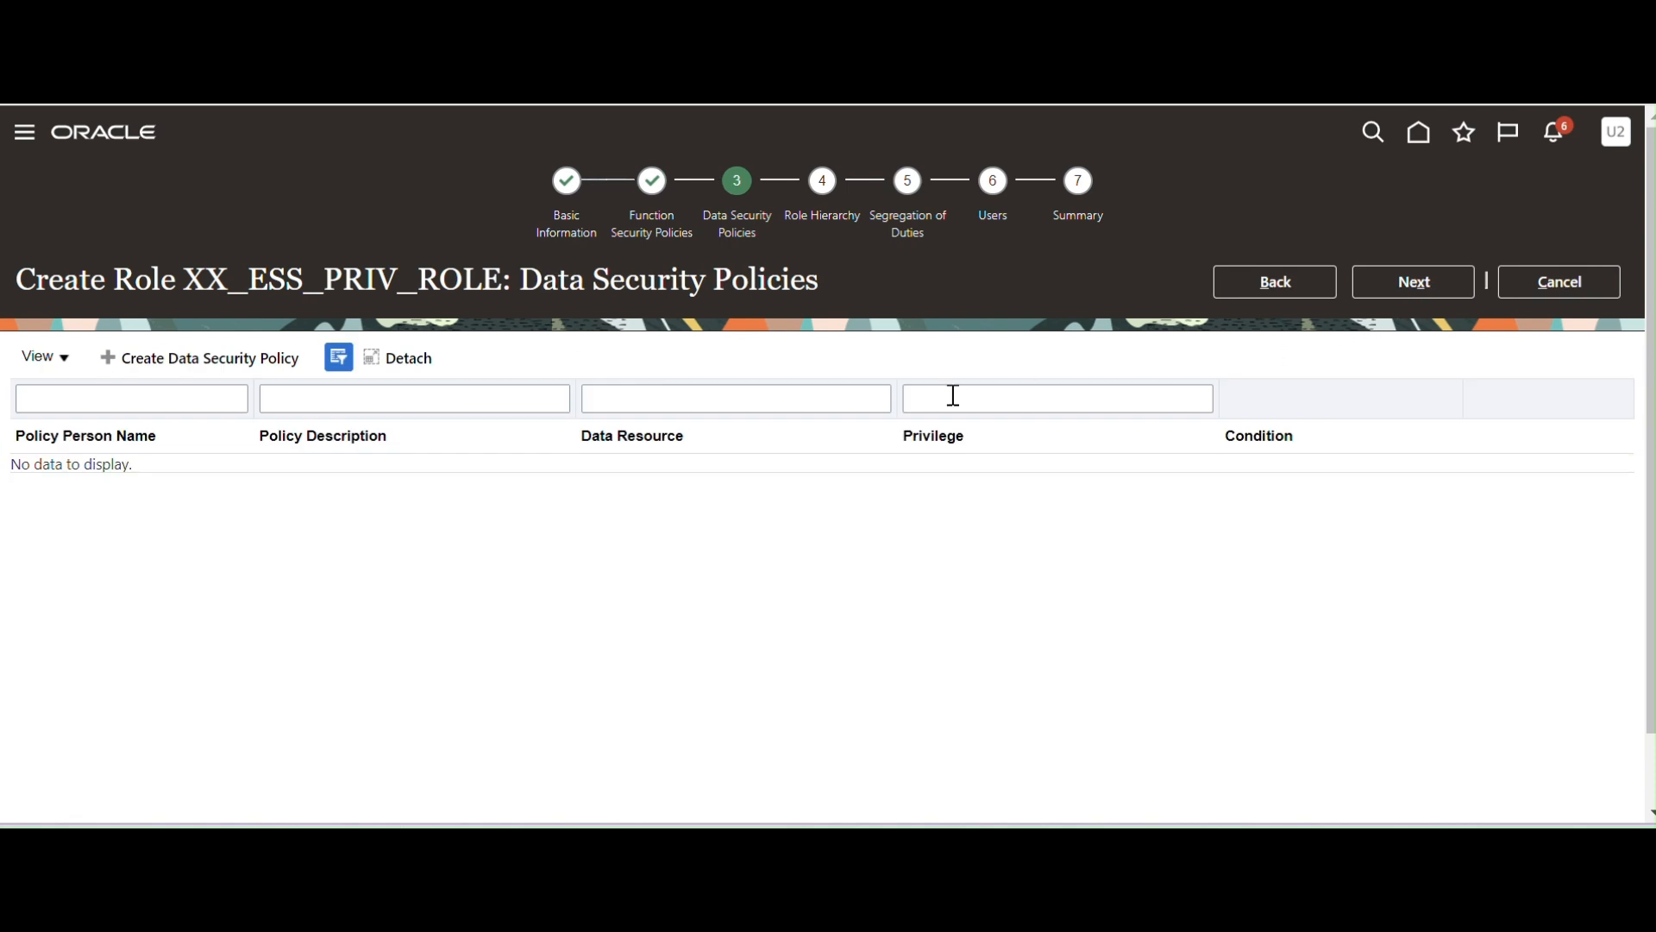
left_click(1411, 290)
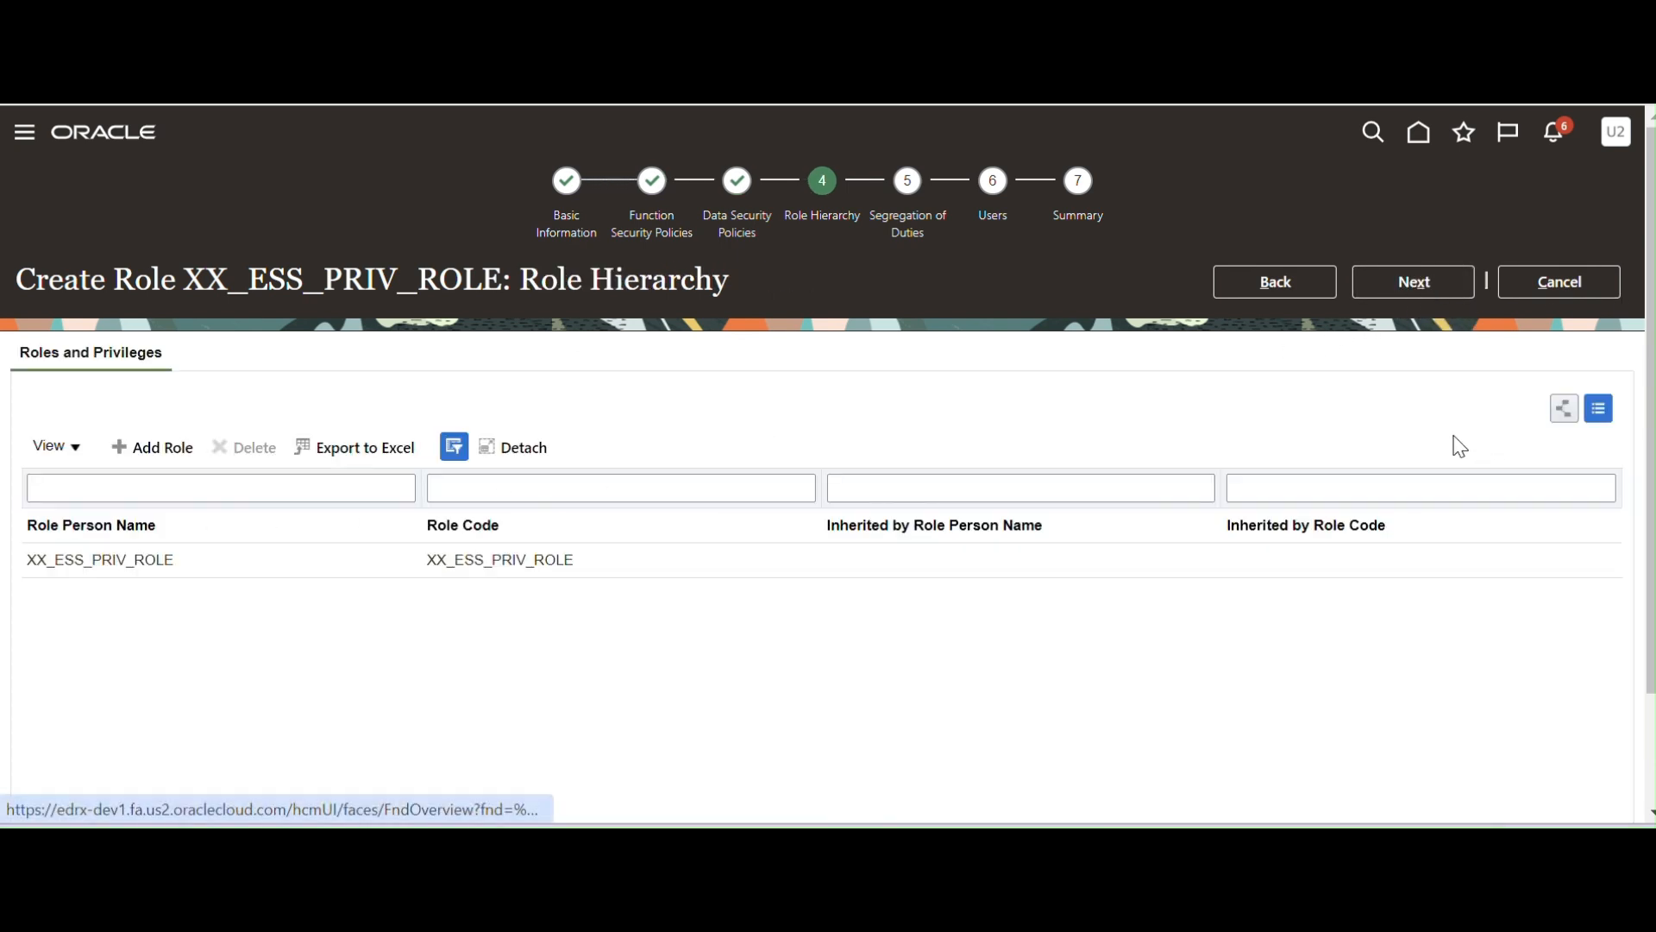
left_click(1418, 292)
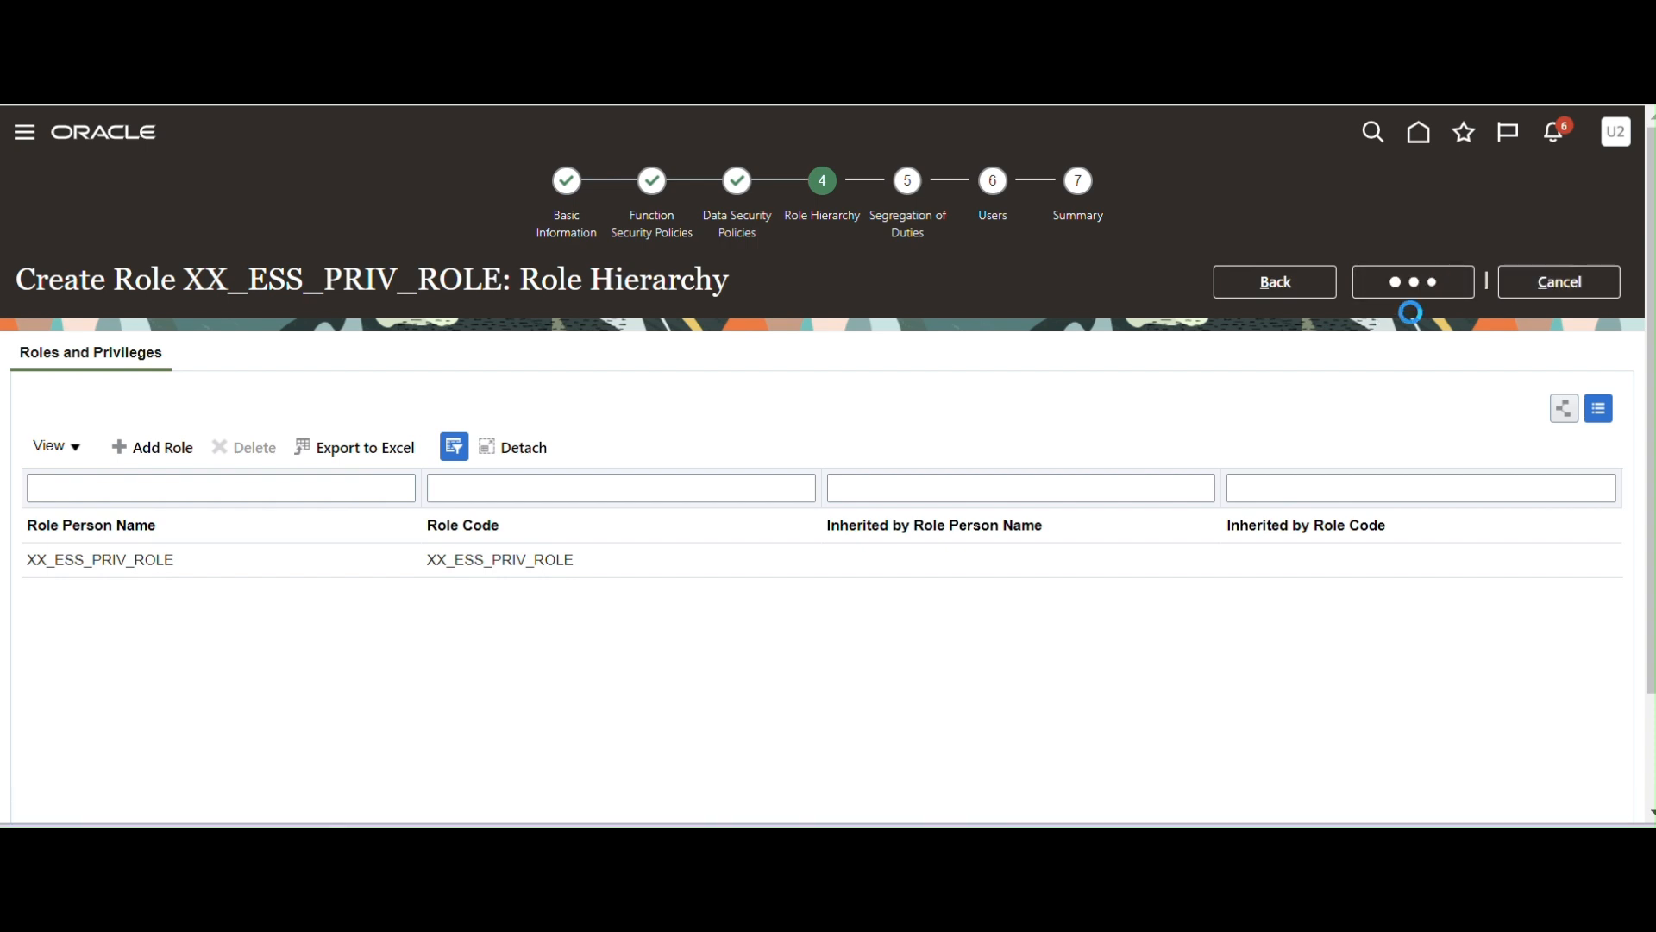
left_click(1406, 278)
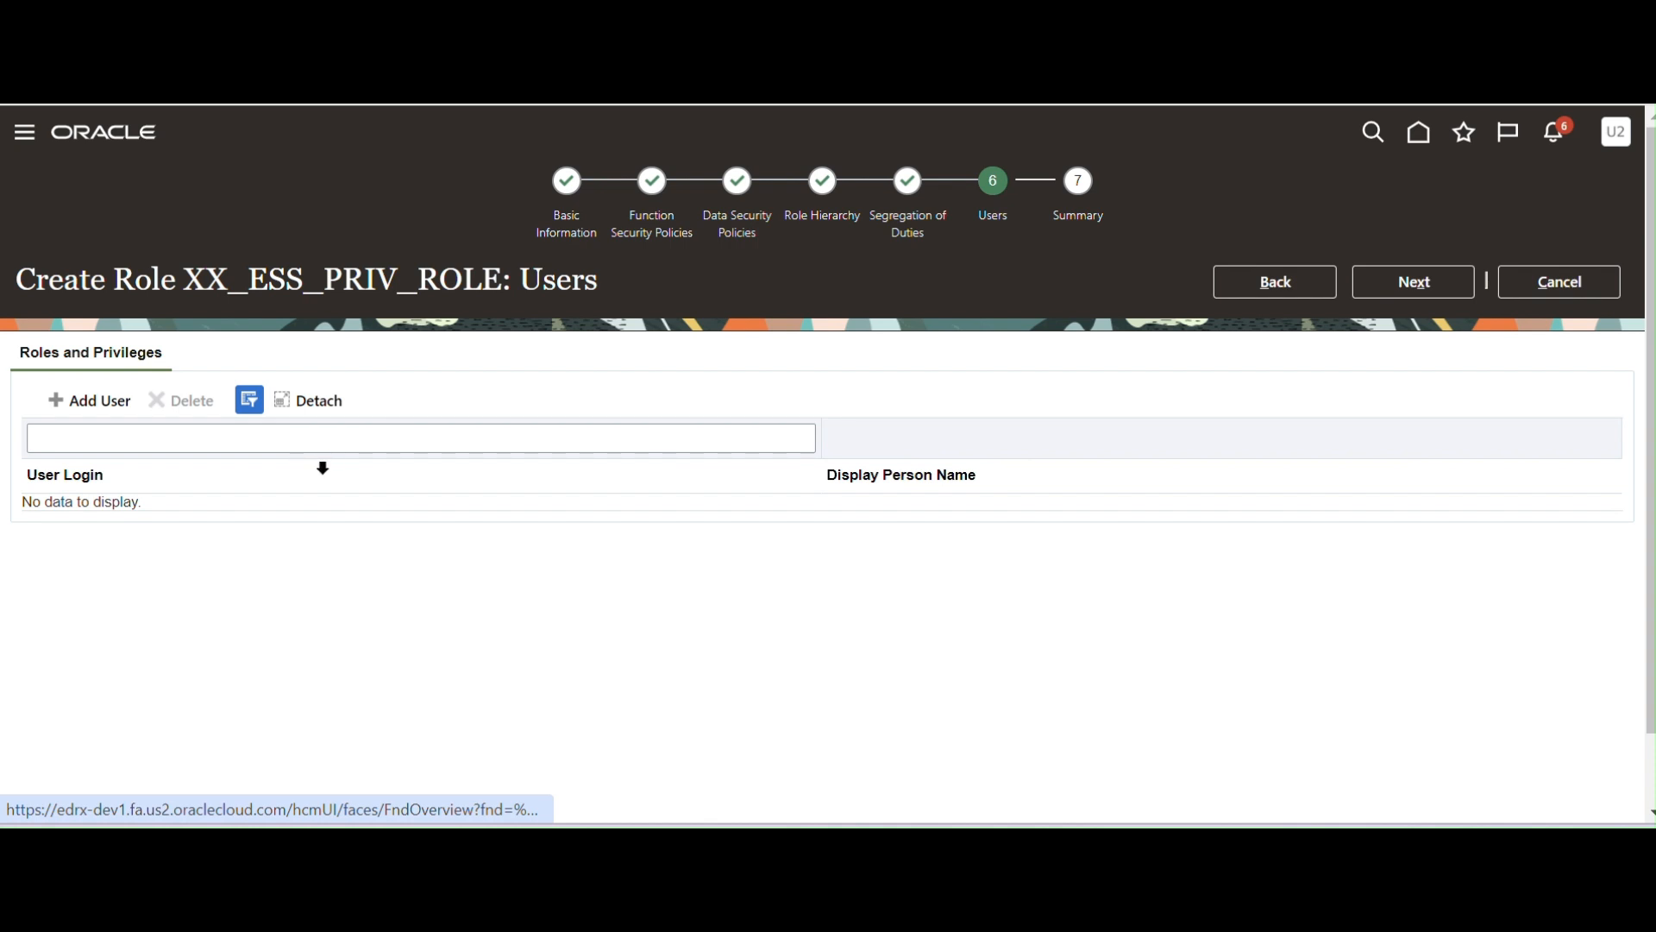
Search for the first user by login and assign them to XX_ESS_PRIV_ROLE.
left_click(86, 403)
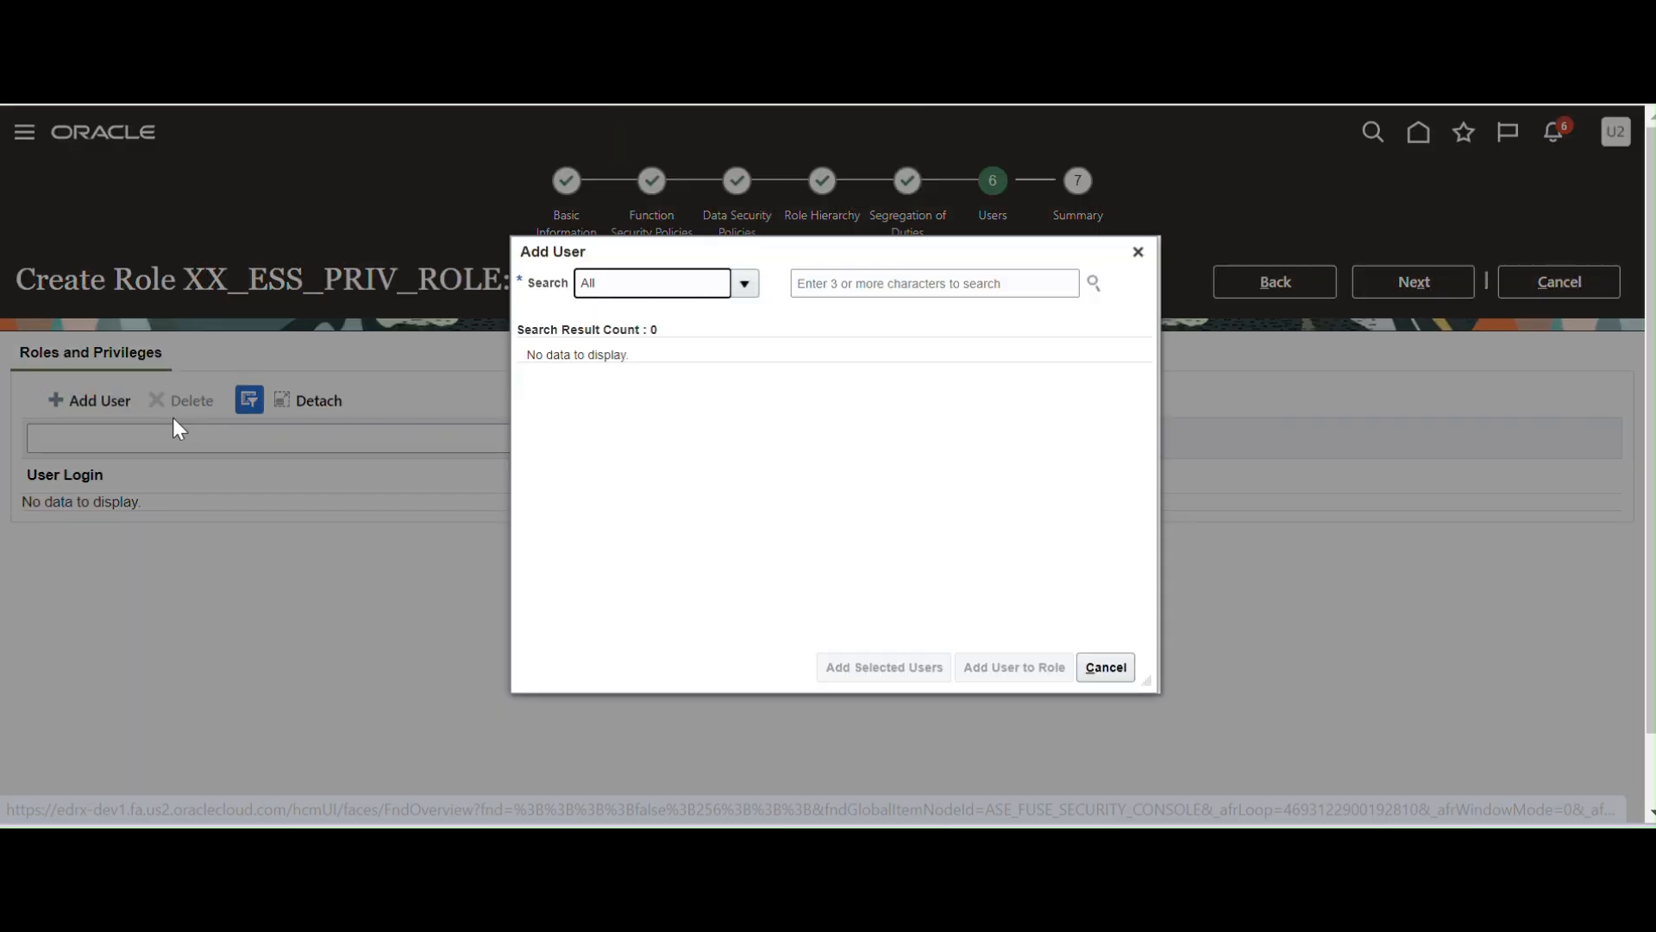
left_click(884, 283)
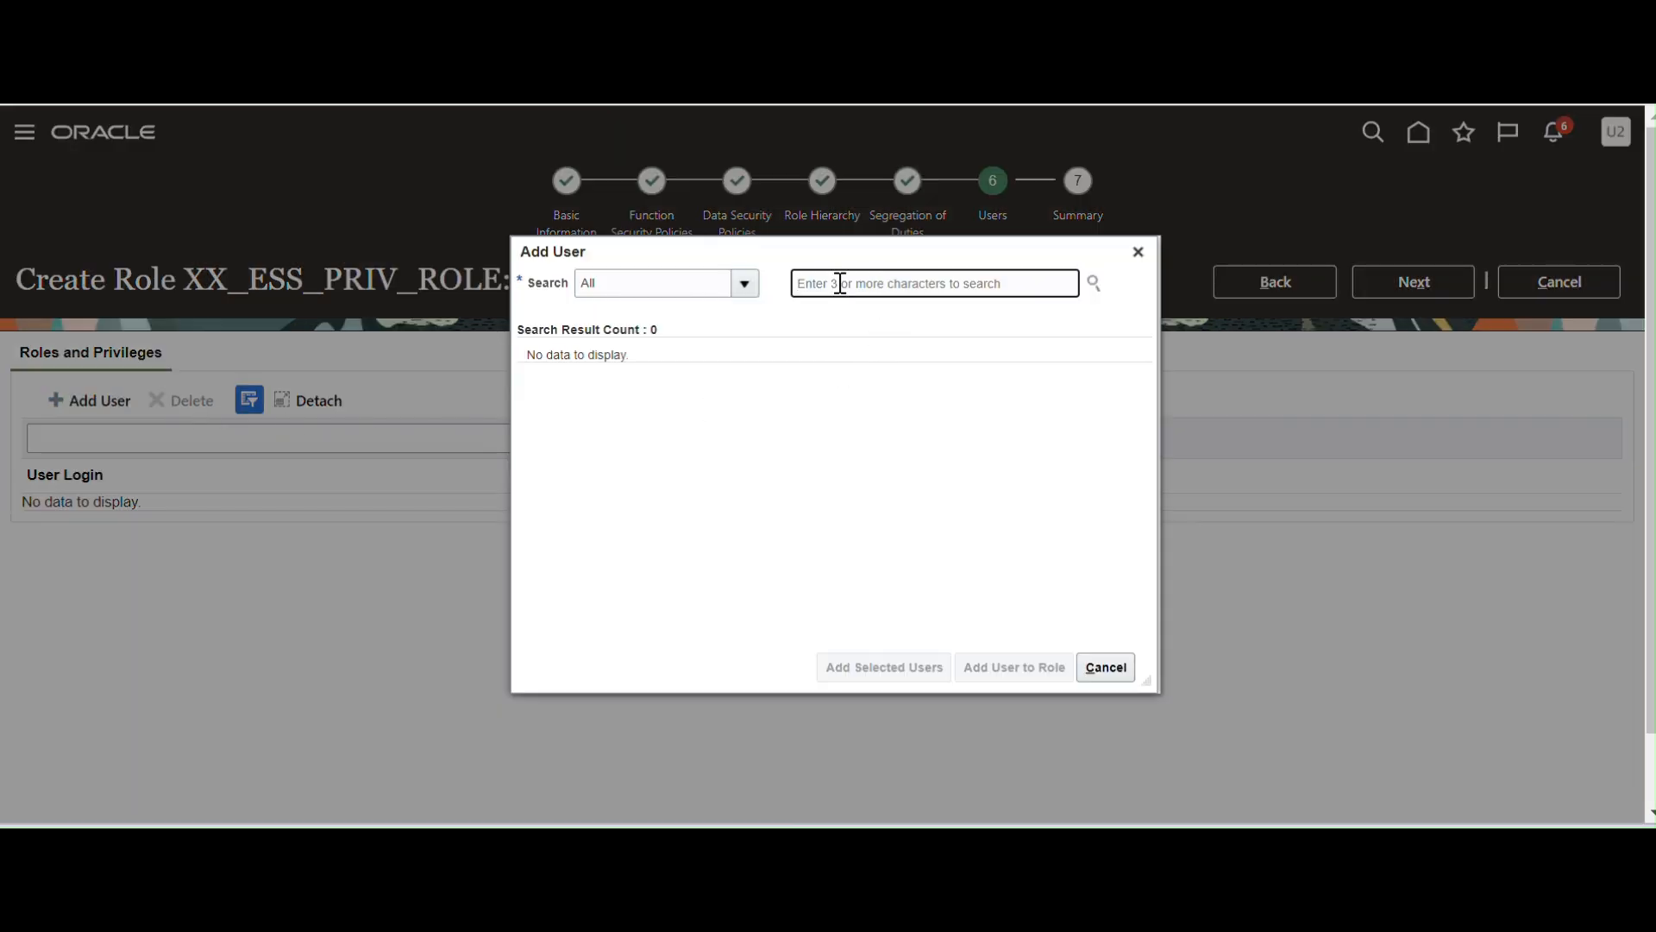
type("Umascm2023")
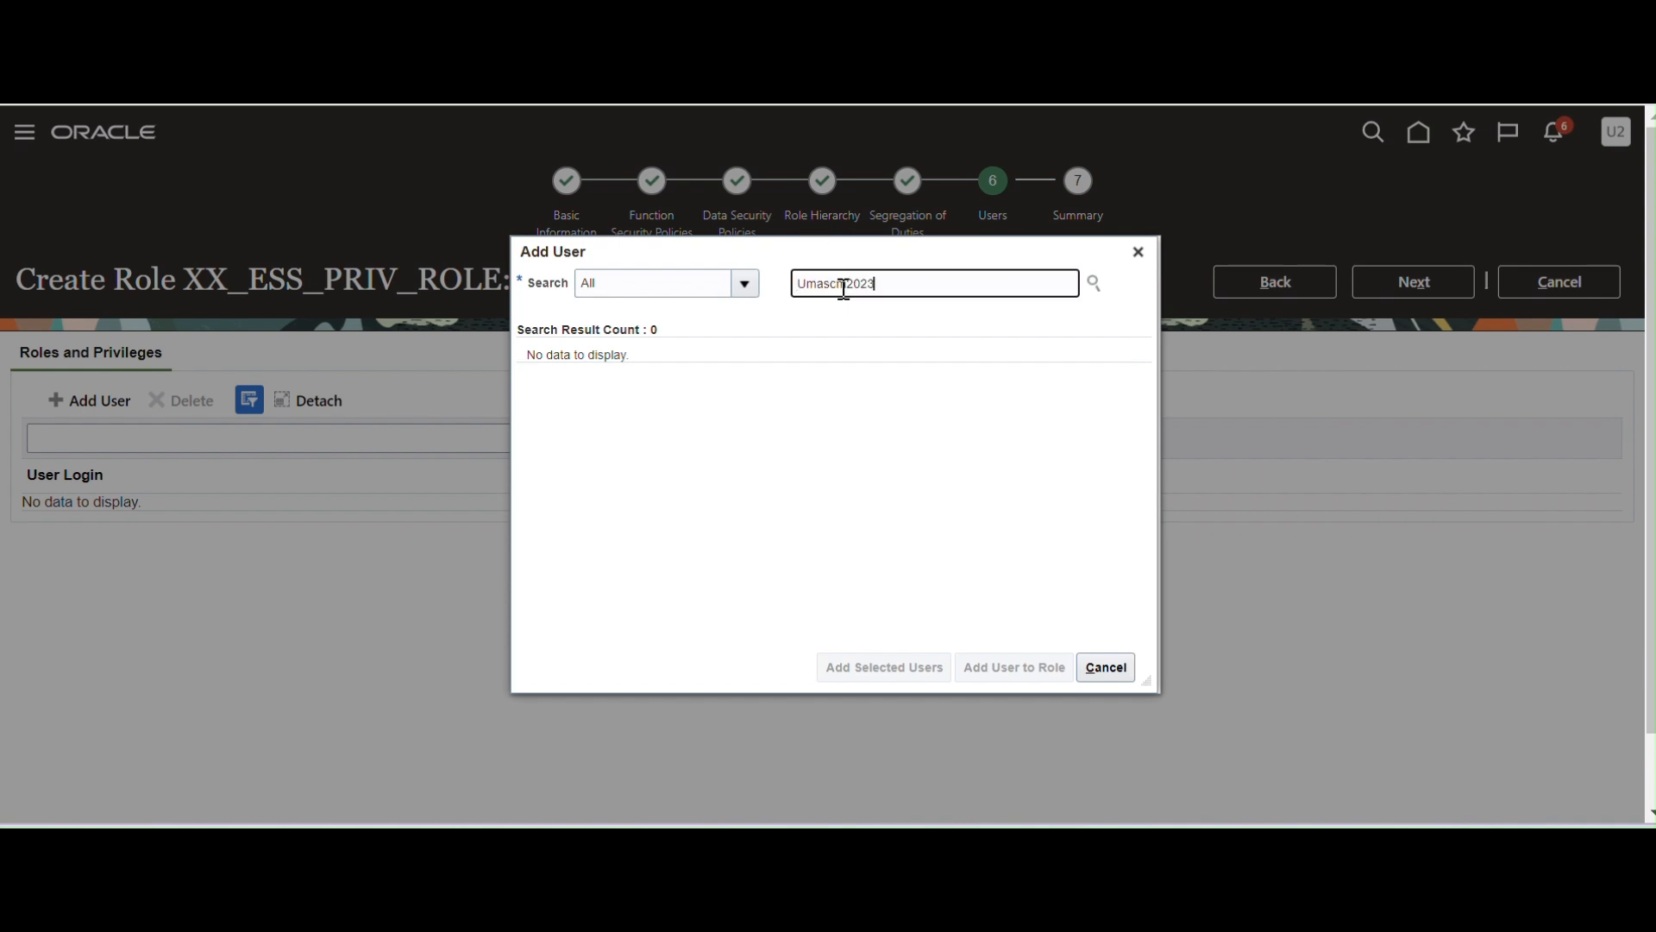
left_click(915, 356)
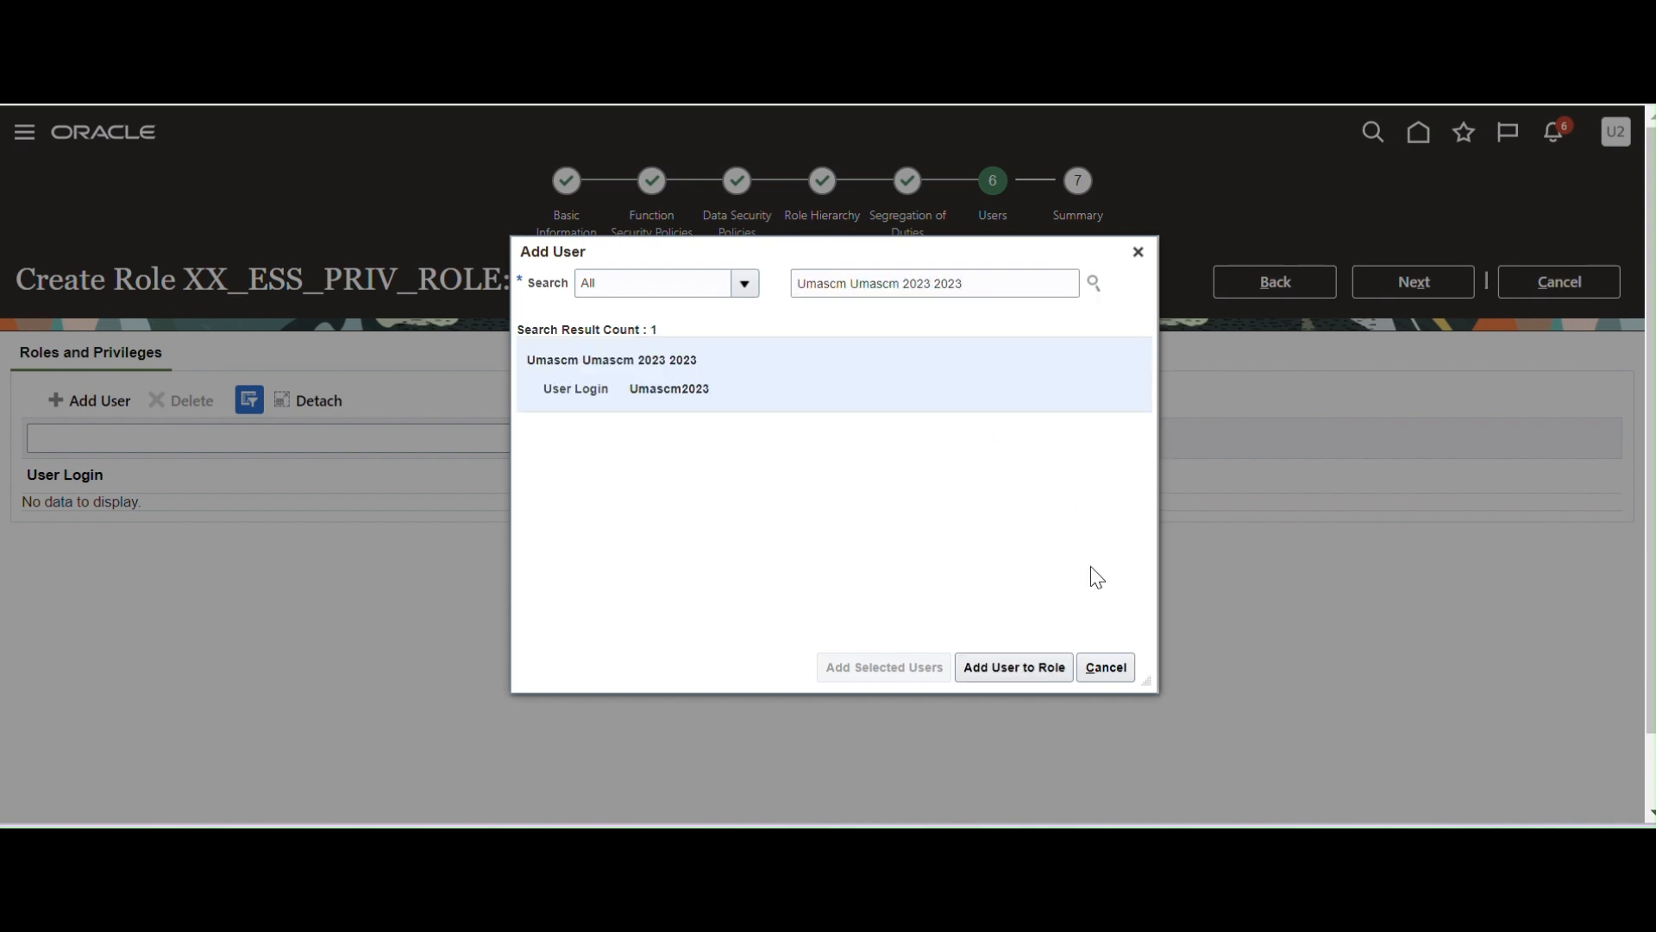
left_click(1002, 671)
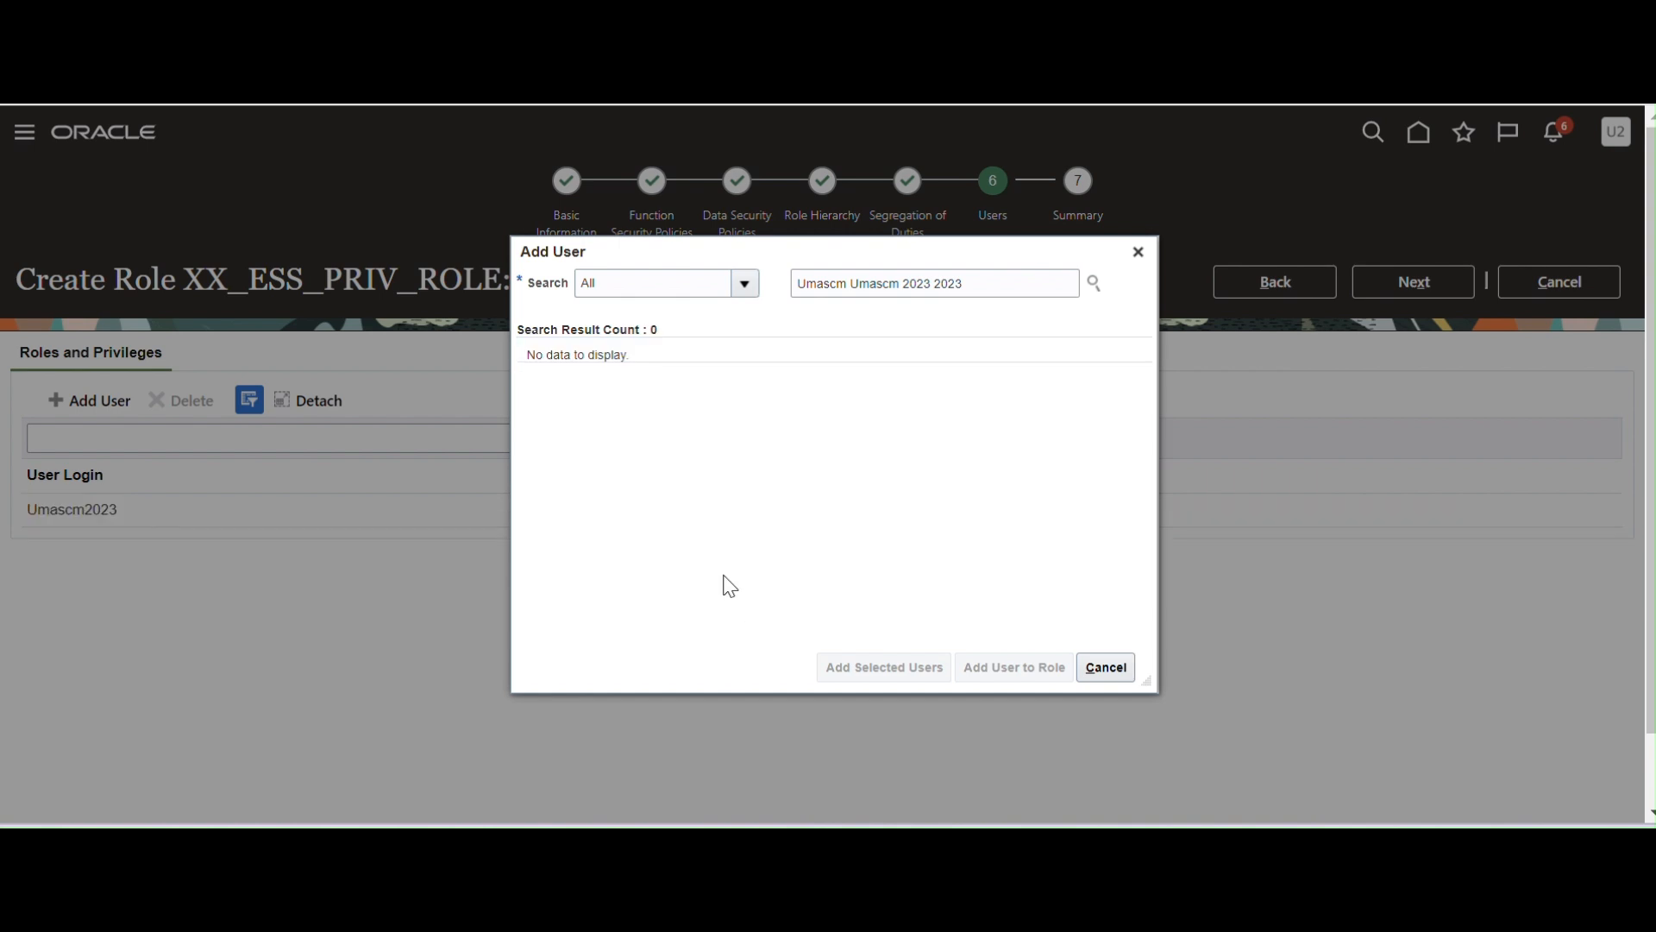
Search for and assign the second user, then proceed to the role Summary.
triple_click(993, 284)
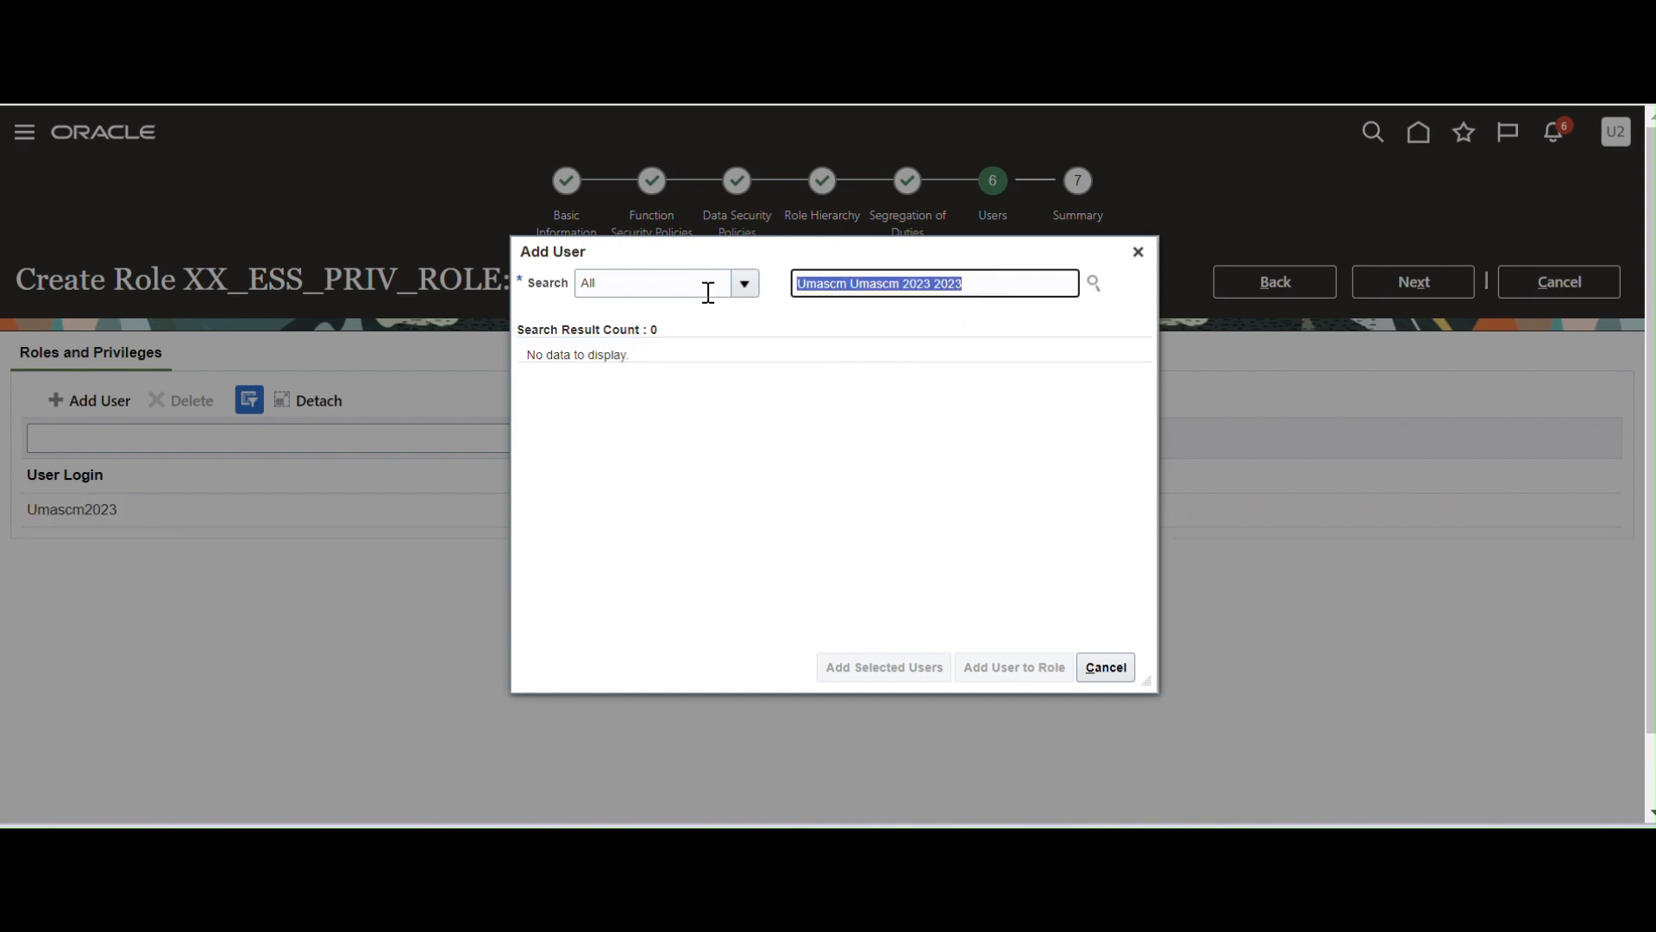
type("SC.TES")
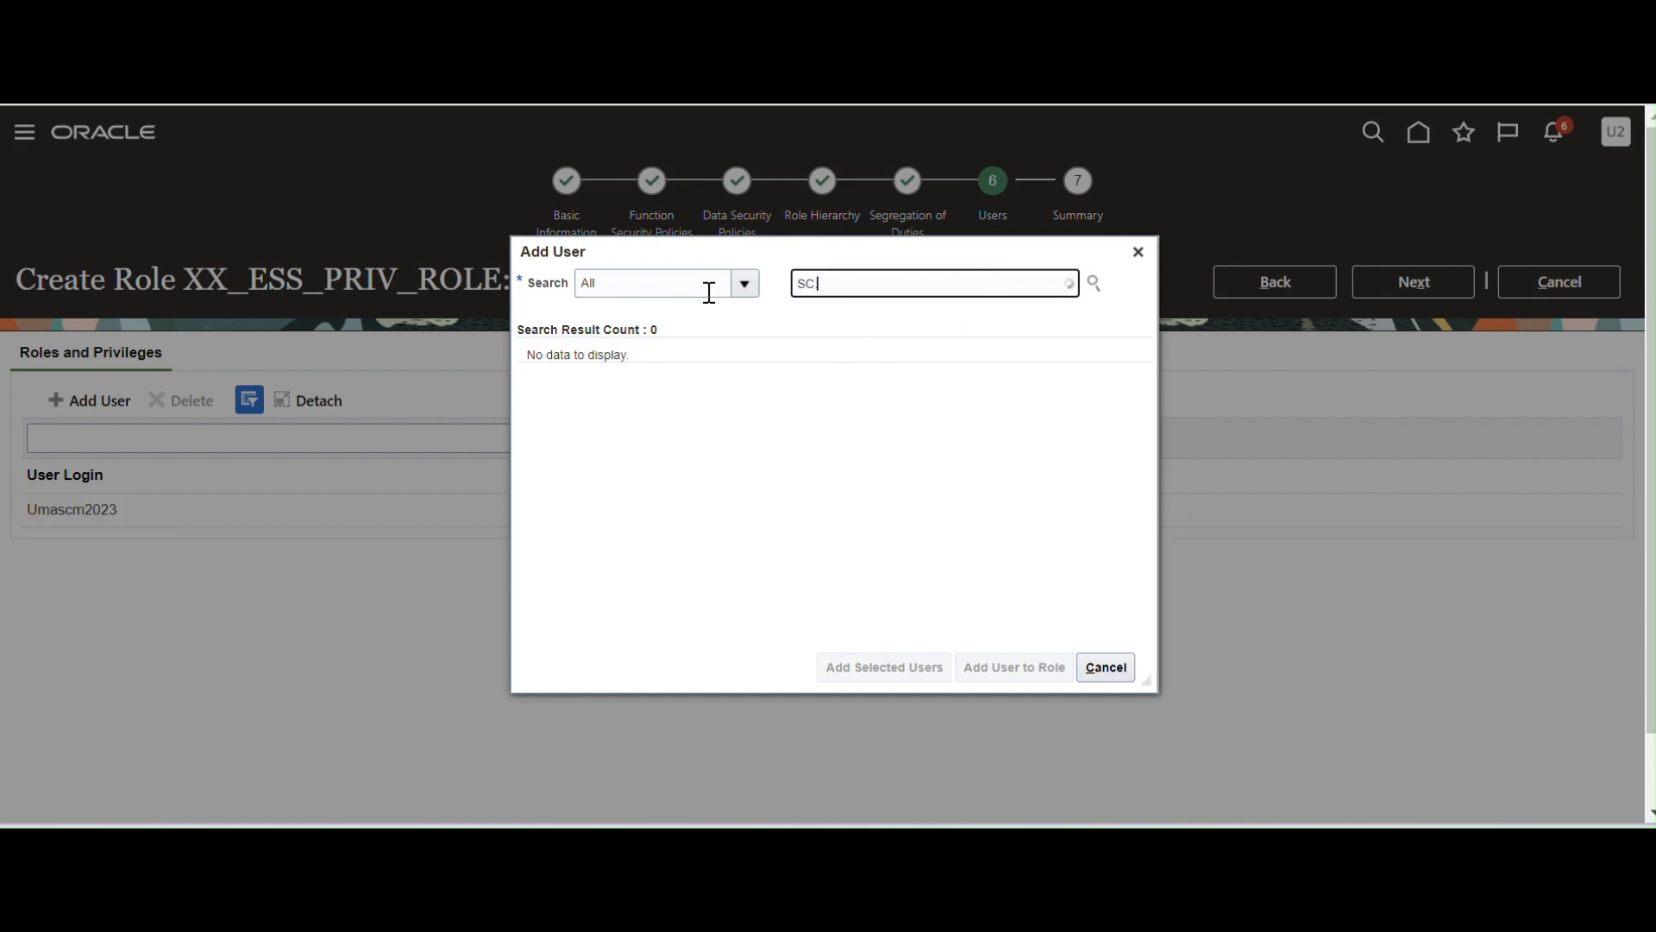
key("BackSpace")
key("BackSpace")
key("BackSpace")
key("BackSpace")
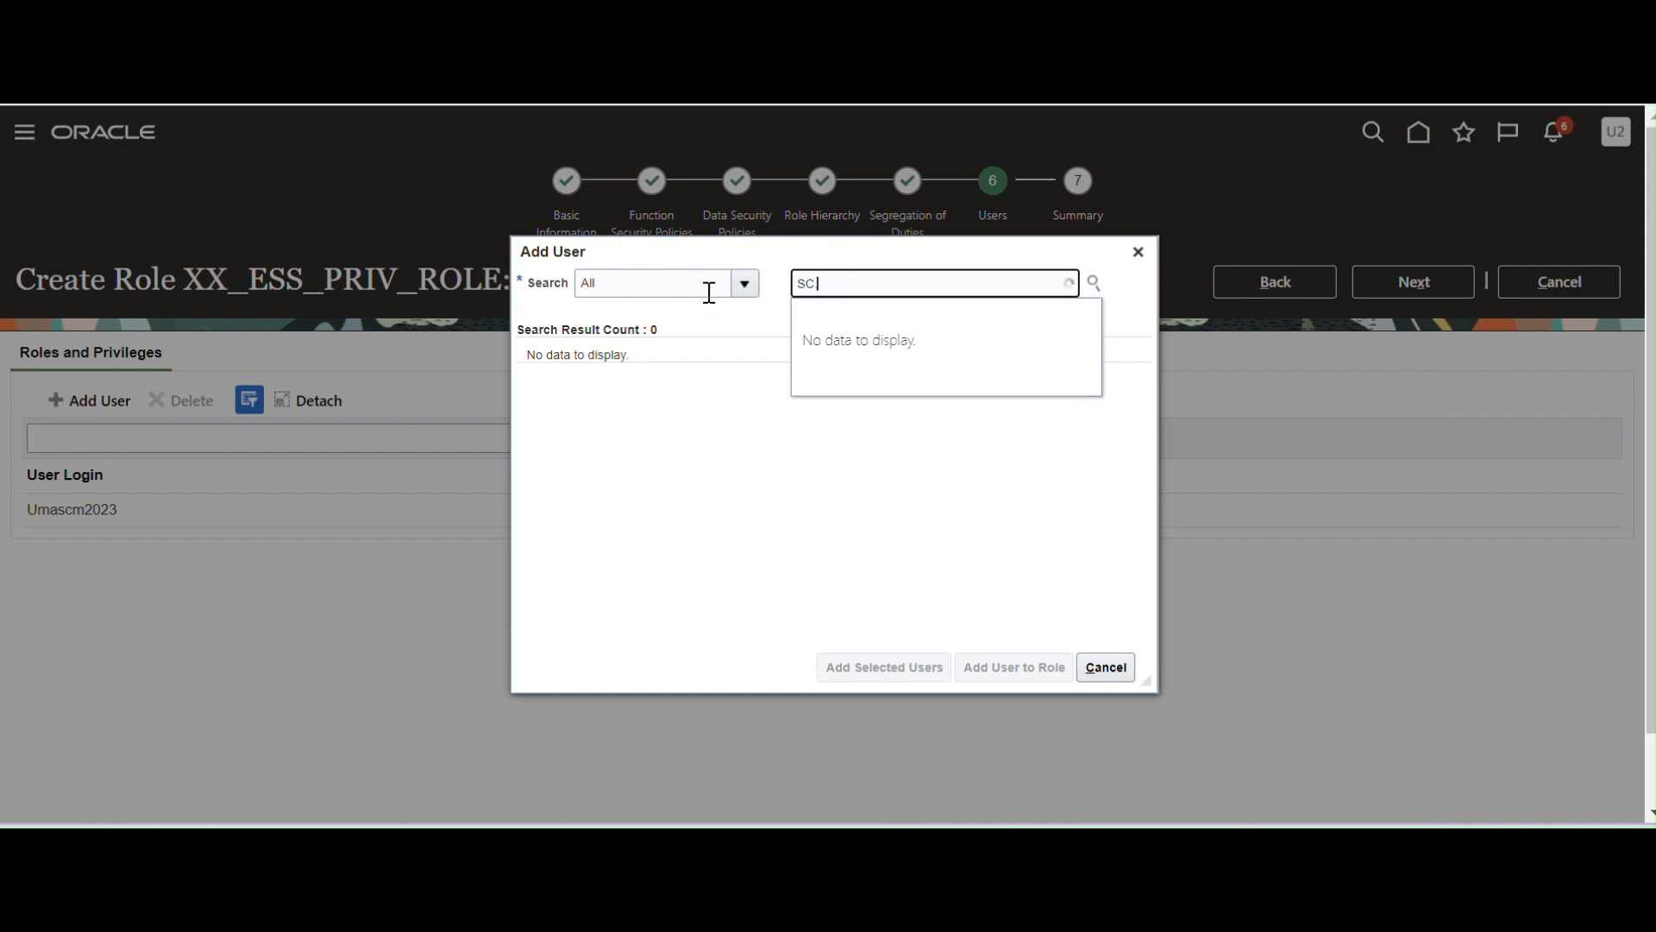
type("M.TEST")
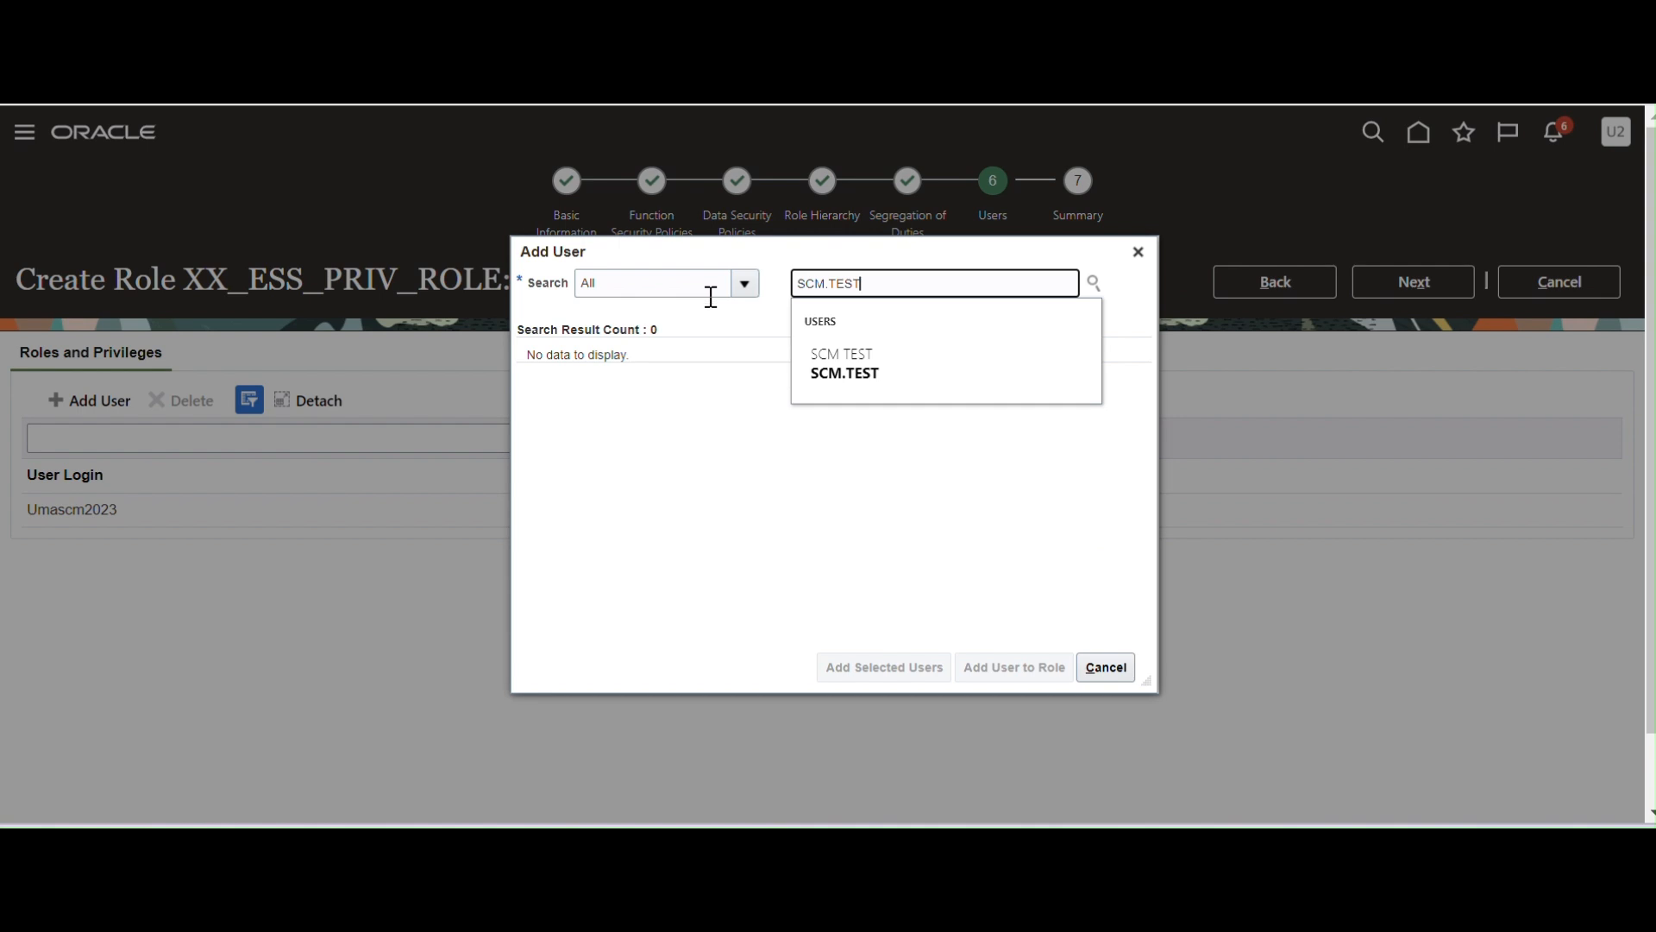
left_click(873, 367)
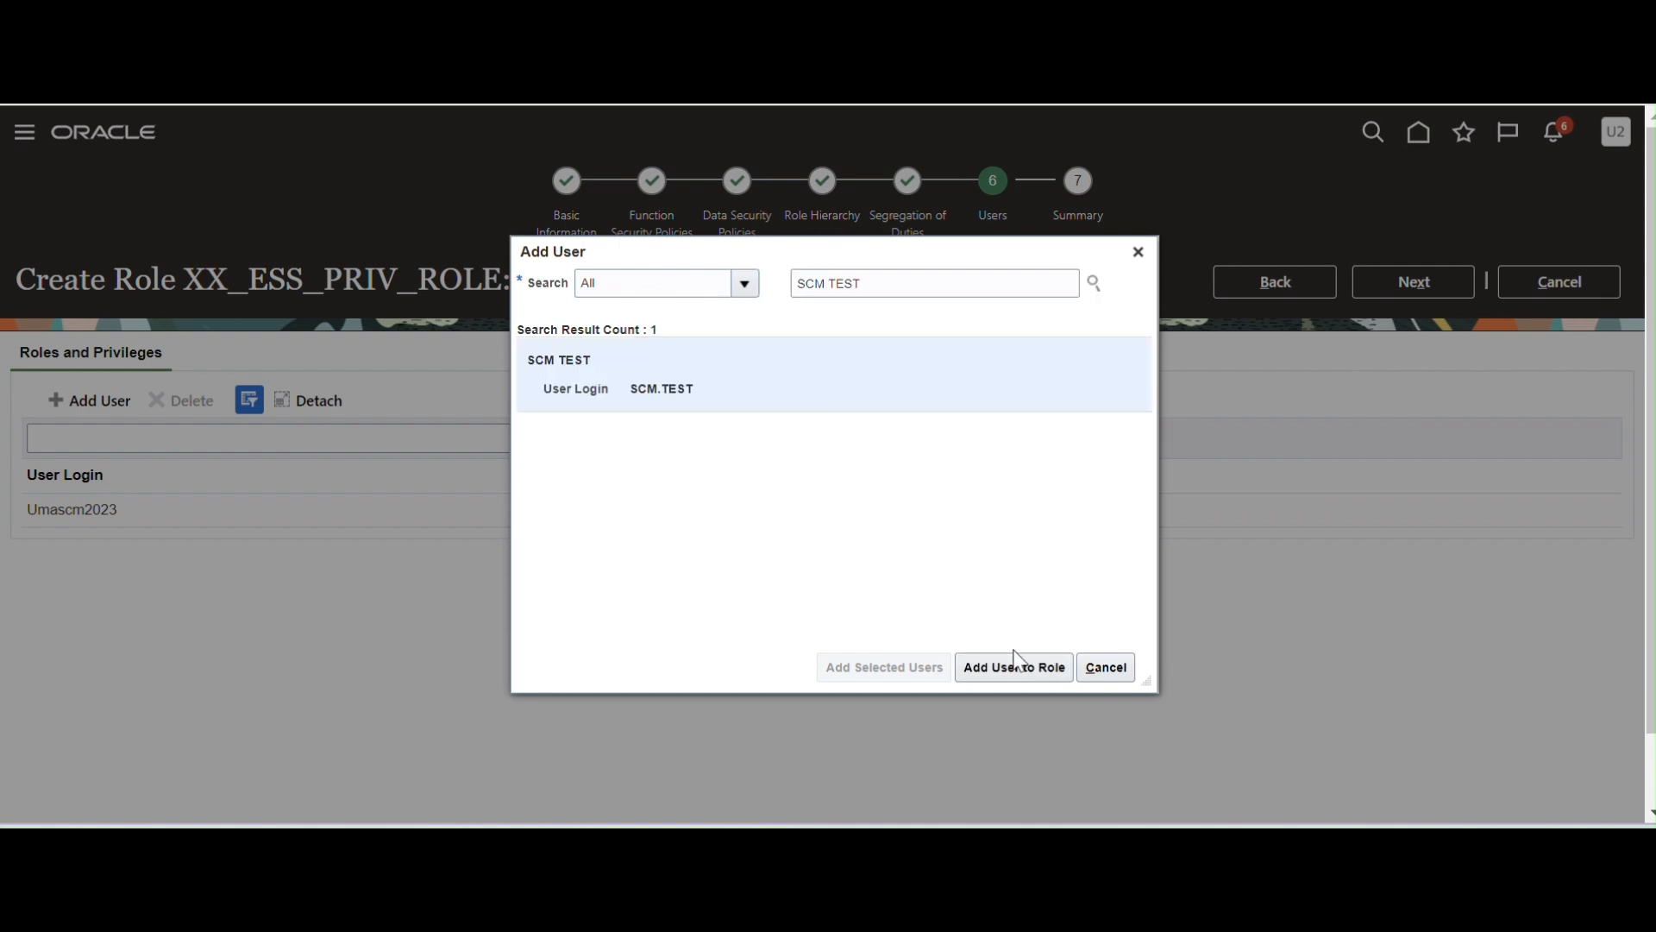
left_click(1042, 675)
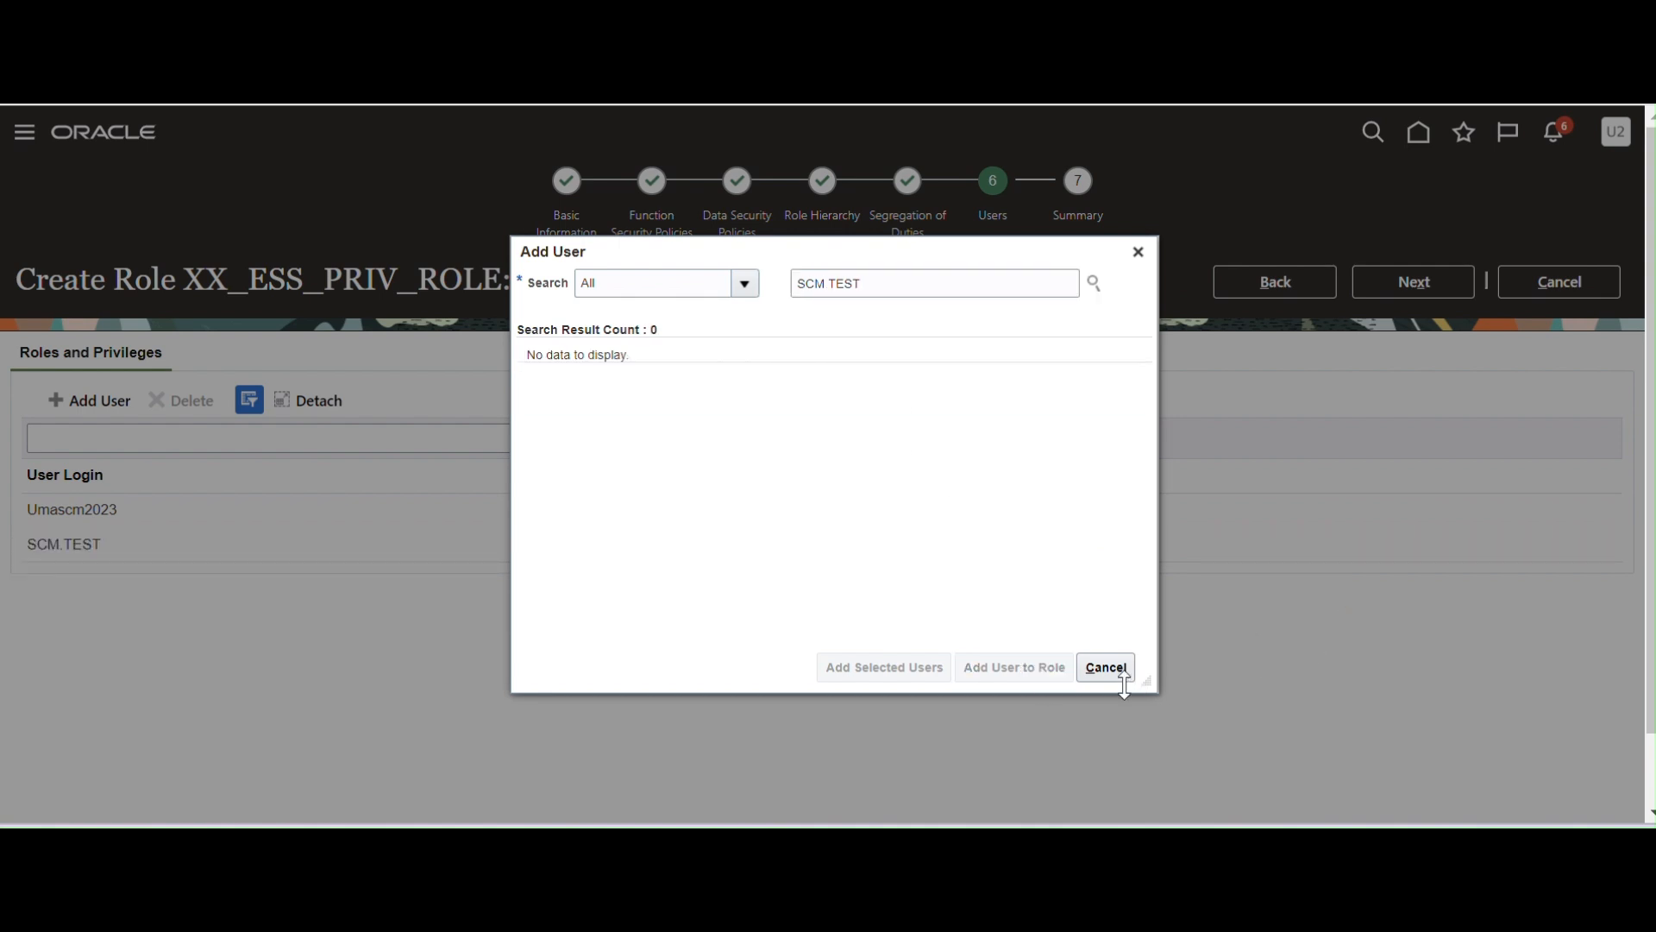
left_click(1138, 251)
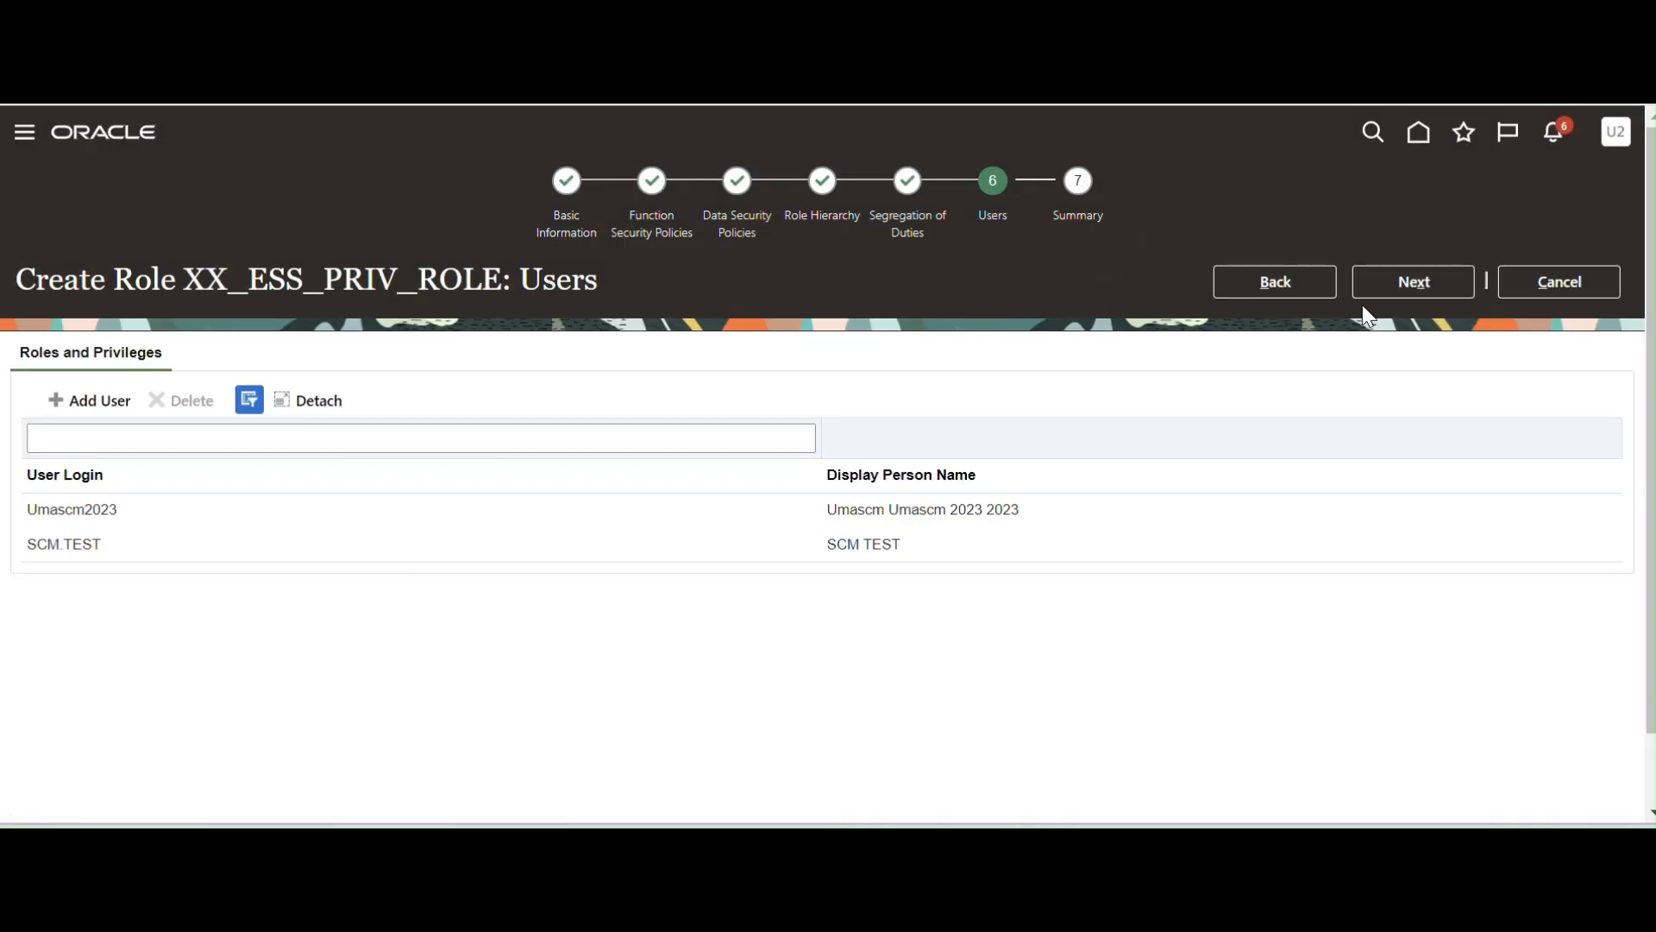
left_click(1396, 286)
left_click(1421, 282)
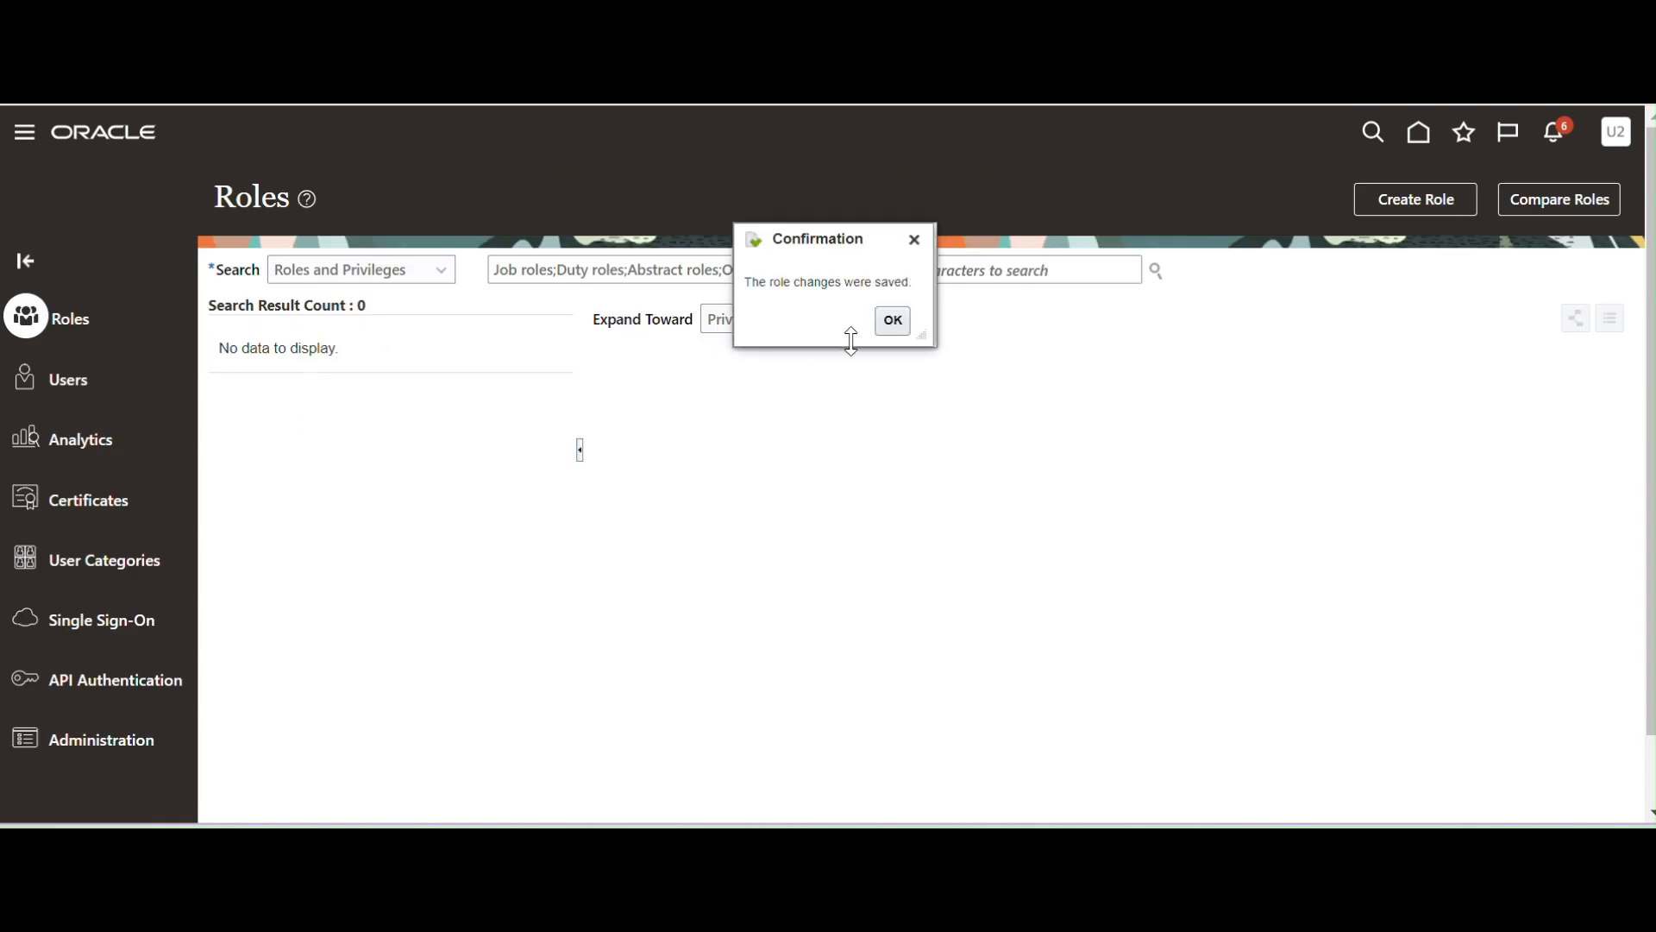
left_click(895, 323)
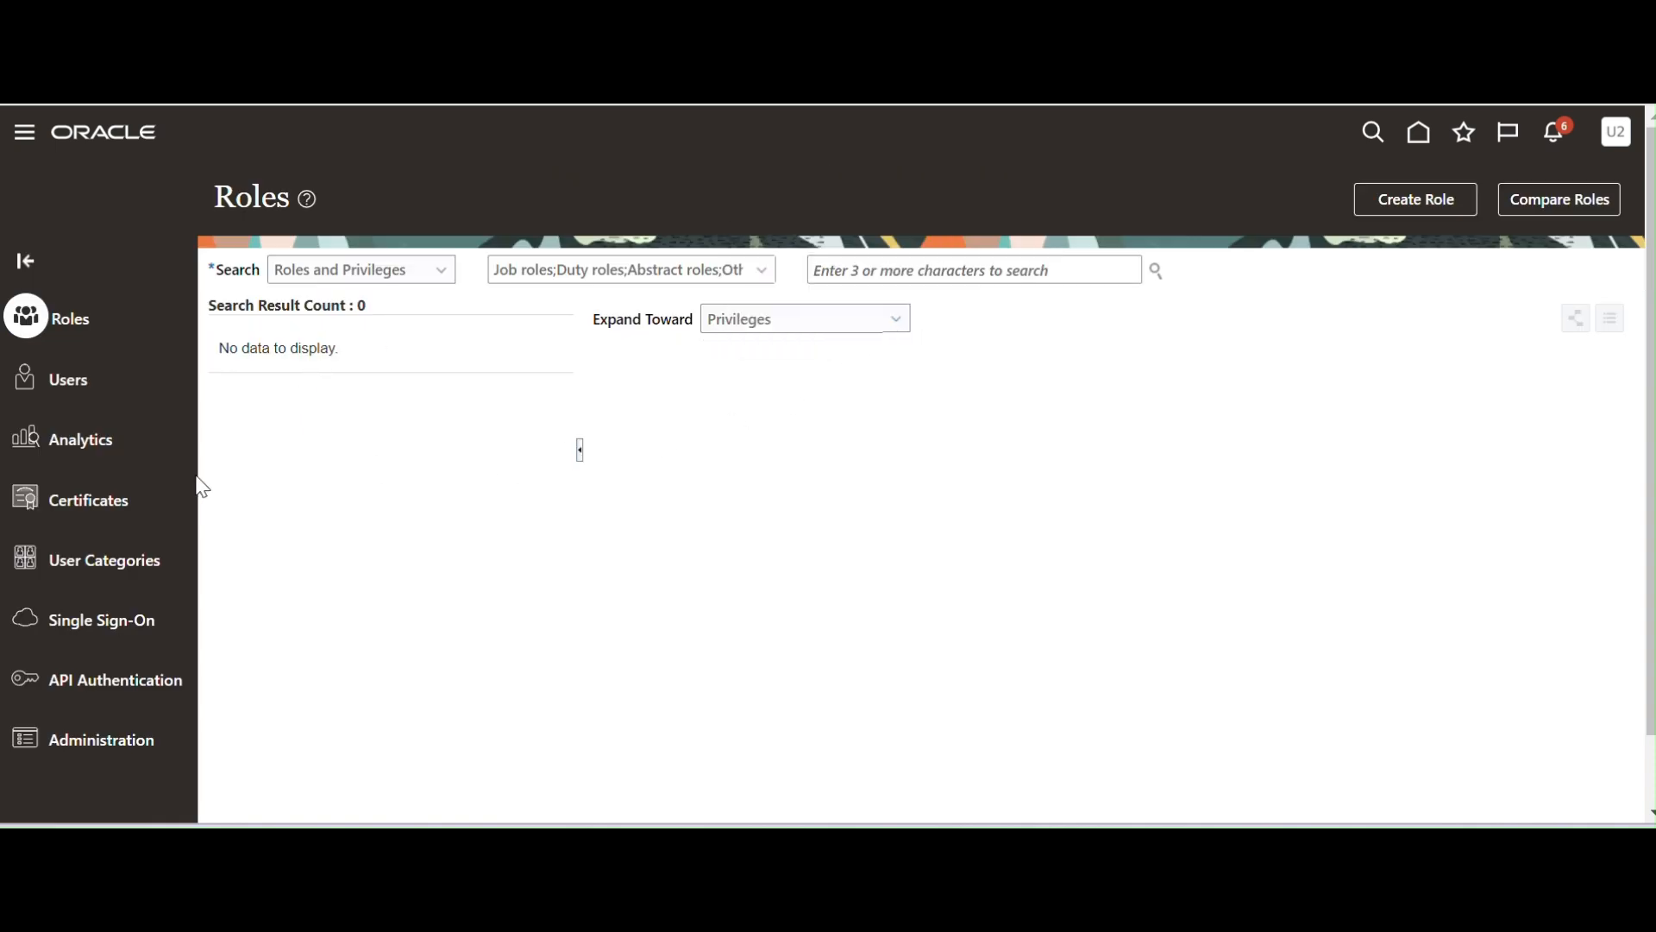
left_click(872, 270)
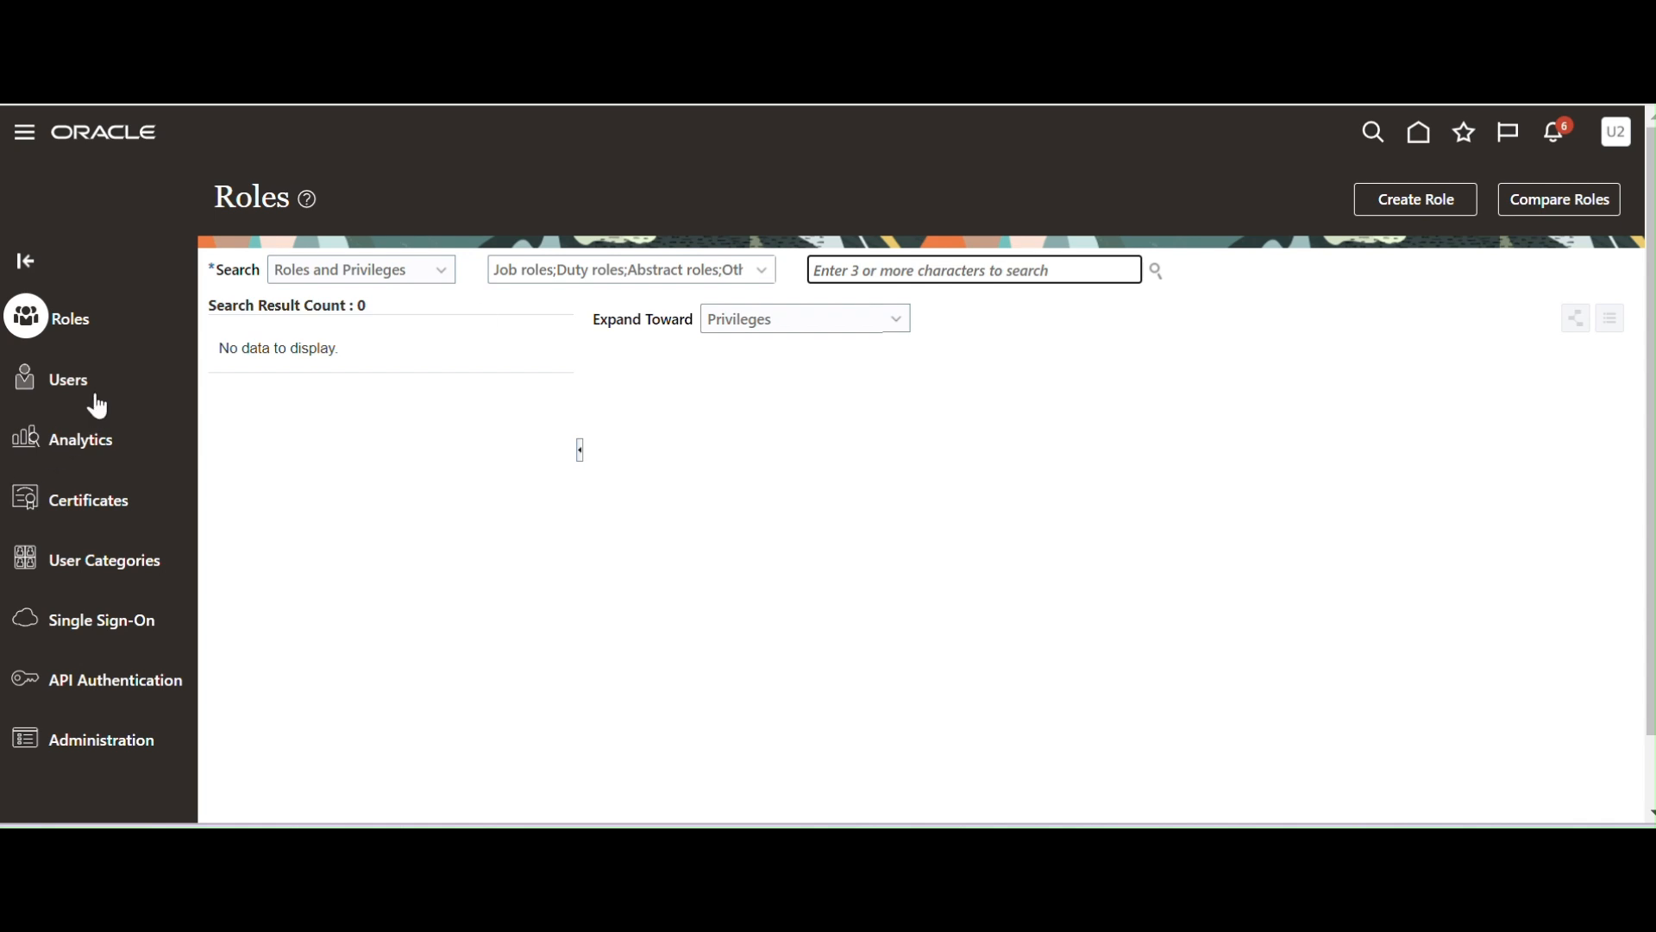
type("E")
key("BackSpace")
type("XX_ESS")
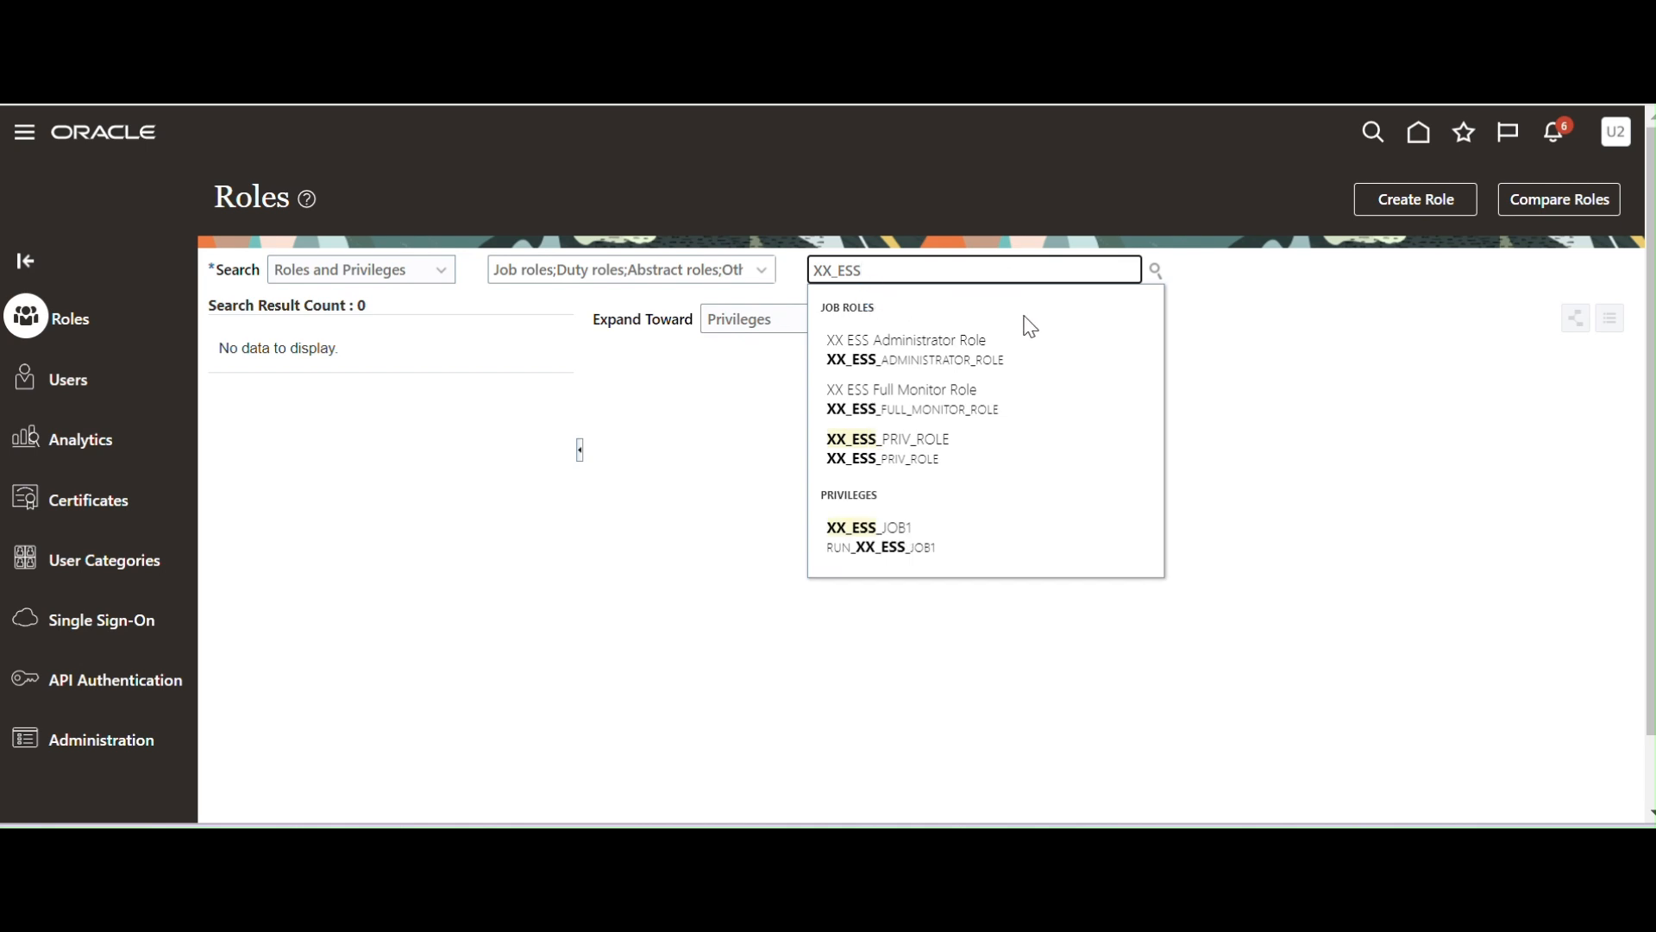
left_click(902, 455)
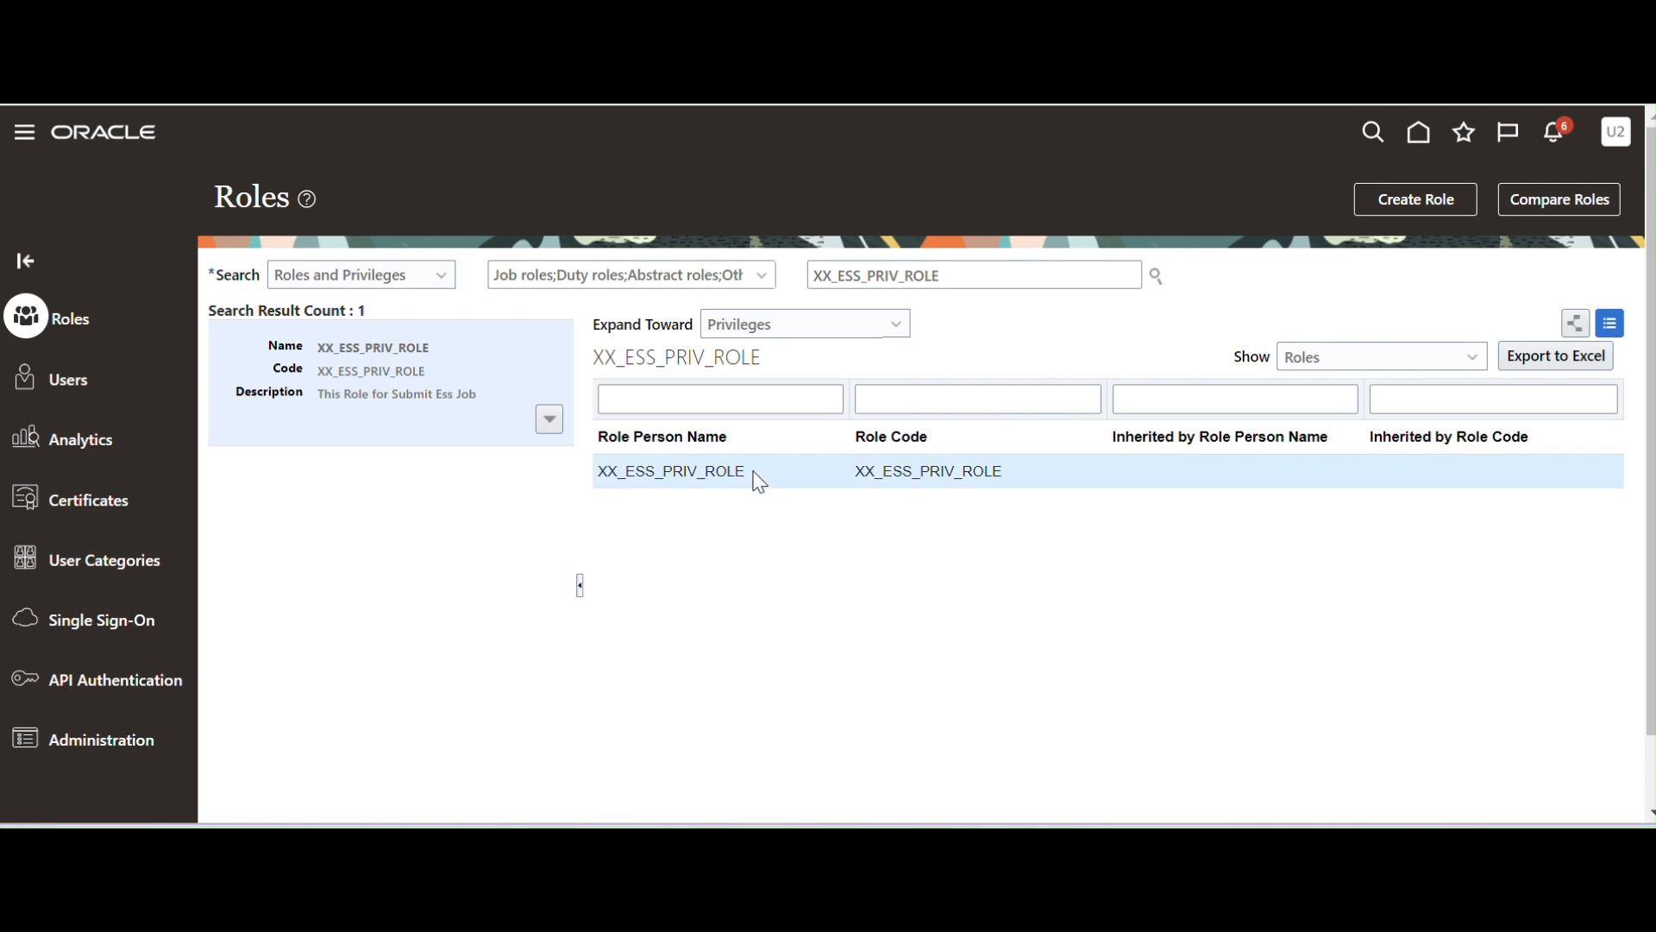
left_click_drag(742, 477, 607, 477)
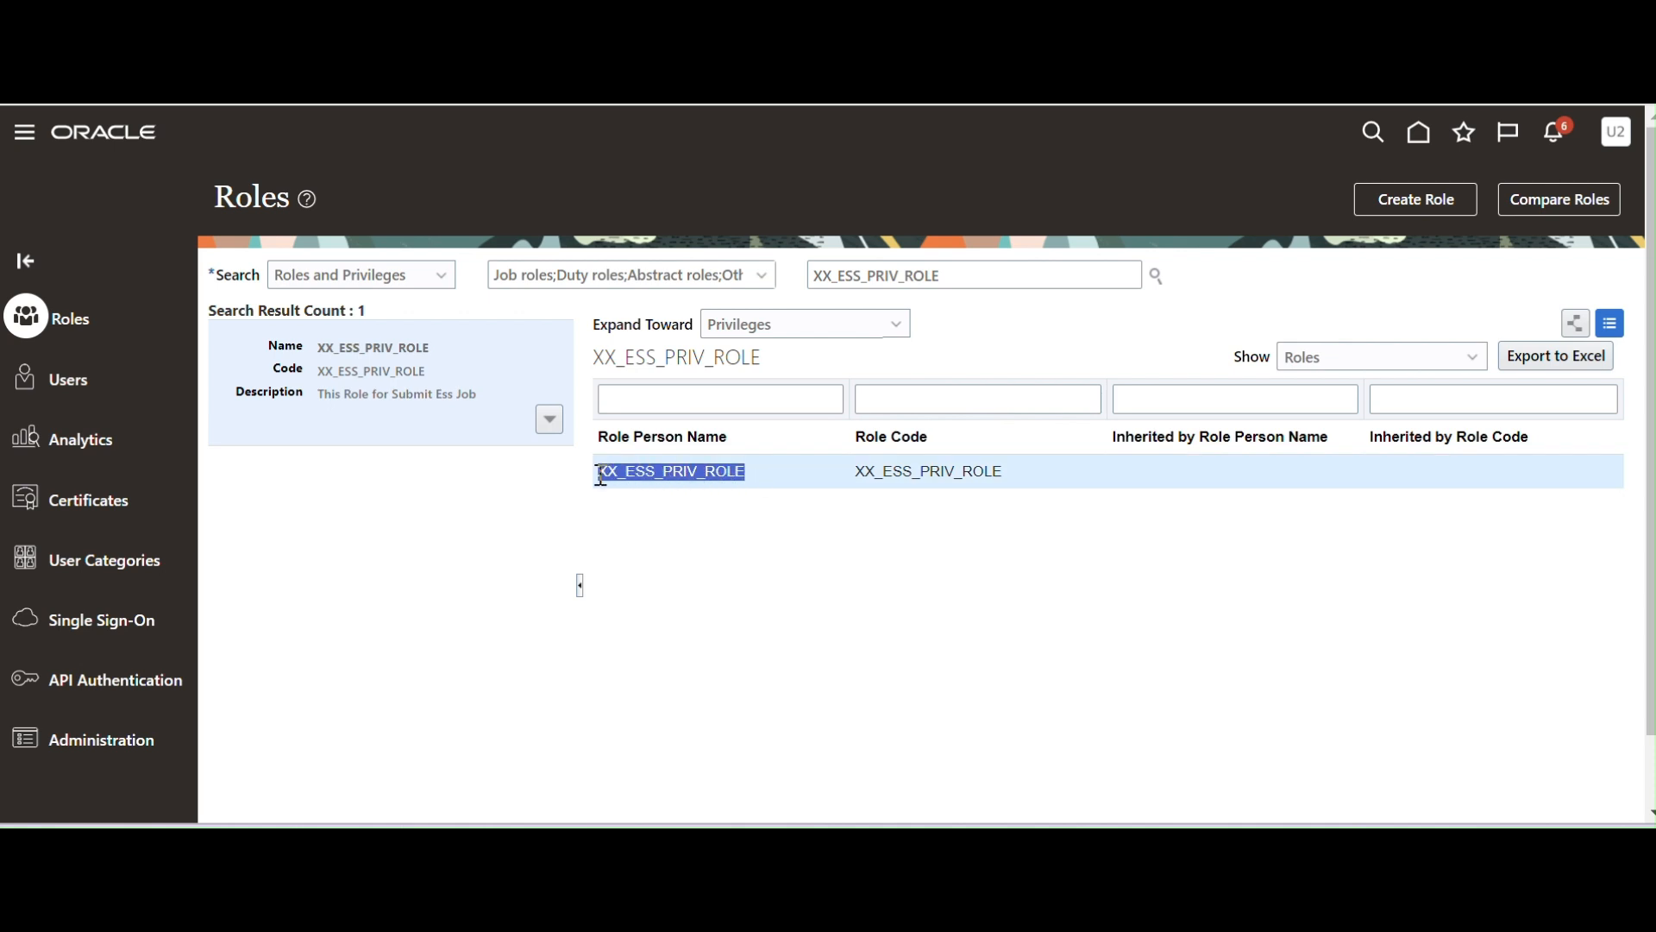
left_click_drag(1094, 482, 623, 485)
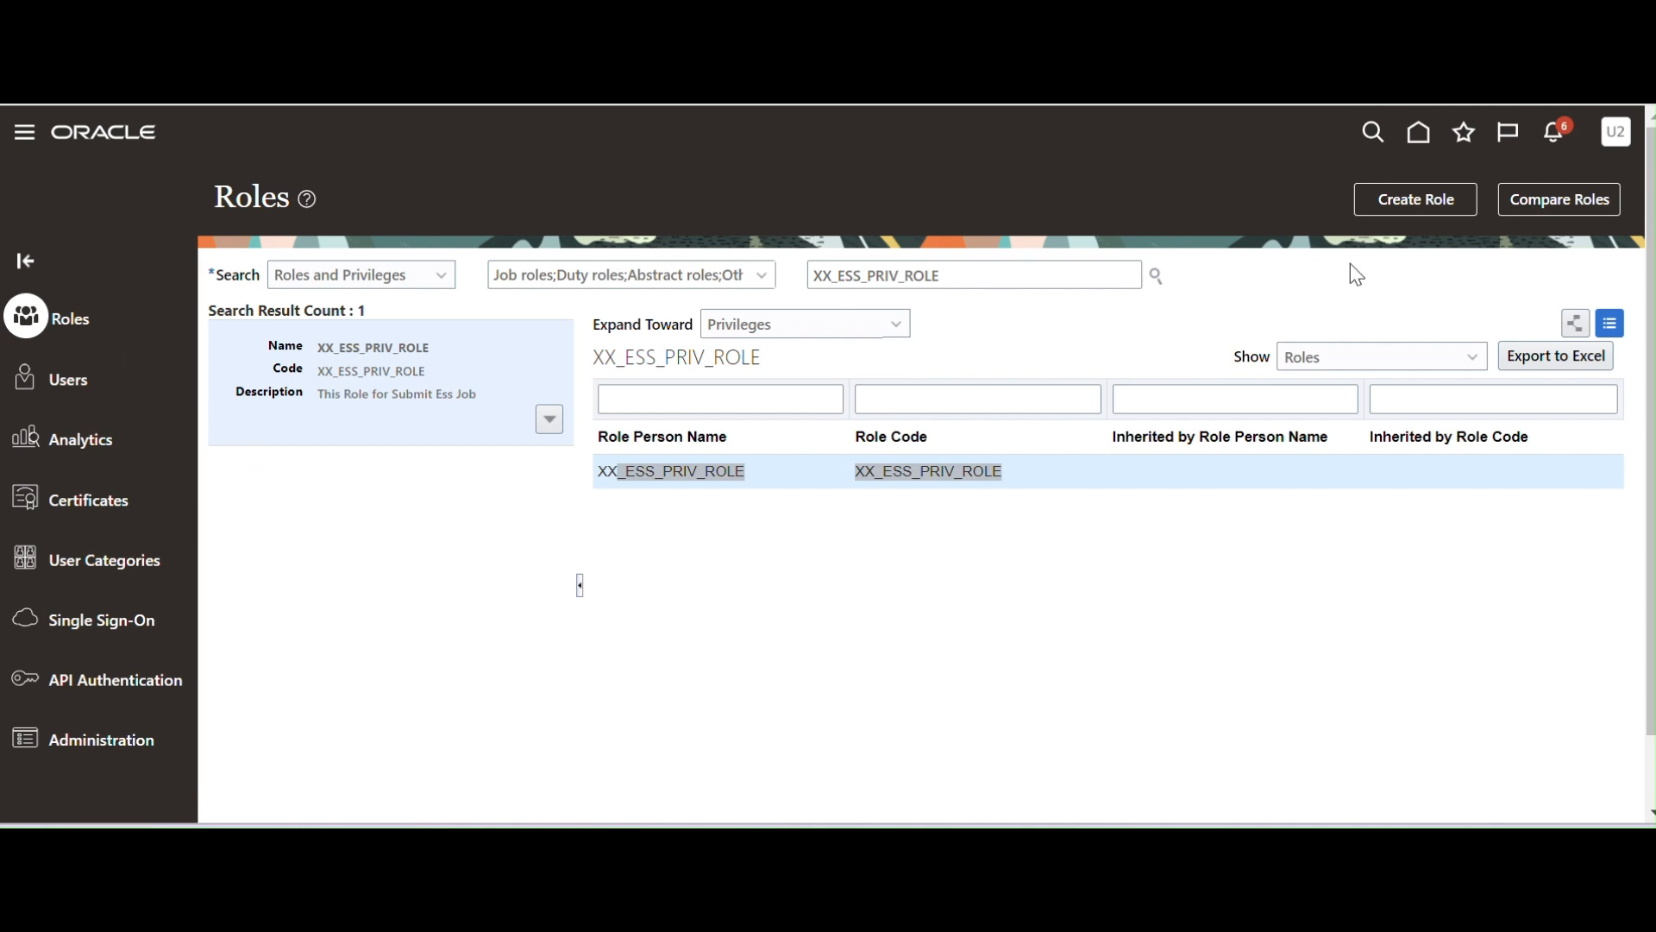
From Scheduled Processes, schedule a new process and search the job list by name.
left_click(21, 136)
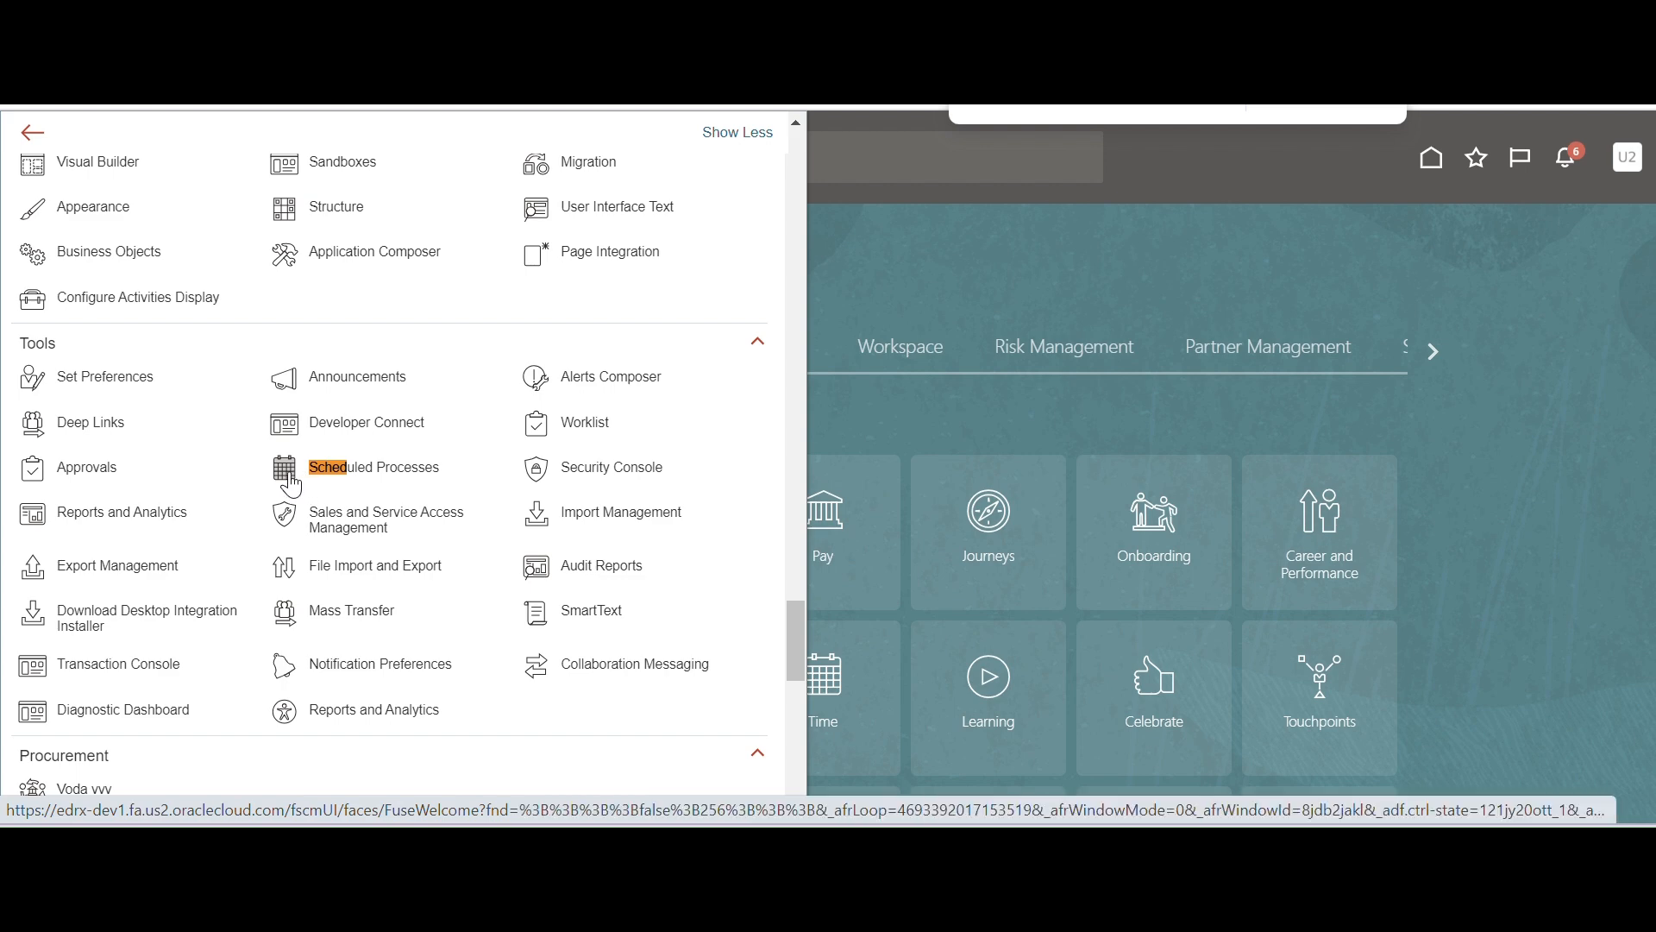
left_click(295, 482)
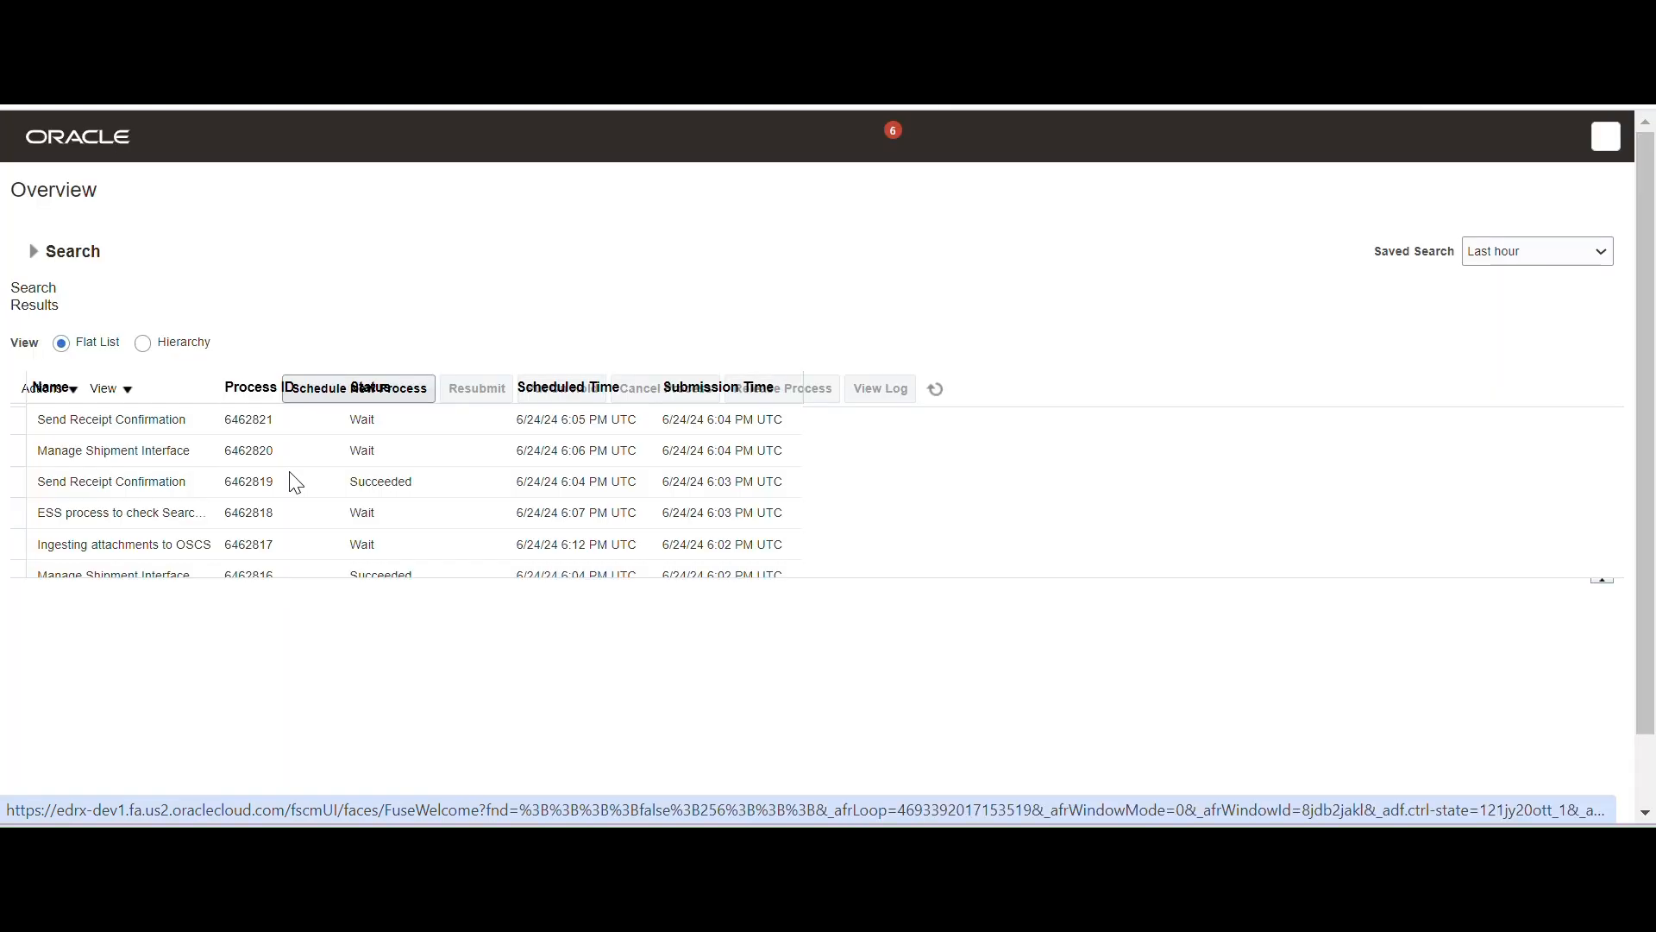
left_click(263, 391)
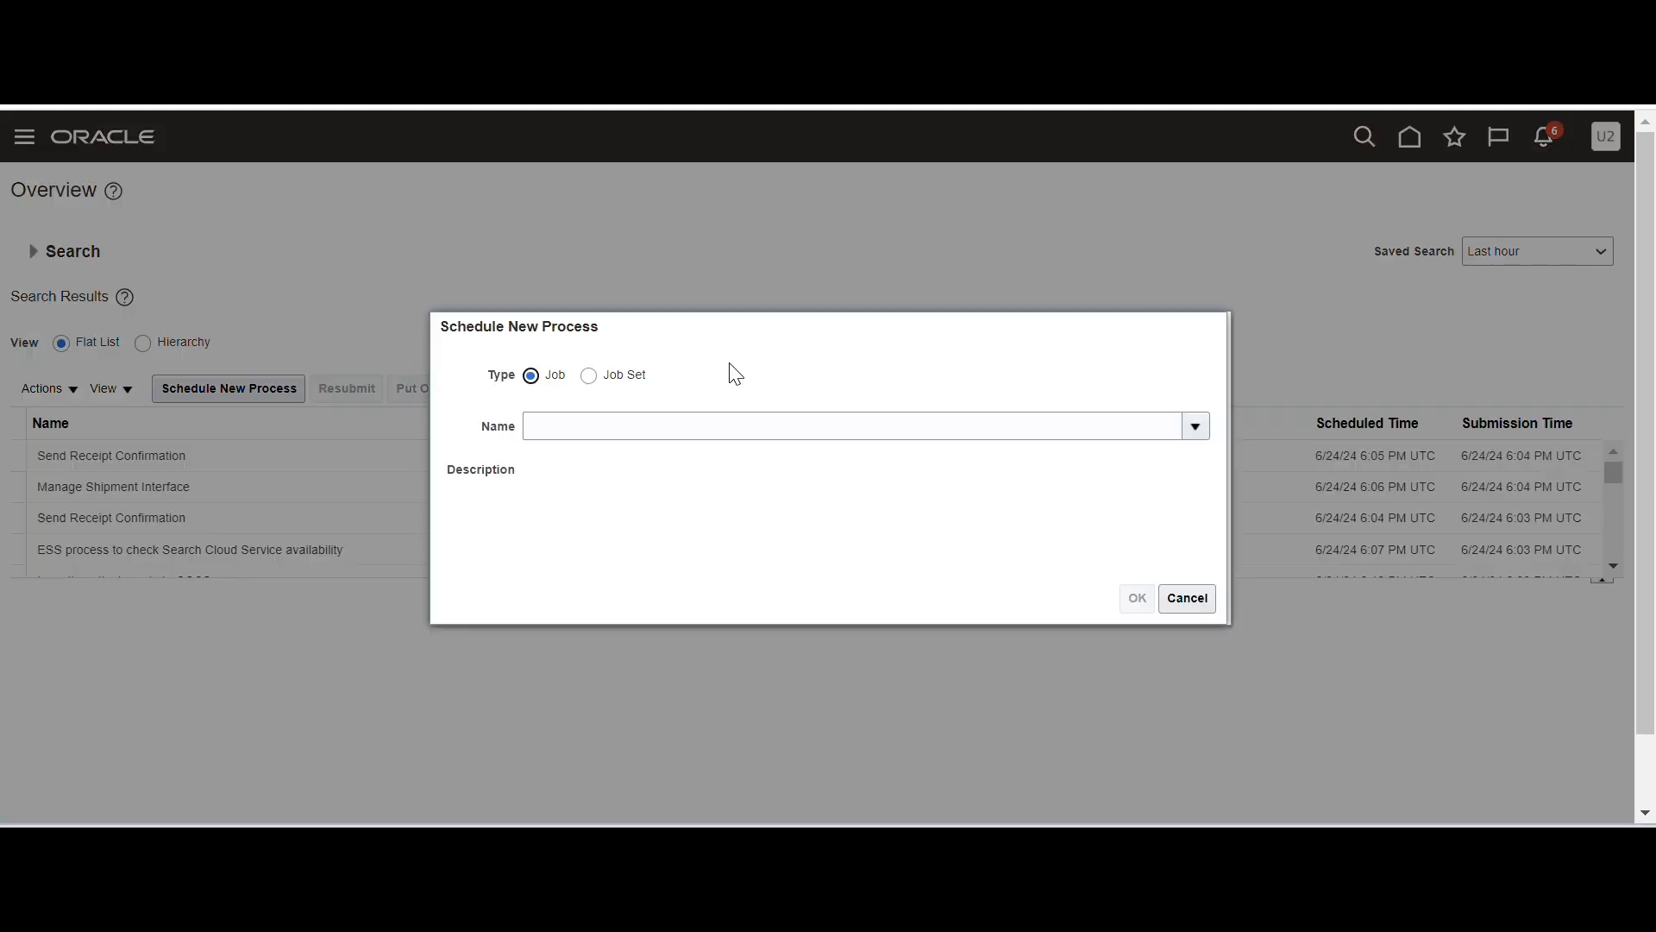
left_click(1194, 427)
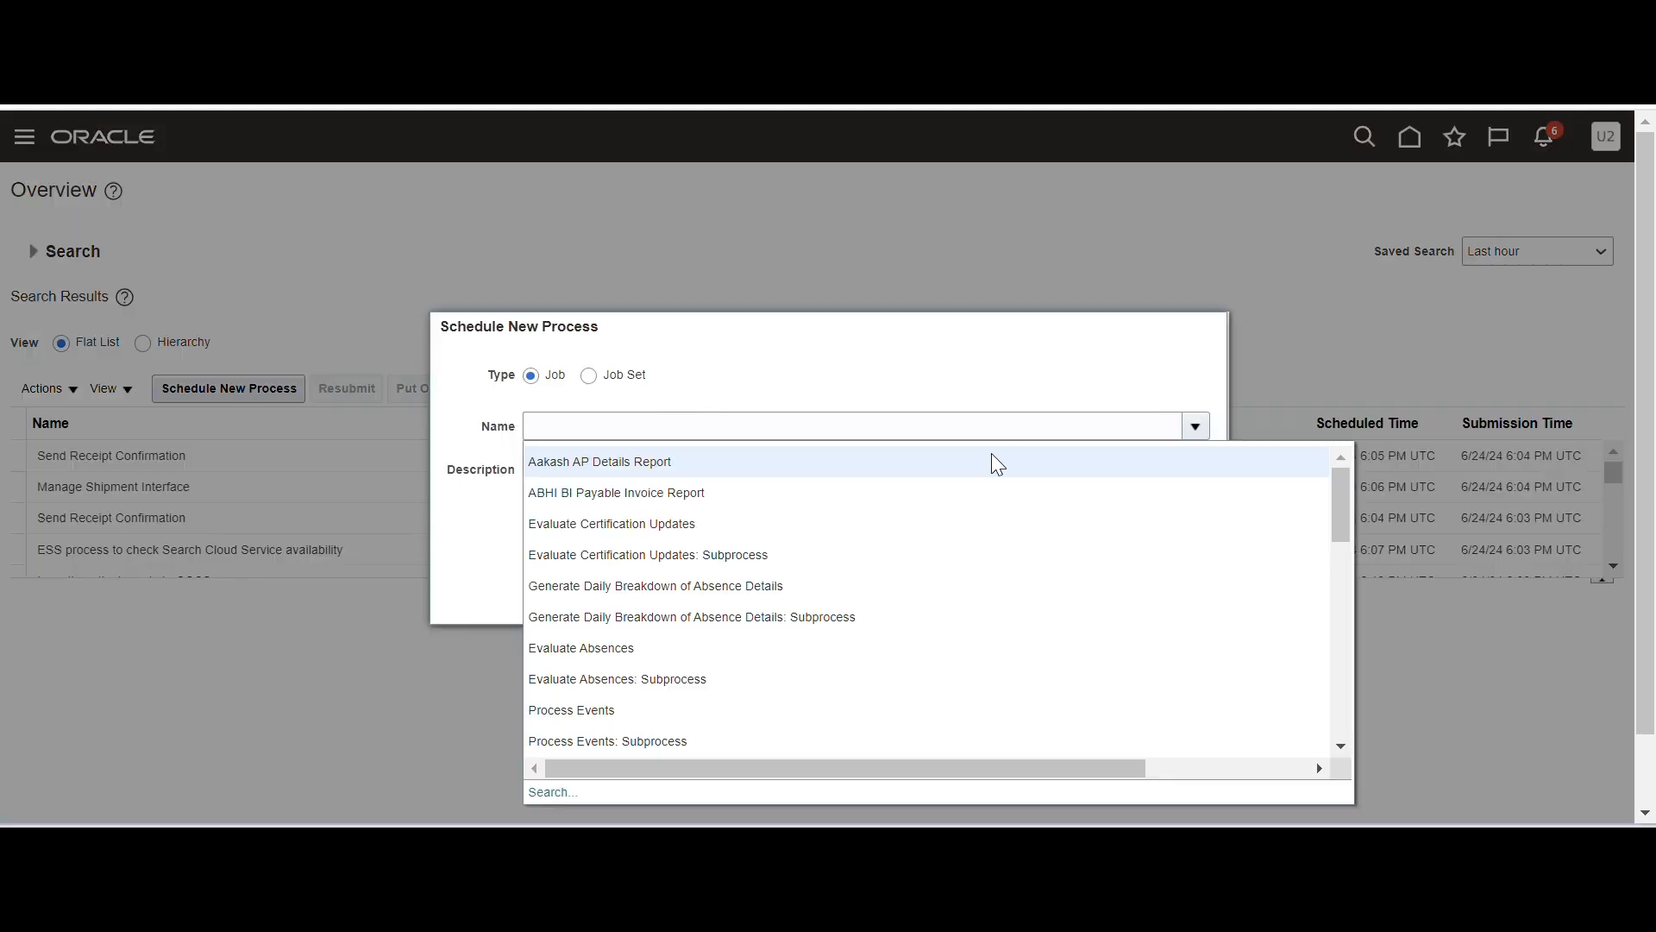
left_click(552, 792)
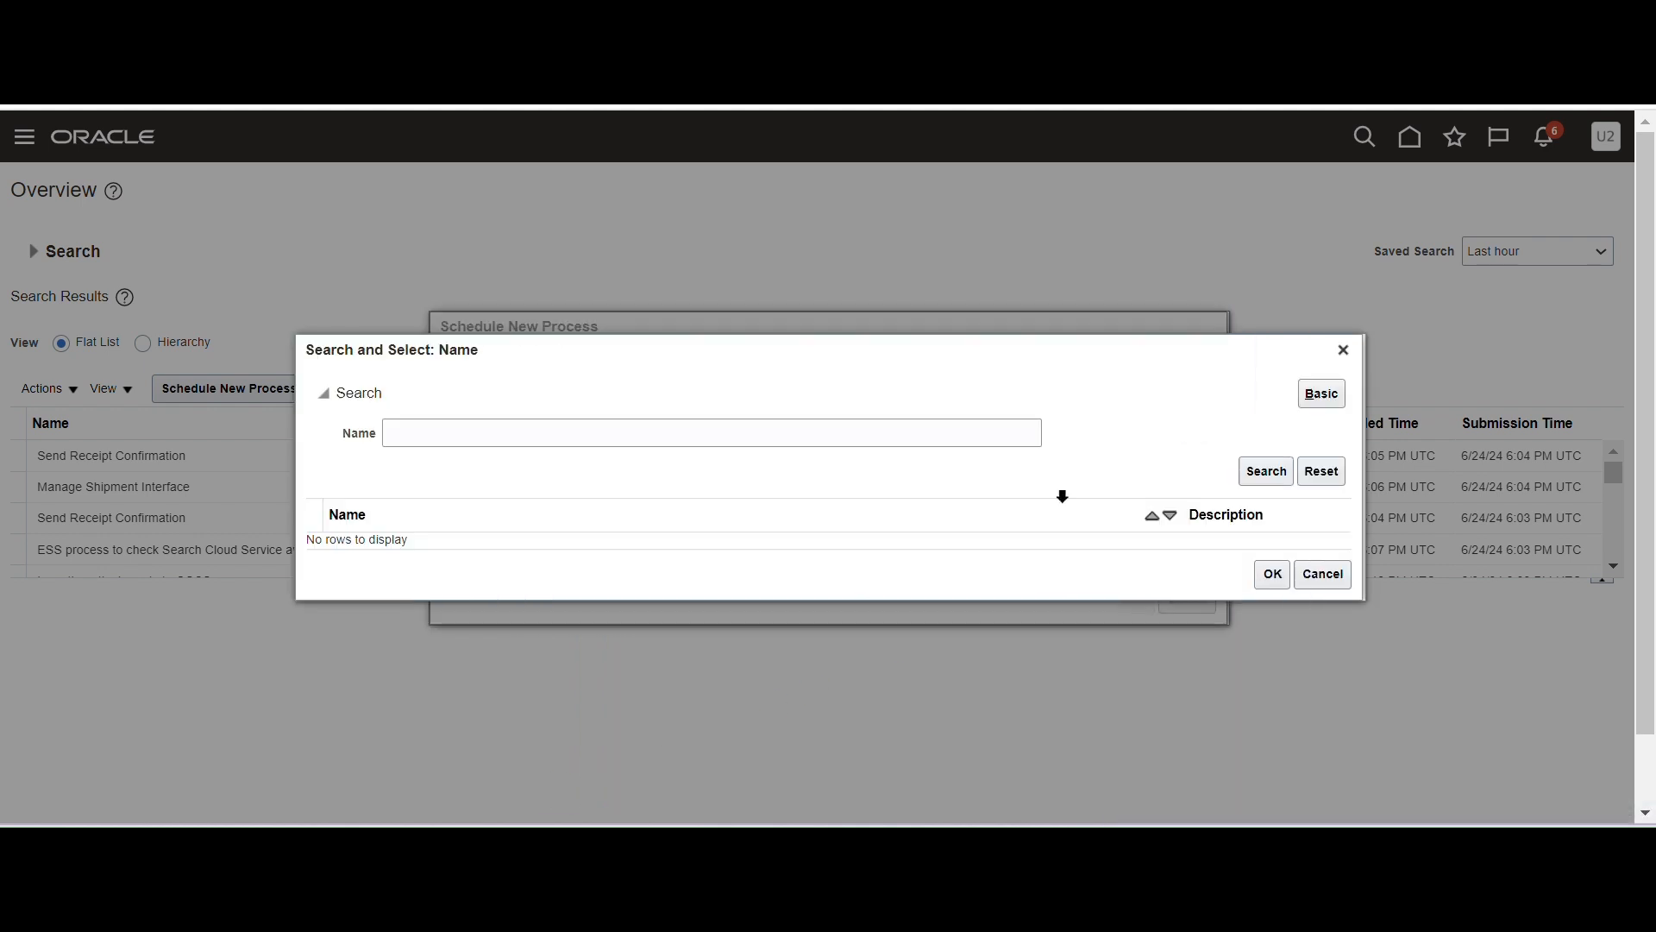
left_click(674, 433)
type("Import User and Role Application Security Data")
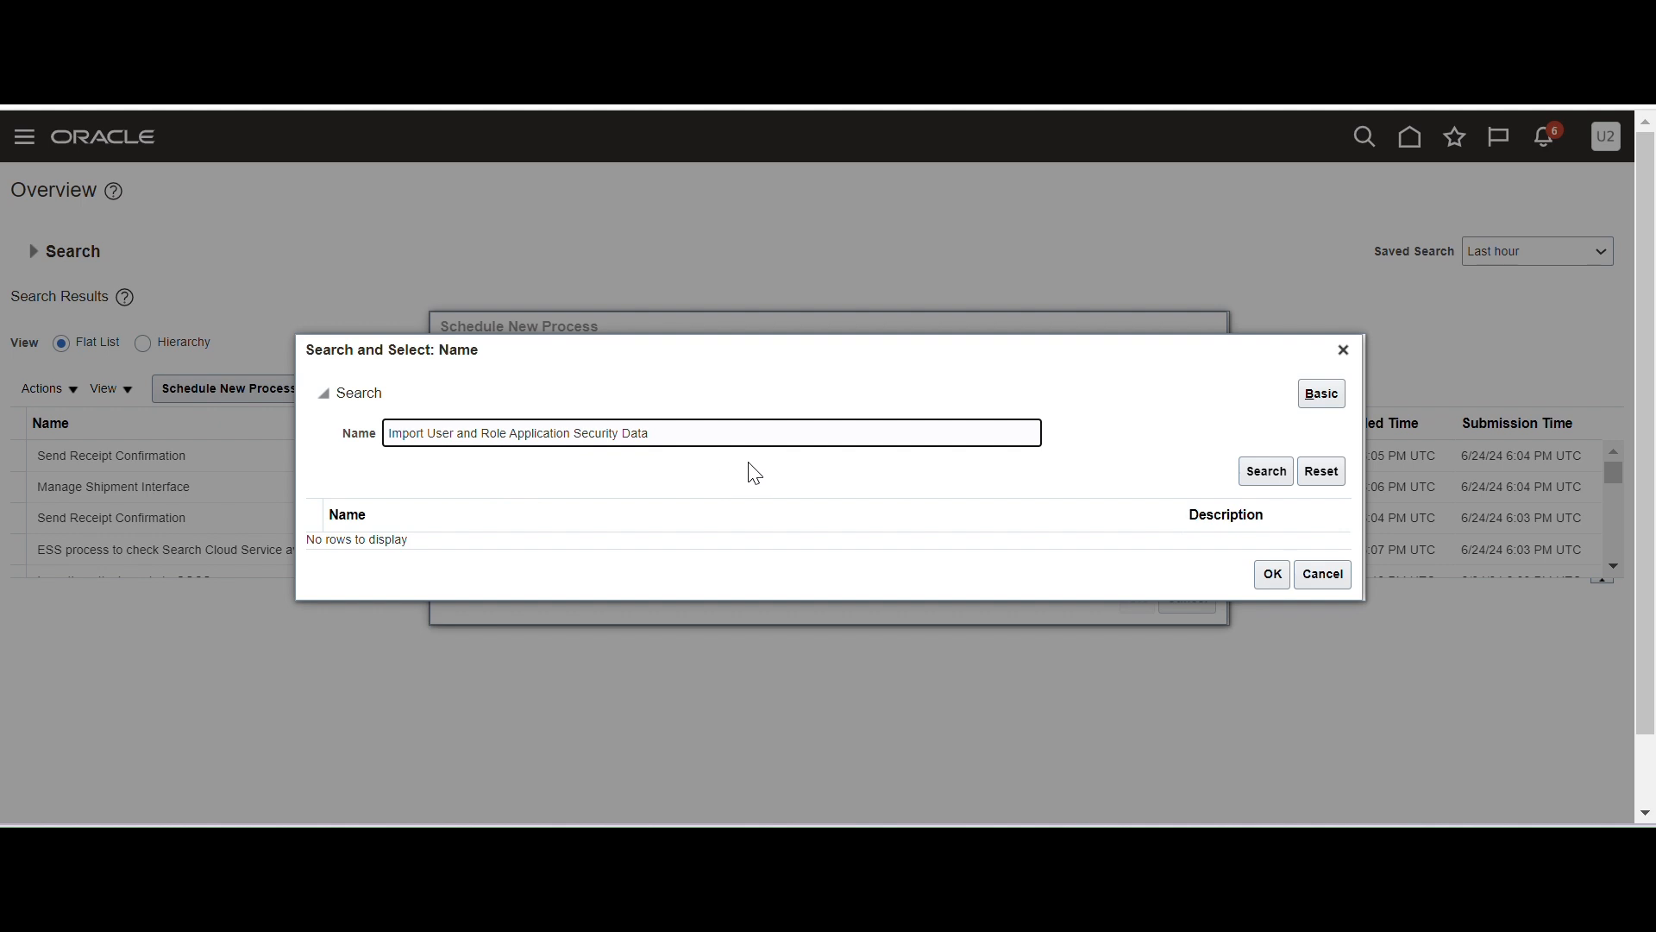
Select Import User and Role Application Security Data and submit it as process 6462822.
left_click_drag(693, 433, 390, 432)
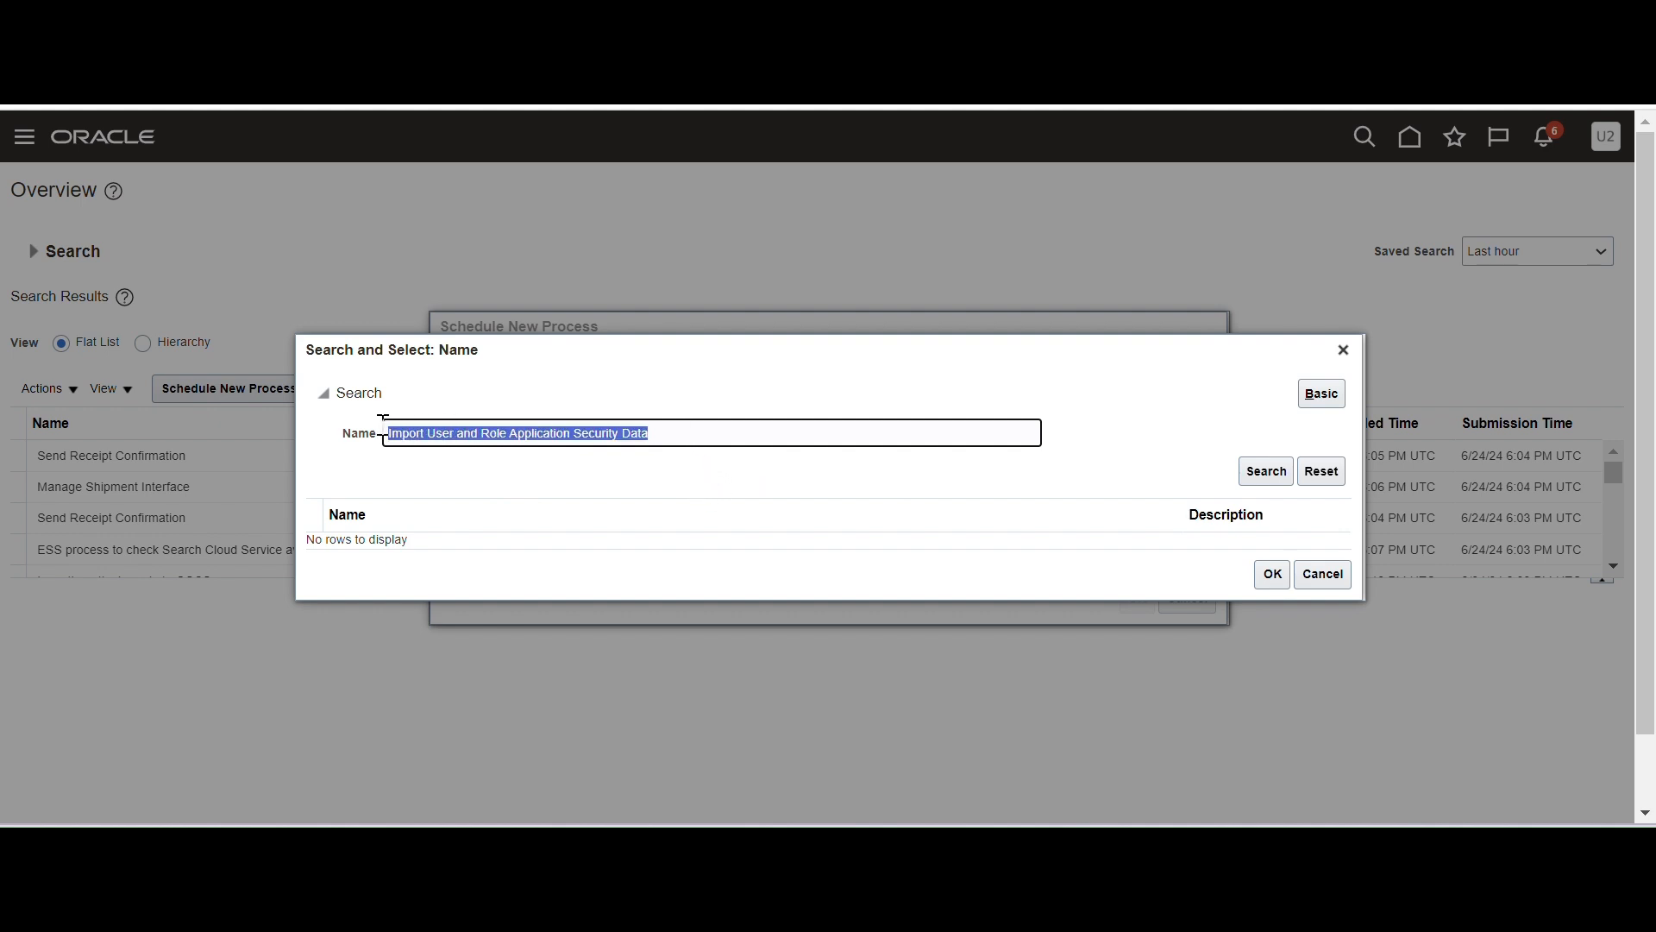
left_click(1270, 456)
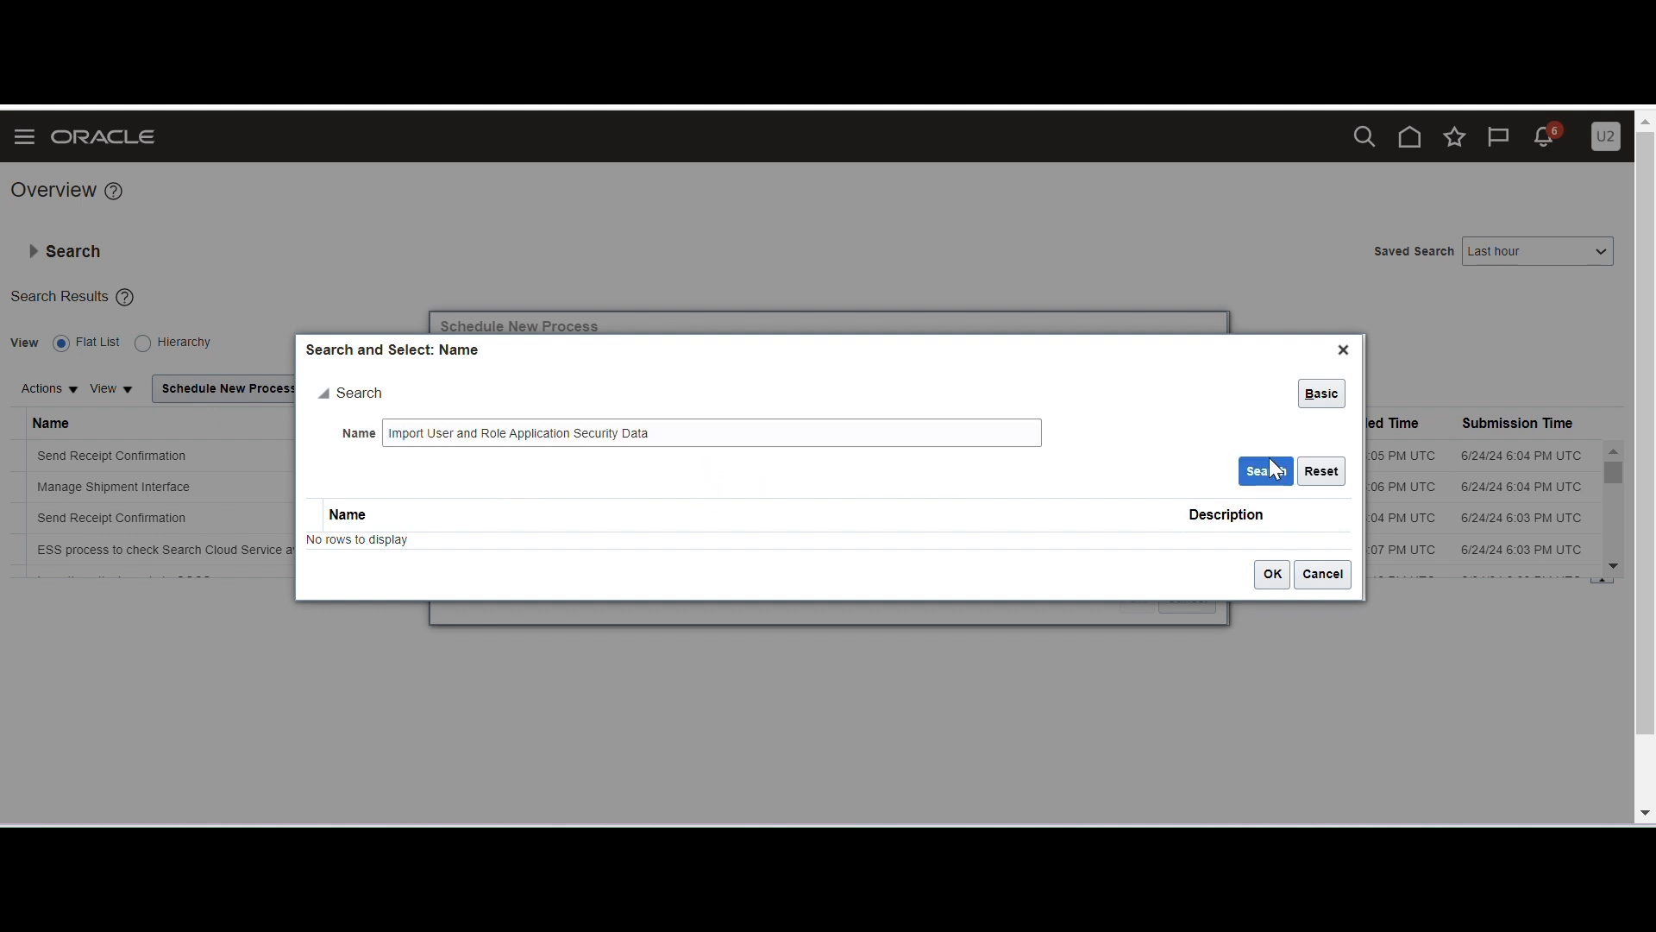
left_click(577, 539)
left_click(1272, 583)
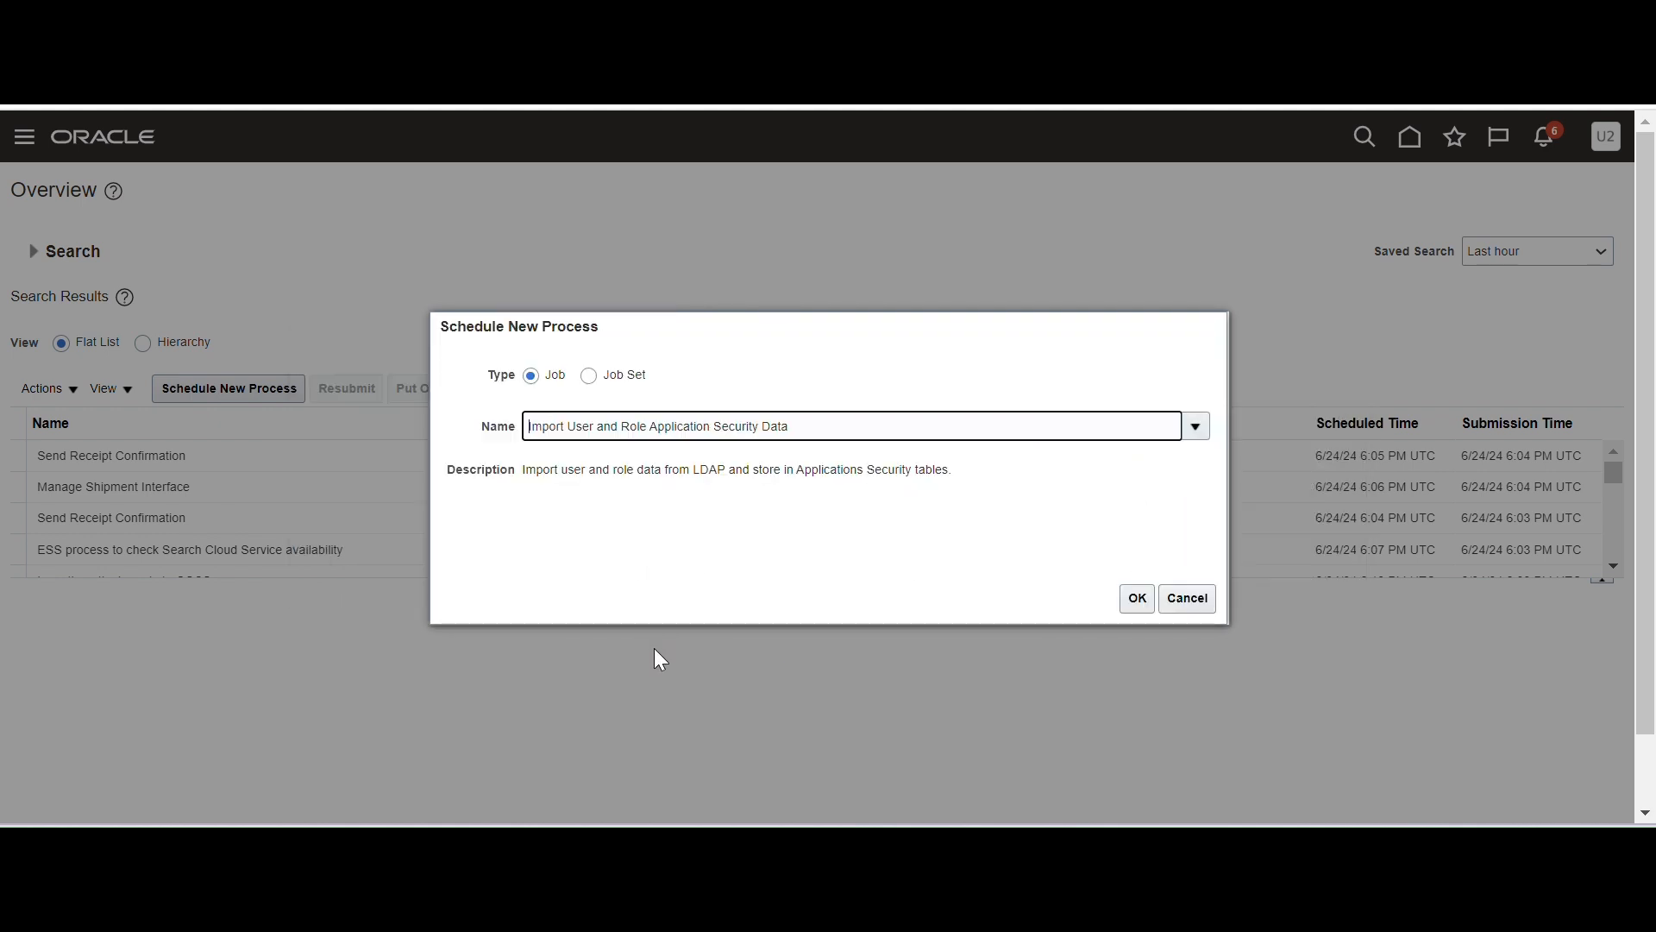
left_click(1138, 598)
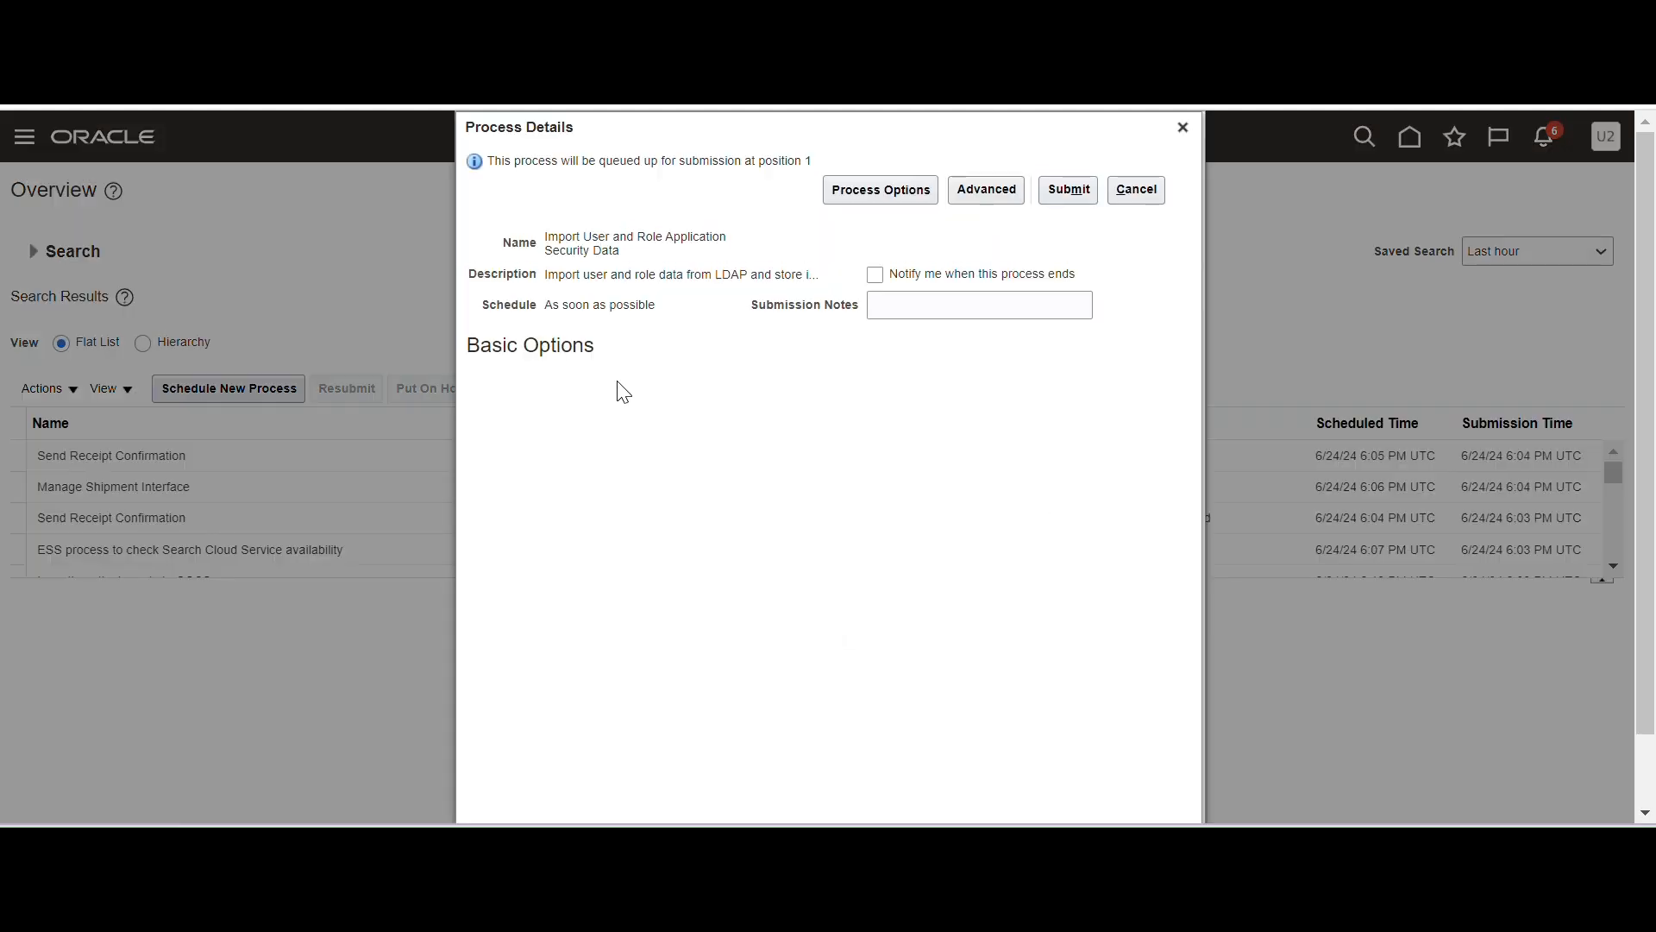
left_click(1068, 189)
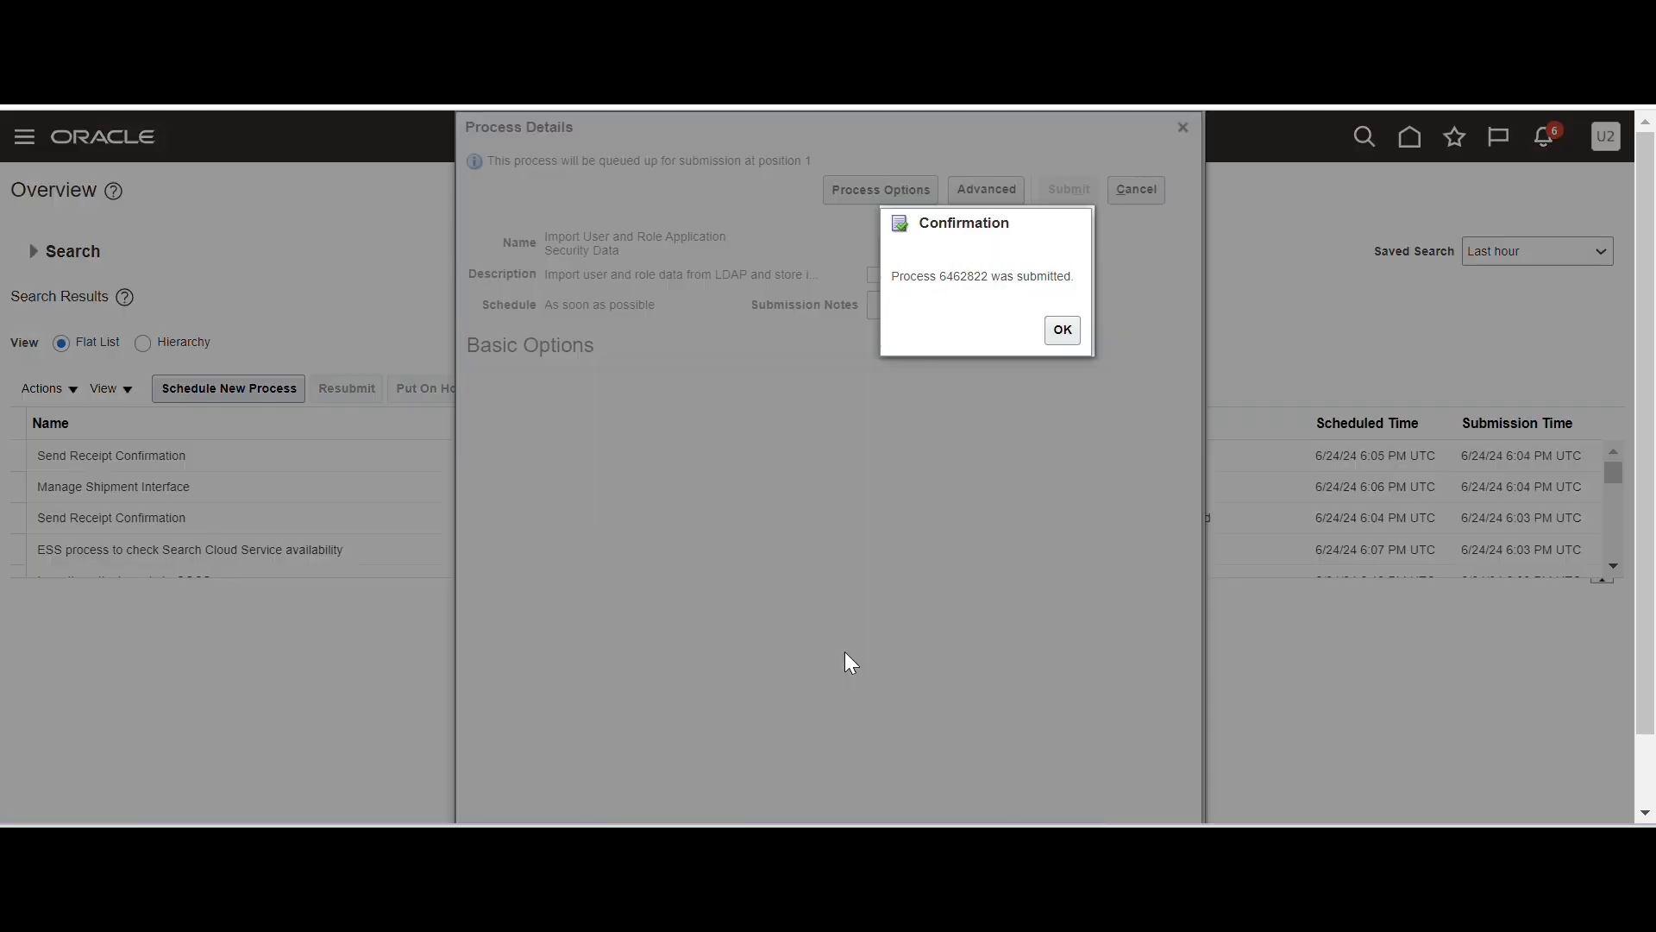
left_click(1063, 330)
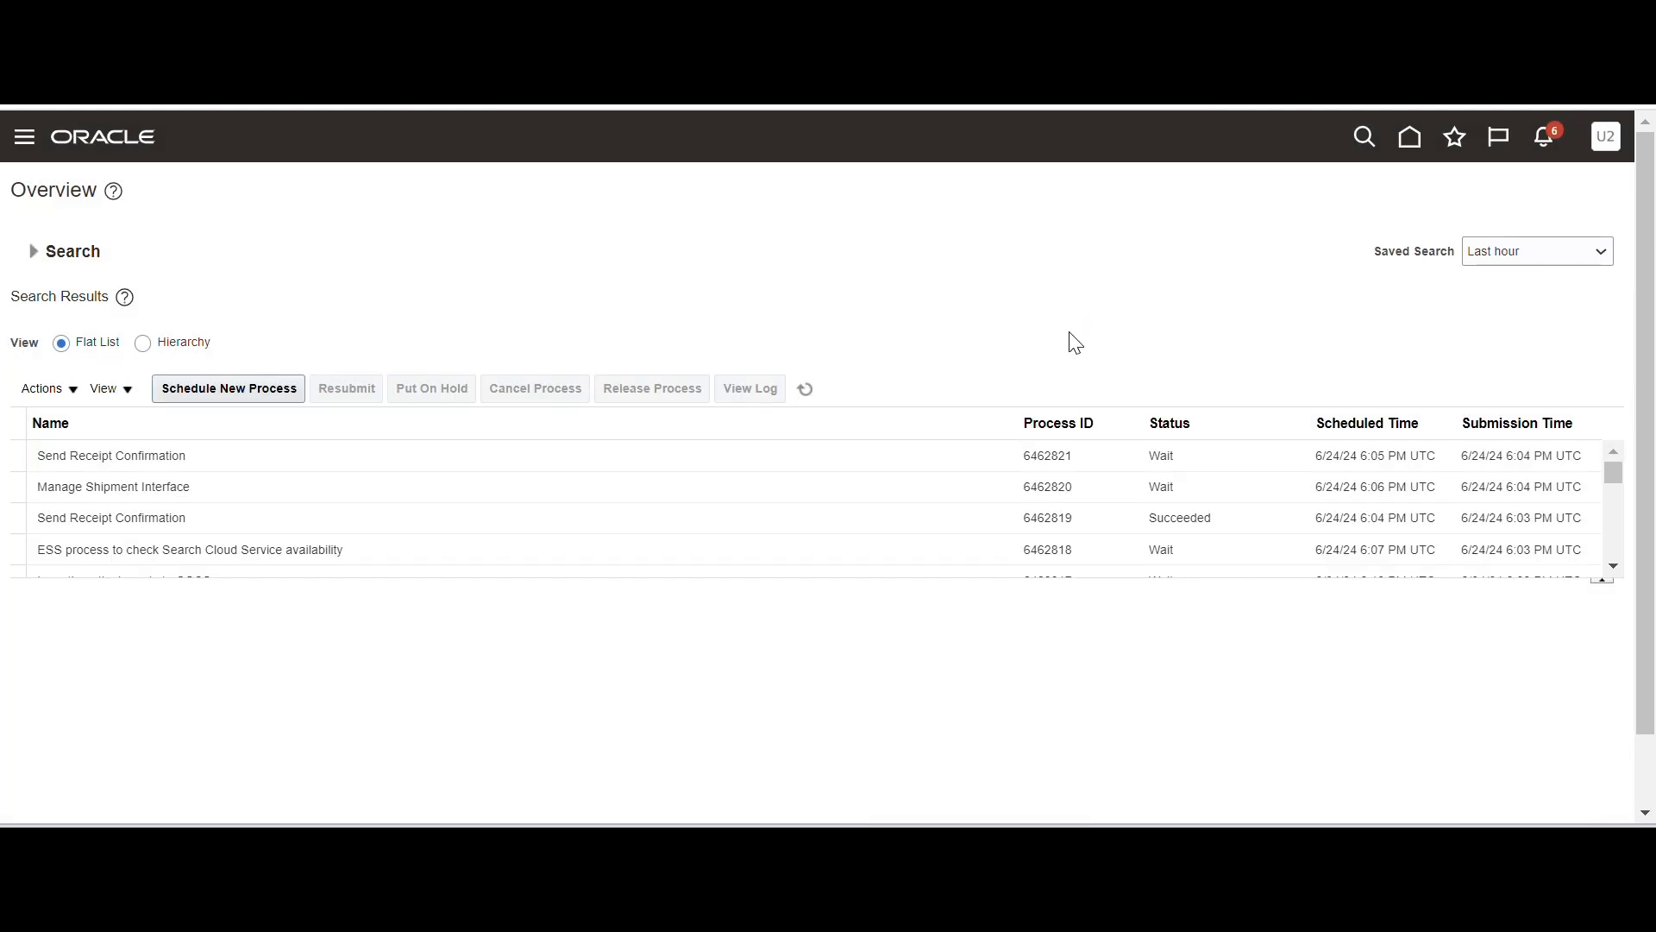
Refresh the process list to see job 6462822 Running, then open the navigator from home.
left_click(806, 390)
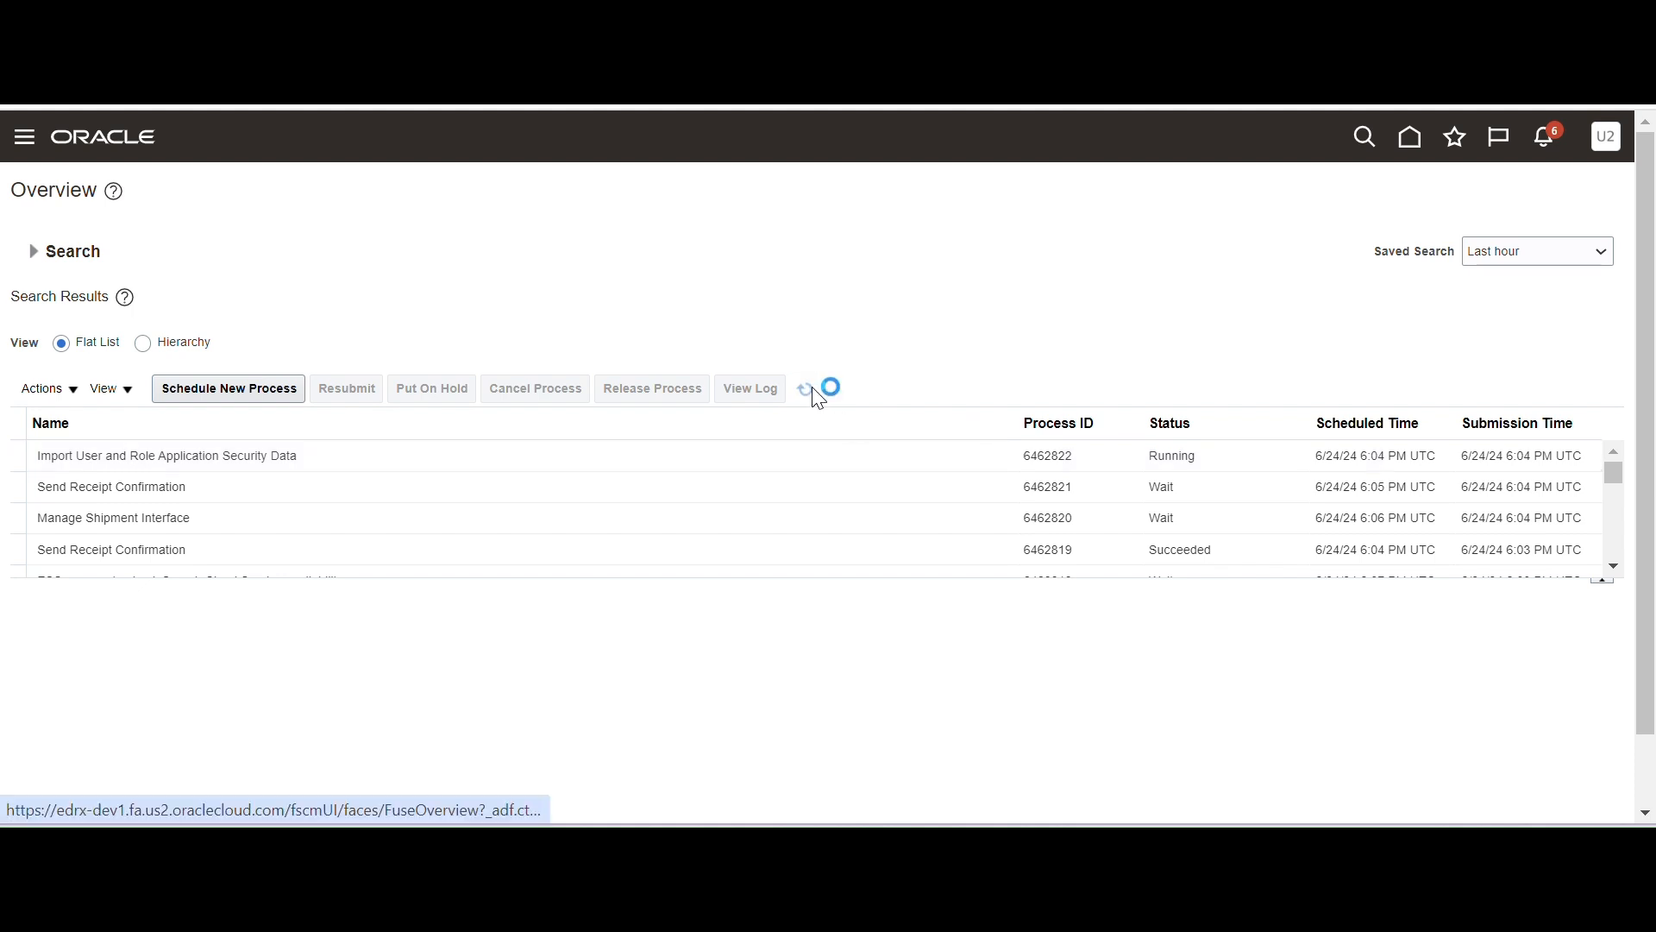
left_click(1061, 454)
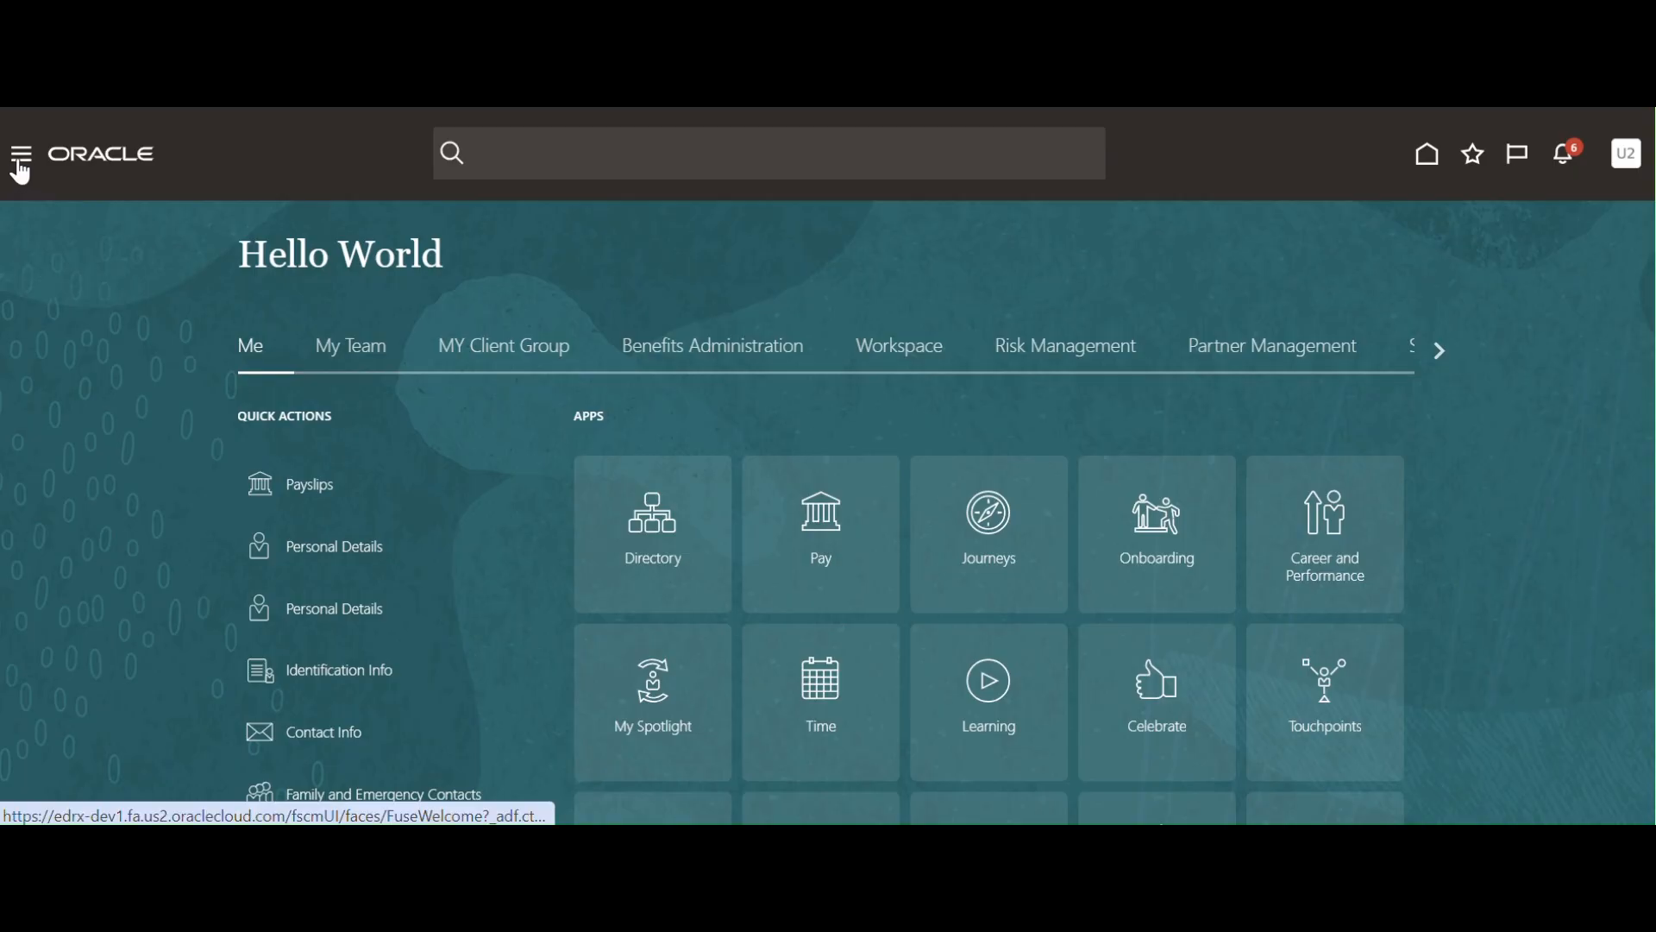
left_click(21, 160)
Find 'secur' in the navigator to open the Security Console and start a new role.
scroll(220, 429, "down", 3)
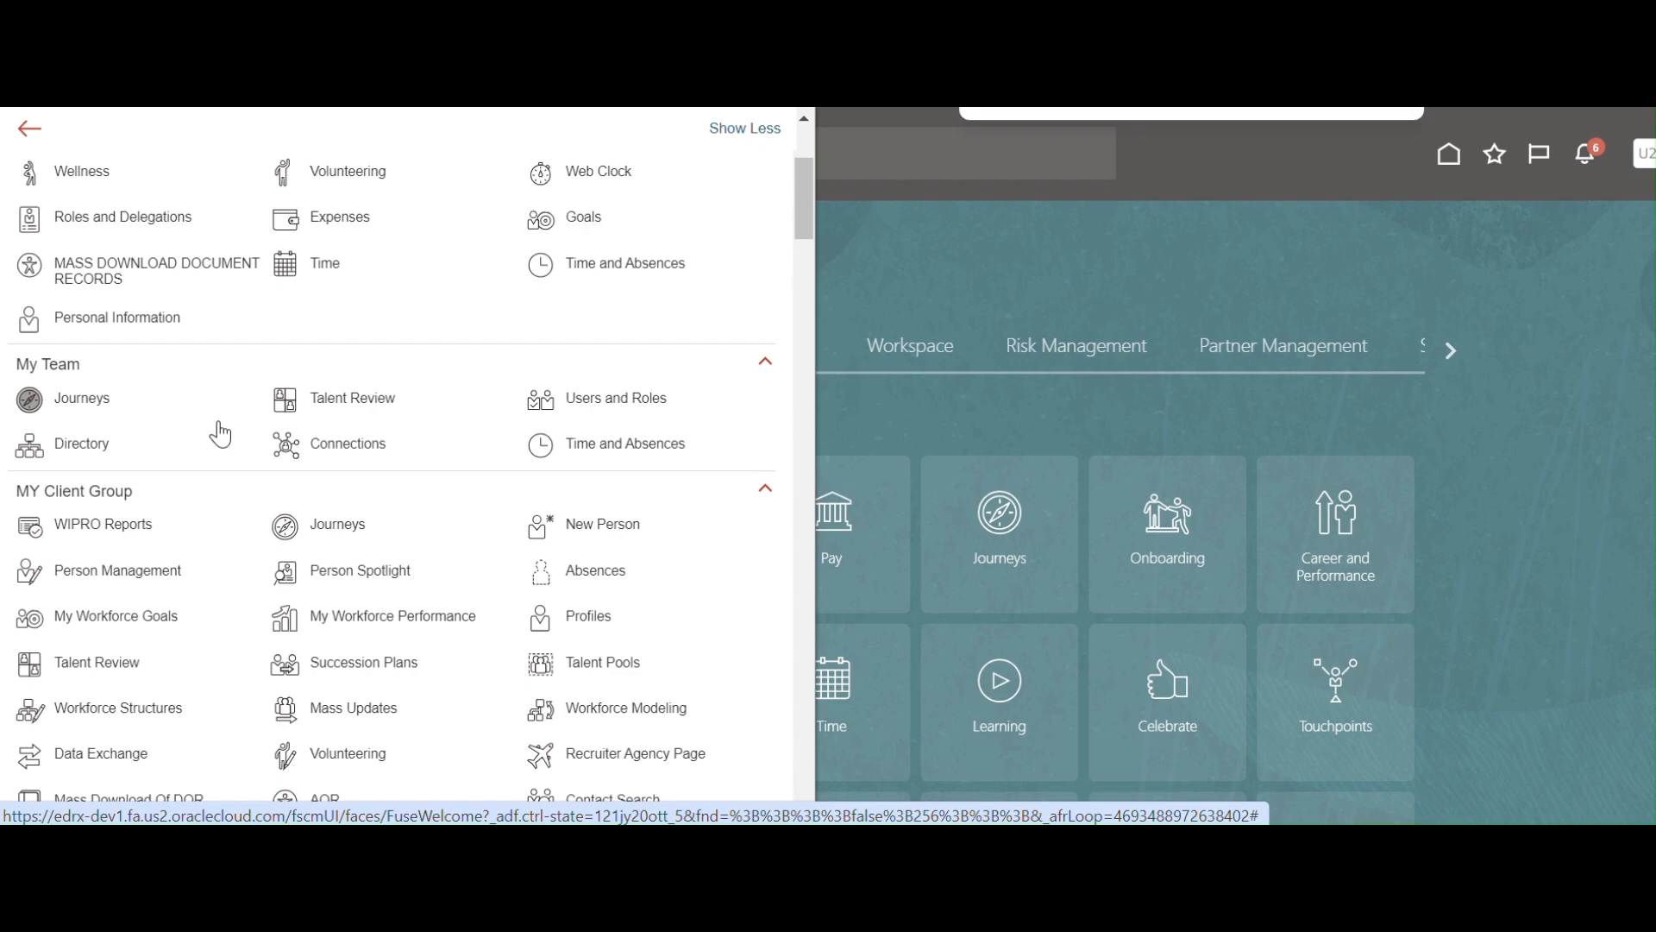
type("secur")
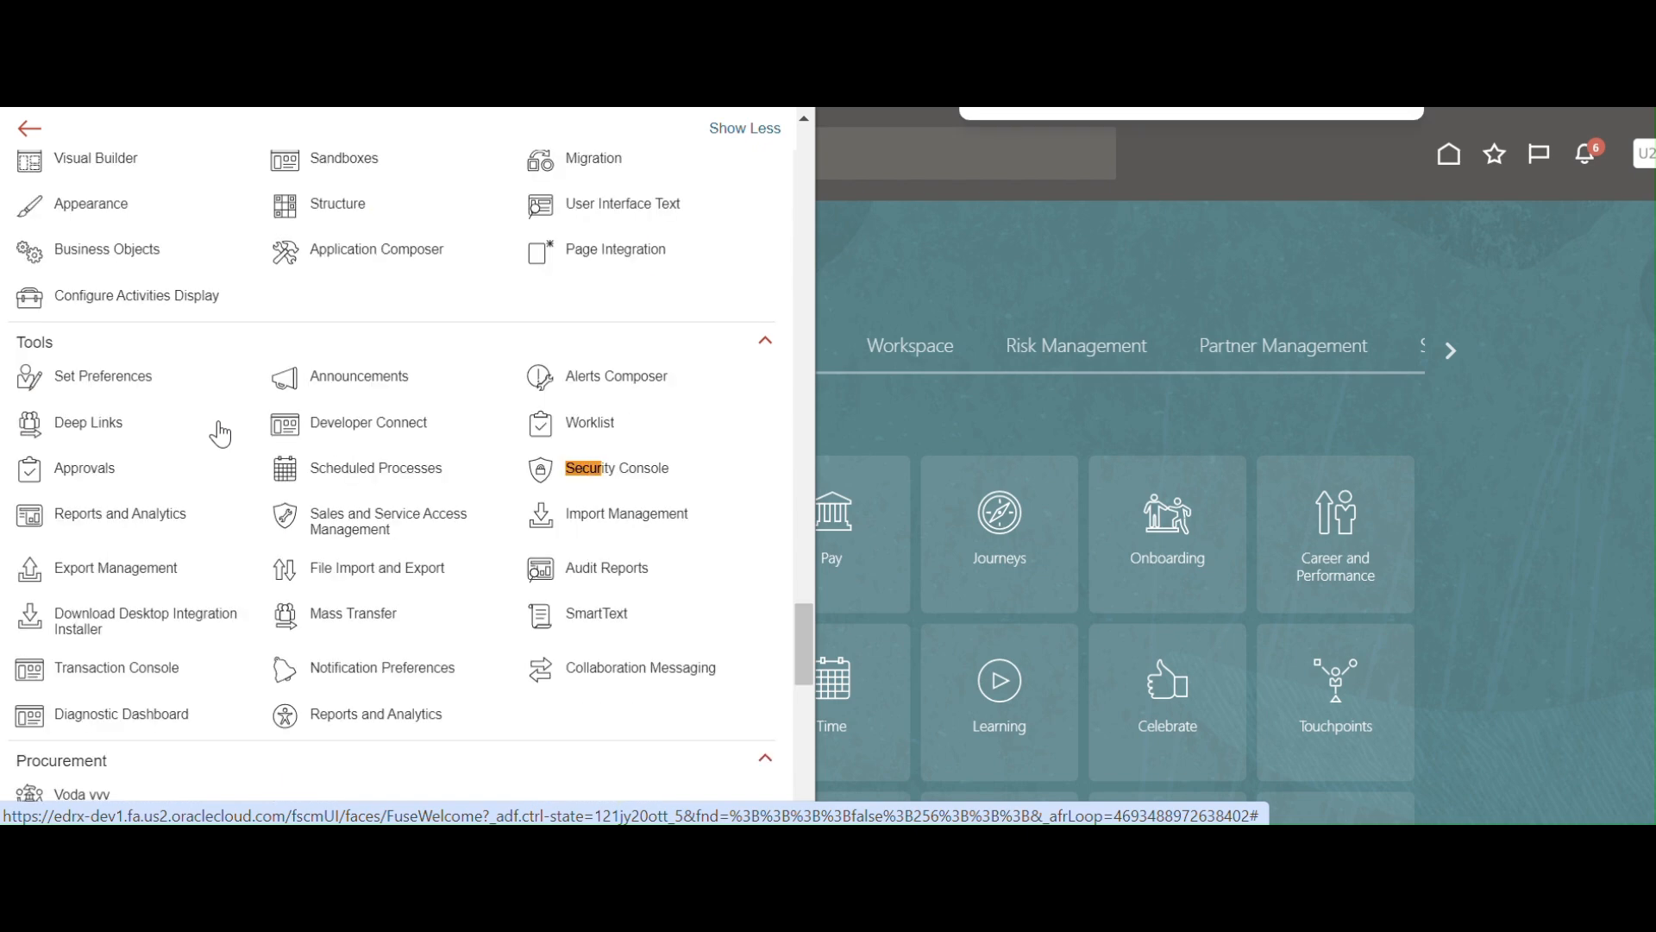
left_click(612, 479)
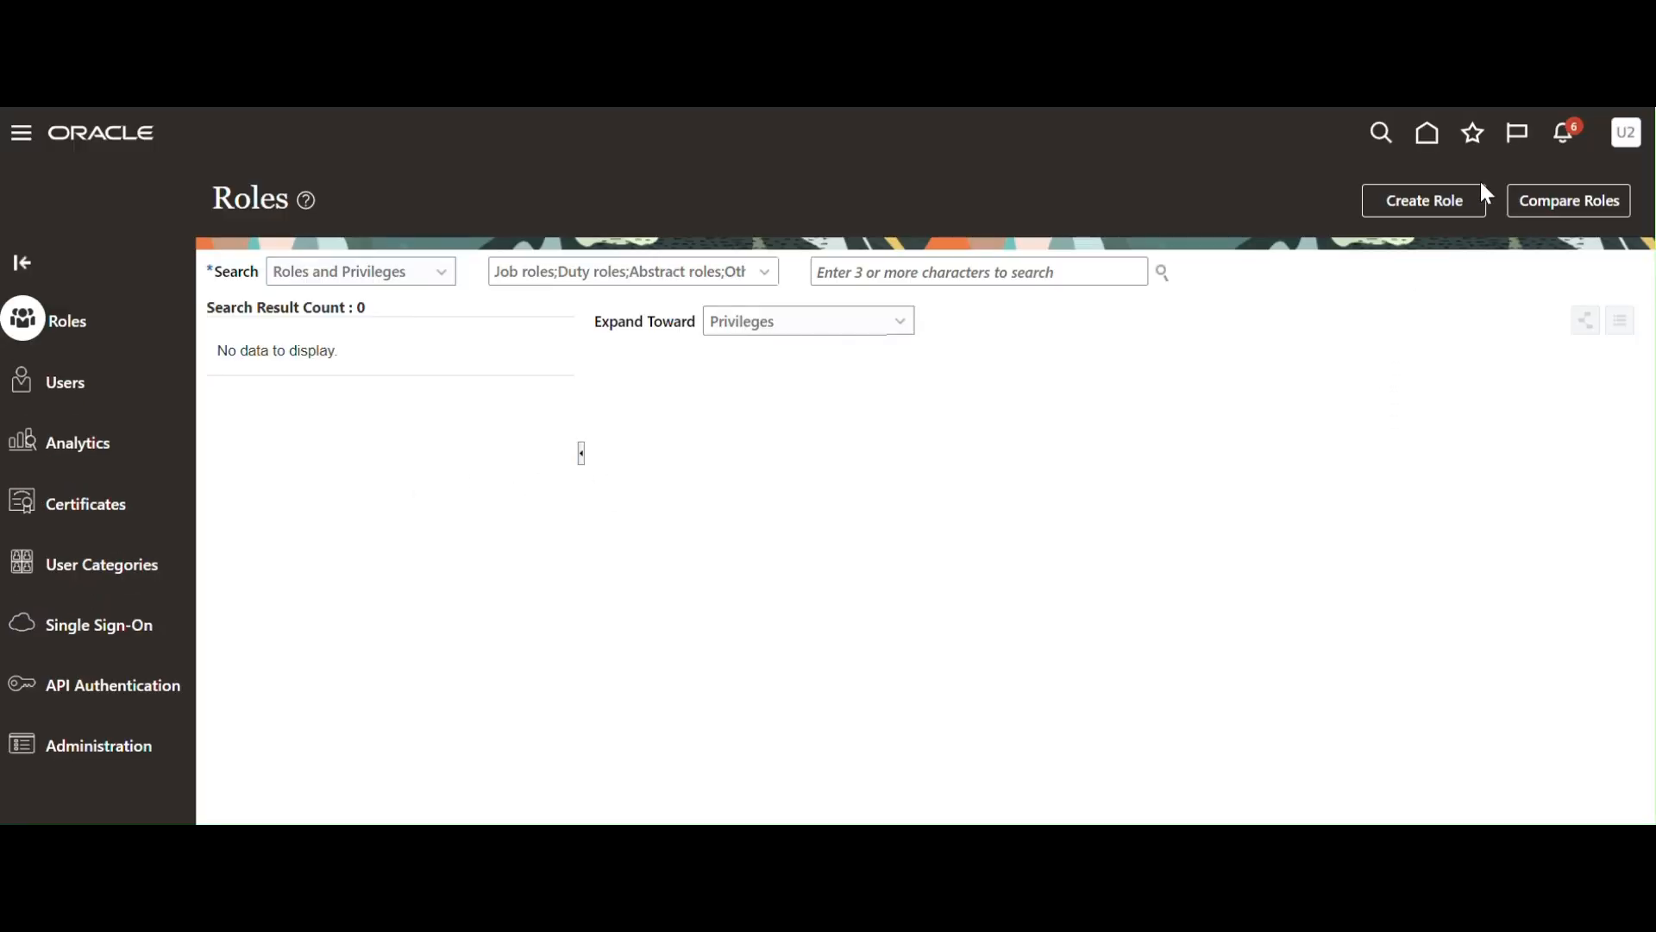
left_click(1443, 201)
Name the role XX_ESS_MTR_ROLE, reuse it as Role Code, and choose category Common - Abstract Roles.
left_click(738, 363)
type("XX_ESS_MTR_ROLE")
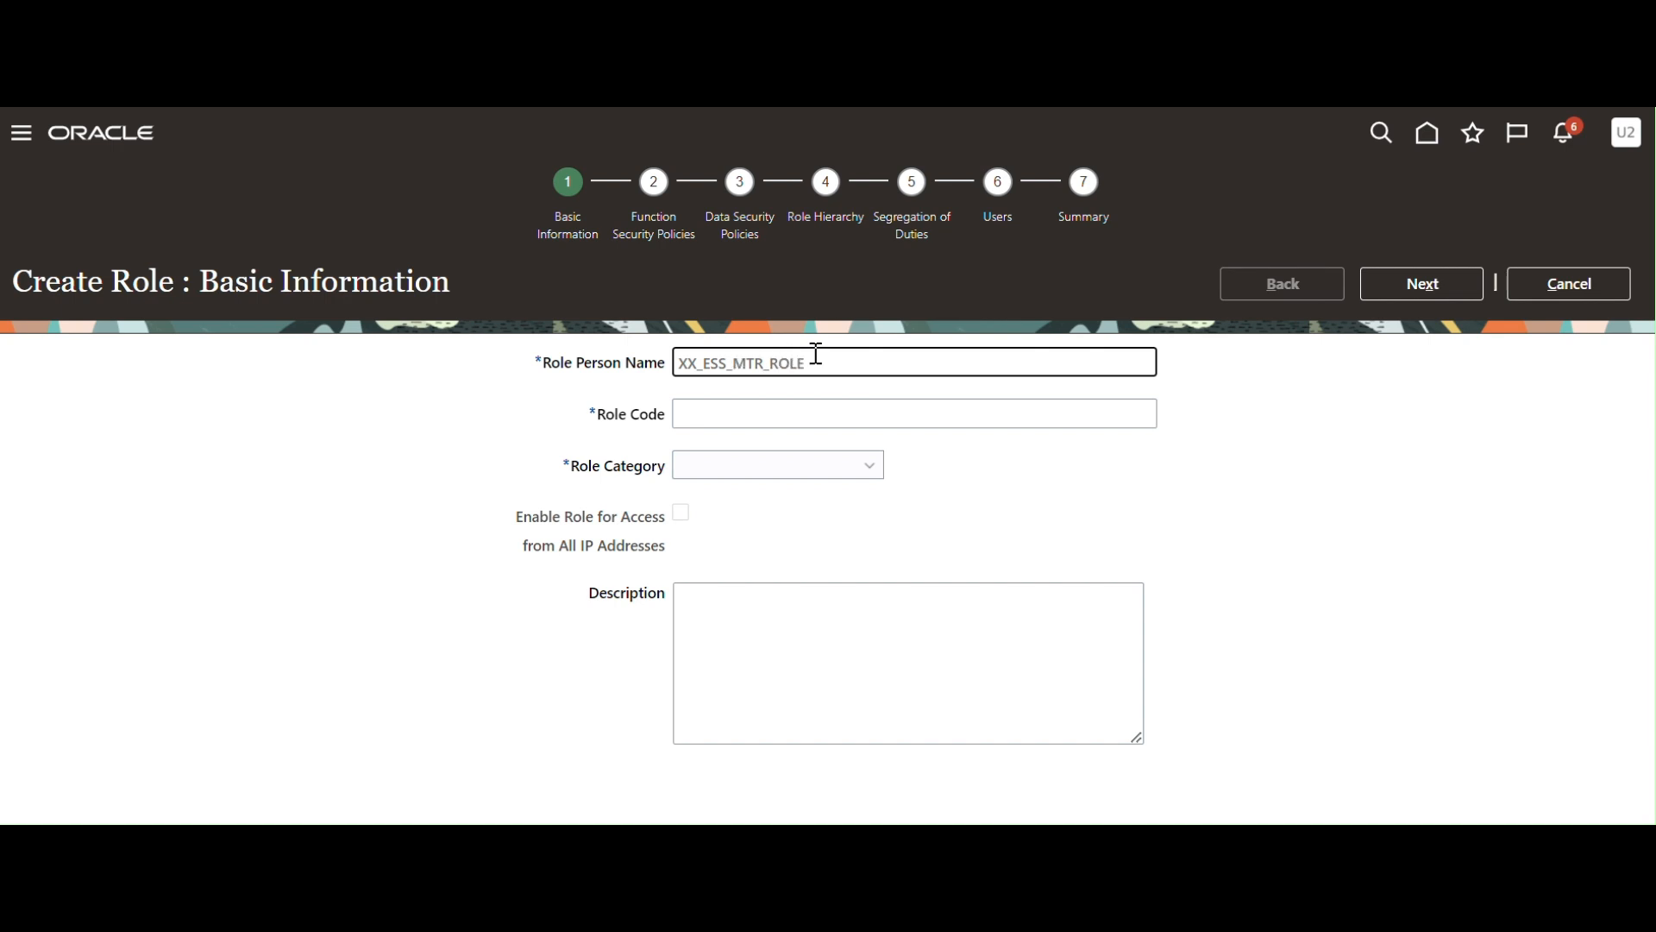
left_click_drag(835, 358, 480, 355)
key("ctrl+c")
left_click(725, 418)
key("ctrl+v")
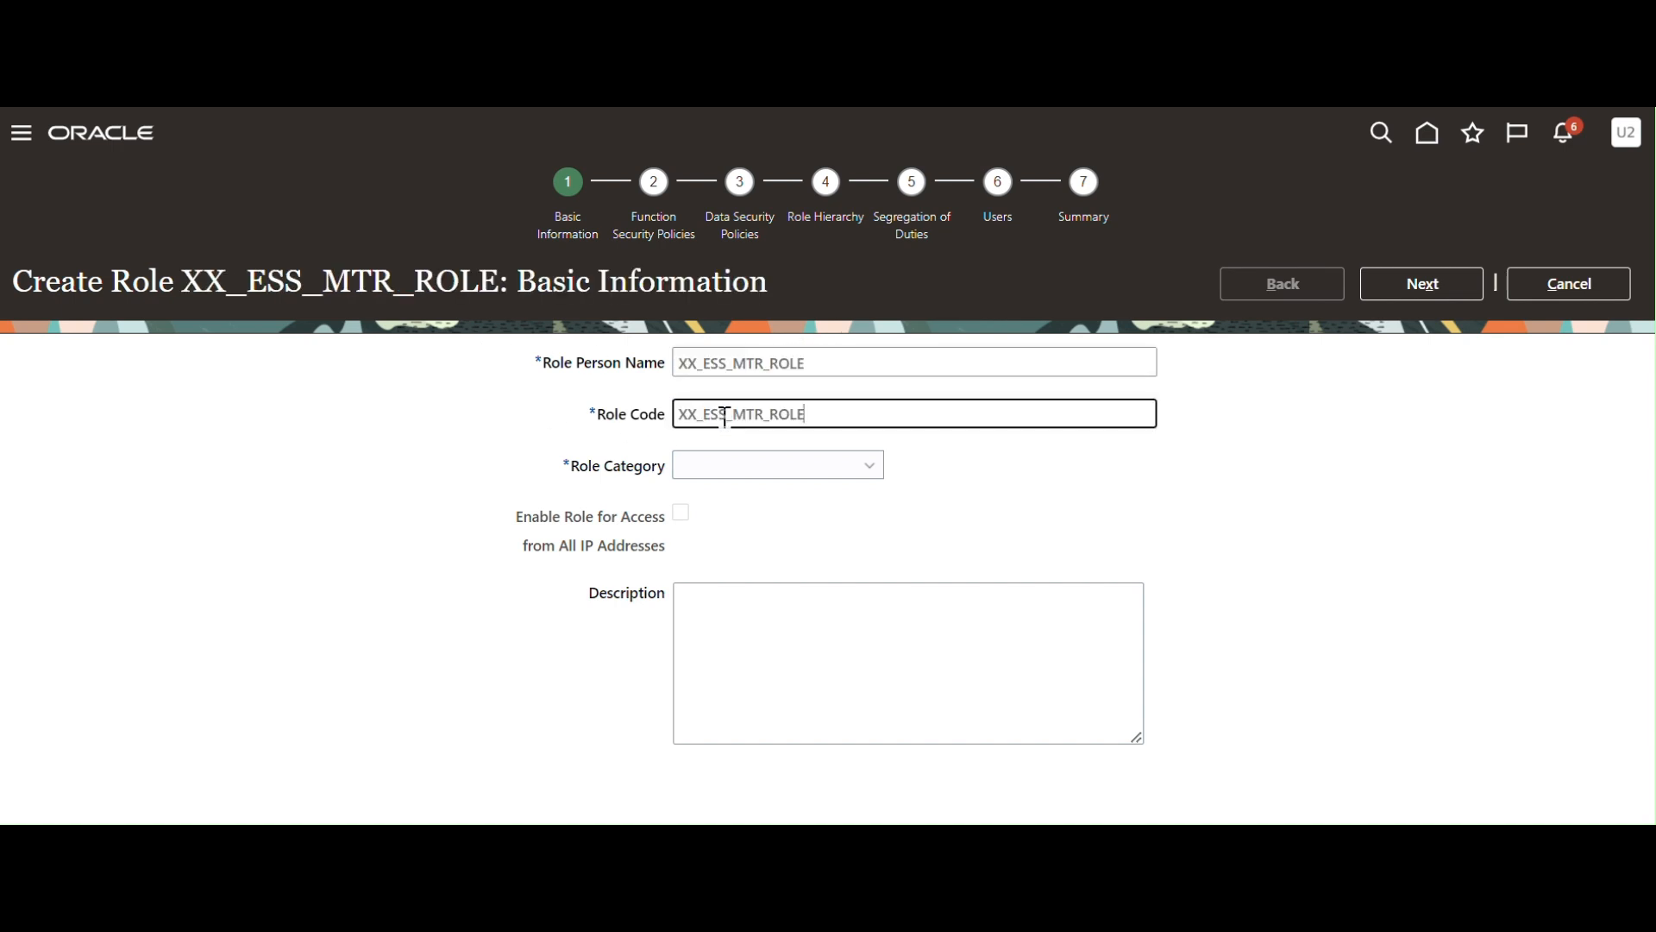
left_click(882, 471)
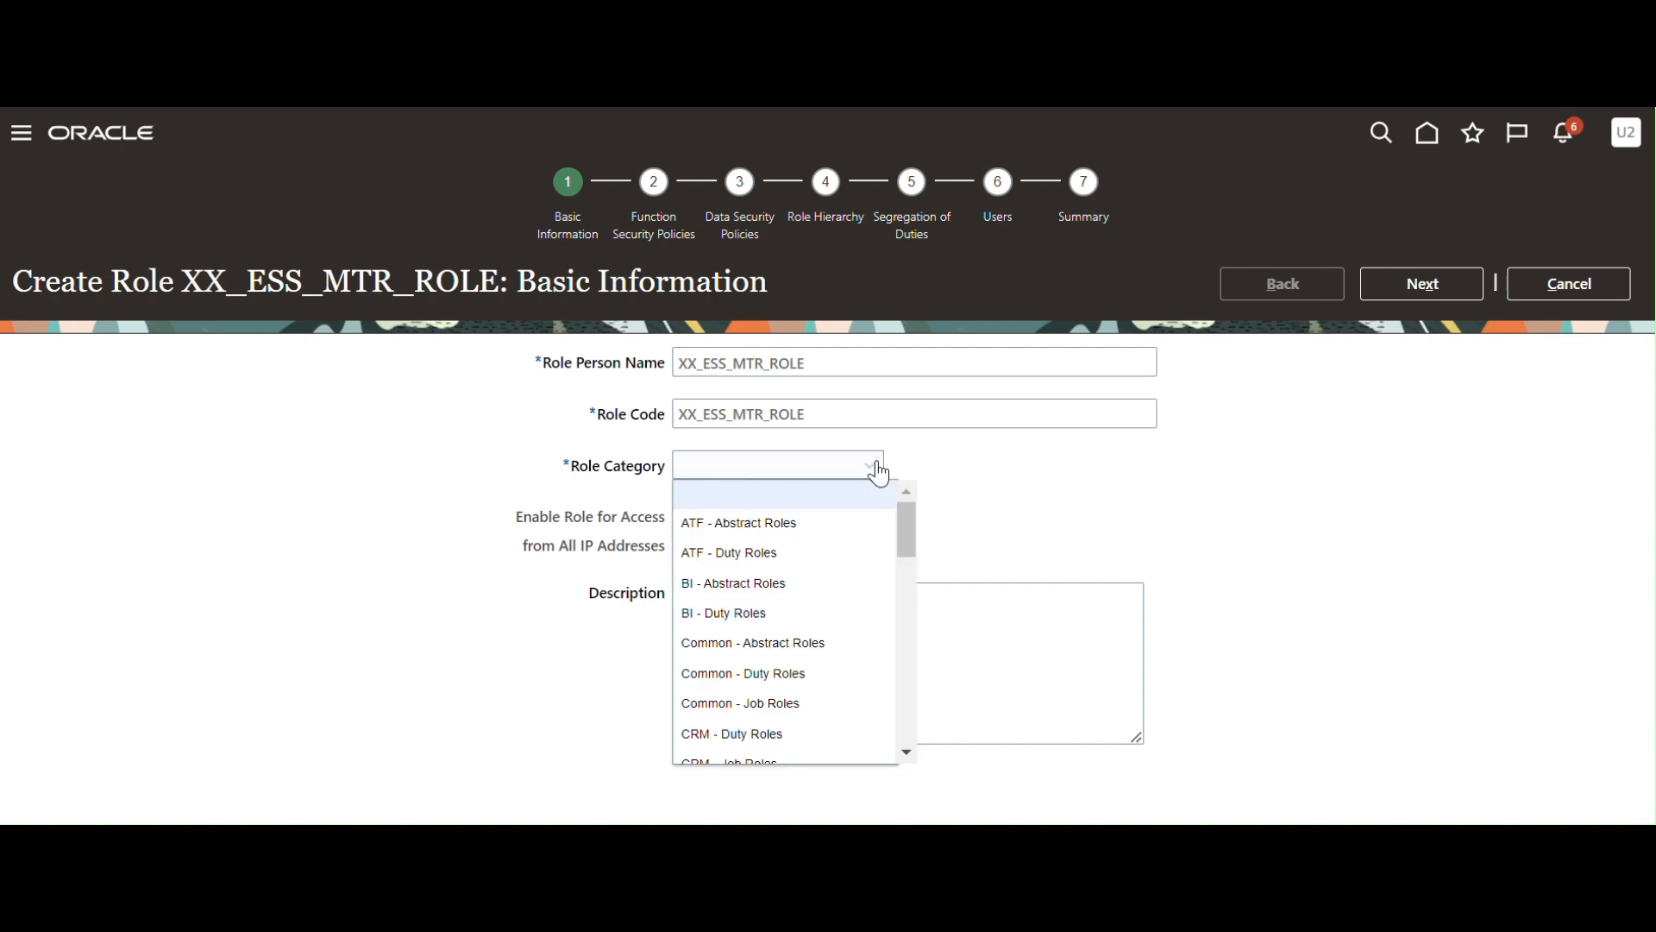
left_click(795, 649)
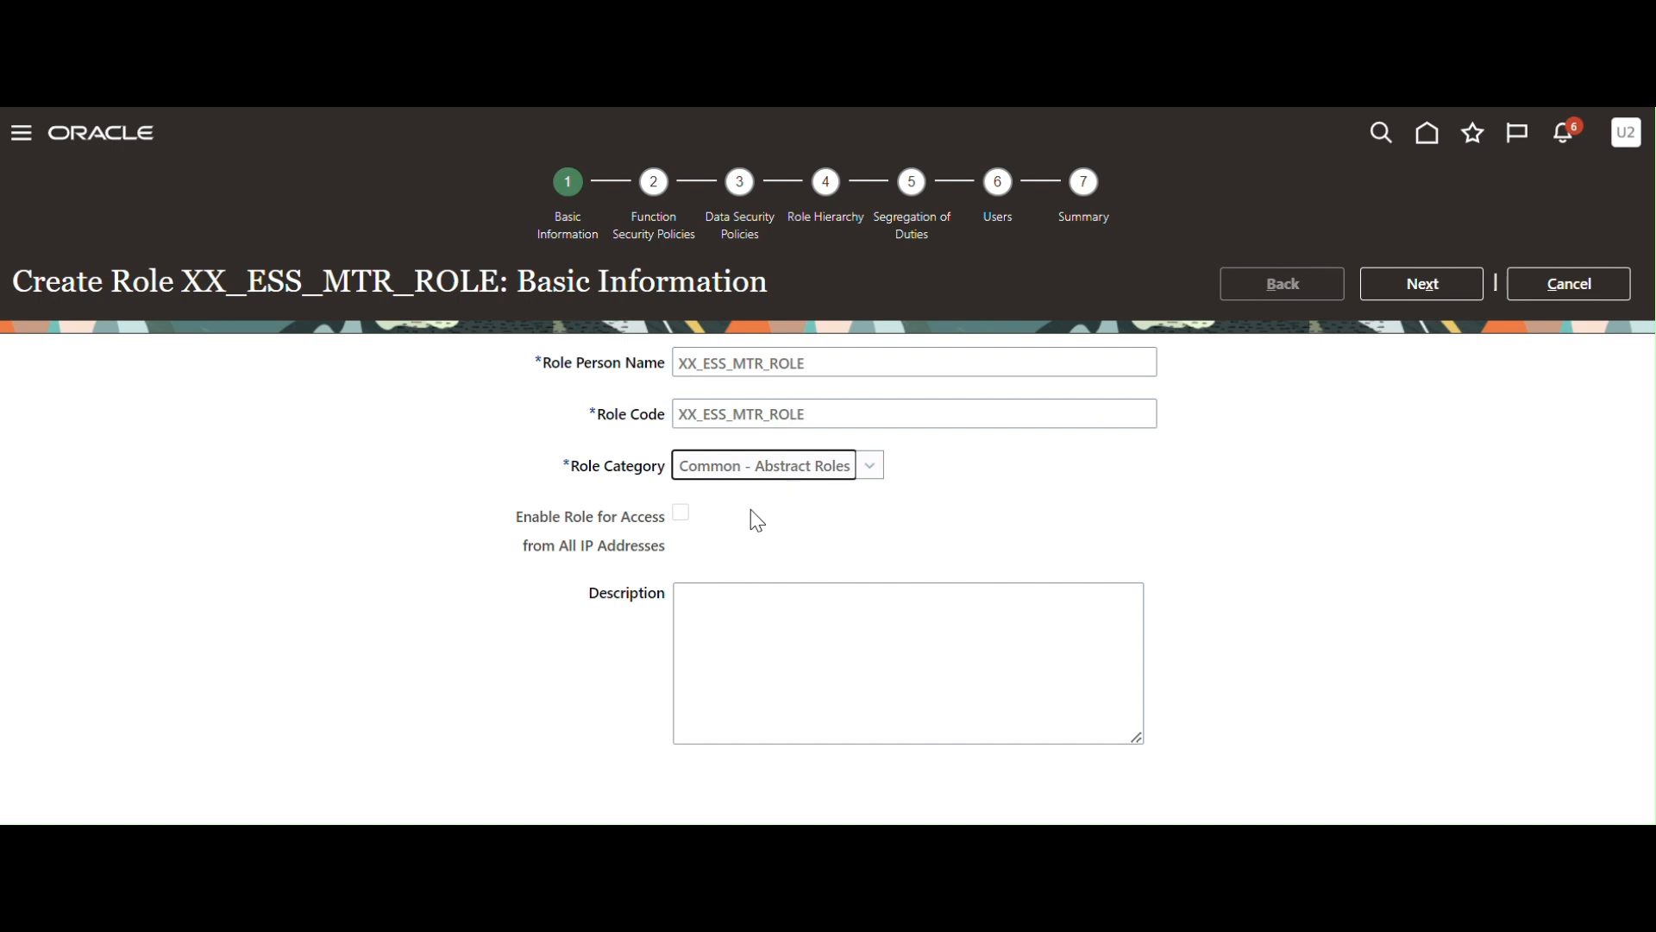
left_click(1421, 291)
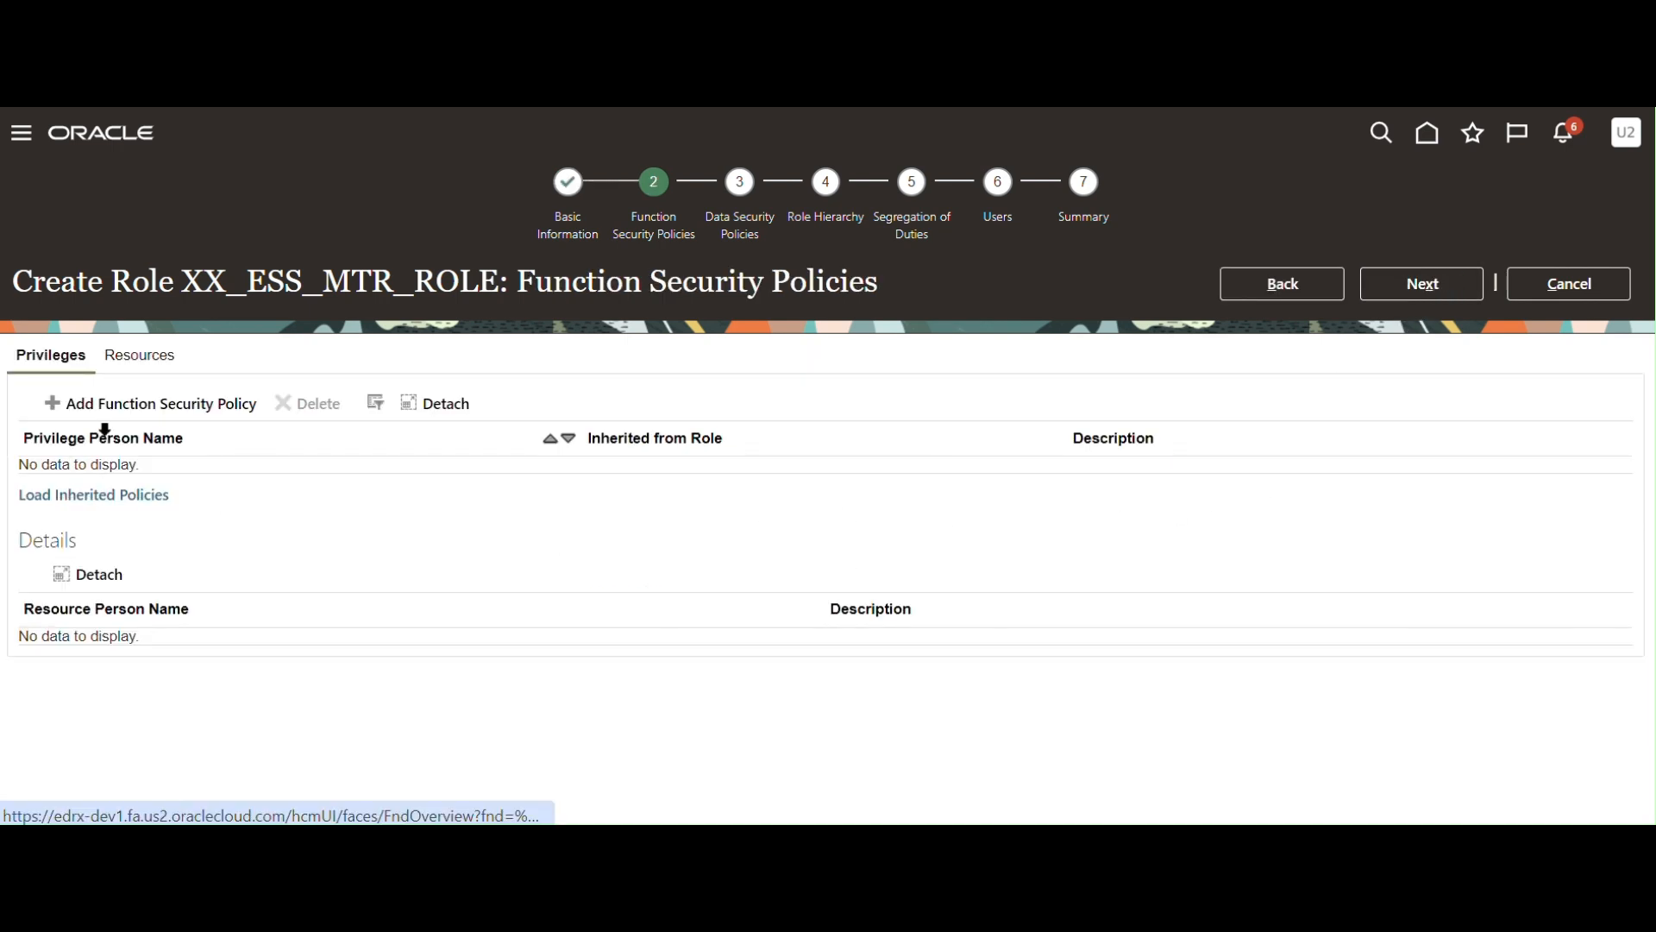
Add the ESS Monitor Role's privileges as function security policies on XX_ESS_MTR_ROLE, then move to Data Security Policies.
left_click(141, 414)
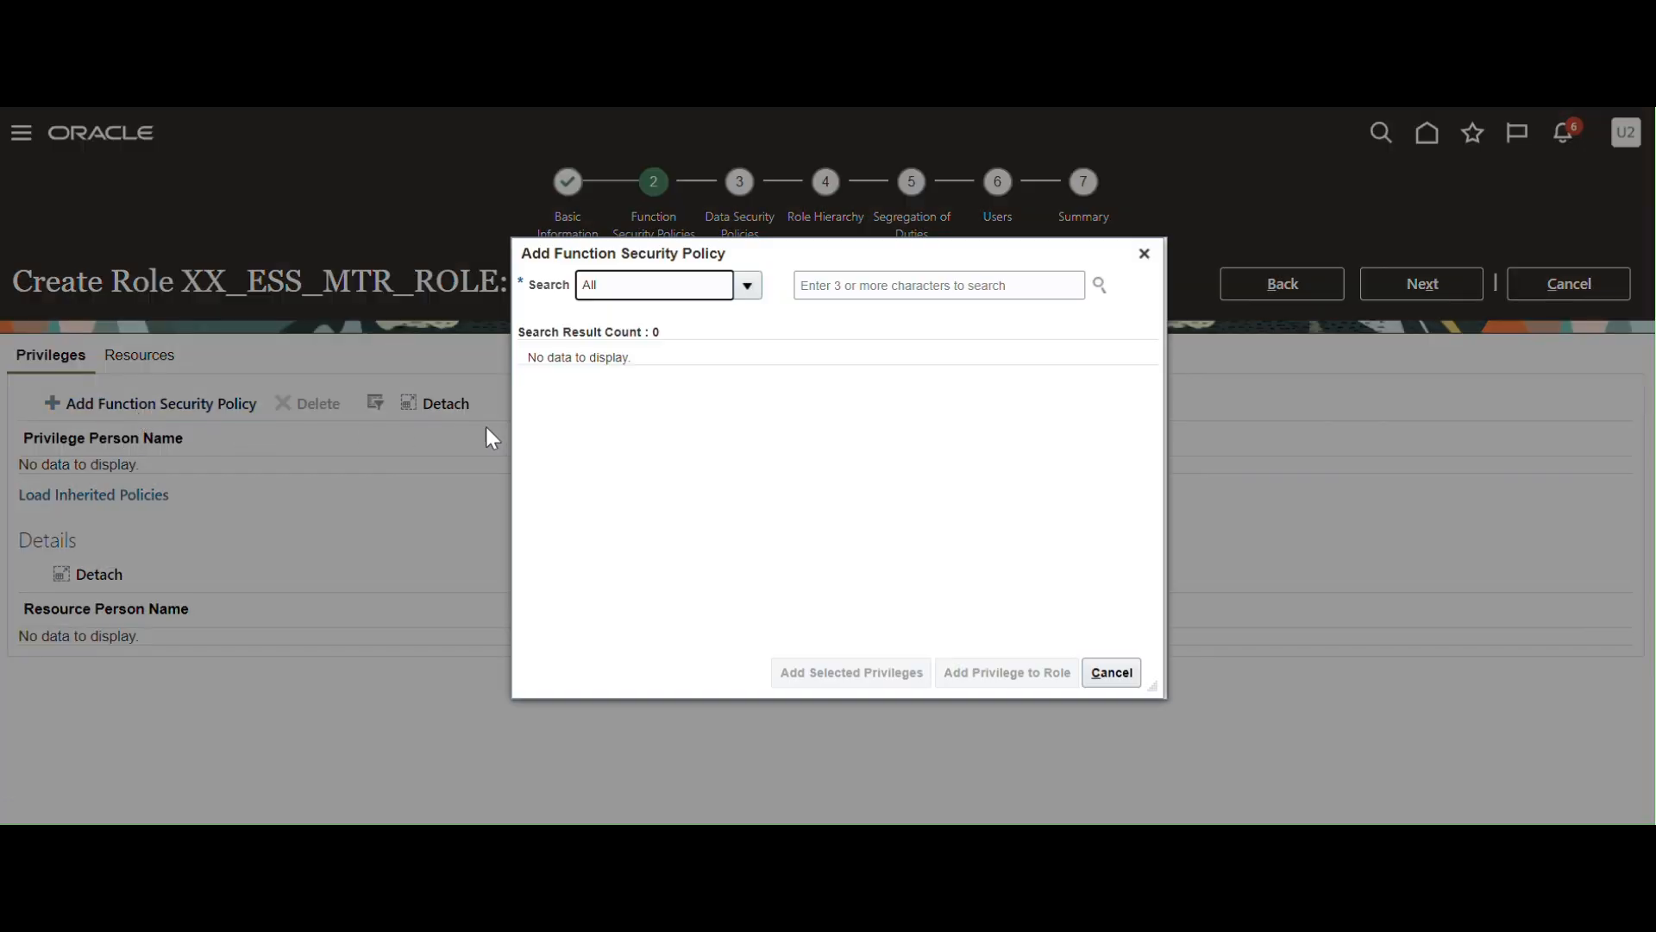
left_click(835, 287)
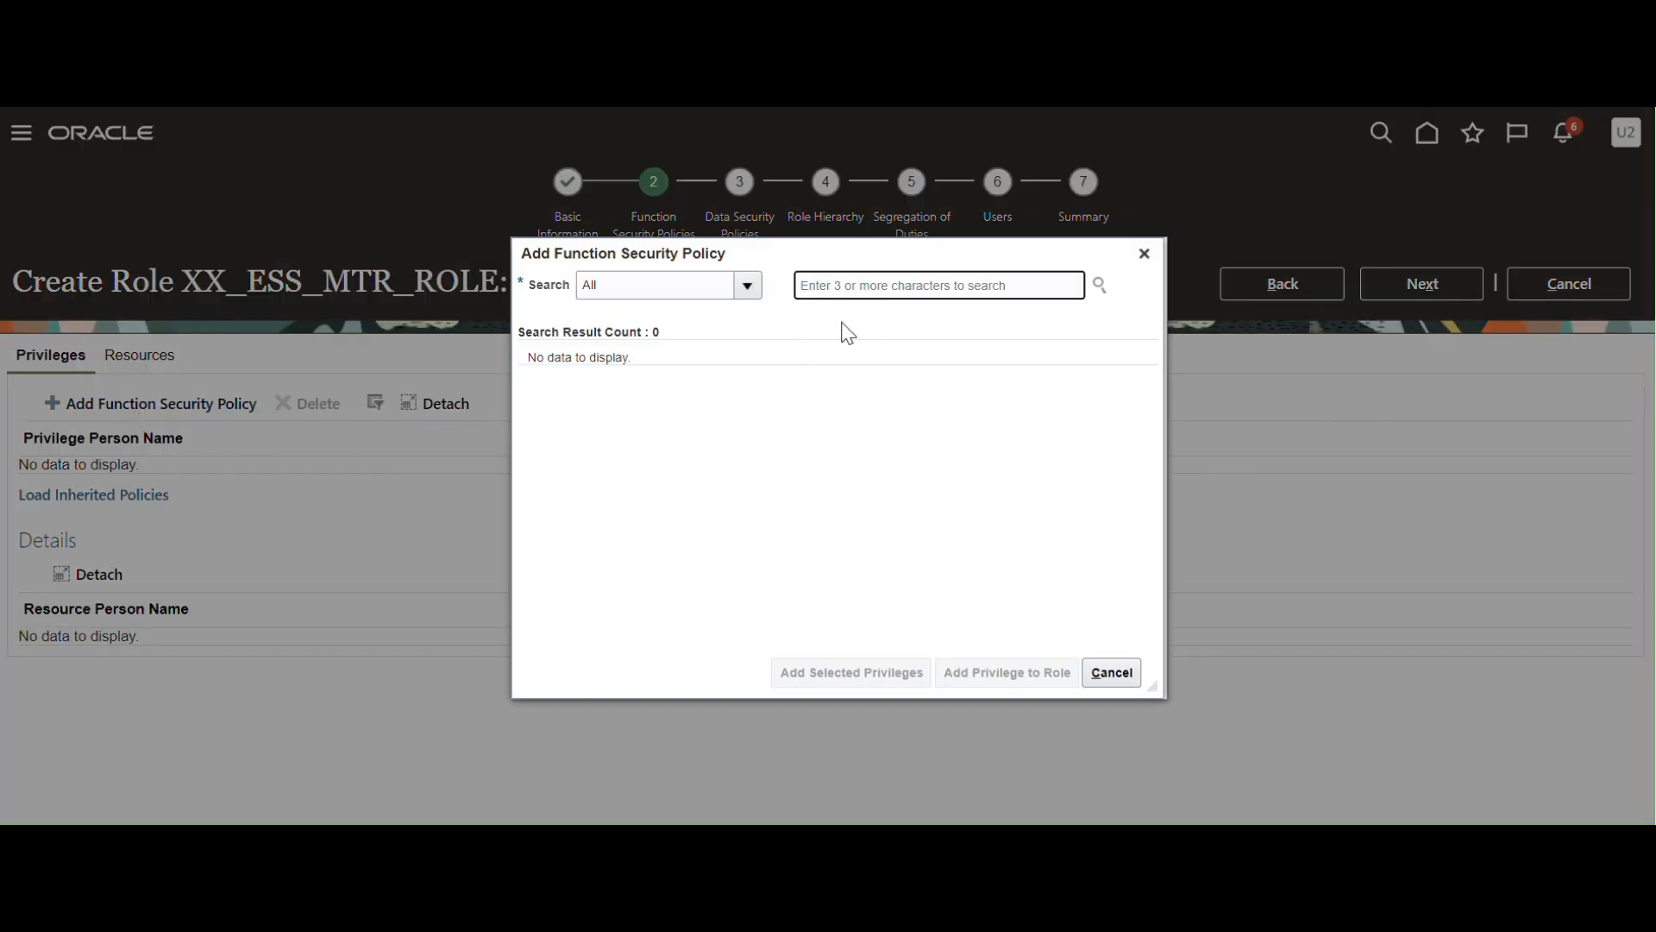
left_click(835, 285)
type("ESS Monitor Role")
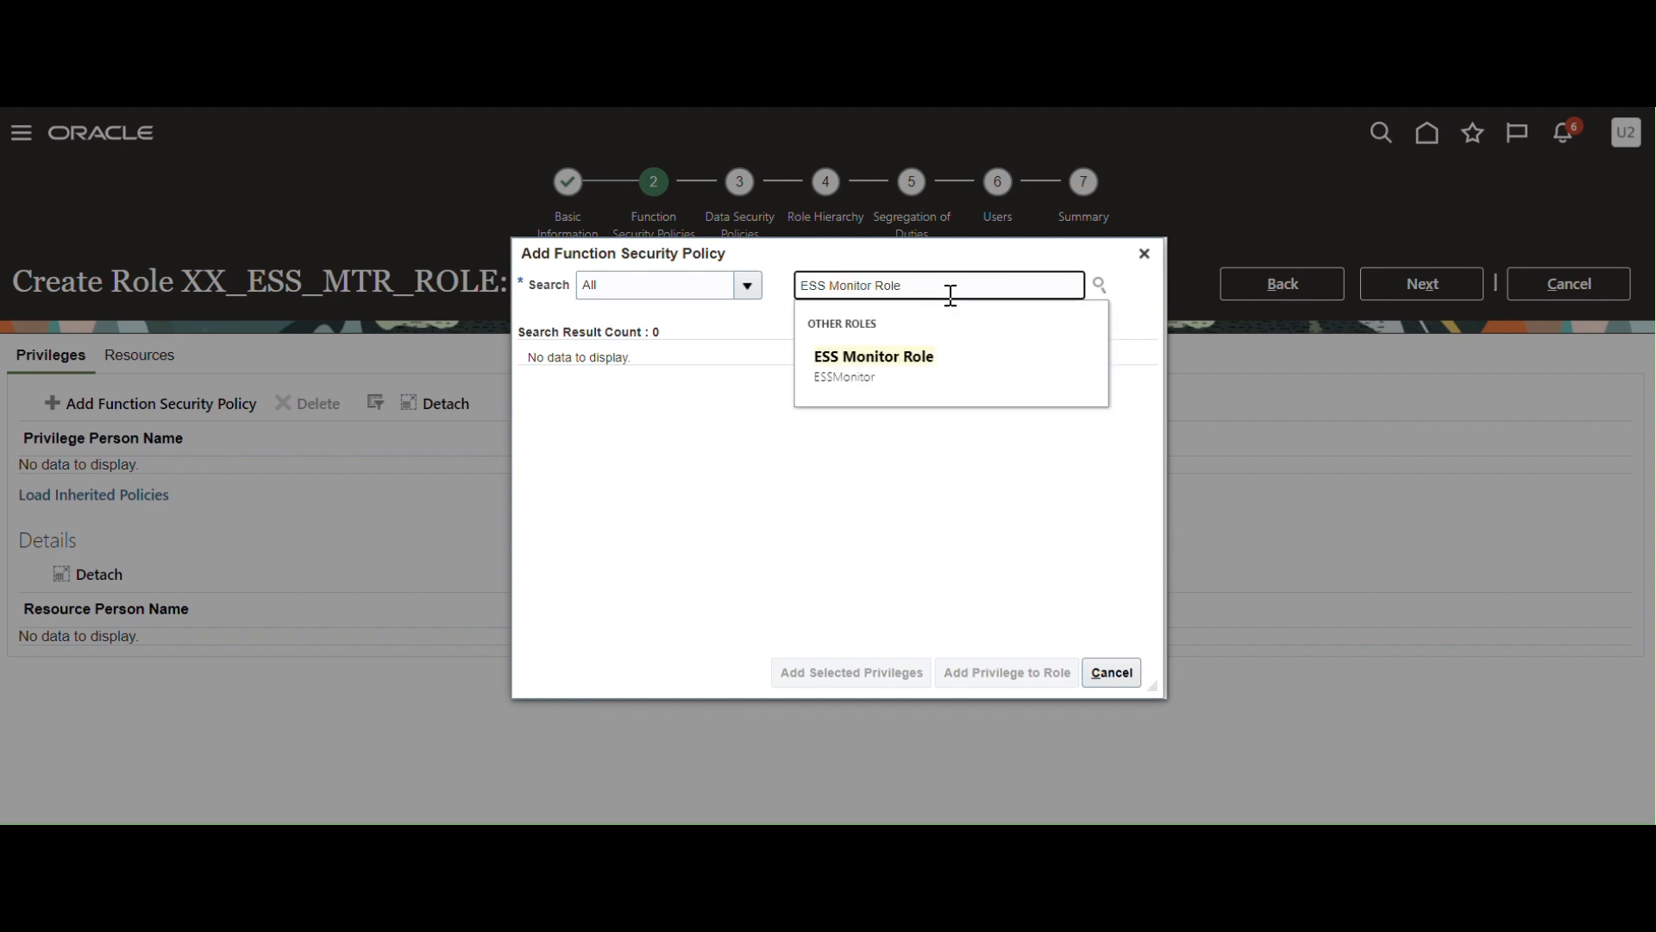
left_click(863, 380)
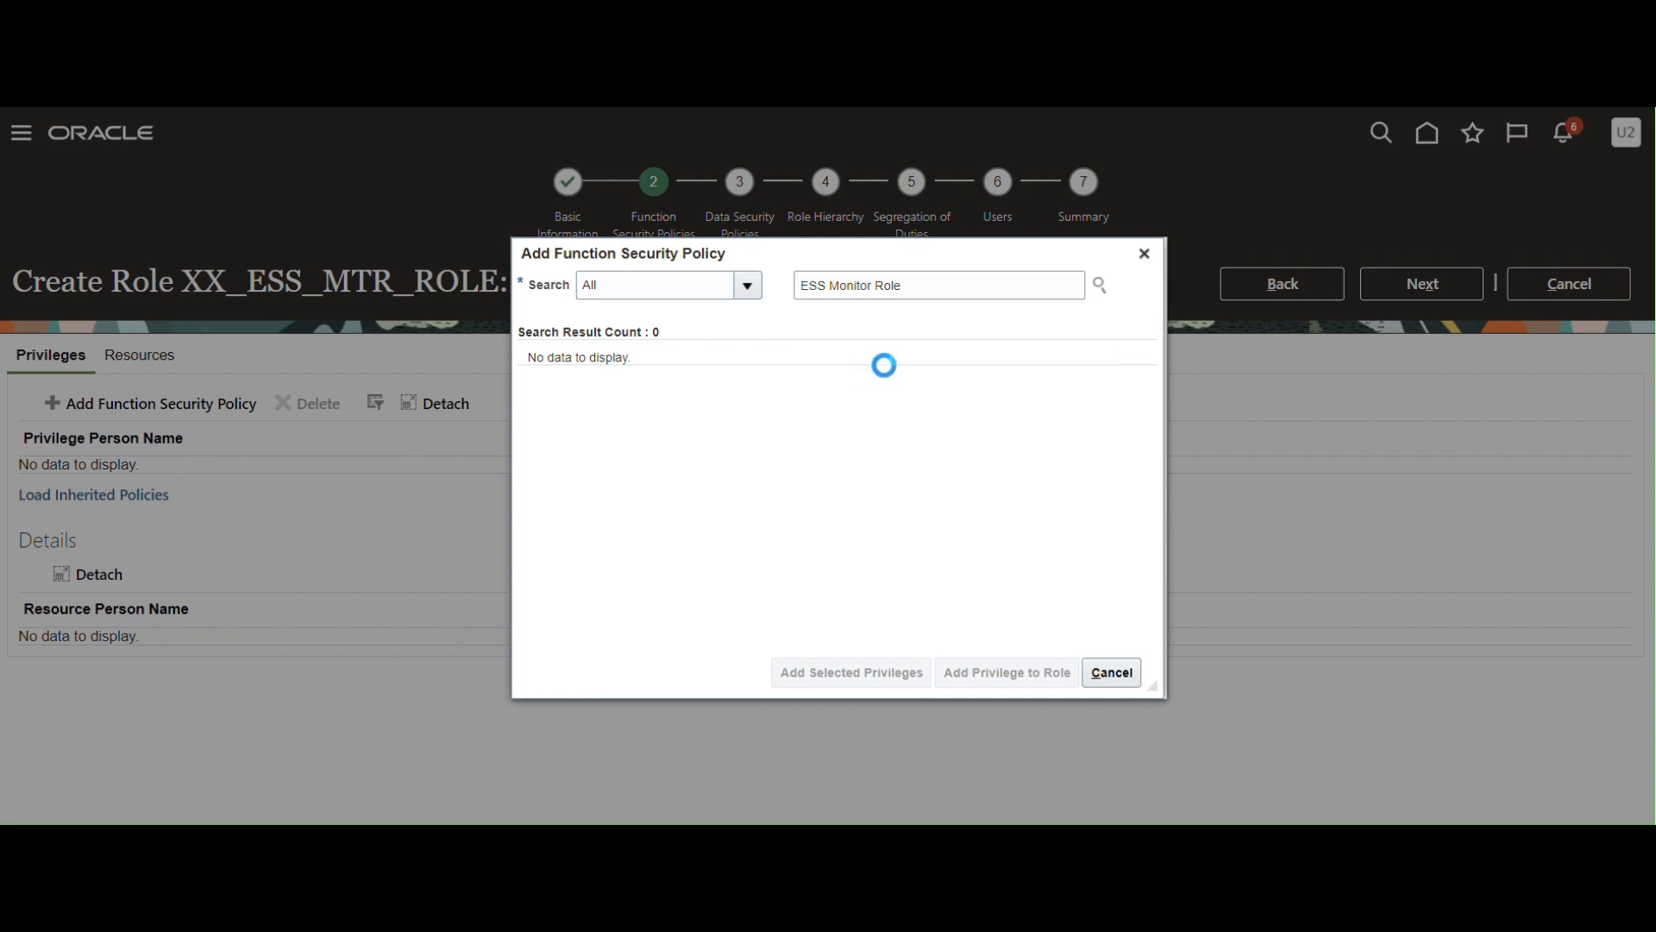
left_click(853, 675)
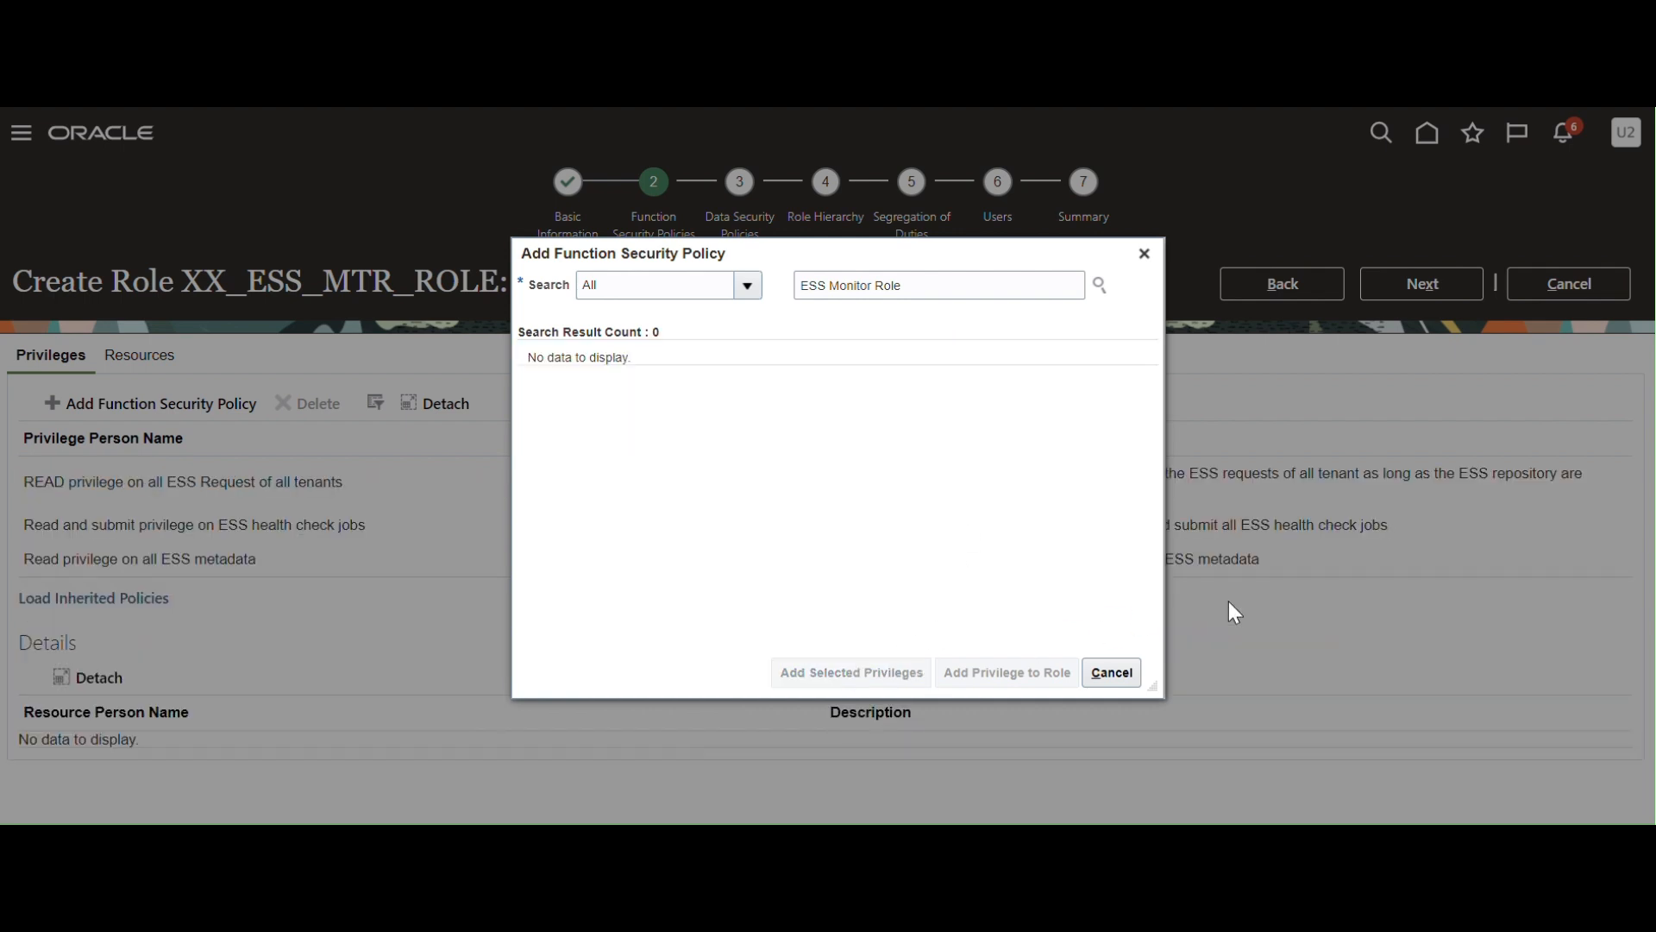
left_click(1144, 253)
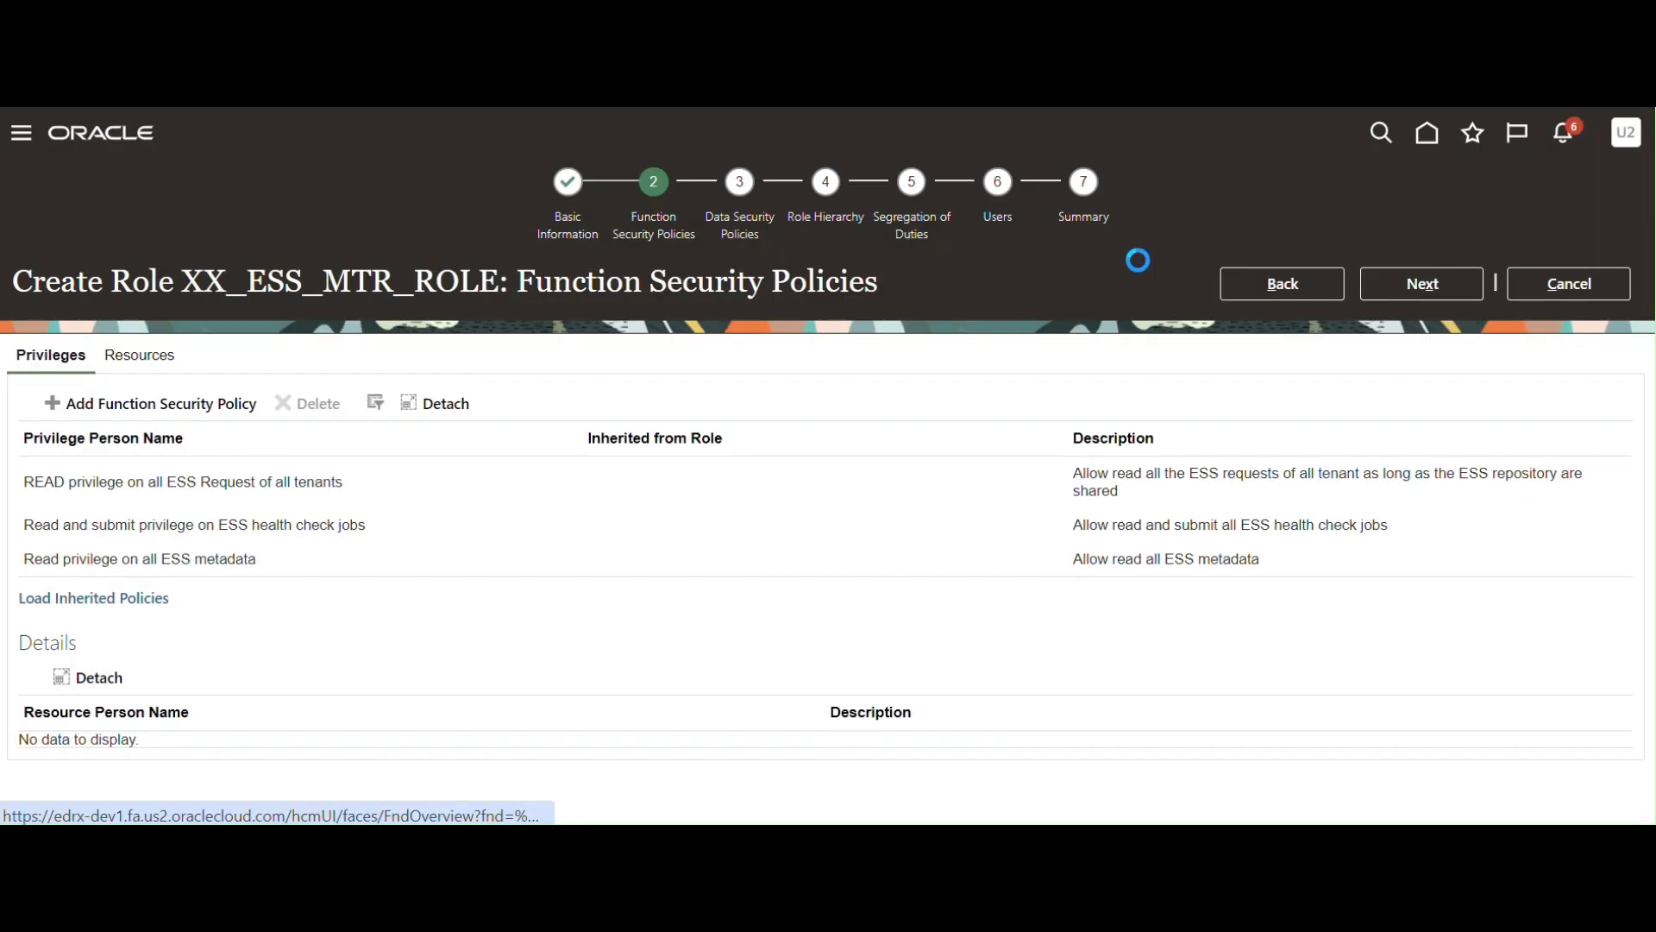
left_click(1421, 283)
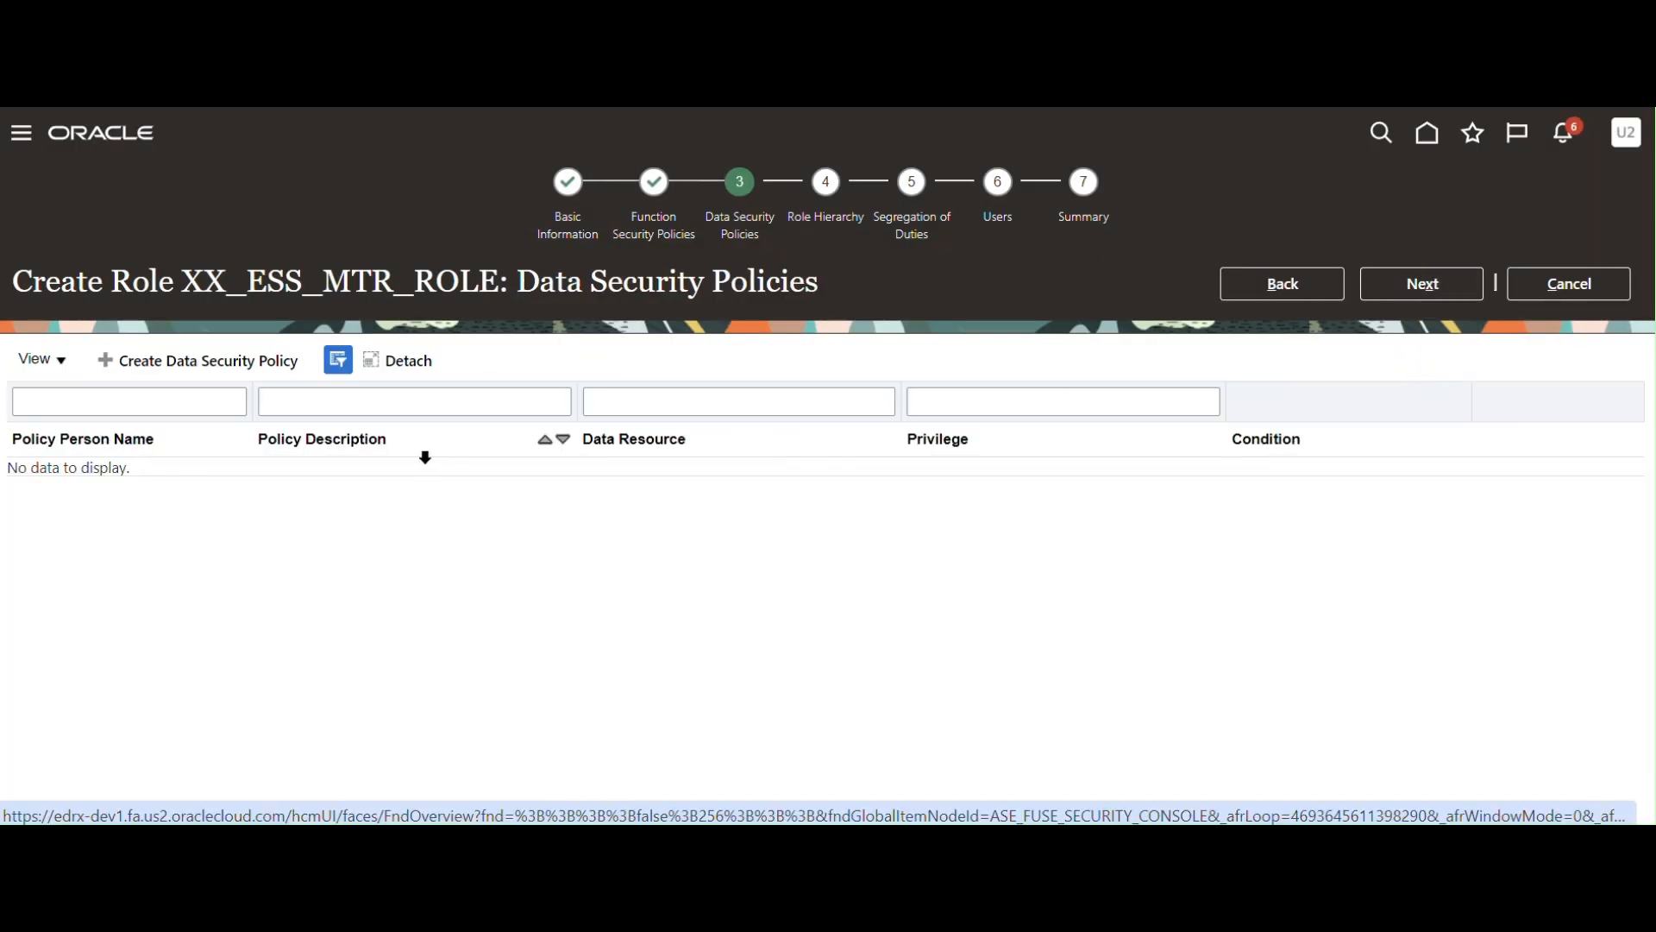
Pass Role Hierarchy and Segregation of Duties unchanged, then bring up the Add User search on the Users step.
left_click(1440, 293)
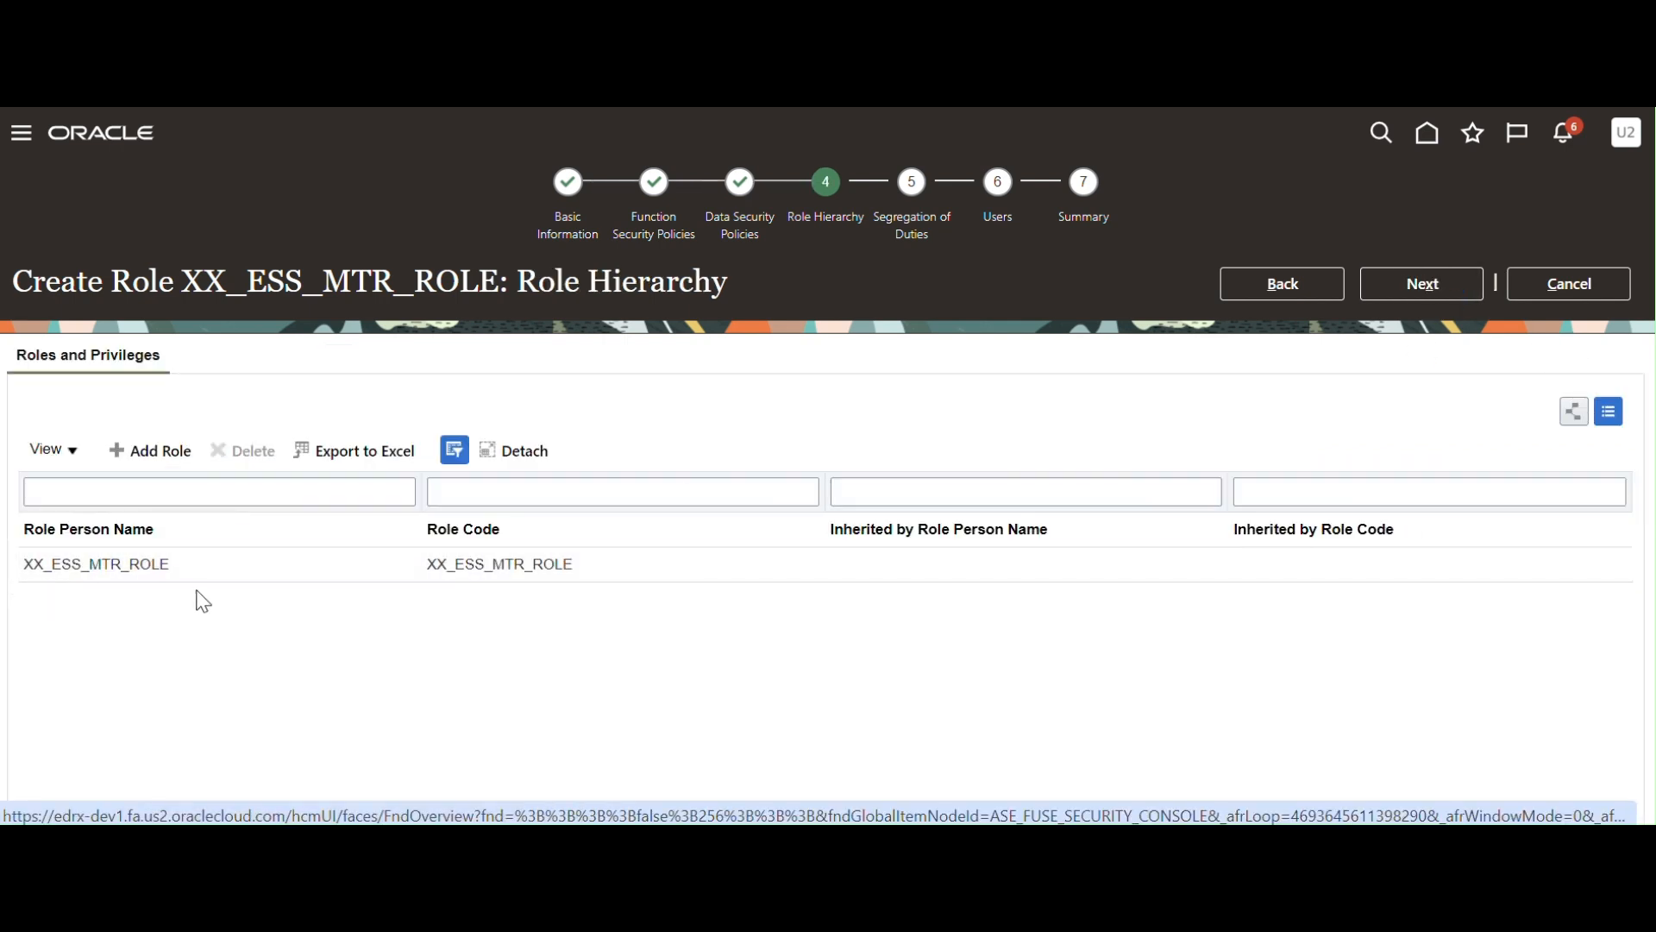
left_click(1420, 286)
left_click(1406, 285)
left_click(87, 405)
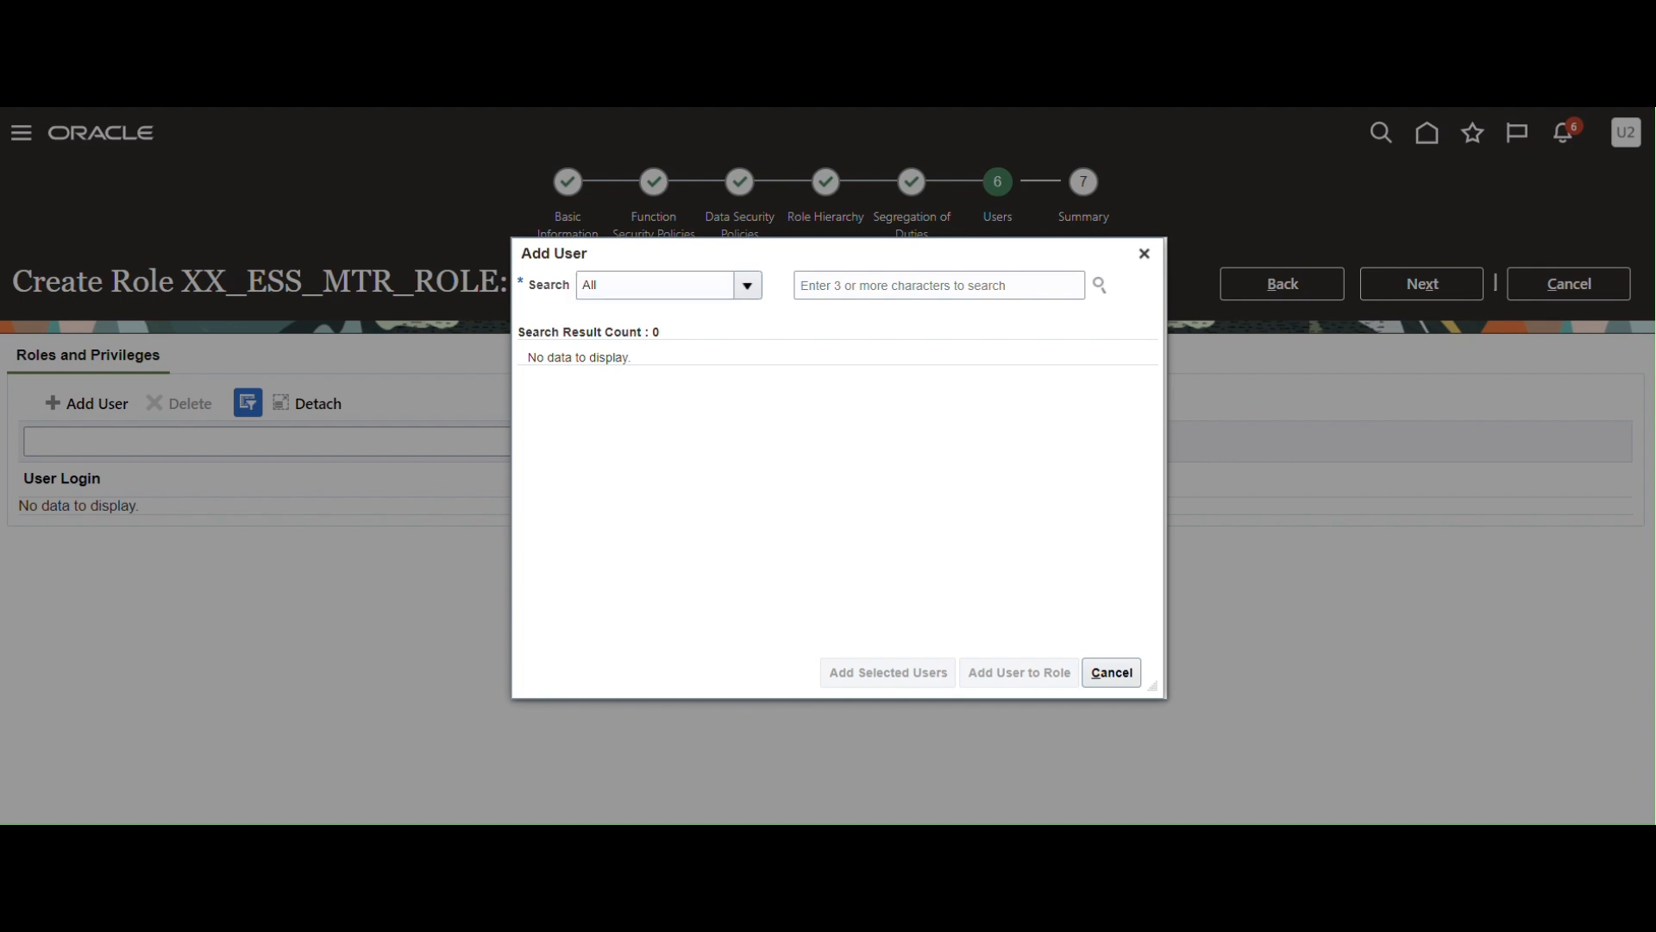
Search for the first user and assign them to XX_ESS_MTR_ROLE.
left_click(843, 272)
type("Umascm2023")
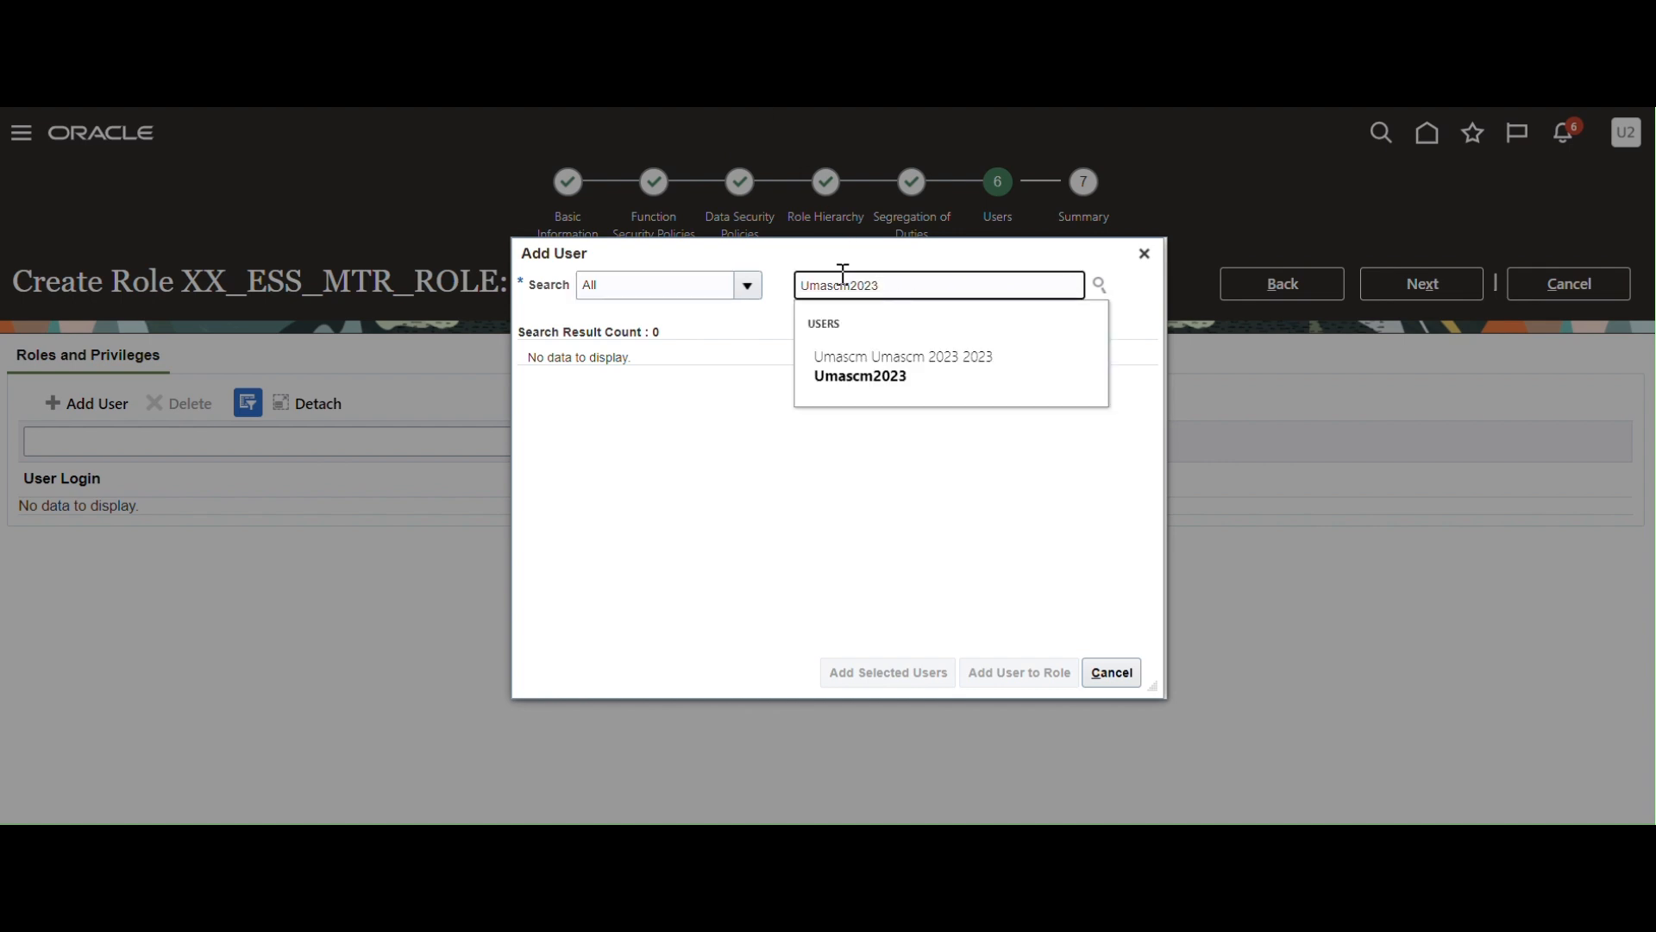
left_click(904, 384)
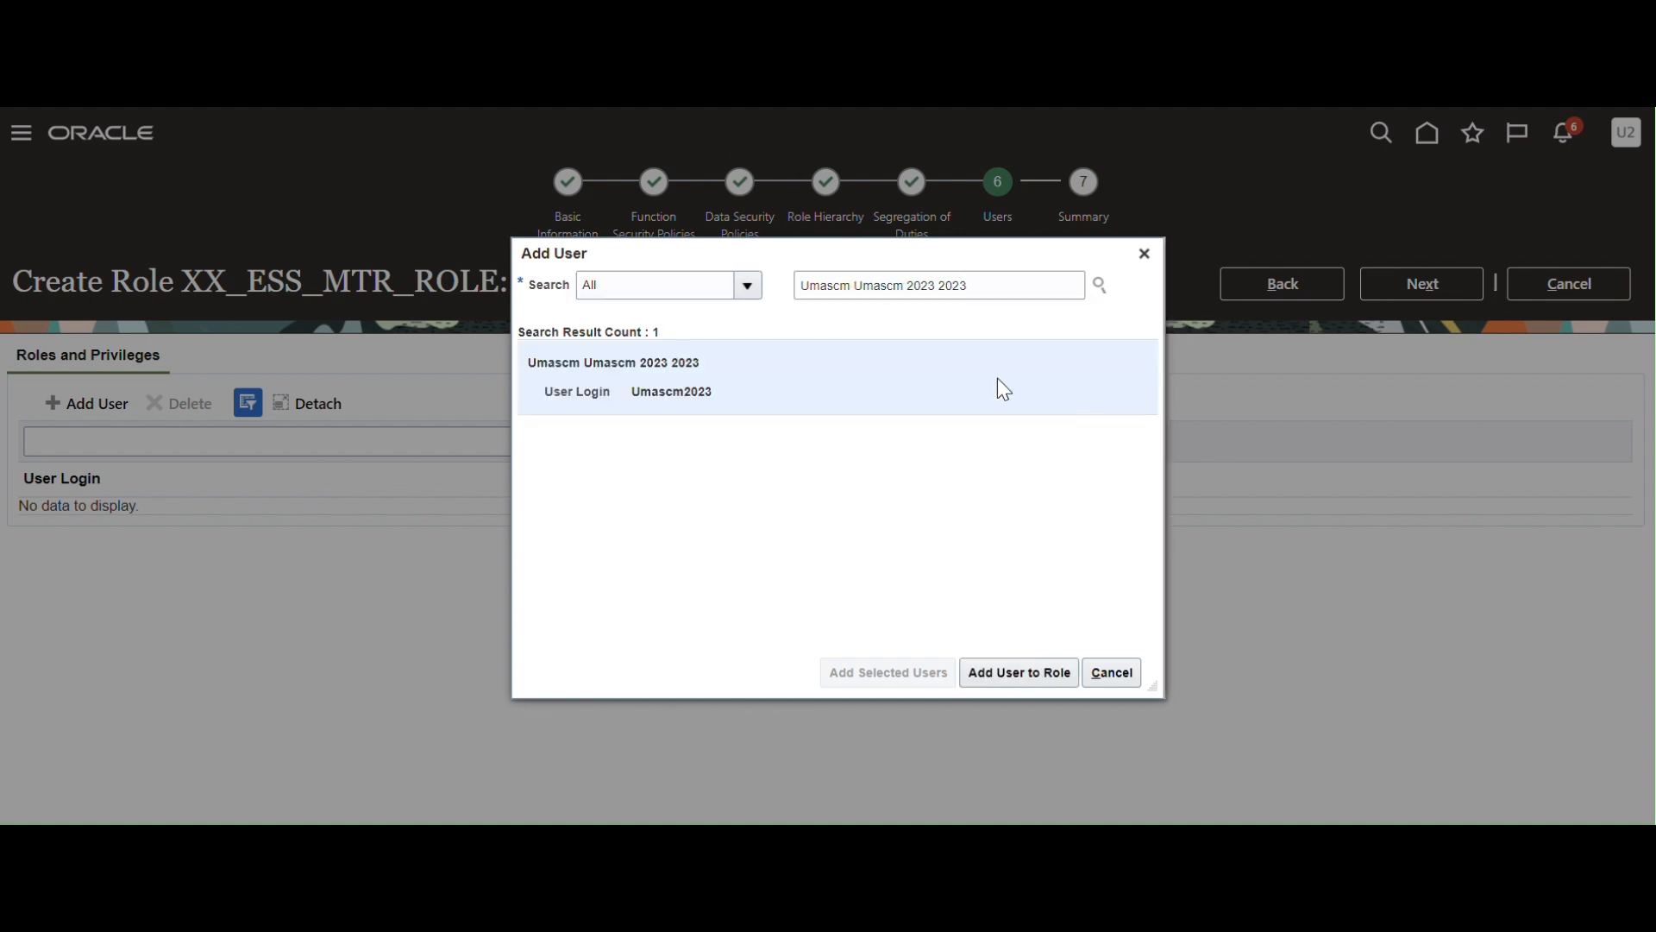
left_click(1003, 681)
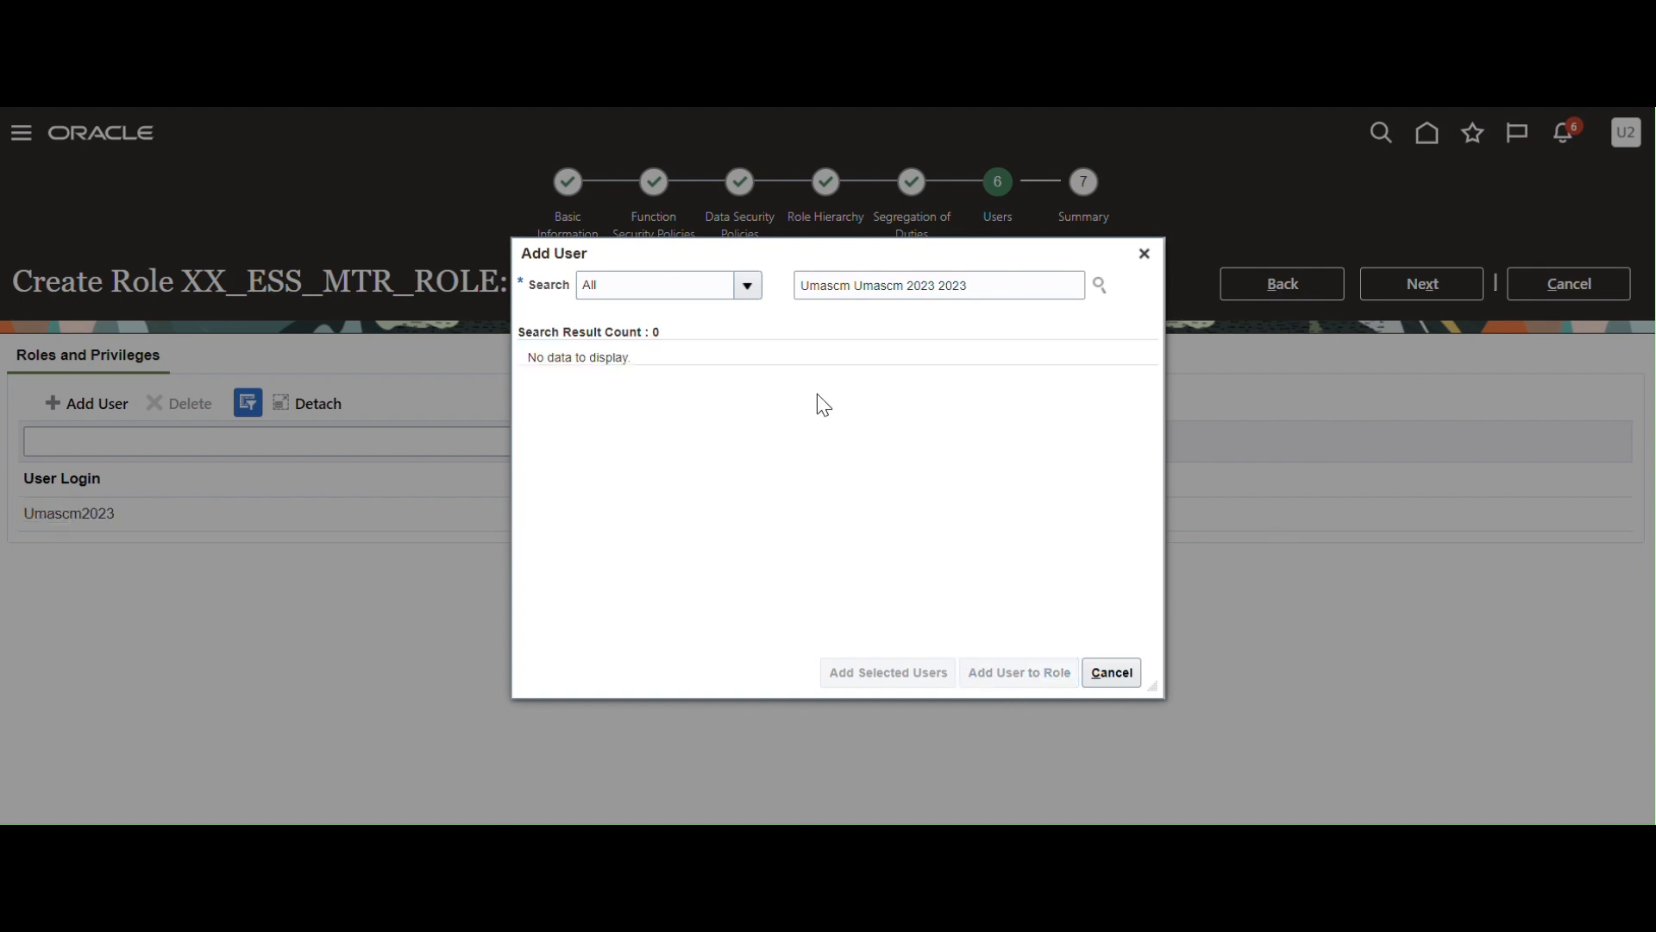
Search for the second user, assign them to the role, and close the Add User dialog.
left_click_drag(1024, 285, 647, 282)
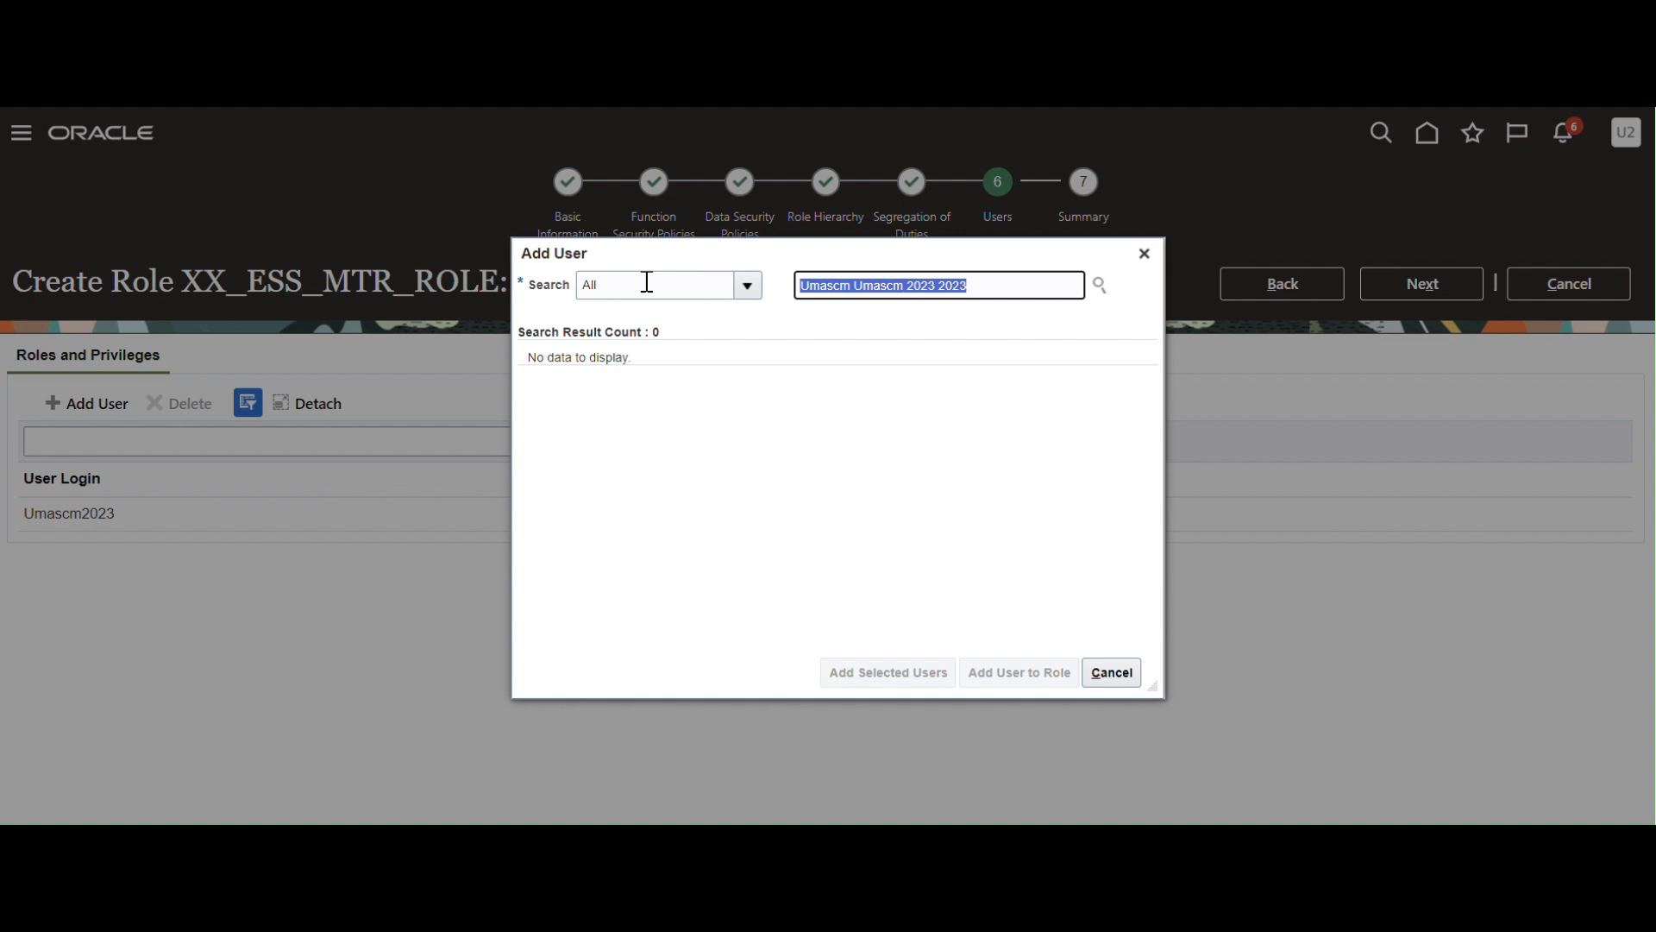
type("sd")
type("CM.TEST")
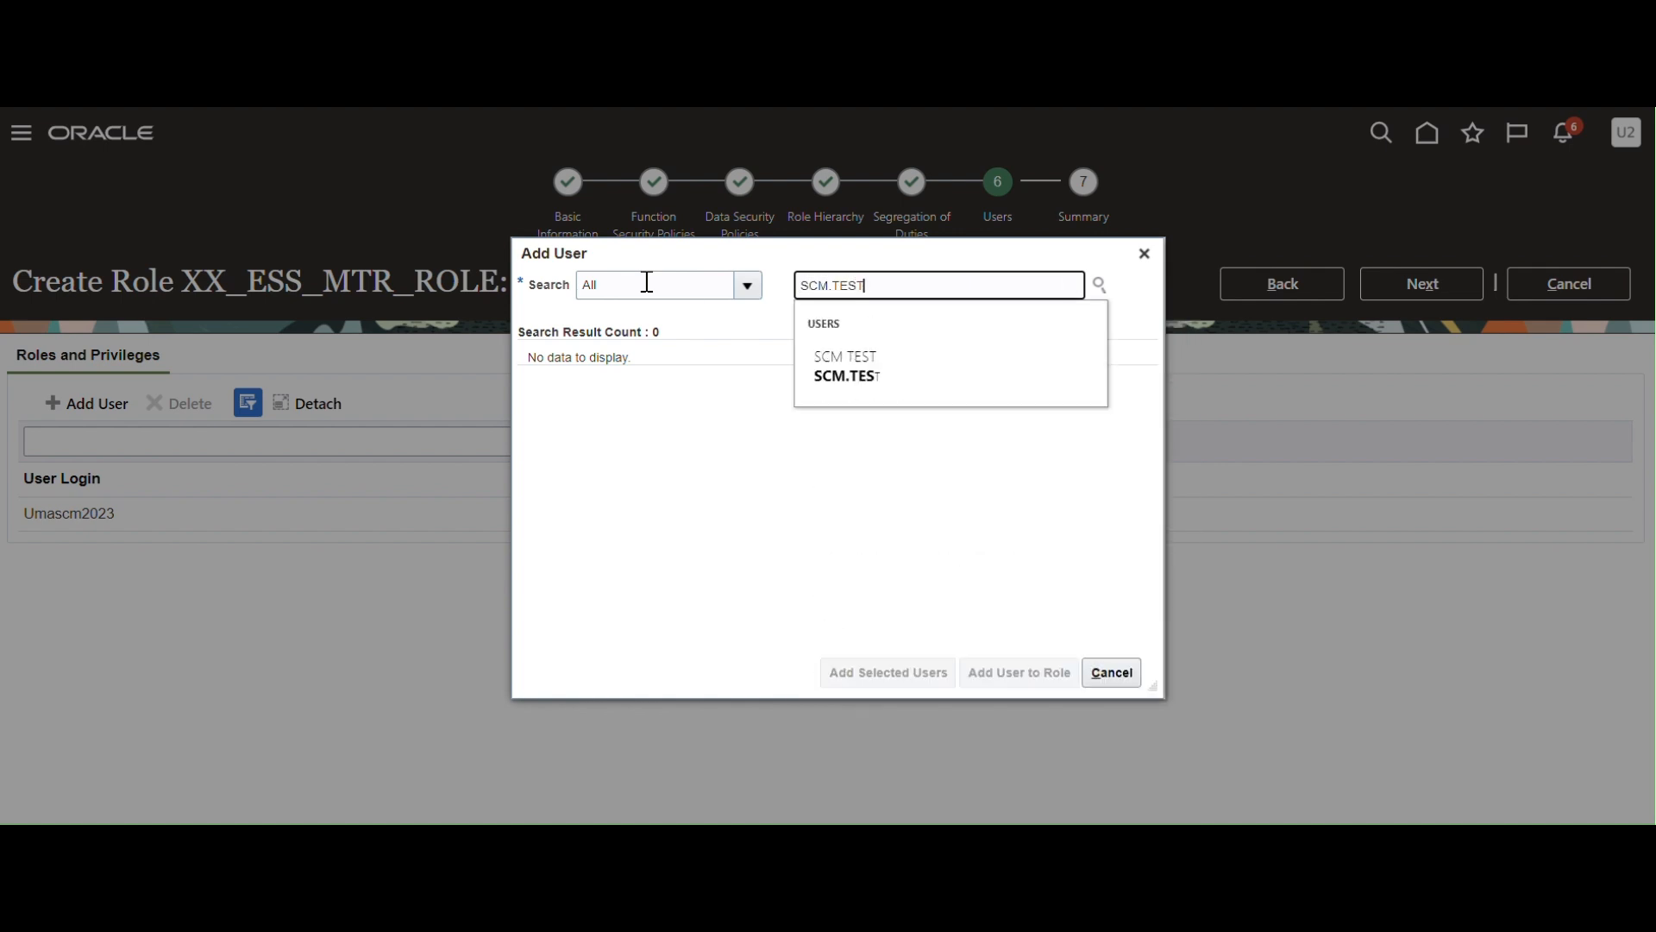
left_click(856, 366)
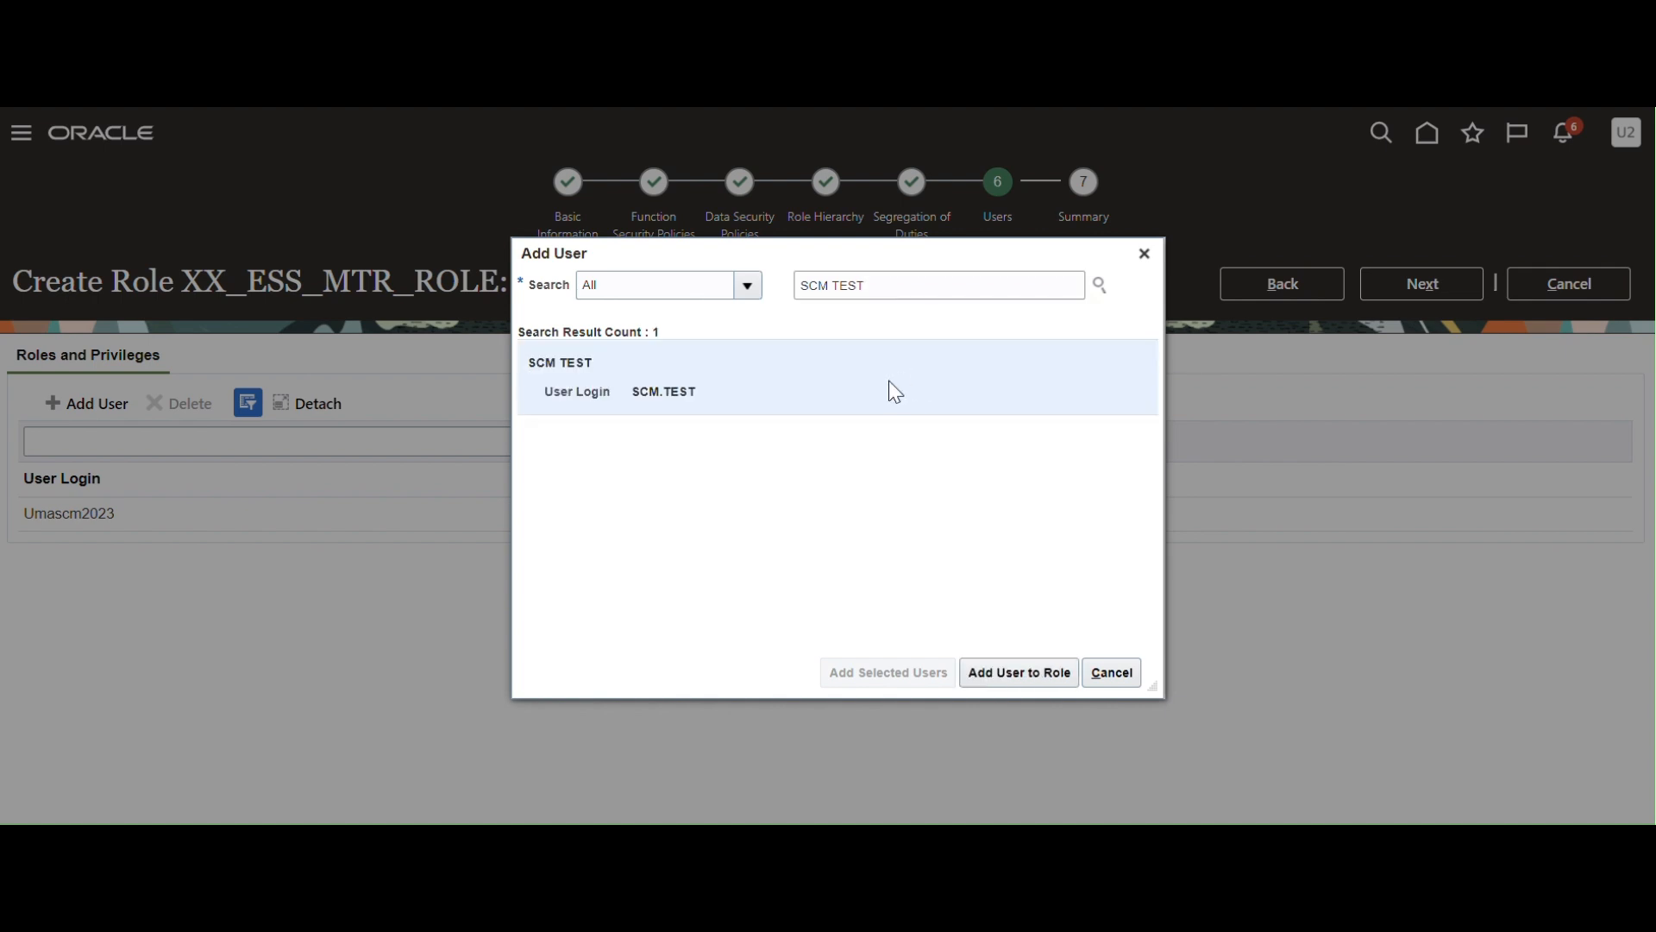
left_click(1022, 673)
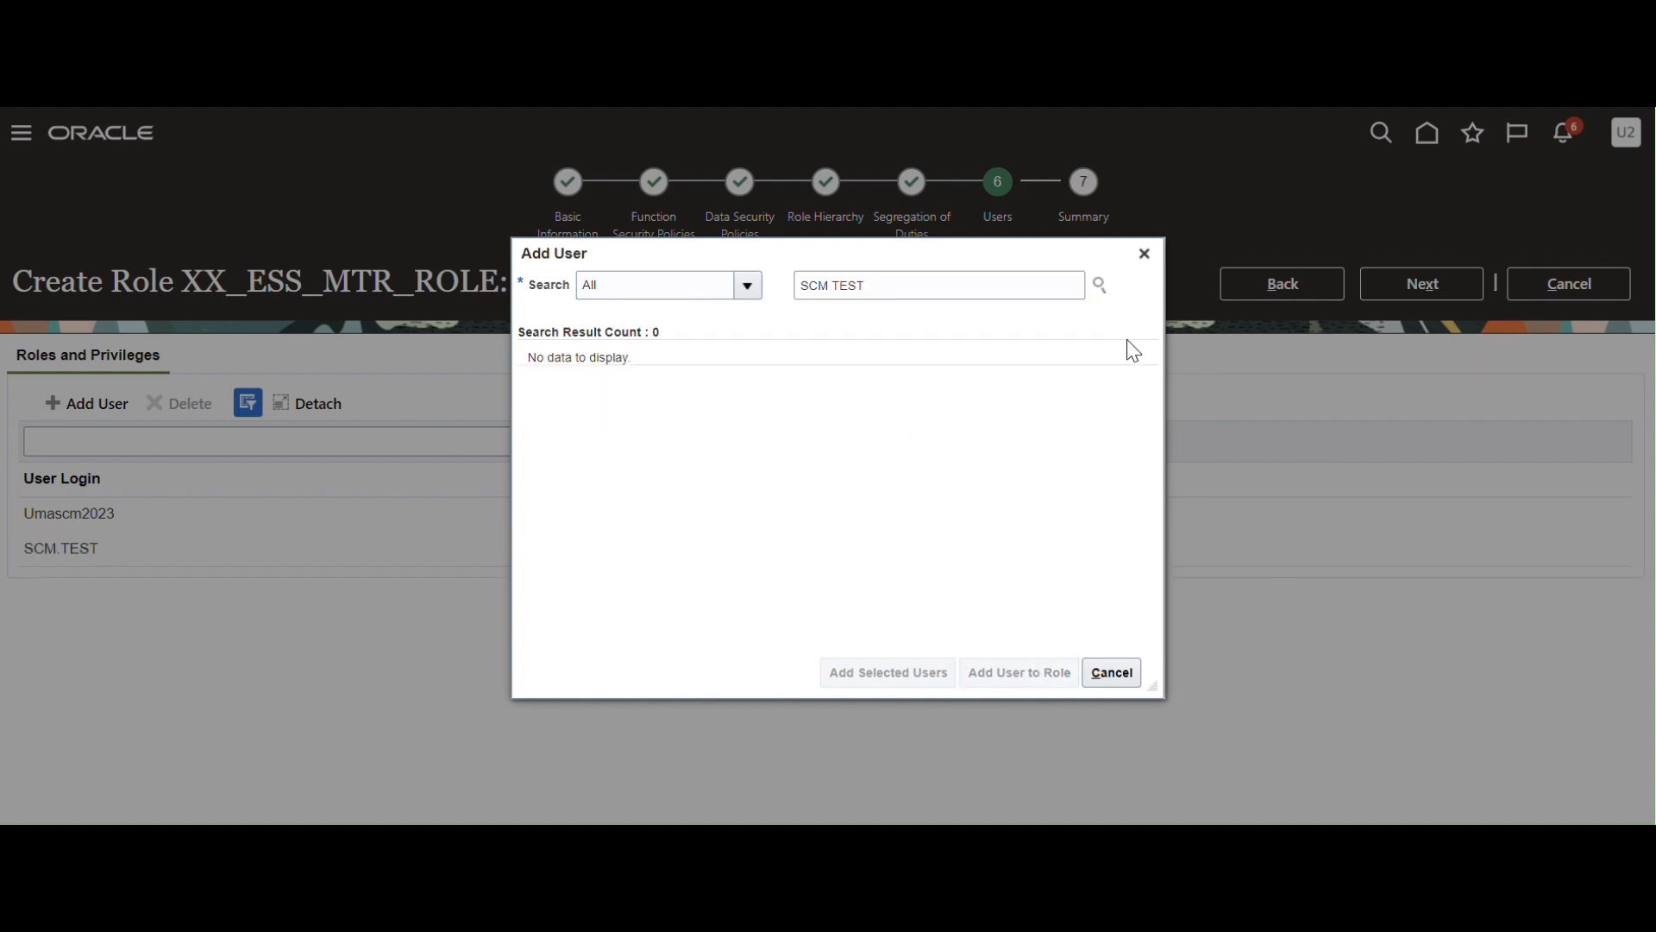
left_click(1144, 254)
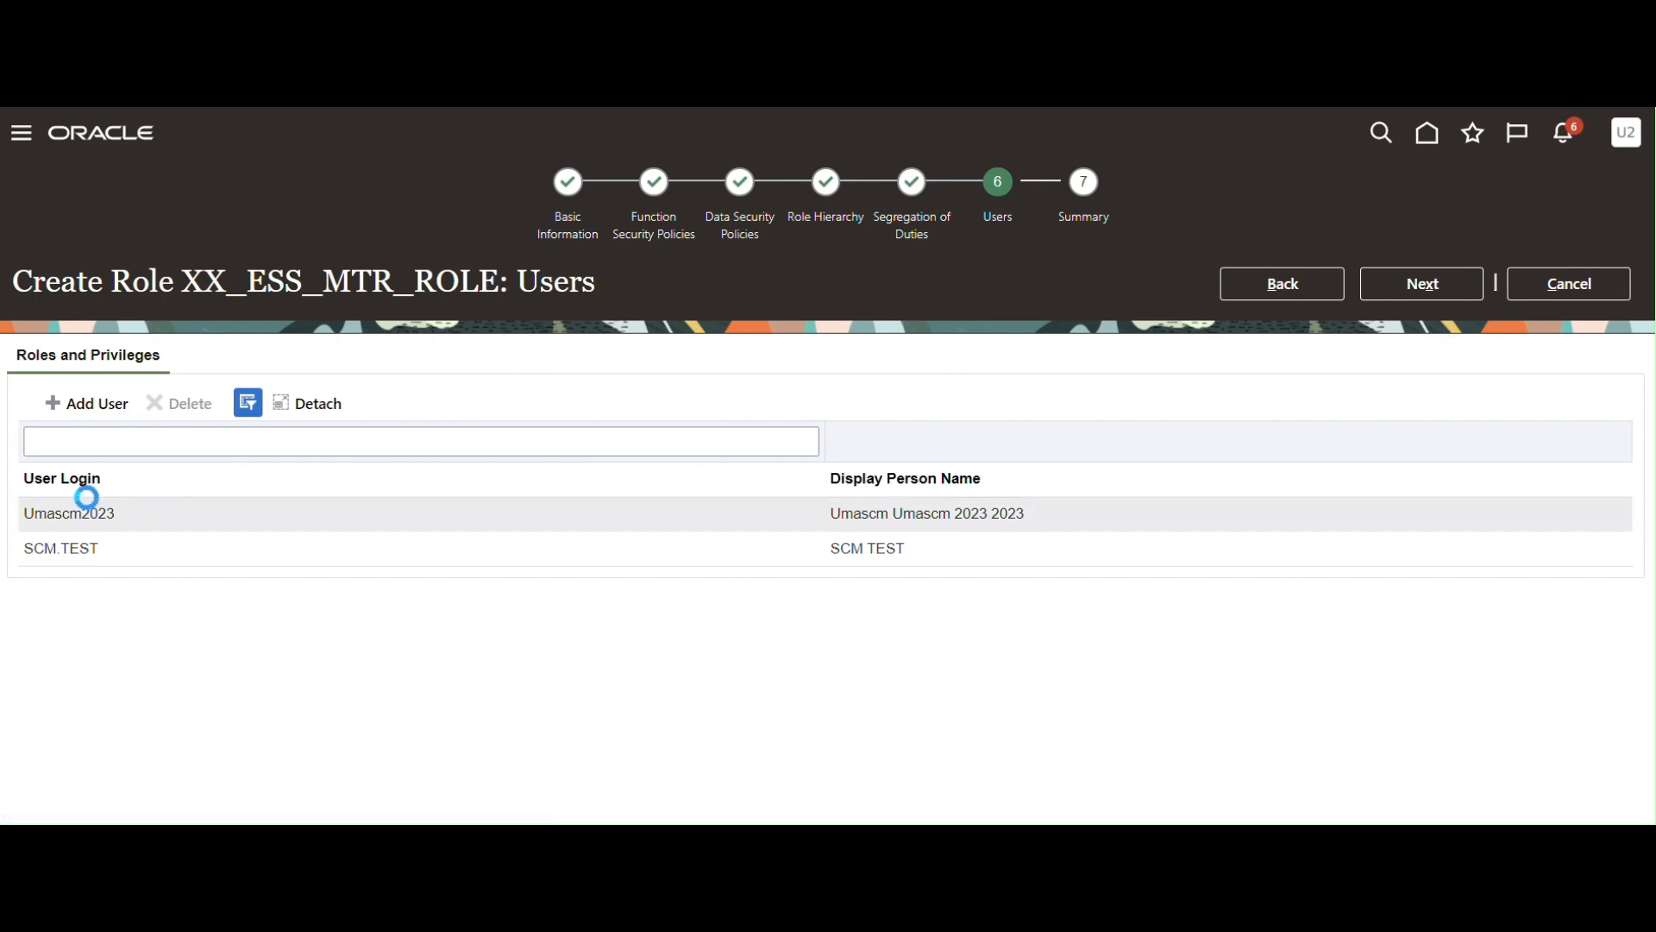
Save XX_ESS_MTR_ROLE with its three privileges and two users, and confirm.
left_click(1412, 285)
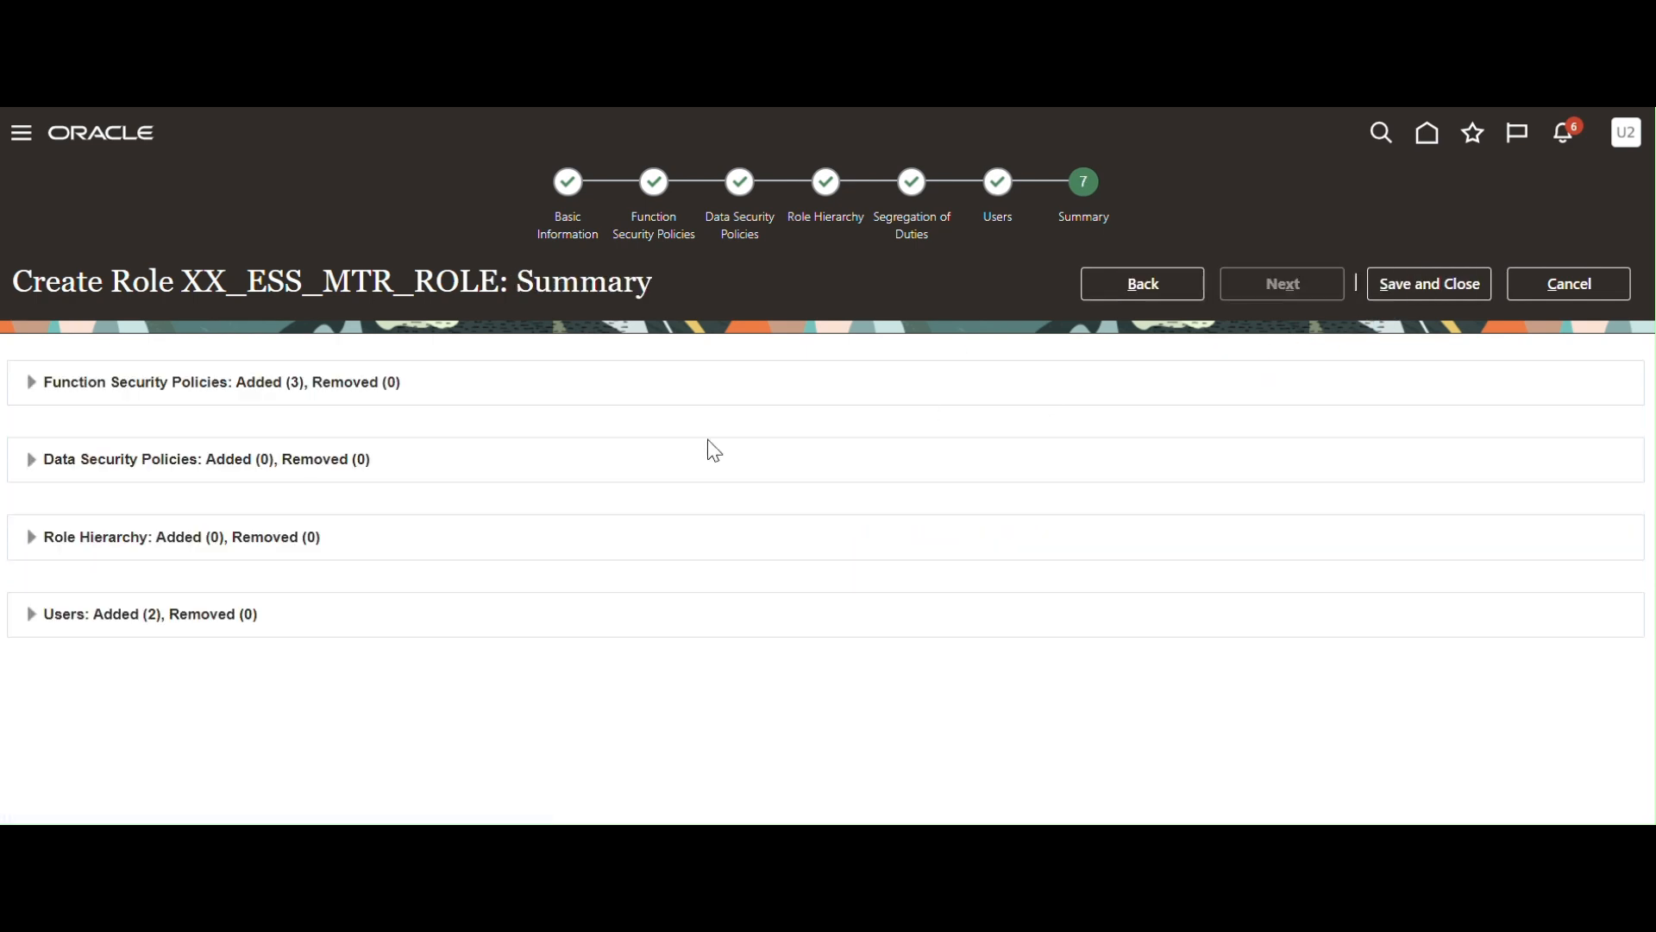
left_click(1442, 288)
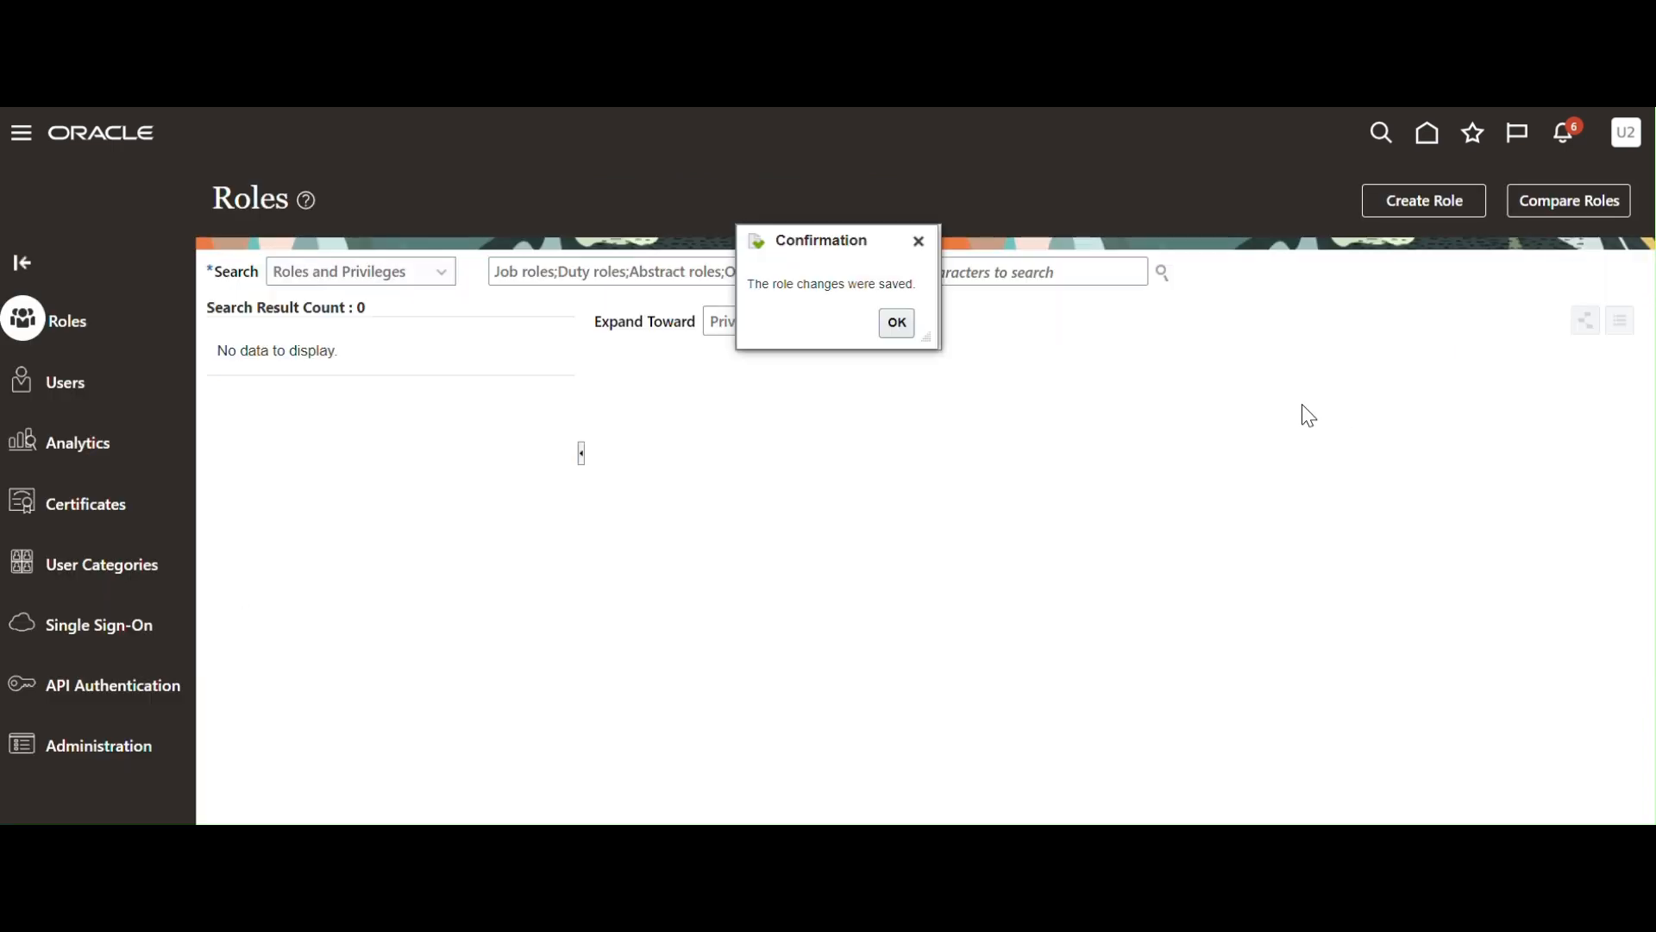
left_click(897, 324)
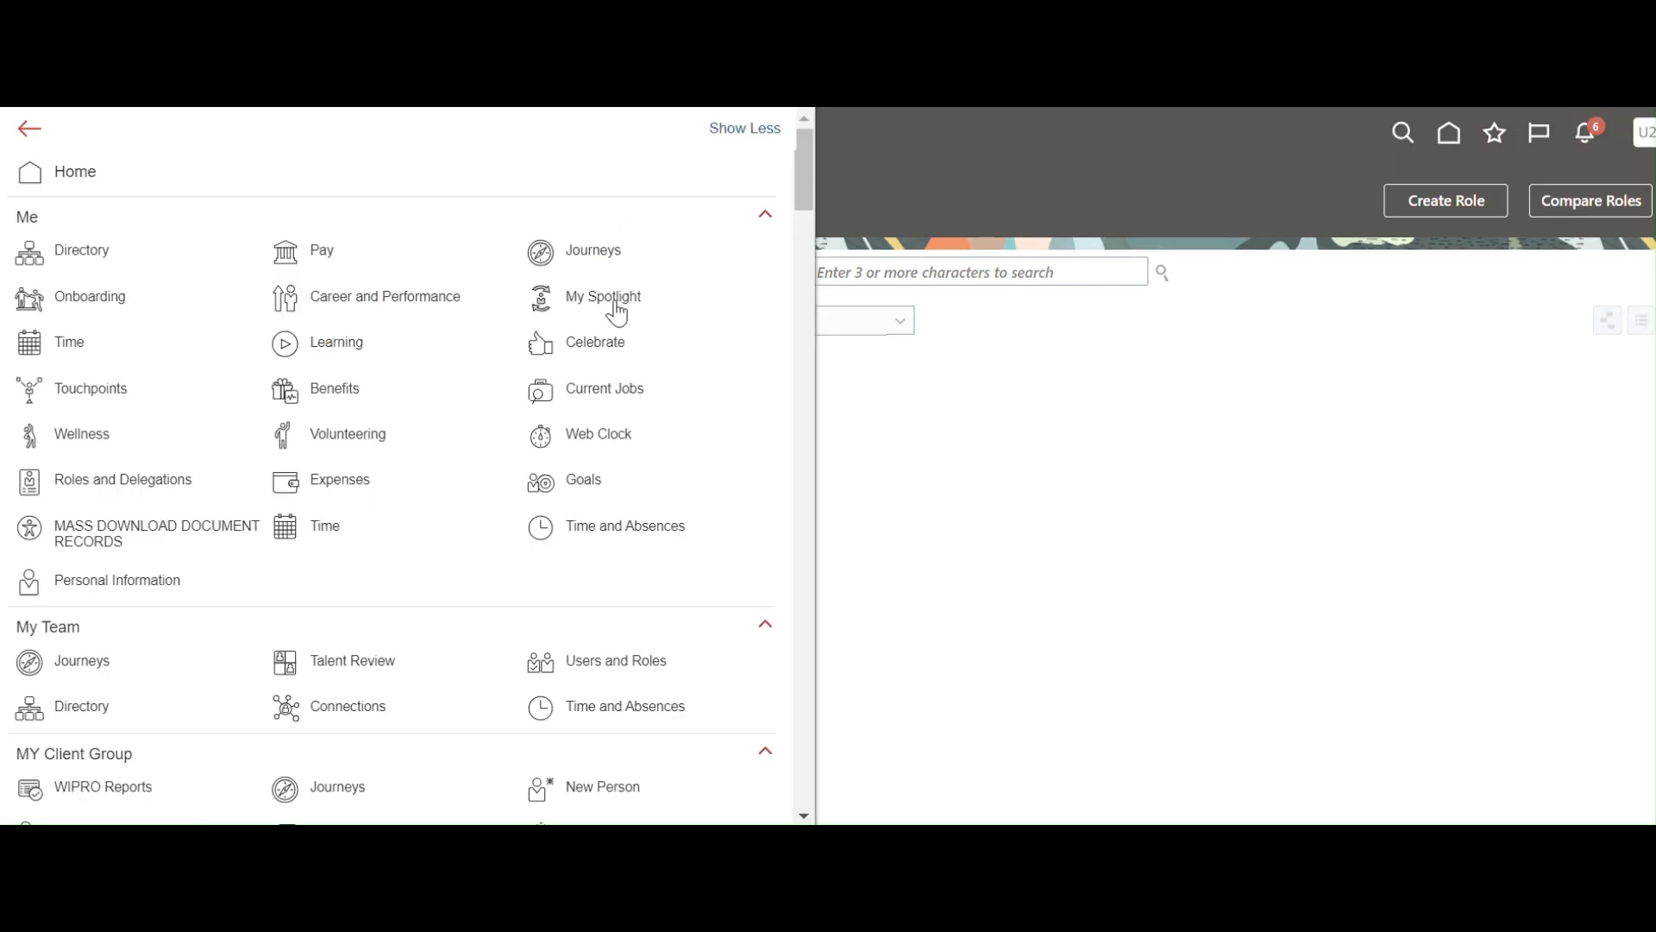
Go to Scheduled Processes and begin scheduling a new process.
scroll(613, 352, "down", 2)
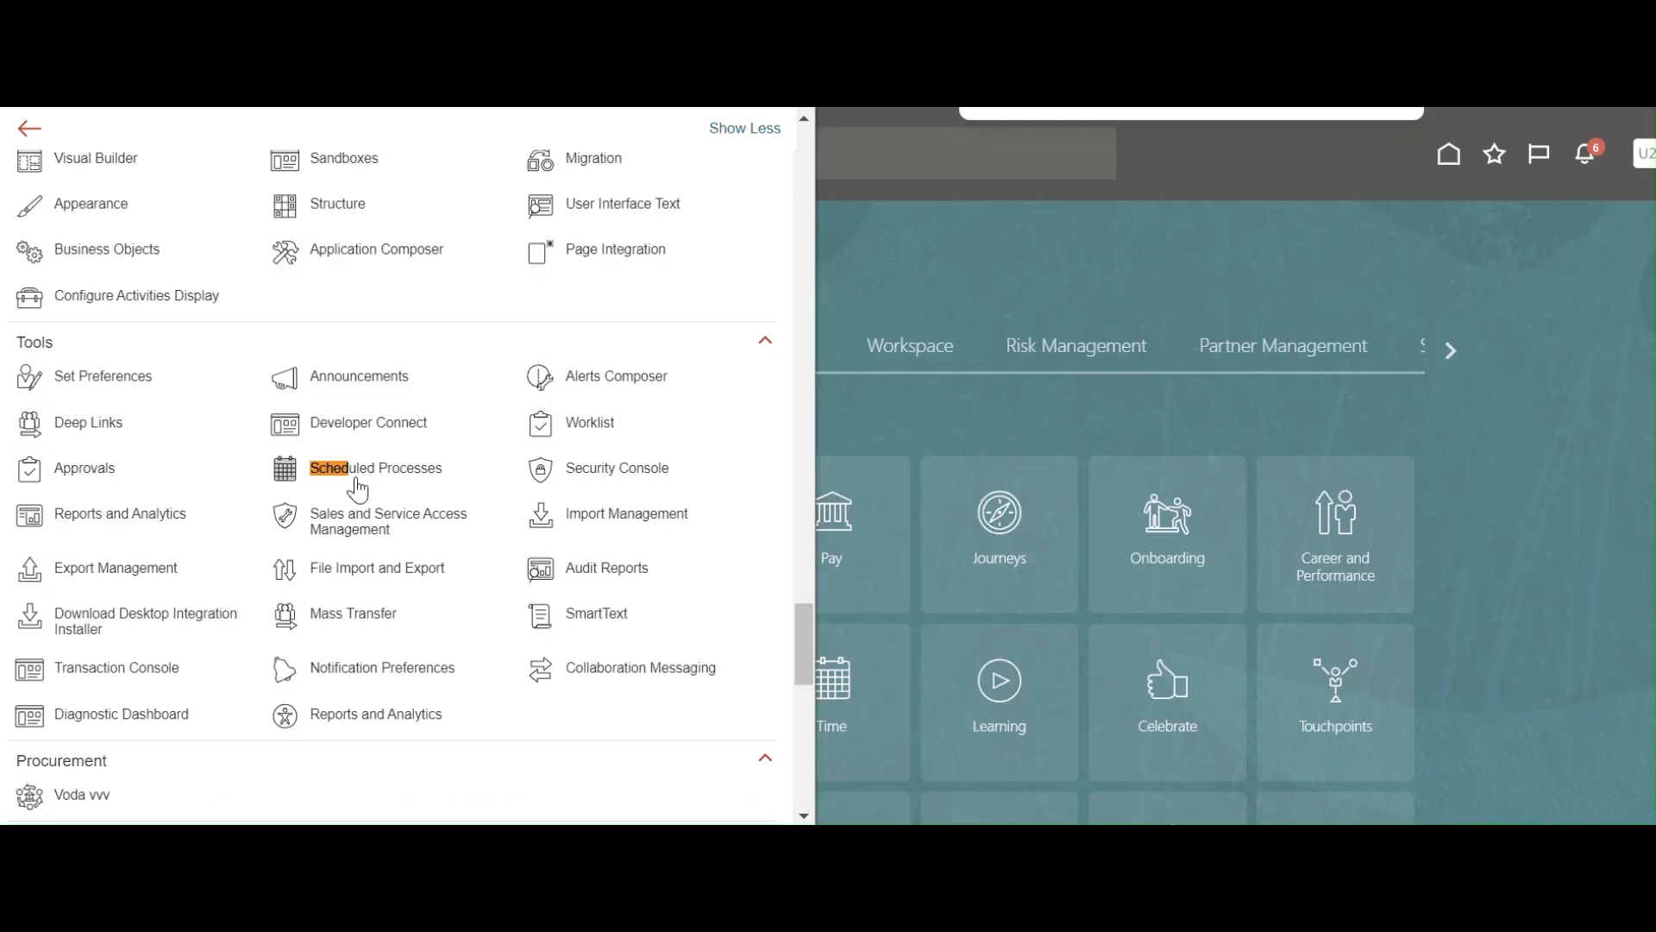
left_click(356, 471)
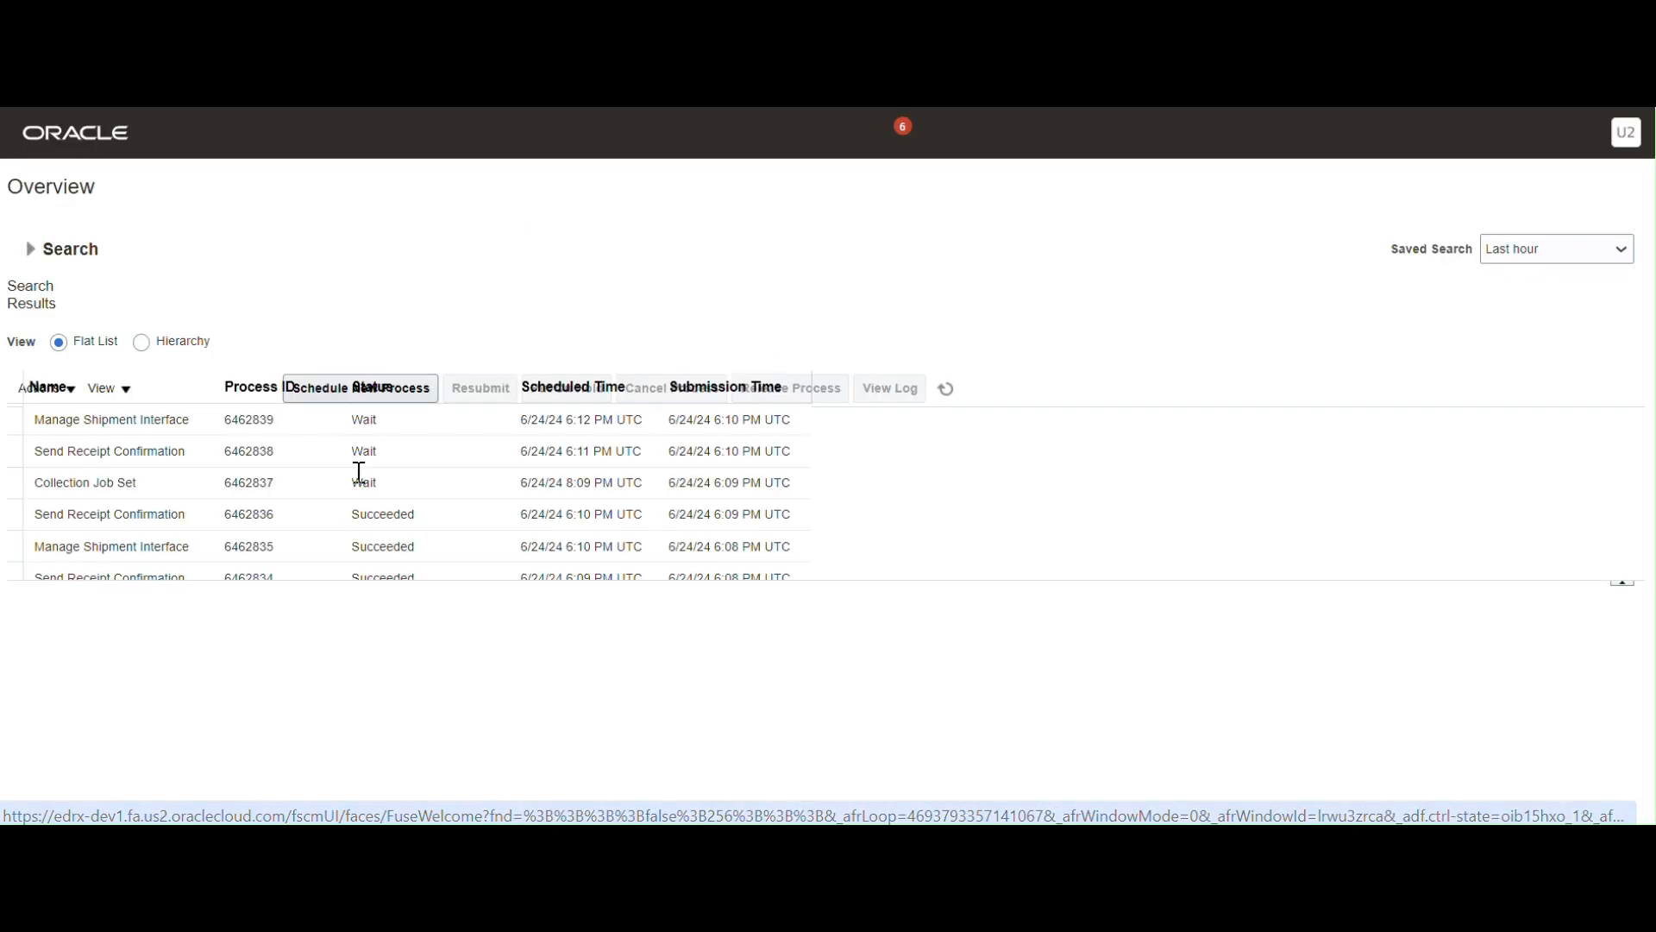
left_click(236, 395)
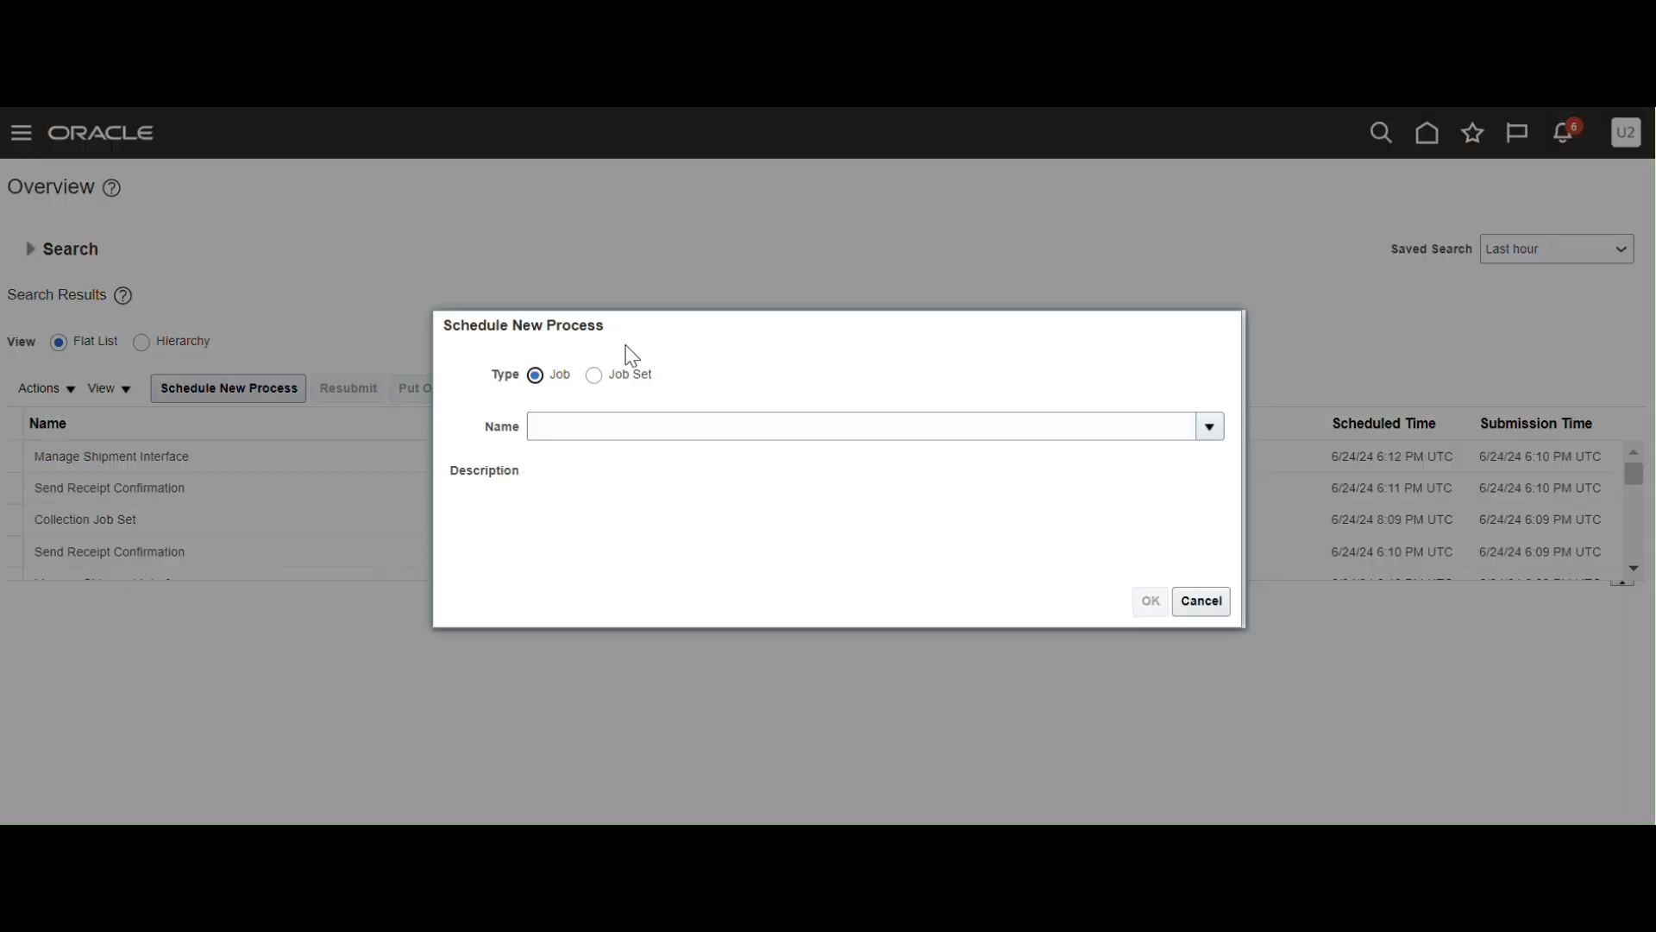
Choose the Import User and Role Application Security Data job for the new process.
left_click(1022, 425)
type("Import User and Role Application Security Data")
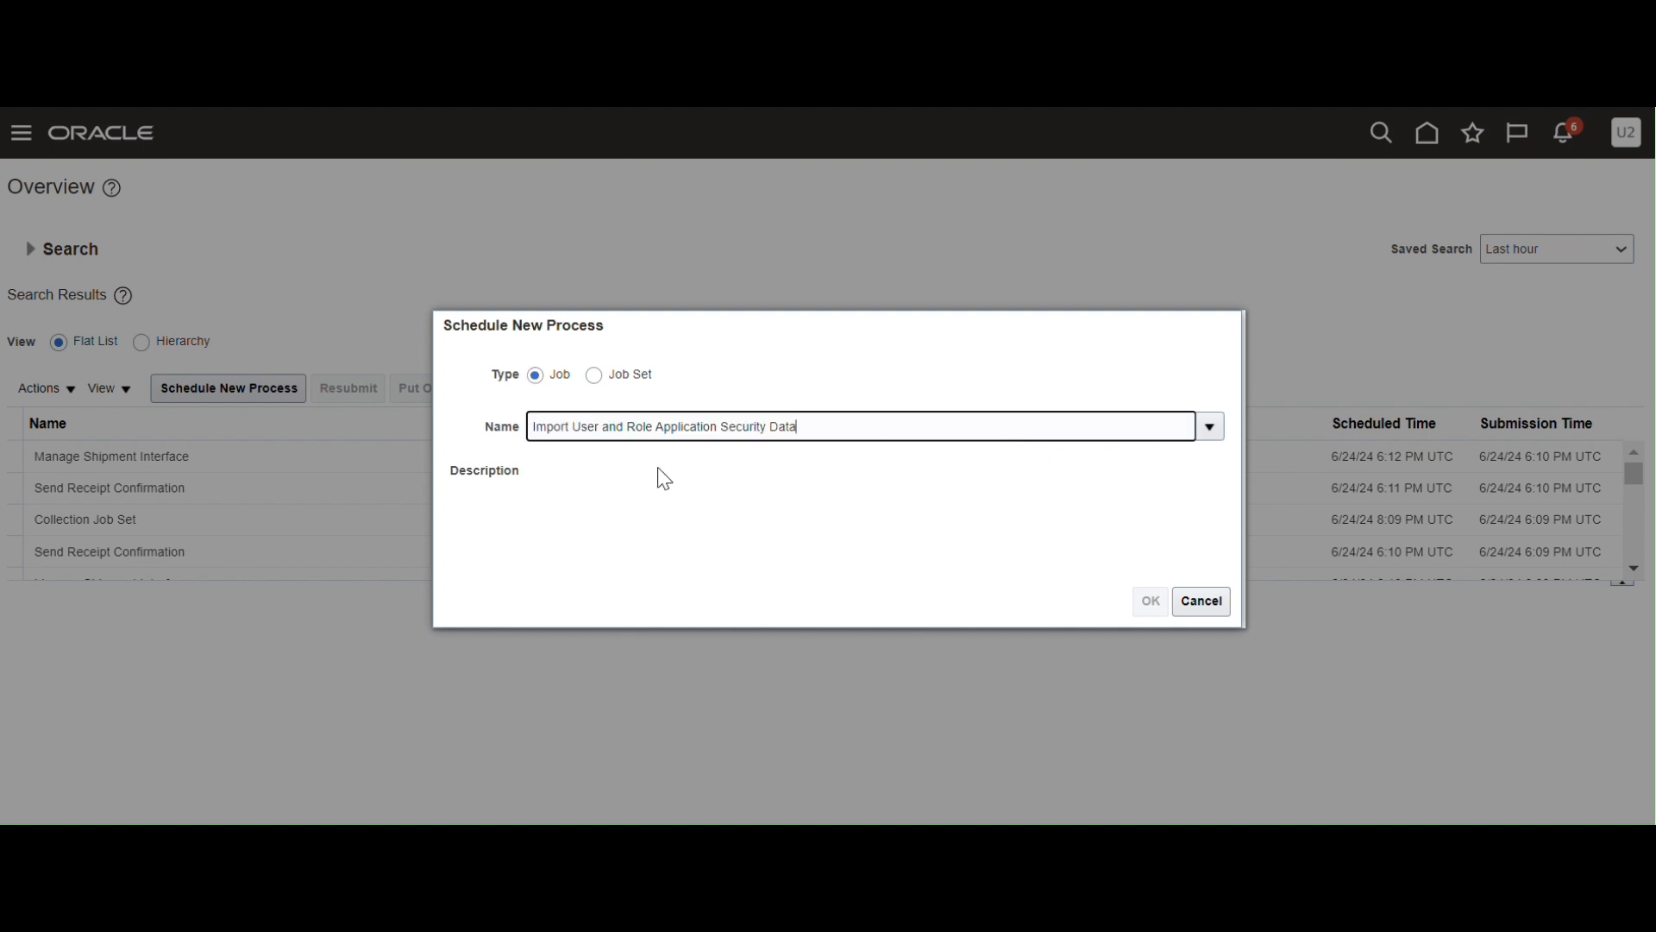
left_click(822, 506)
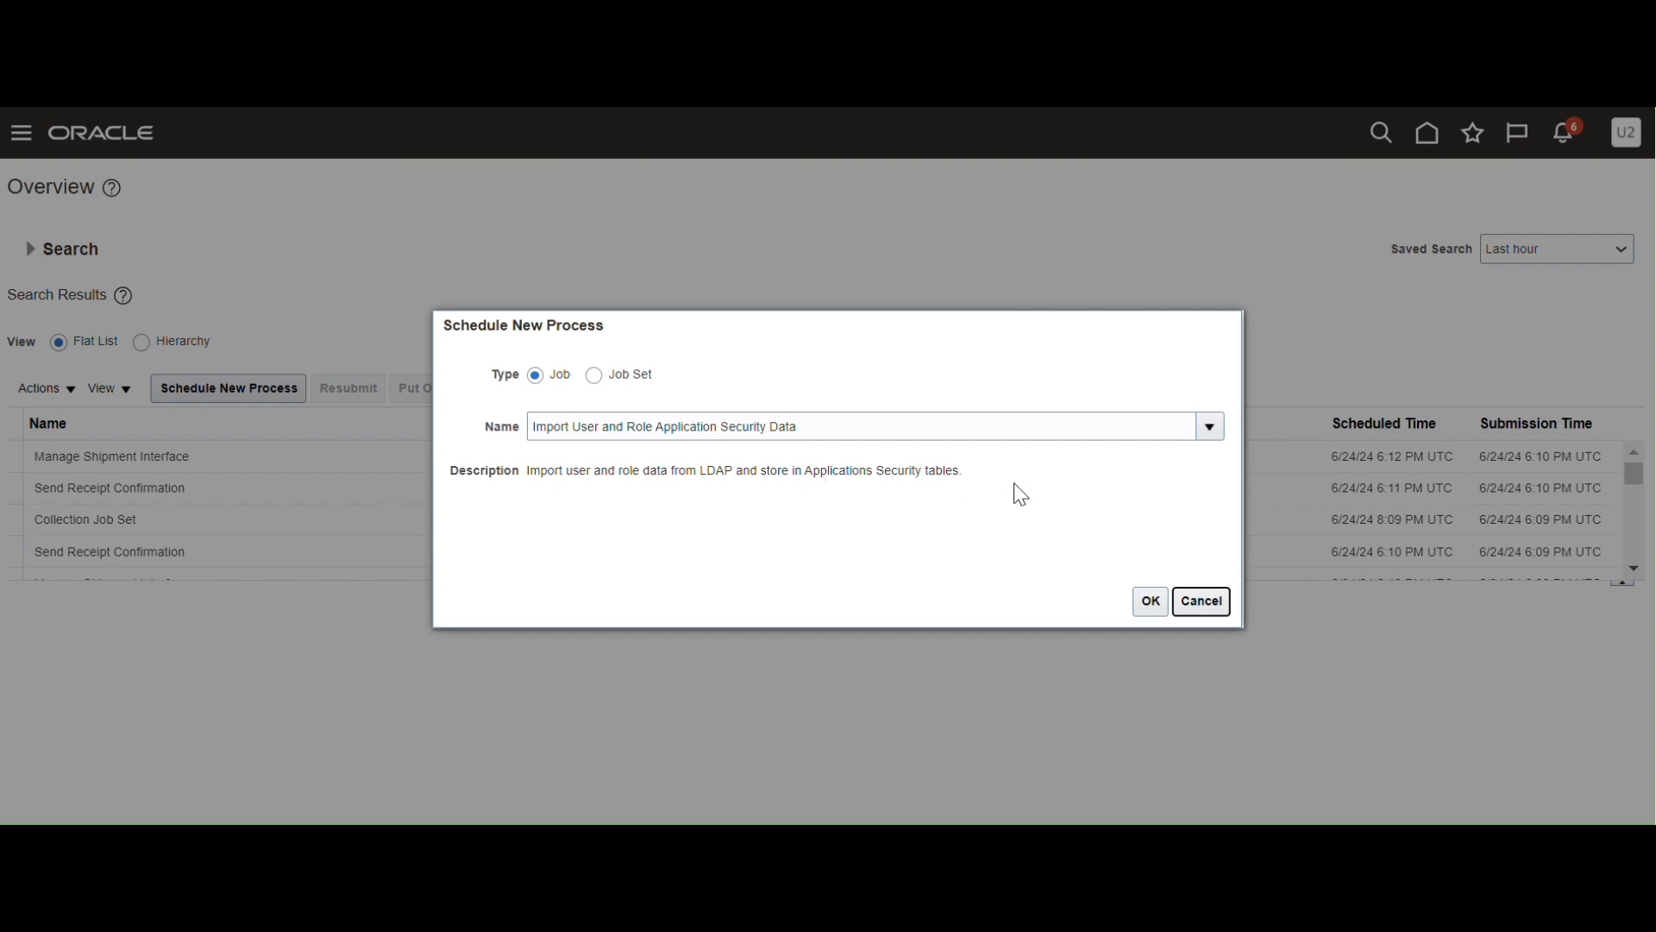
left_click(1152, 603)
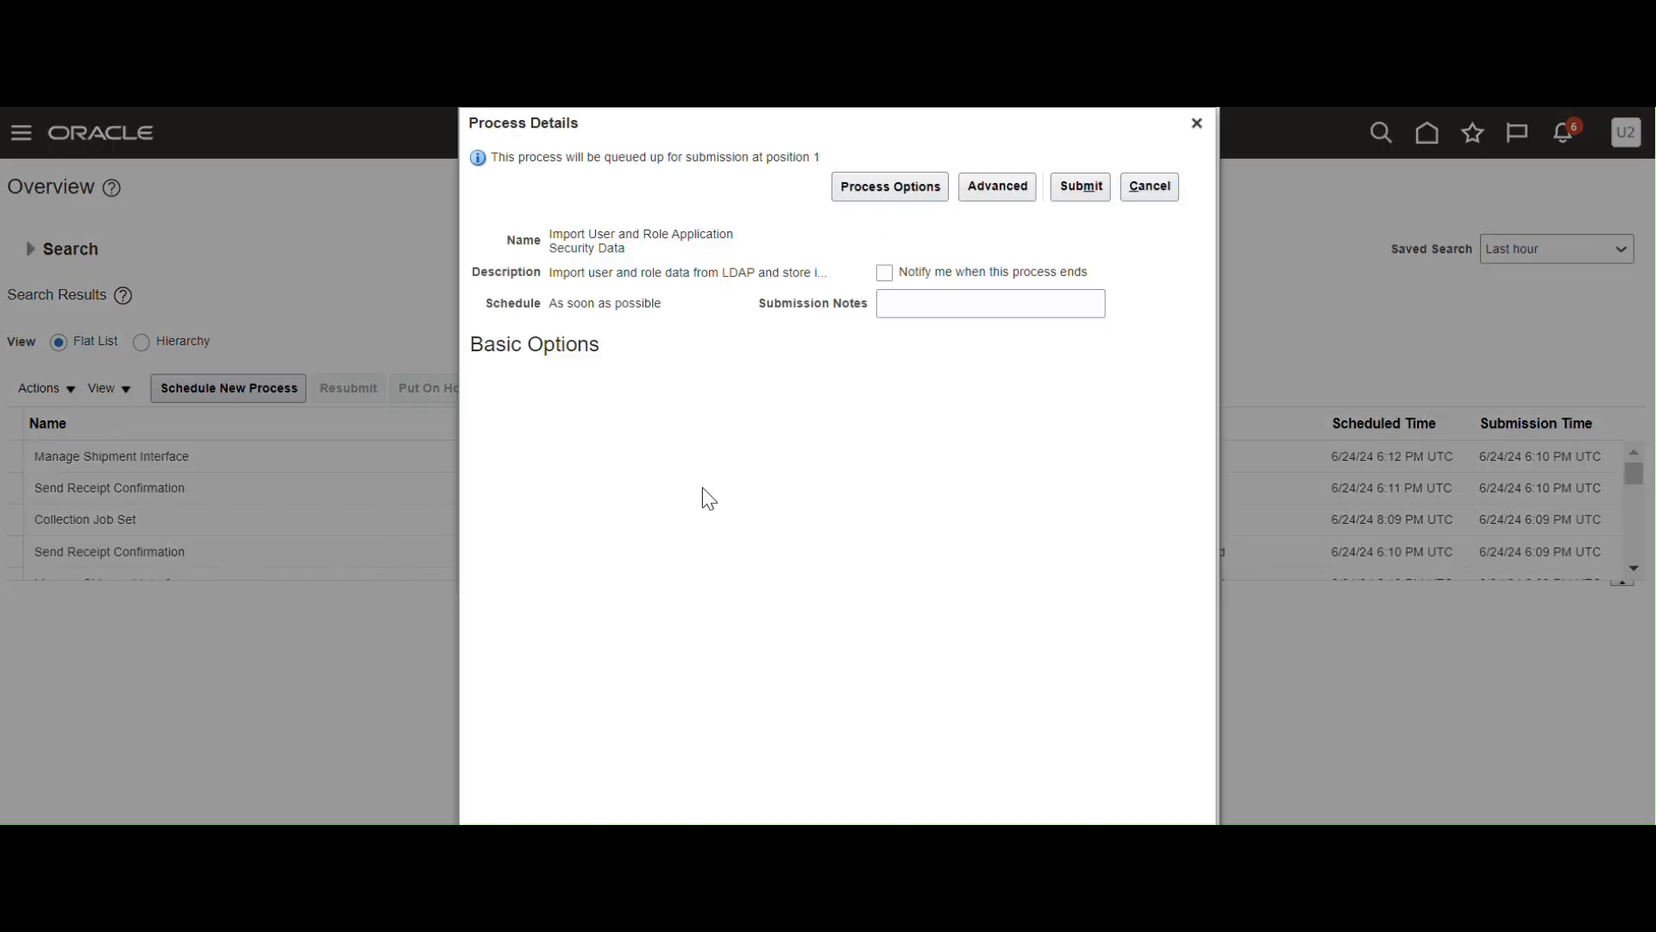
Submit the import job and refresh the list to show process 6462845 waiting.
left_click(1076, 184)
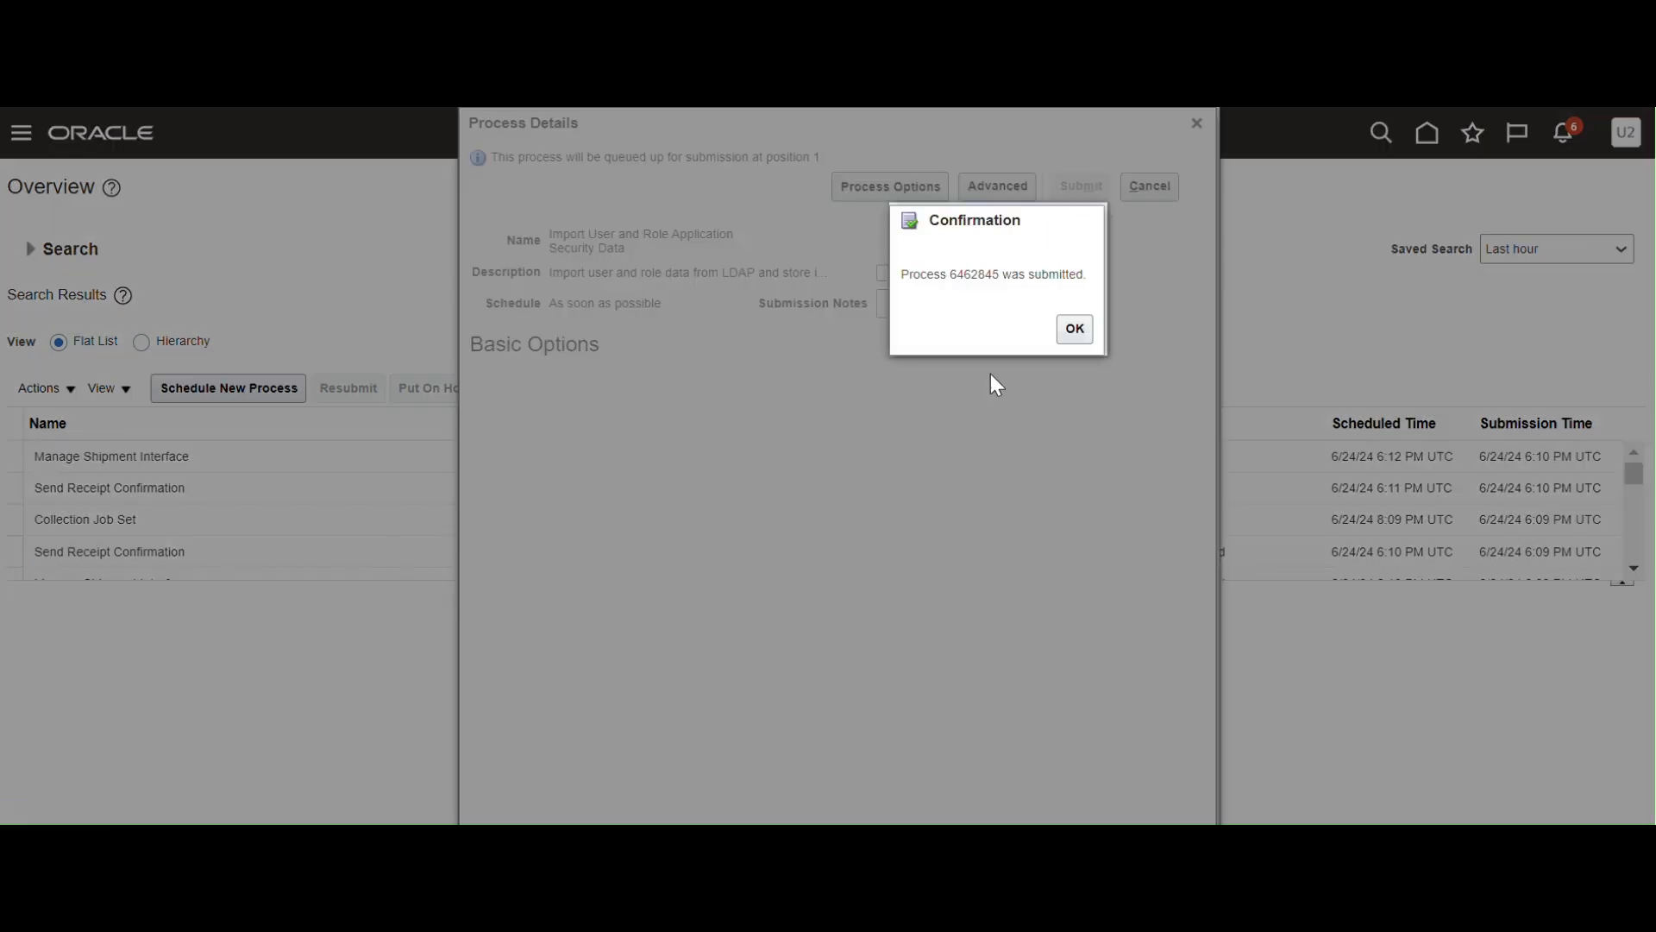
left_click(1075, 329)
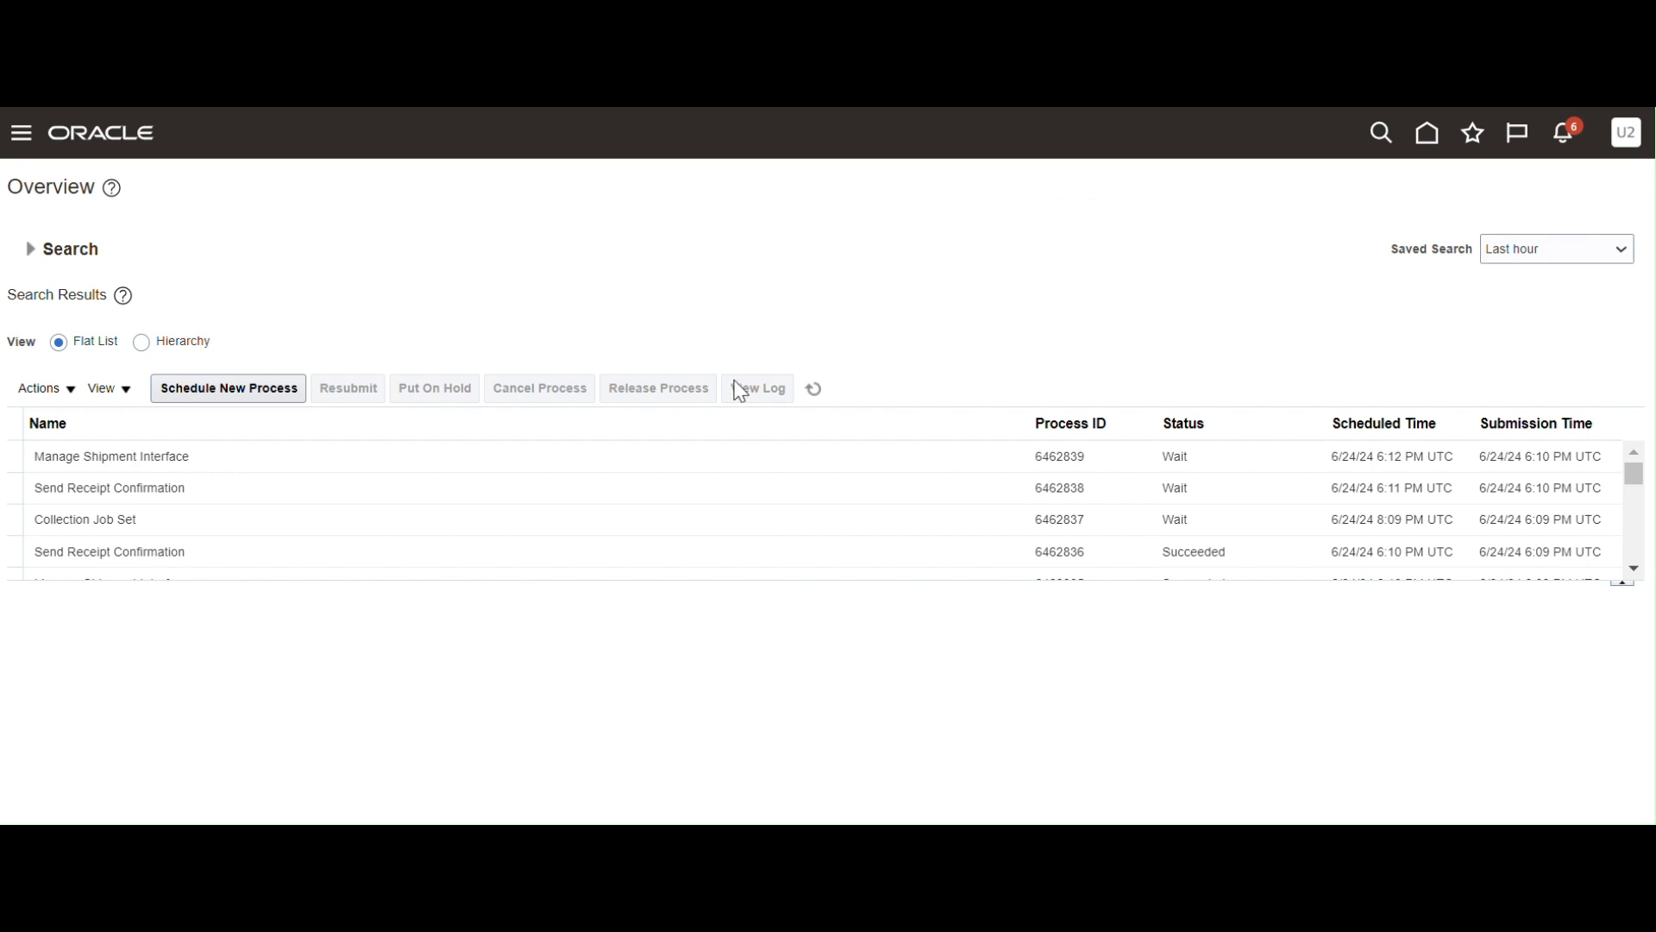
left_click(813, 390)
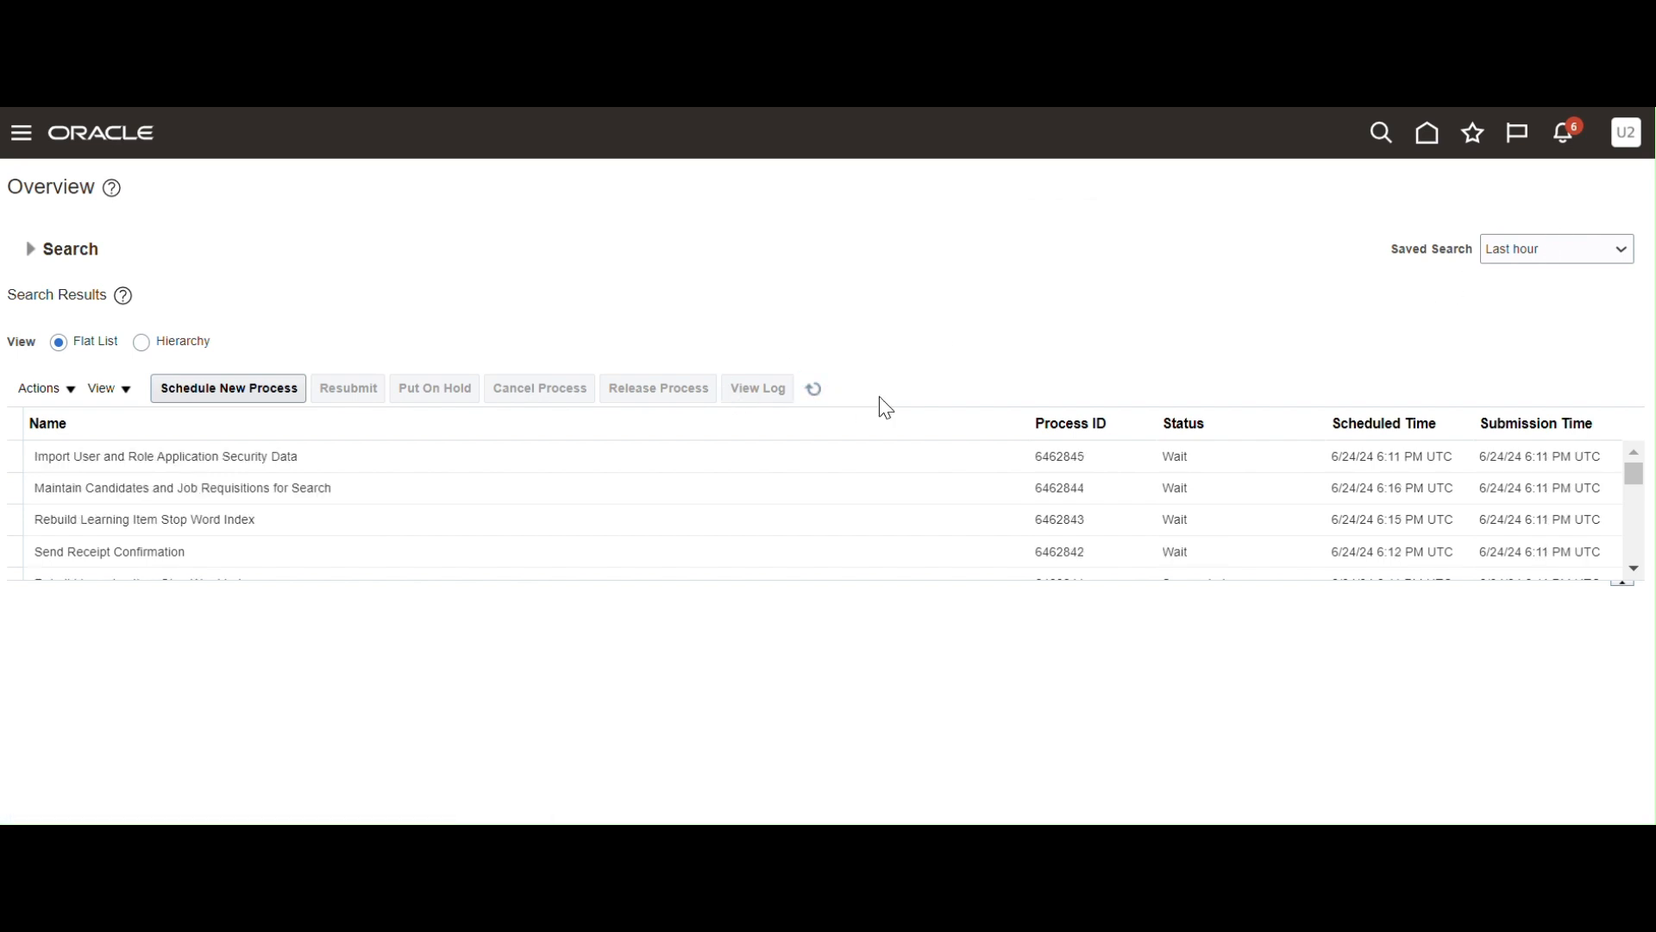